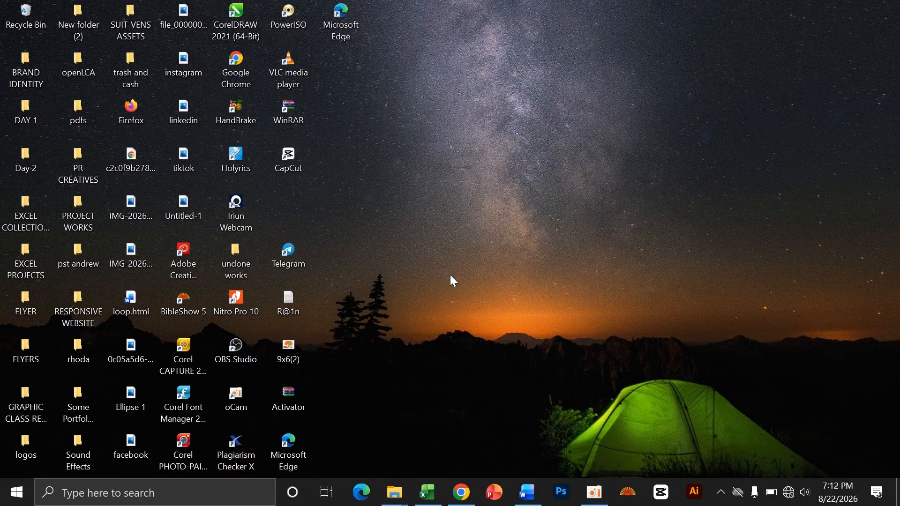
- Switch to Excel and bring up the Book1 workbook containing the employee table
{"action": "left_click", "coordinate": [427, 492]}
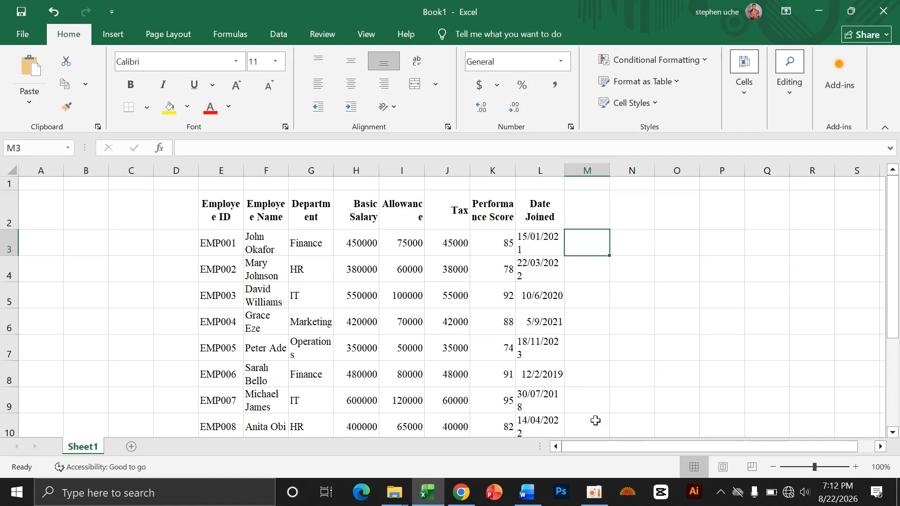
{"action": "left_click", "coordinate": [428, 492]}
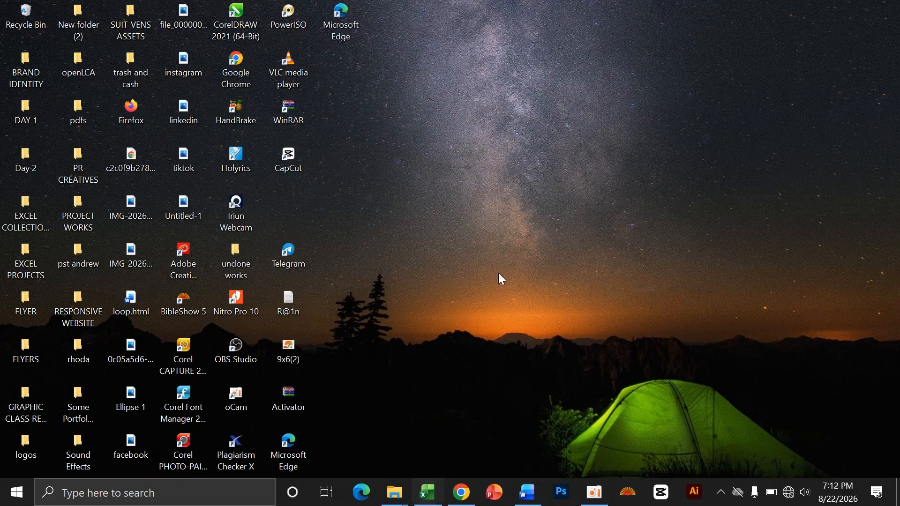
{"action": "left_click", "coordinate": [424, 498]}
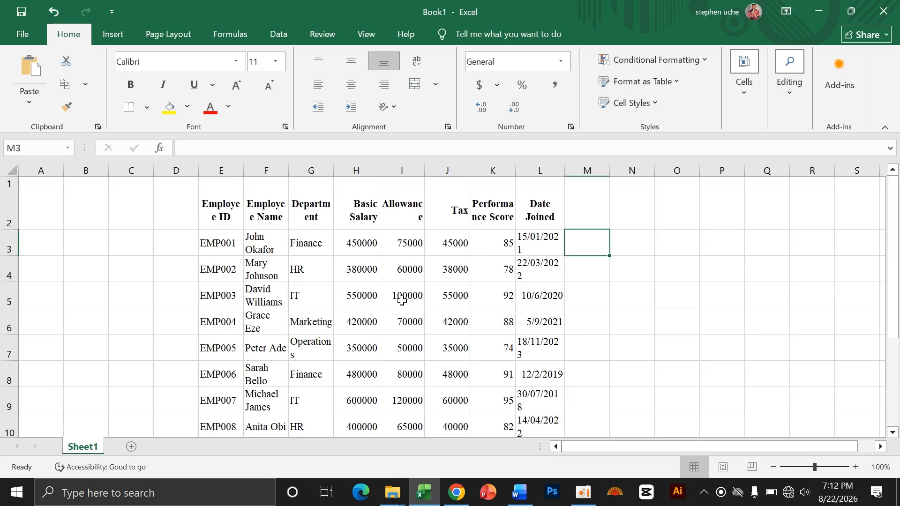
{"action": "scroll", "coordinate": [397, 304], "scroll_direction": "down", "scroll_amount": 2}
{"action": "scroll", "coordinate": [398, 304], "scroll_direction": "up", "scroll_amount": 2}
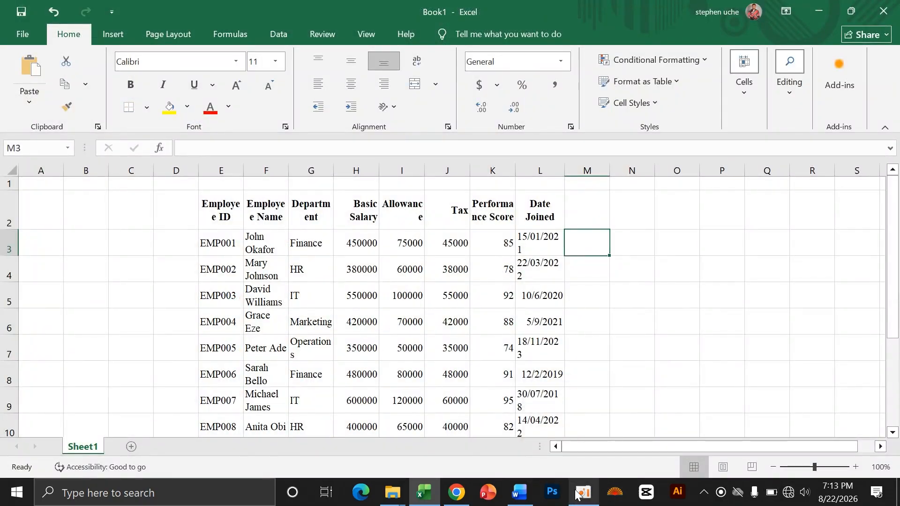
{"action": "mouse_move", "coordinate": [583, 492]}
{"action": "left_click", "coordinate": [577, 457]}
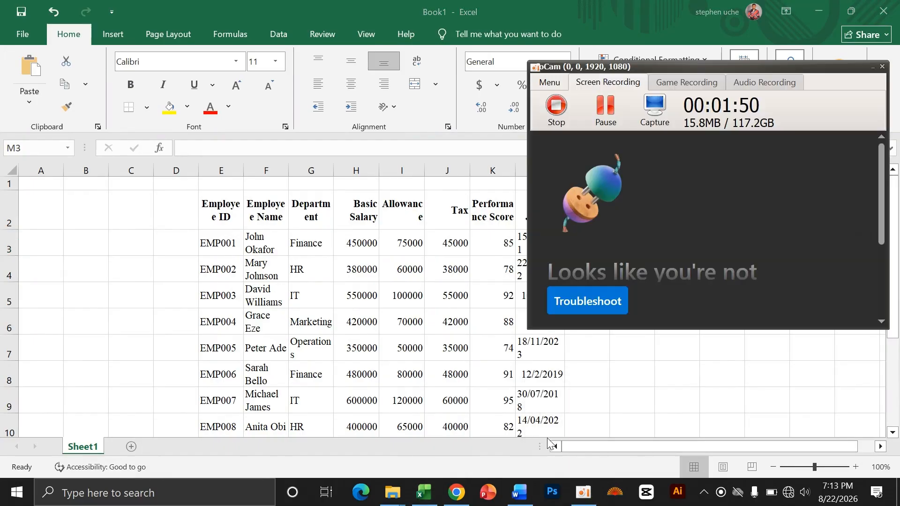
{"action": "left_click", "coordinate": [871, 67]}
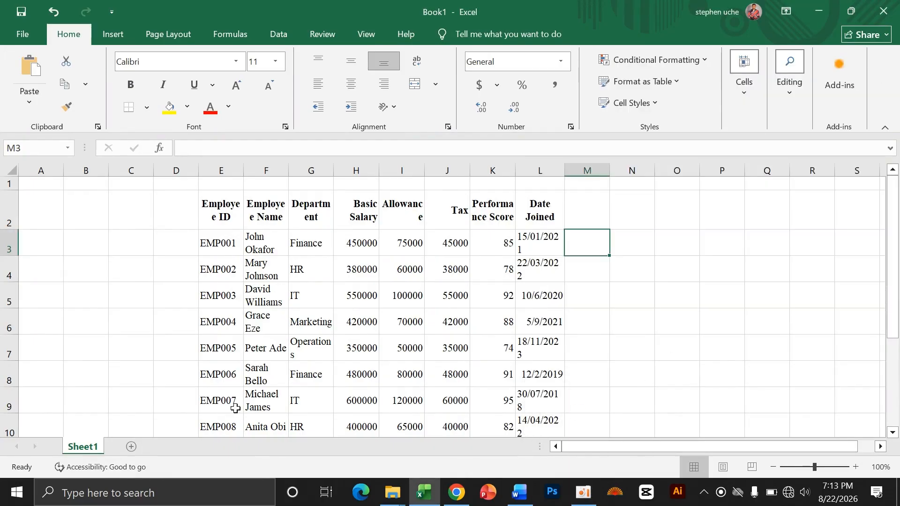
- Launch Excel again from the list of installed programs and create a blank workbook
{"action": "left_click", "coordinate": [10, 490]}
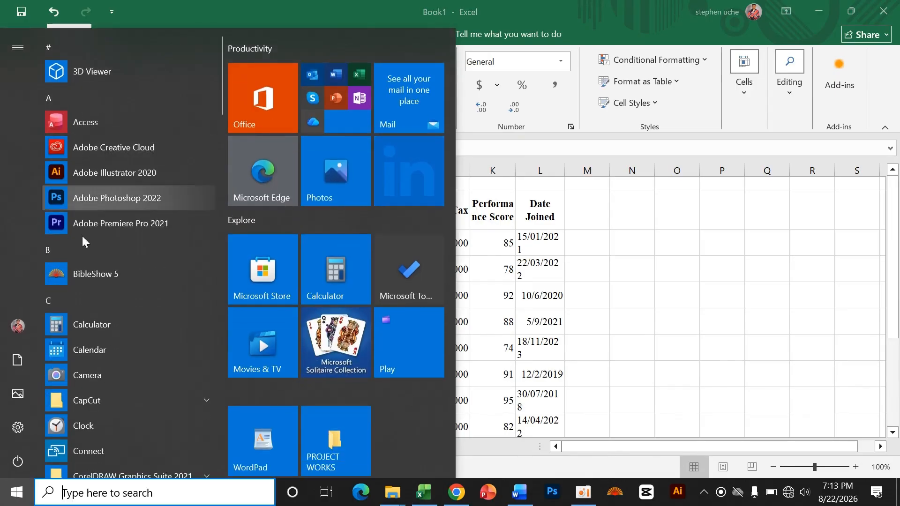
{"action": "scroll", "coordinate": [75, 329], "scroll_direction": "down", "scroll_amount": 5}
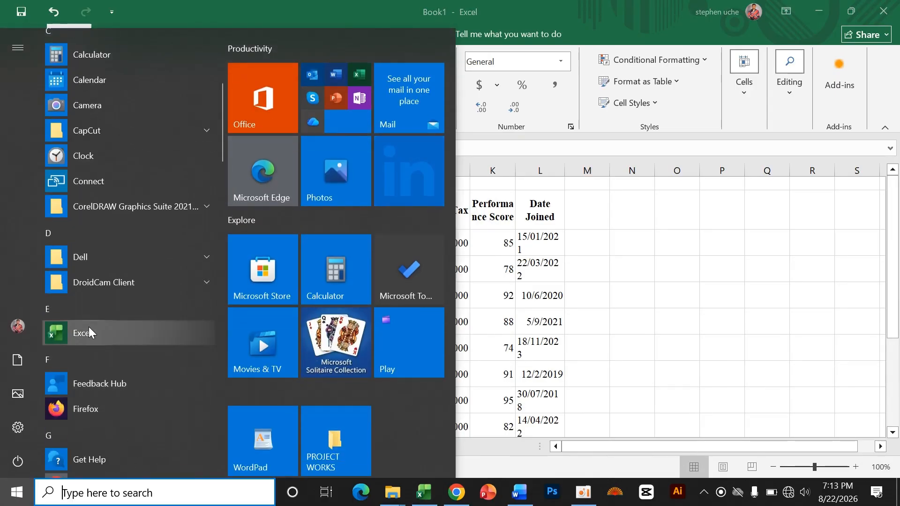
{"action": "left_click", "coordinate": [89, 329]}
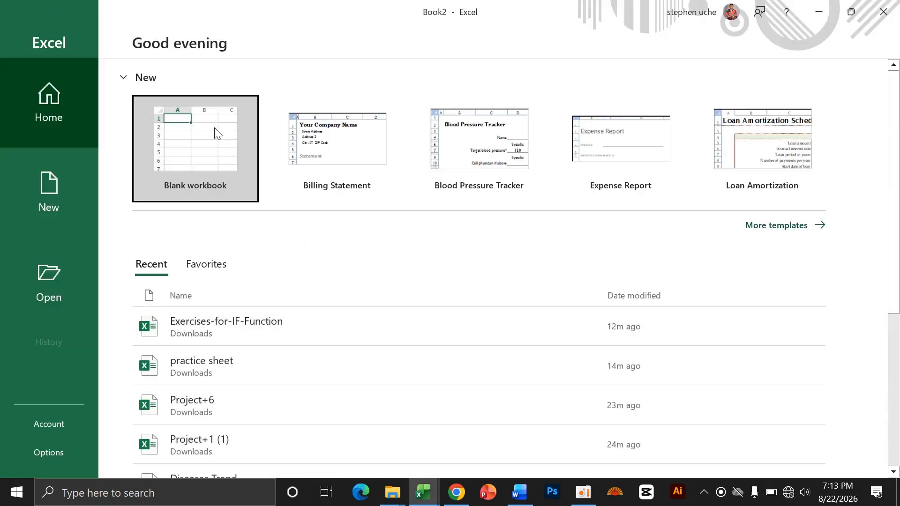
{"action": "left_click", "coordinate": [176, 134]}
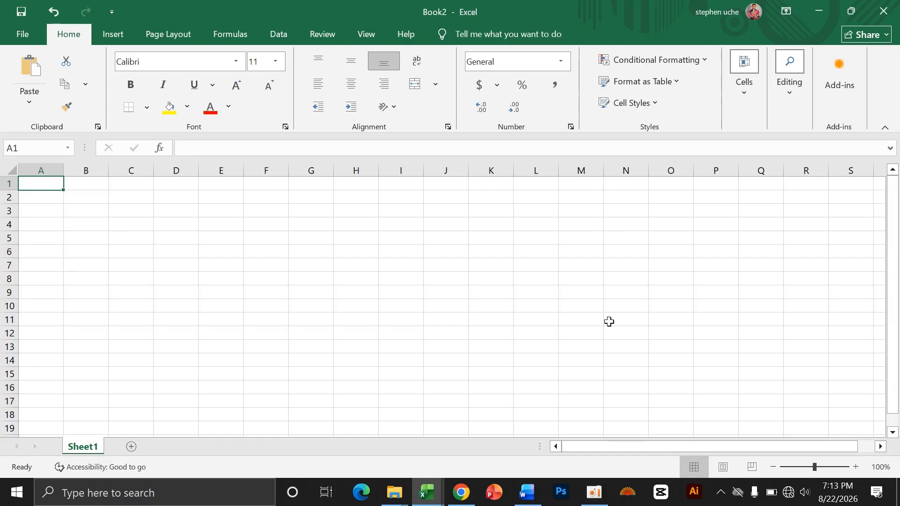
{"action": "left_click", "coordinate": [169, 211]}
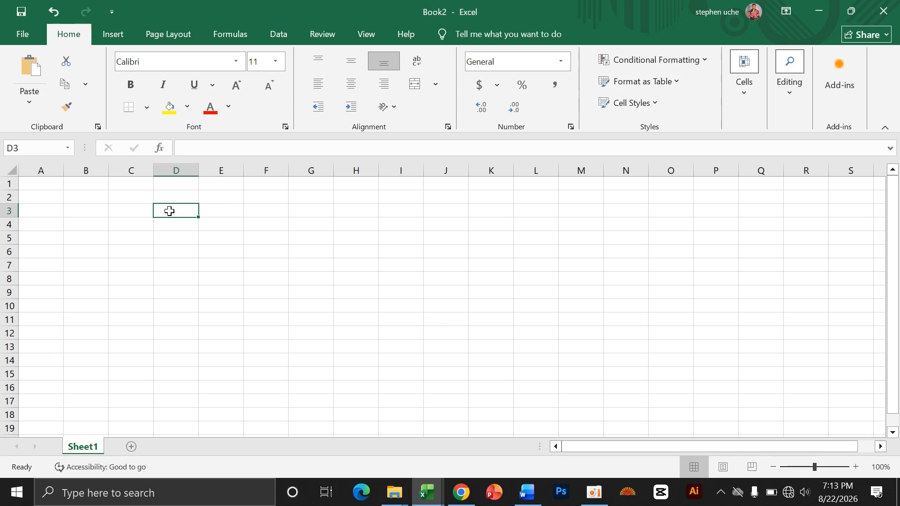
{"action": "left_click", "coordinate": [221, 213]}
{"action": "left_click", "coordinate": [257, 211]}
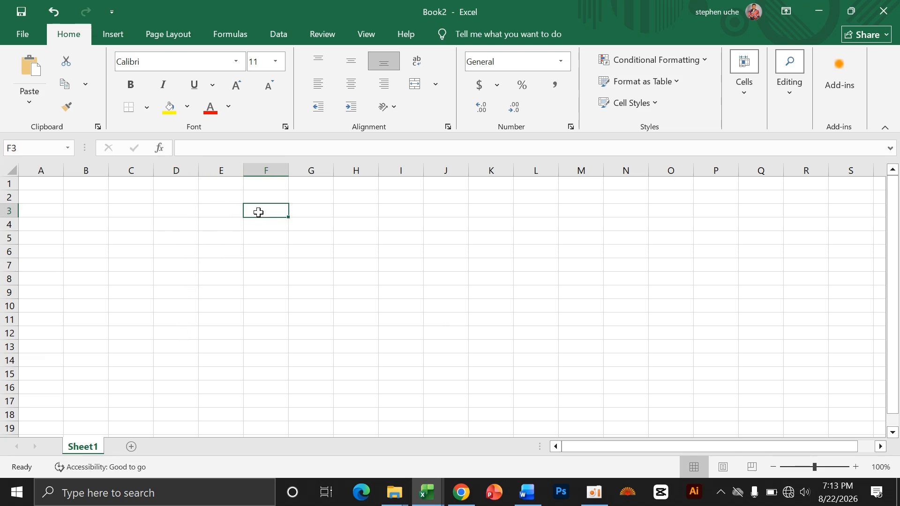
{"action": "left_click", "coordinate": [342, 209]}
{"action": "left_click", "coordinate": [366, 226]}
{"action": "left_click_drag", "start_coordinate": [366, 237], "coordinate": [362, 253]}
{"action": "left_click", "coordinate": [271, 265]}
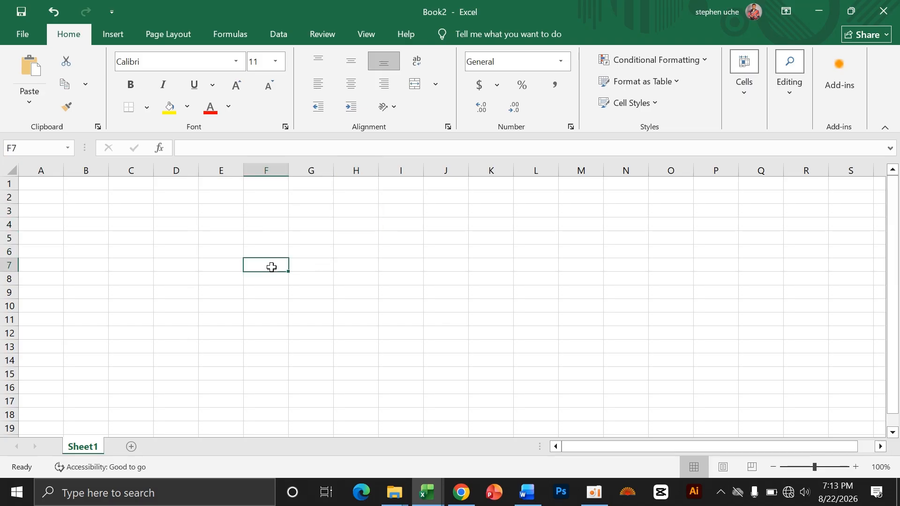
{"action": "left_click", "coordinate": [182, 208]}
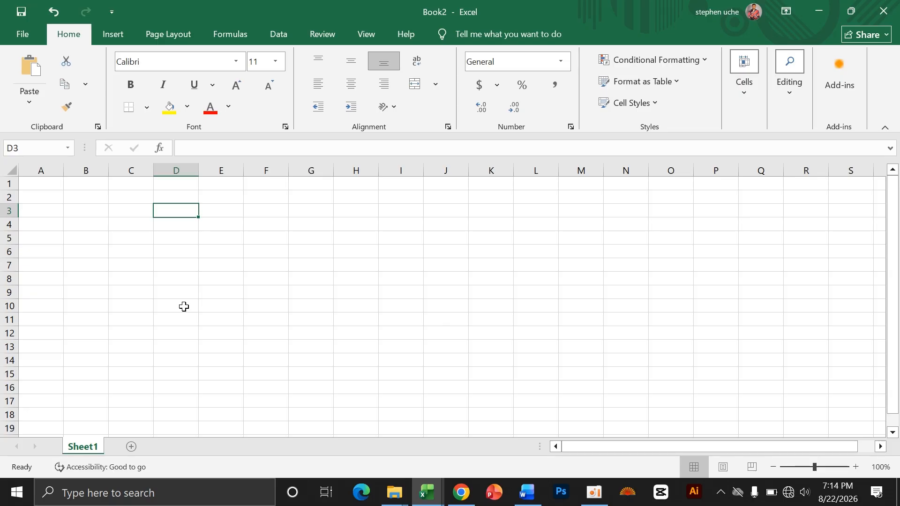
{"action": "left_click", "coordinate": [237, 257]}
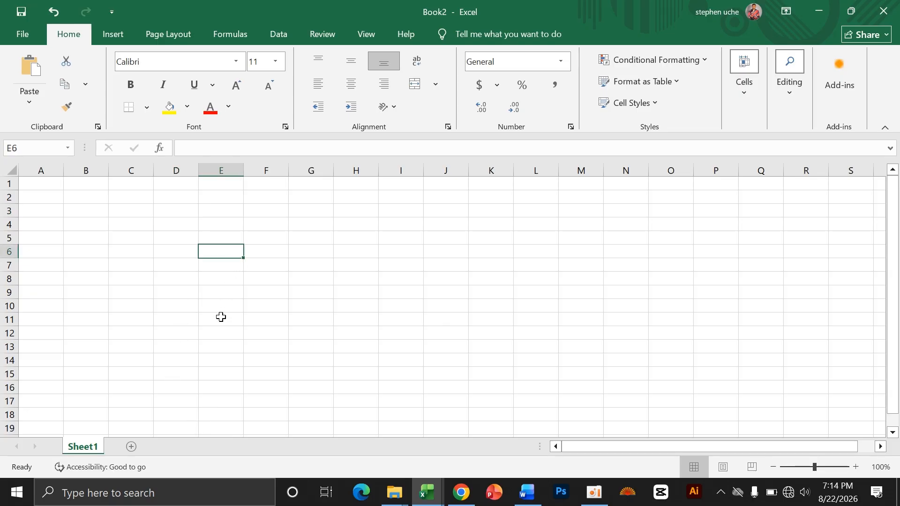
{"action": "left_click", "coordinate": [221, 318]}
{"action": "left_click", "coordinate": [85, 246]}
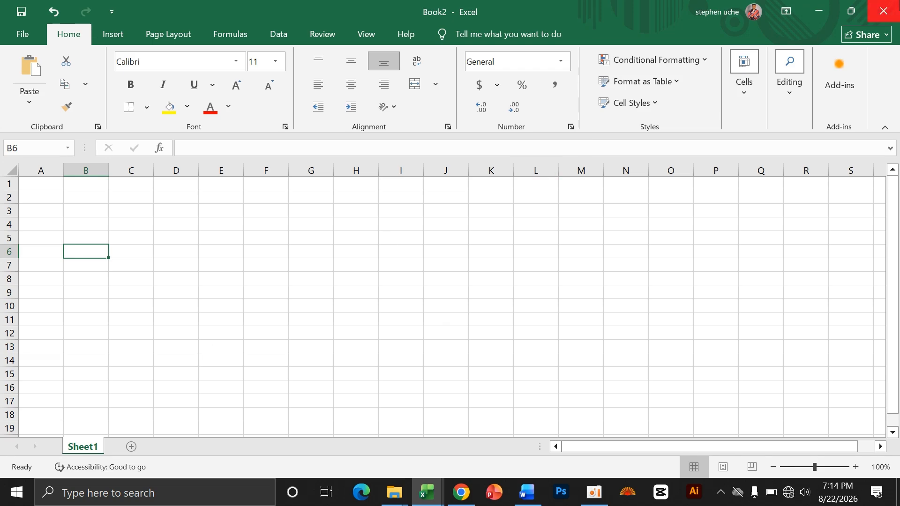
- Close the empty workbook Book2 and return to the employee table in Book1
{"action": "left_click", "coordinate": [883, 10]}
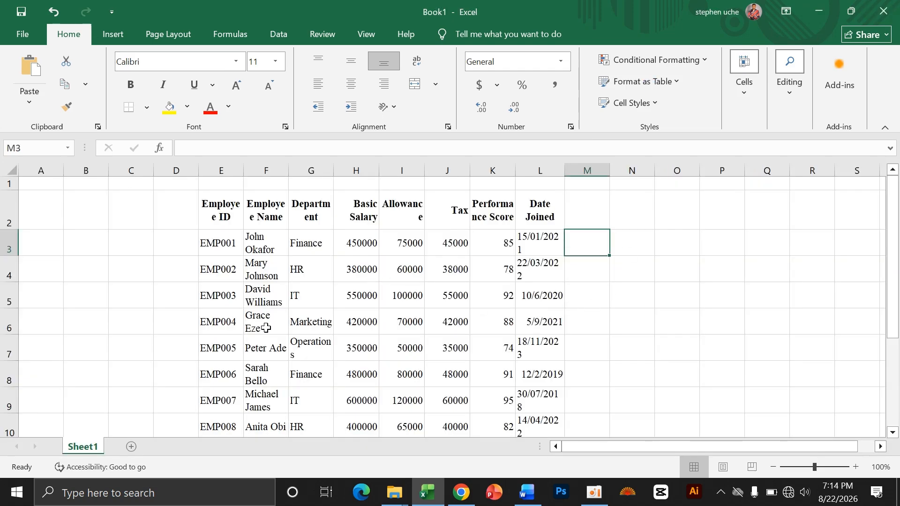
{"action": "scroll", "coordinate": [268, 325], "scroll_direction": "down", "scroll_amount": 2}
{"action": "scroll", "coordinate": [268, 325], "scroll_direction": "up", "scroll_amount": 2}
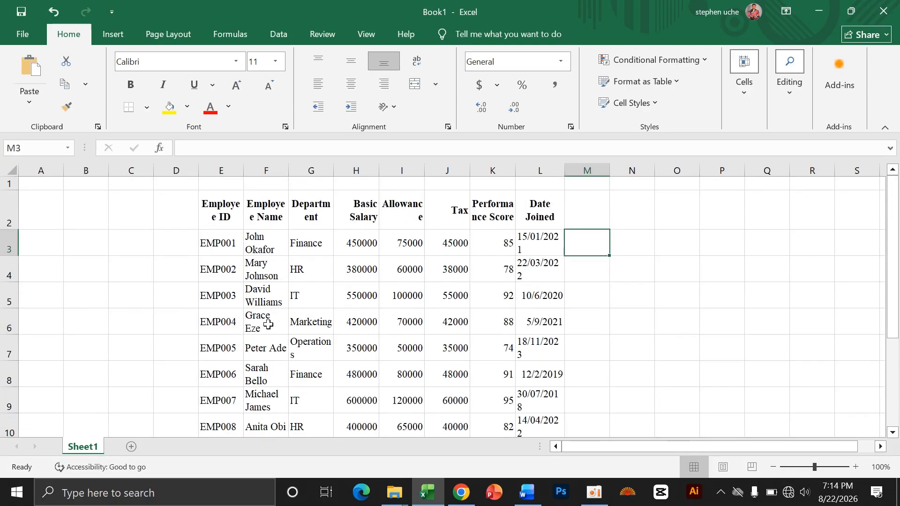
- Examine the employee table's column headings, from Employee ID to Date Joined, and its records down to the last row
{"action": "left_click", "coordinate": [229, 219]}
{"action": "left_click", "coordinate": [326, 217]}
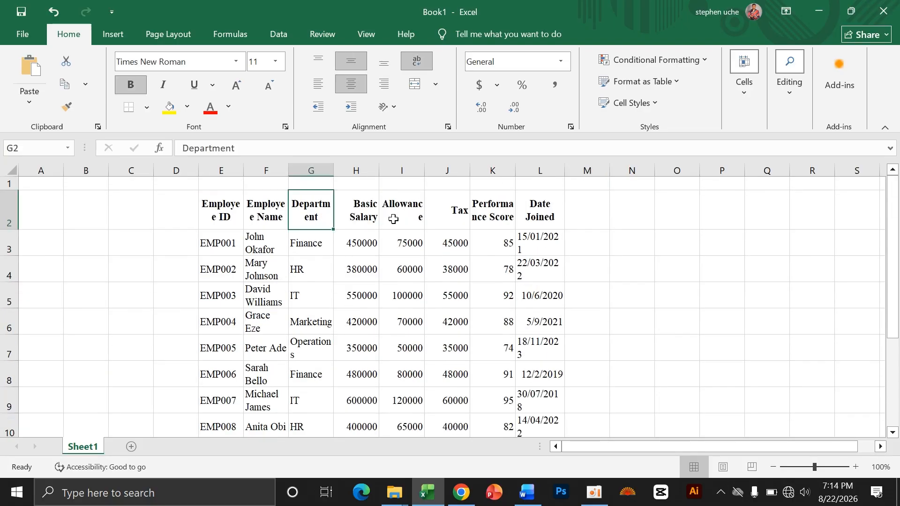
{"action": "left_click", "coordinate": [449, 218]}
{"action": "left_click", "coordinate": [530, 225]}
{"action": "left_click", "coordinate": [527, 347]}
{"action": "left_click", "coordinate": [318, 348]}
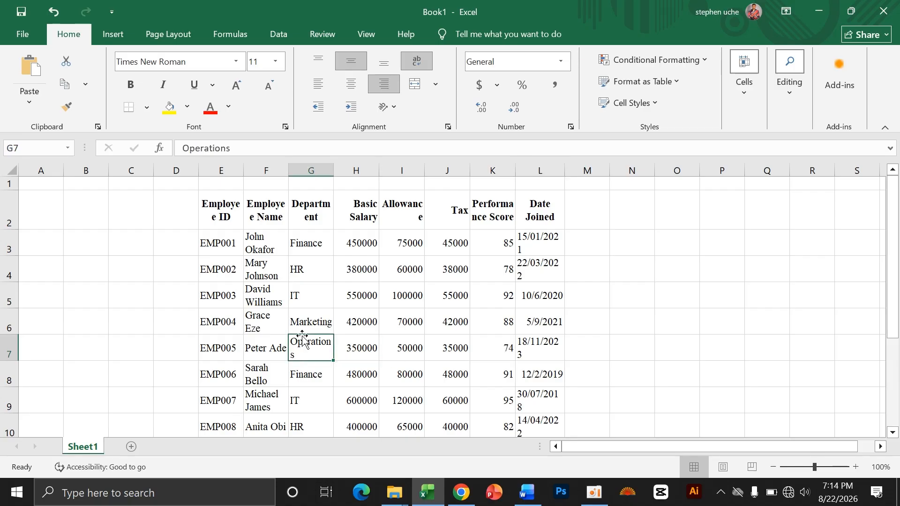
{"action": "left_click", "coordinate": [220, 374]}
{"action": "left_click", "coordinate": [228, 295]}
{"action": "left_click", "coordinate": [92, 347]}
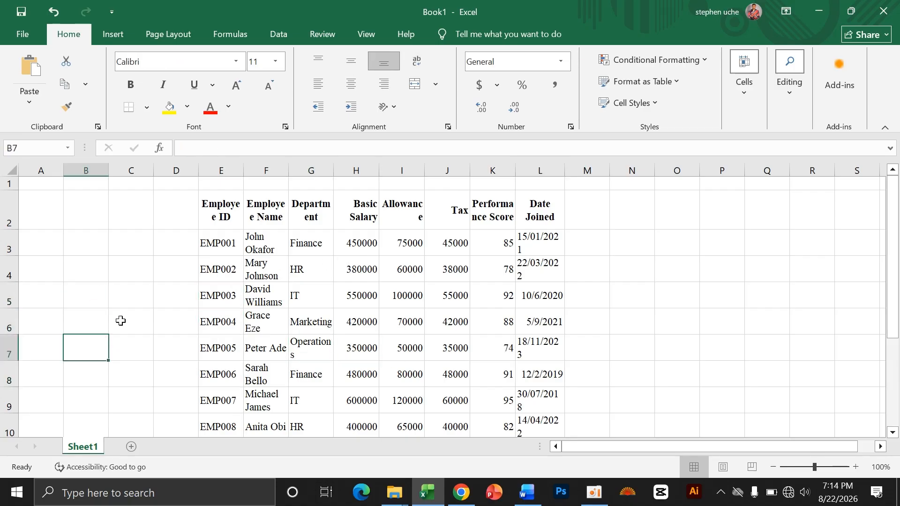
{"action": "left_click", "coordinate": [122, 265]}
{"action": "left_click", "coordinate": [93, 269]}
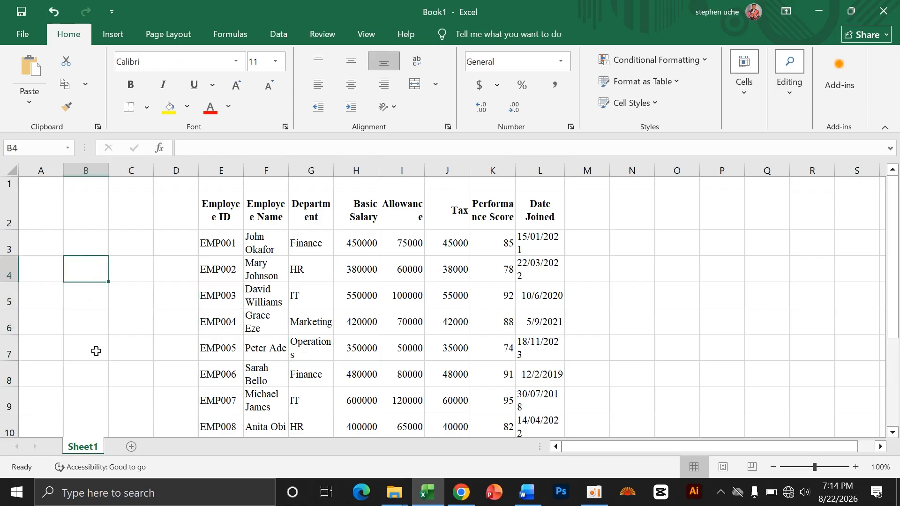
{"action": "scroll", "coordinate": [304, 388], "scroll_direction": "down", "scroll_amount": 2}
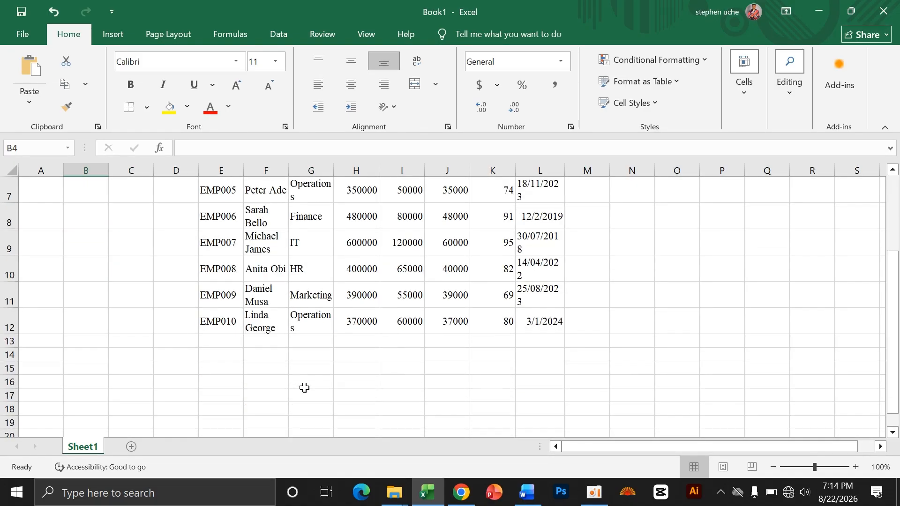
{"action": "scroll", "coordinate": [281, 340], "scroll_direction": "up", "scroll_amount": 2}
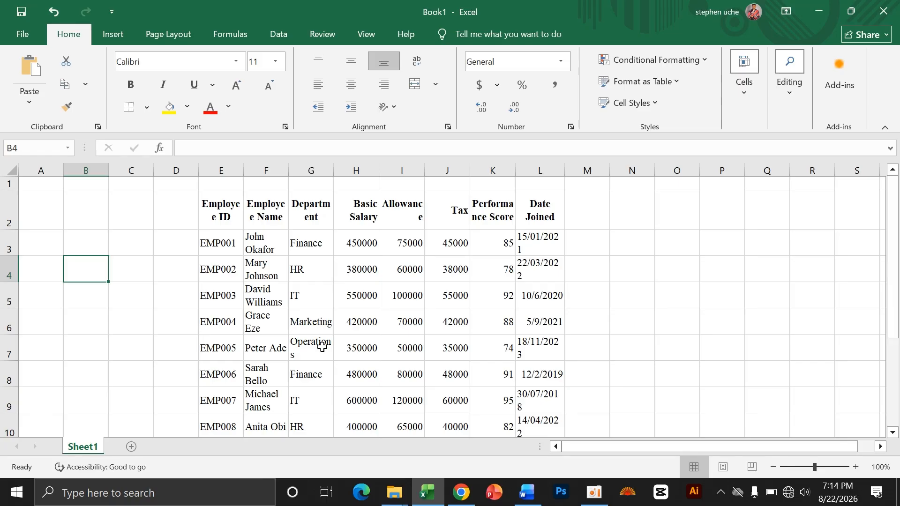
- Review the blank cells beside the employee table and its full length, finishing on cell M2 next to the Date Joined heading
{"action": "left_click", "coordinate": [576, 244]}
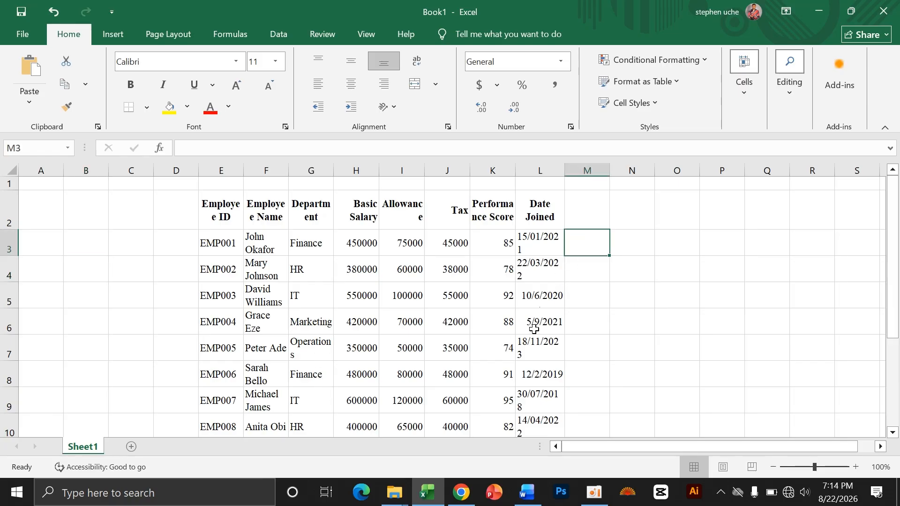
{"action": "left_click", "coordinate": [668, 243]}
{"action": "left_click", "coordinate": [649, 248]}
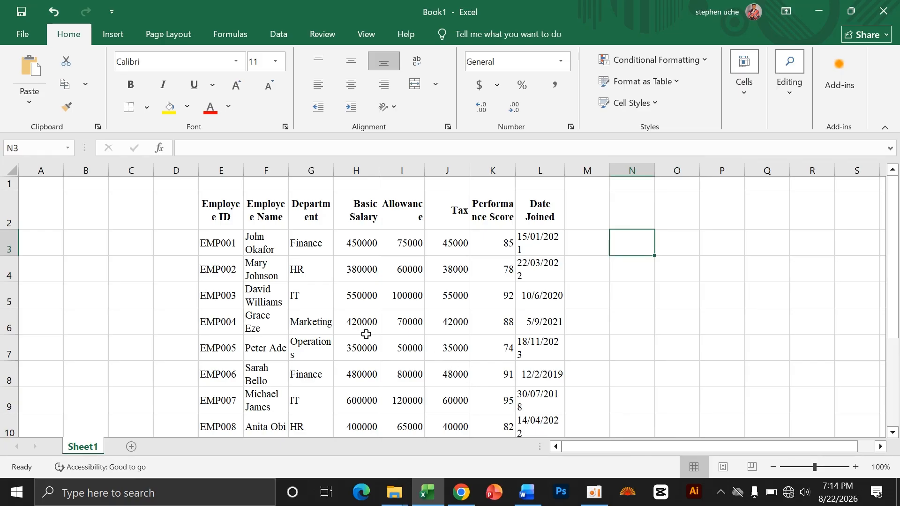
{"action": "scroll", "coordinate": [368, 336], "scroll_direction": "down", "scroll_amount": 2}
{"action": "scroll", "coordinate": [366, 336], "scroll_direction": "up", "scroll_amount": 2}
{"action": "scroll", "coordinate": [289, 317], "scroll_direction": "down", "scroll_amount": 3}
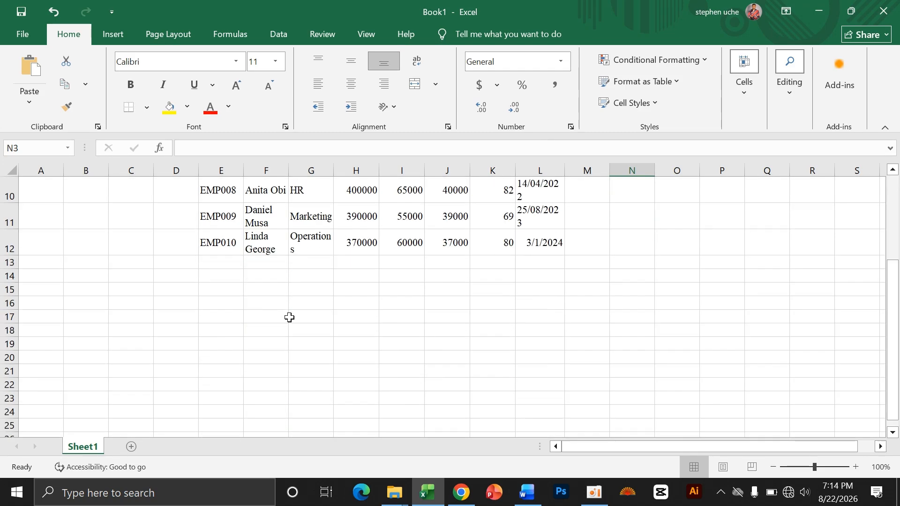
{"action": "scroll", "coordinate": [289, 317], "scroll_direction": "up", "scroll_amount": 3}
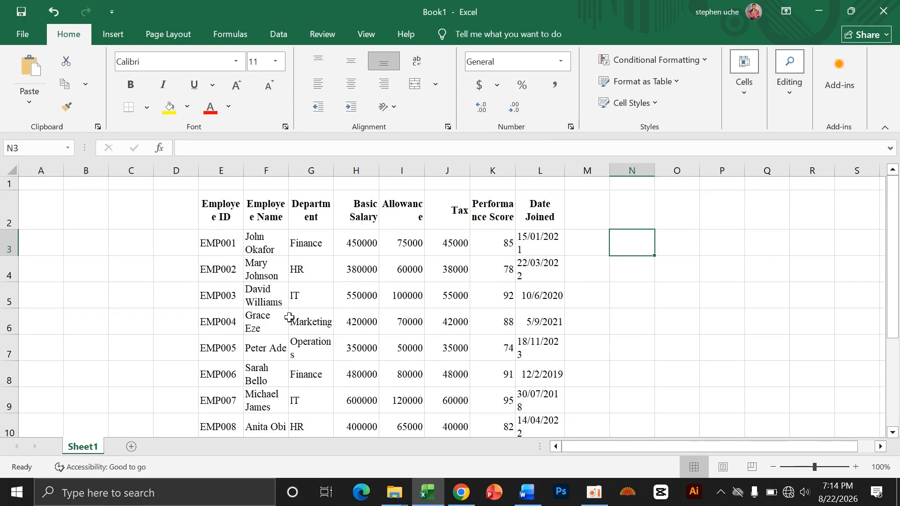
{"action": "left_click", "coordinate": [584, 208]}
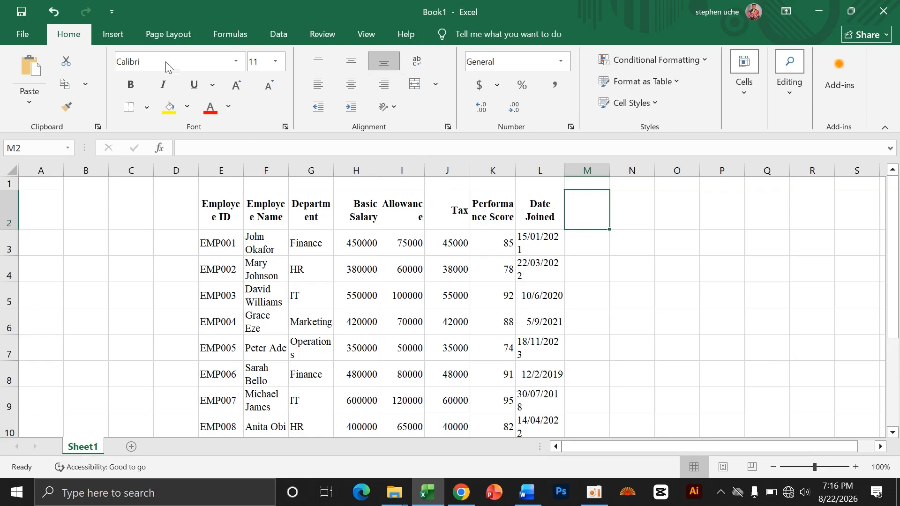
- Browse to the Desktop folder as the save location for Book1, and cancel without saving
{"action": "left_click", "coordinate": [12, 31]}
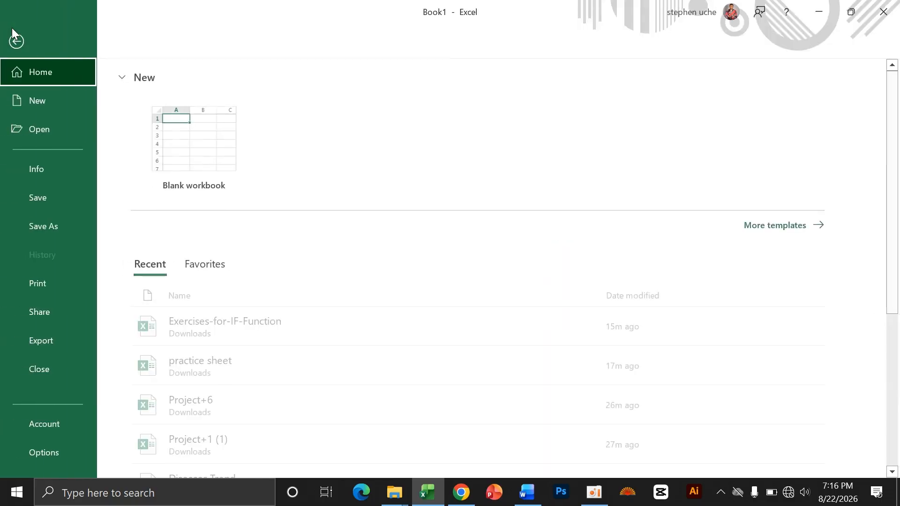
{"action": "left_click", "coordinate": [47, 203]}
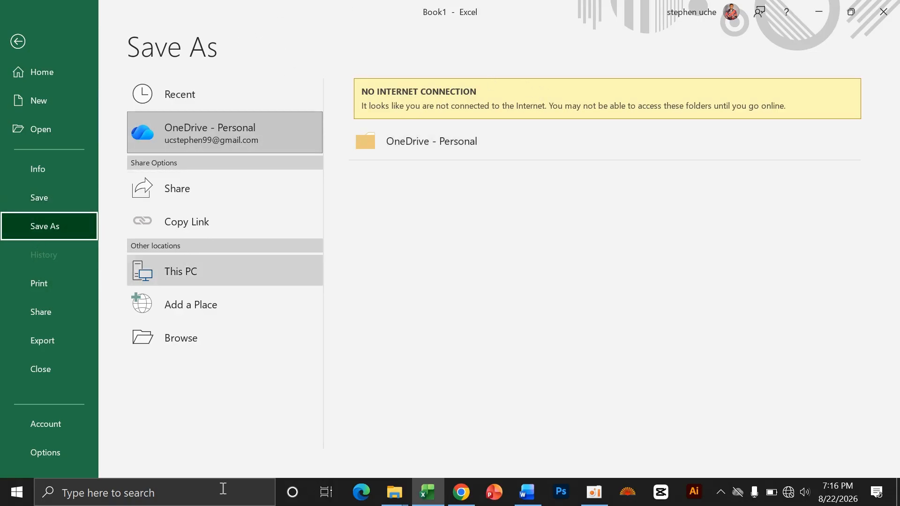
{"action": "left_click", "coordinate": [181, 333]}
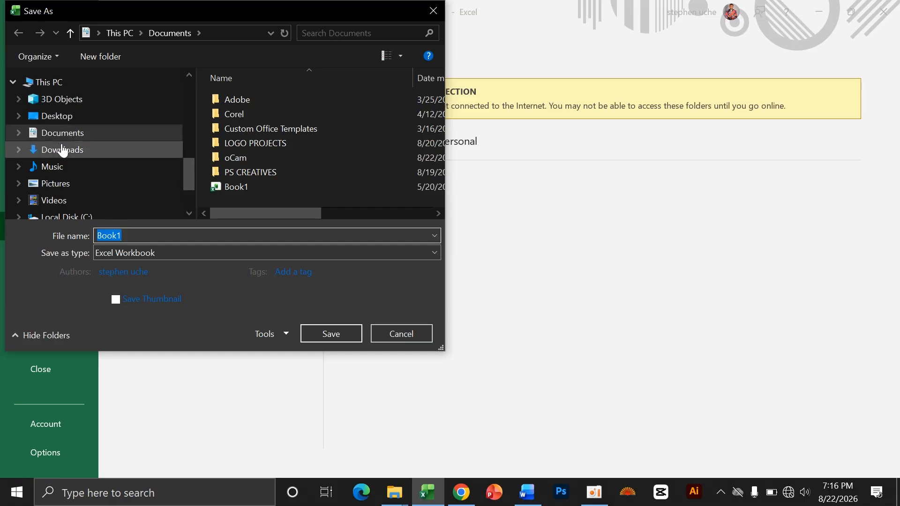
{"action": "left_click", "coordinate": [63, 121]}
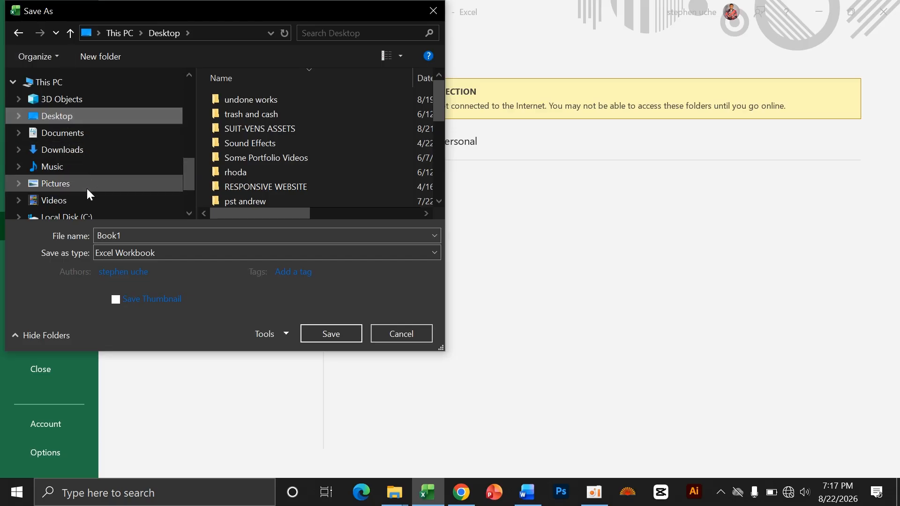
{"action": "left_click", "coordinate": [433, 11]}
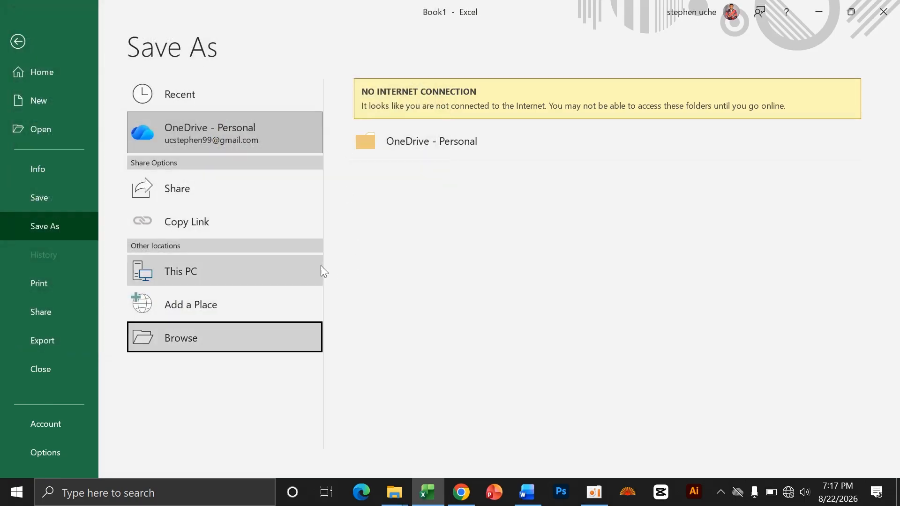
- Show the Windows desktop
{"action": "left_click", "coordinate": [898, 496]}
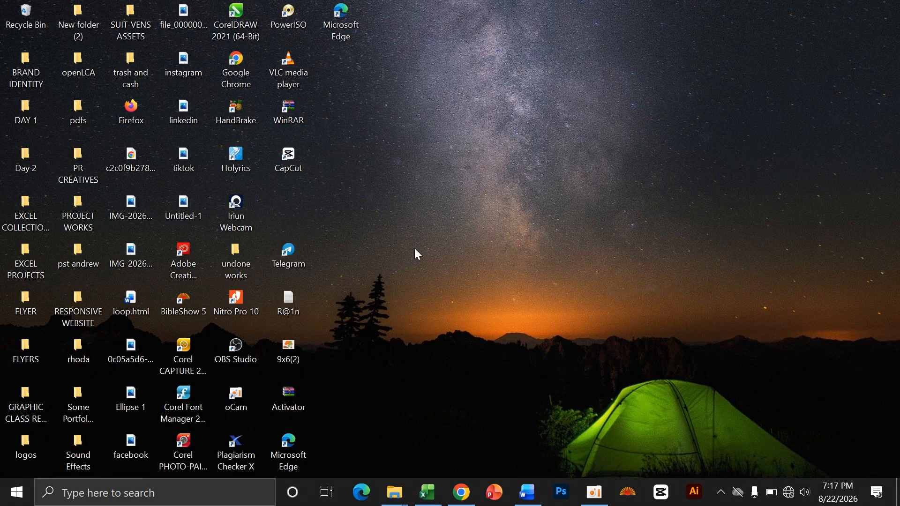
- Create a new folder on the Windows desktop and name it EXCEL PROJECT WORKS
{"action": "right_click", "coordinate": [385, 87]}
{"action": "left_click", "coordinate": [370, 114]}
{"action": "right_click", "coordinate": [358, 111]}
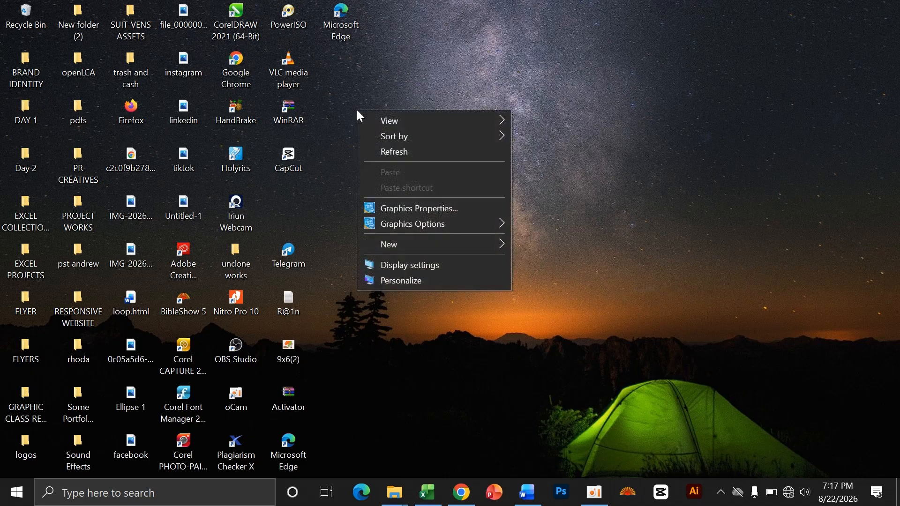
{"action": "mouse_move", "coordinate": [487, 249]}
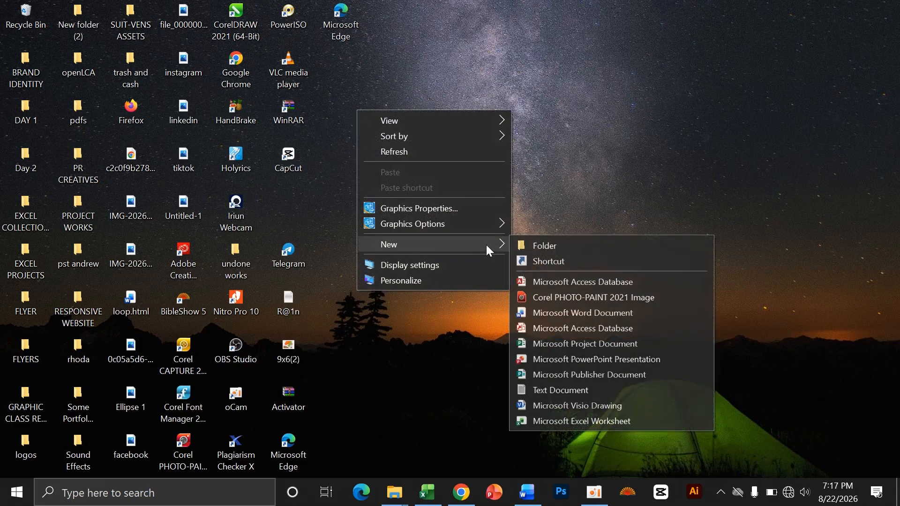
{"action": "left_click", "coordinate": [525, 245]}
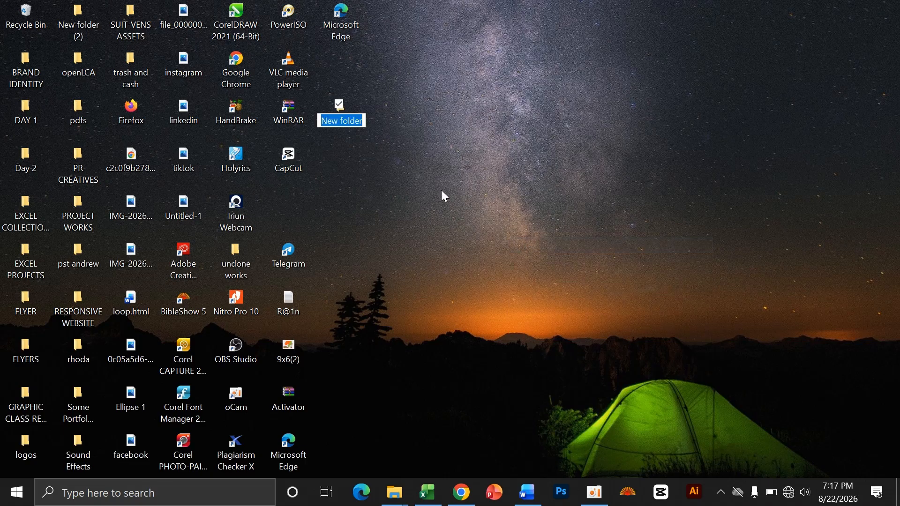
{"action": "type", "text": "EXCEL"}
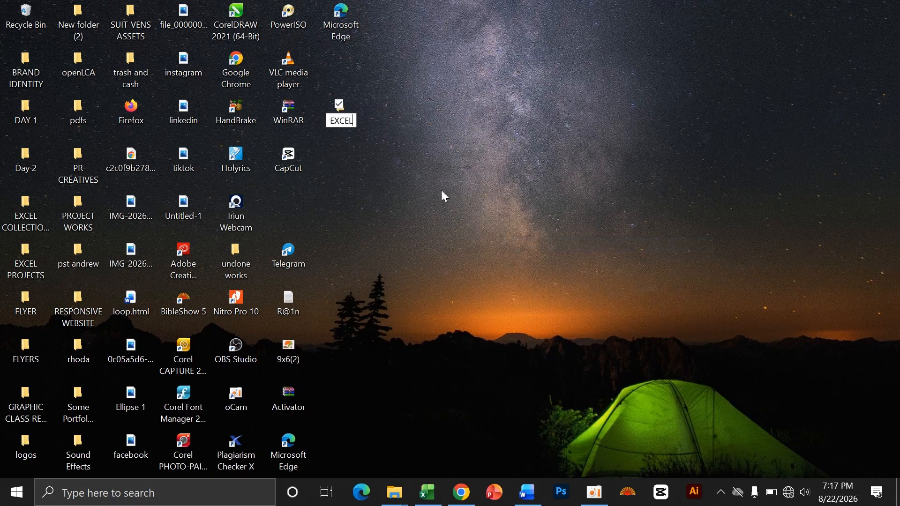
{"action": "type", "text": " PROJECTS"}
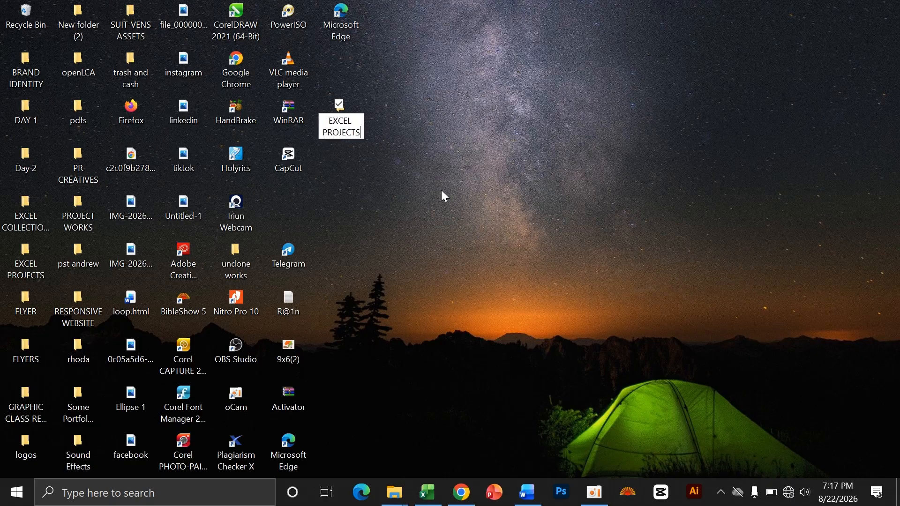
{"action": "key", "text": "BackSpace"}
{"action": "type", "text": "WO"}
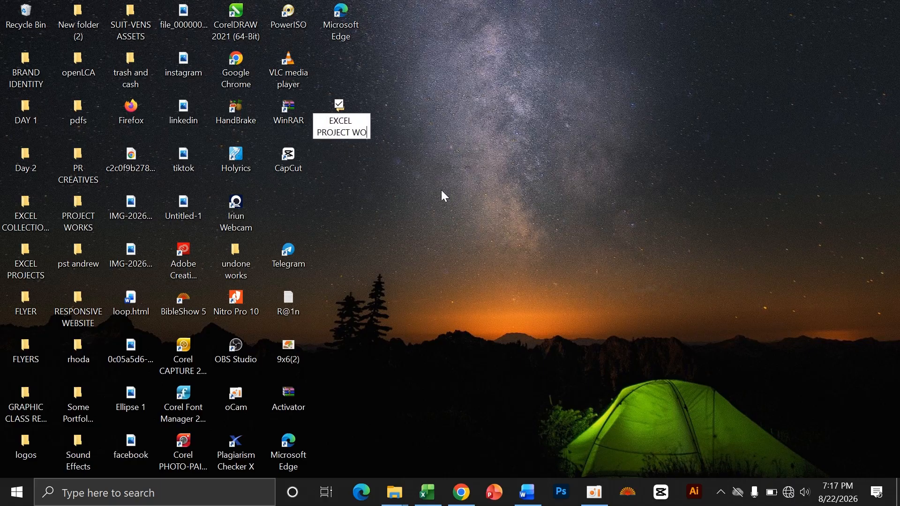
{"action": "type", "text": "RKS"}
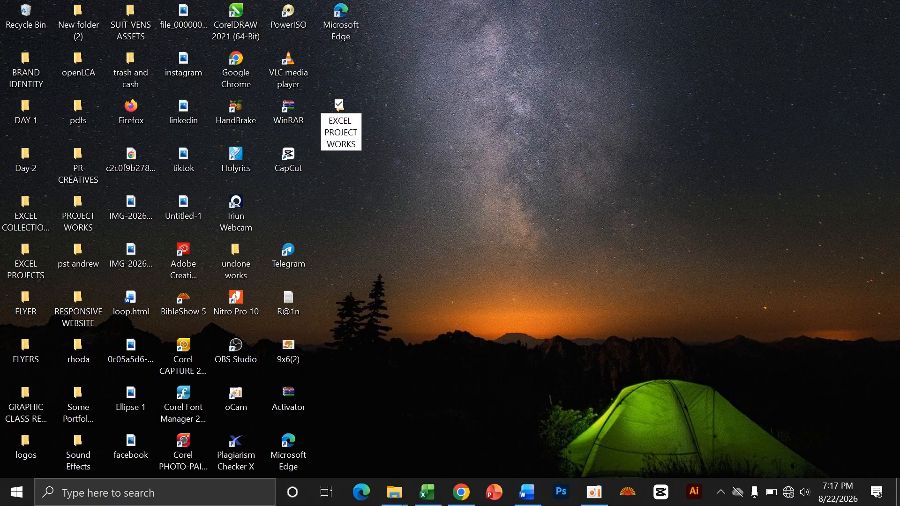
{"action": "key", "text": "Return"}
{"action": "left_click", "coordinate": [493, 274]}
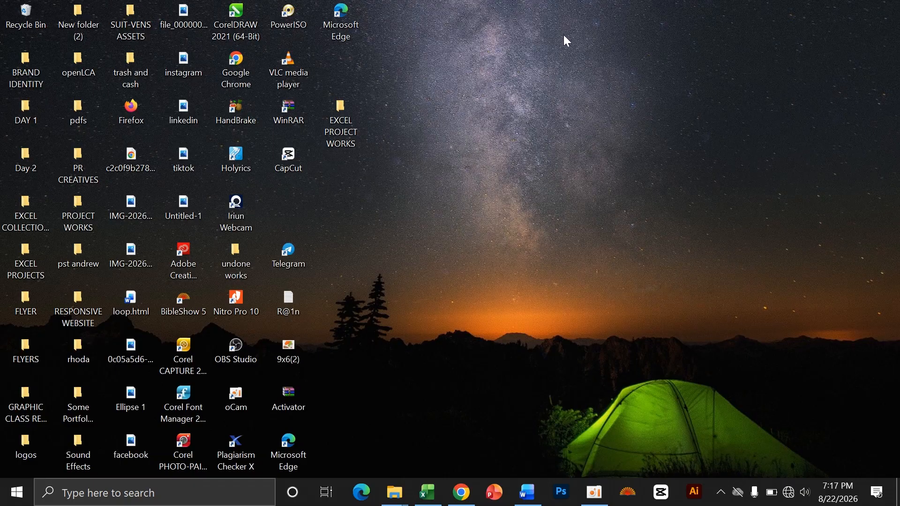
- Switch back to Excel and start a Save As for Book1, browsing for a folder on the computer
{"action": "mouse_move", "coordinate": [427, 501]}
{"action": "left_click", "coordinate": [426, 427]}
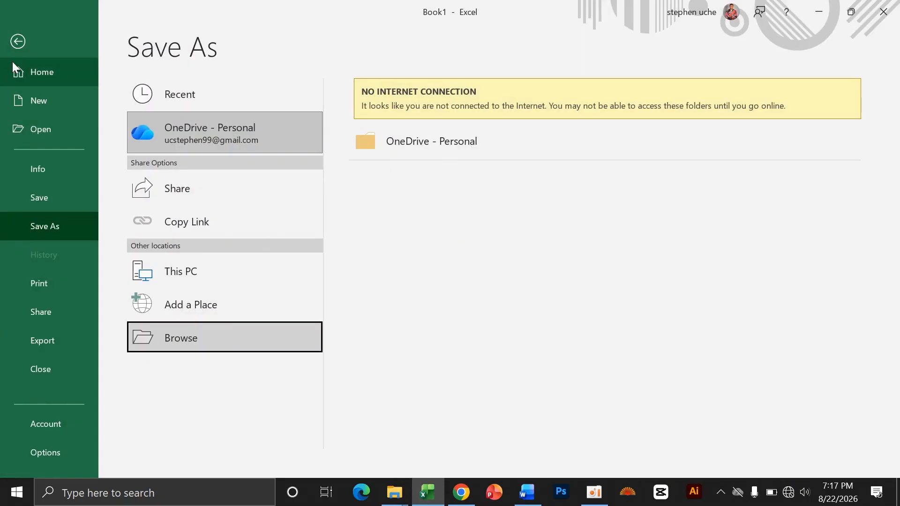
{"action": "left_click", "coordinate": [17, 41]}
{"action": "left_click", "coordinate": [19, 32]}
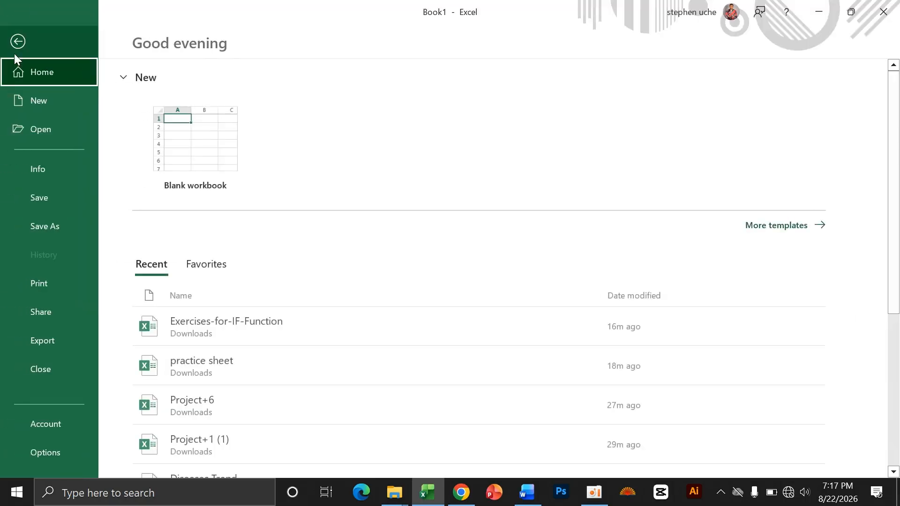
{"action": "left_click", "coordinate": [39, 221]}
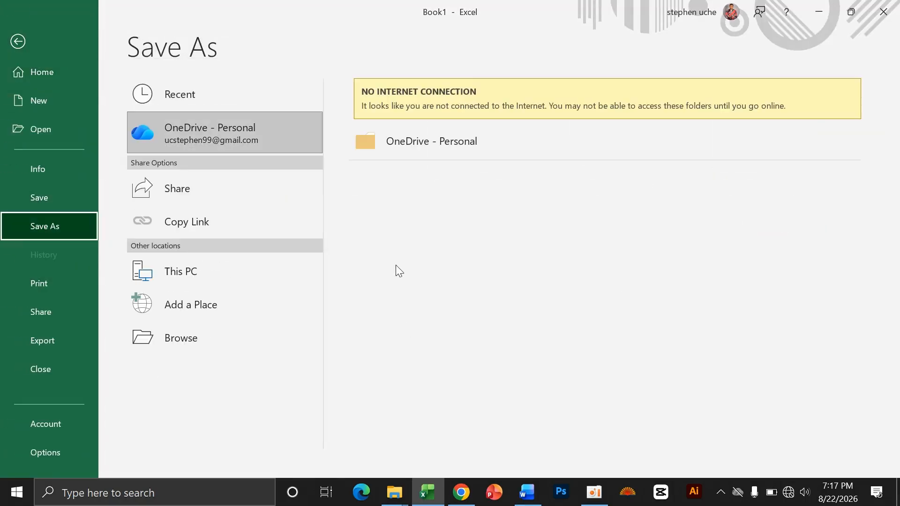
{"action": "left_click", "coordinate": [226, 344]}
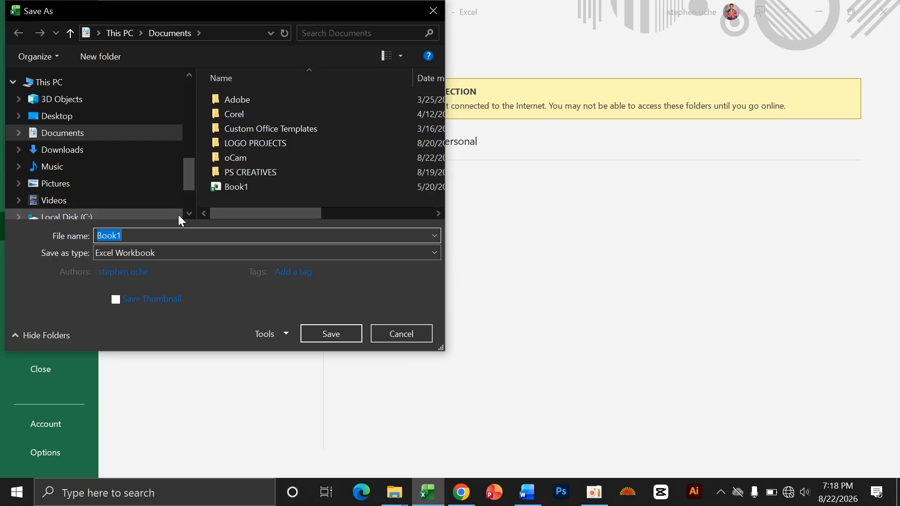
- Look through the possible save locations on this PC, including Desktop, Documents, Downloads, Pictures, Videos, 3D Objects and Music
{"action": "left_click", "coordinate": [59, 119]}
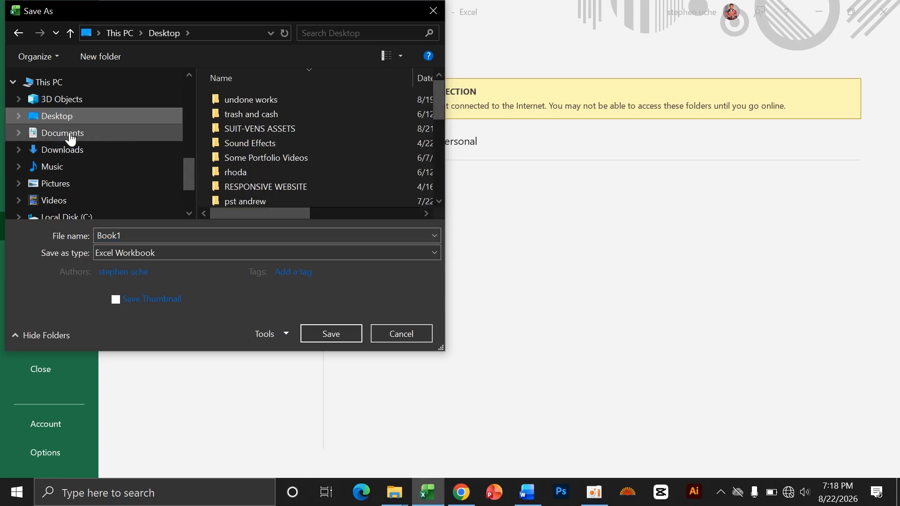
{"action": "left_click", "coordinate": [56, 134]}
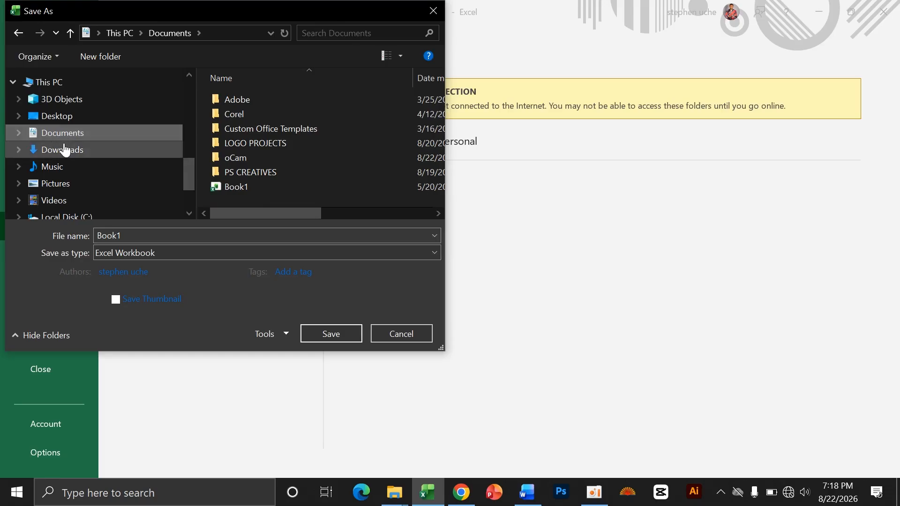
{"action": "left_click", "coordinate": [62, 149]}
{"action": "left_click", "coordinate": [61, 185]}
{"action": "left_click", "coordinate": [63, 199]}
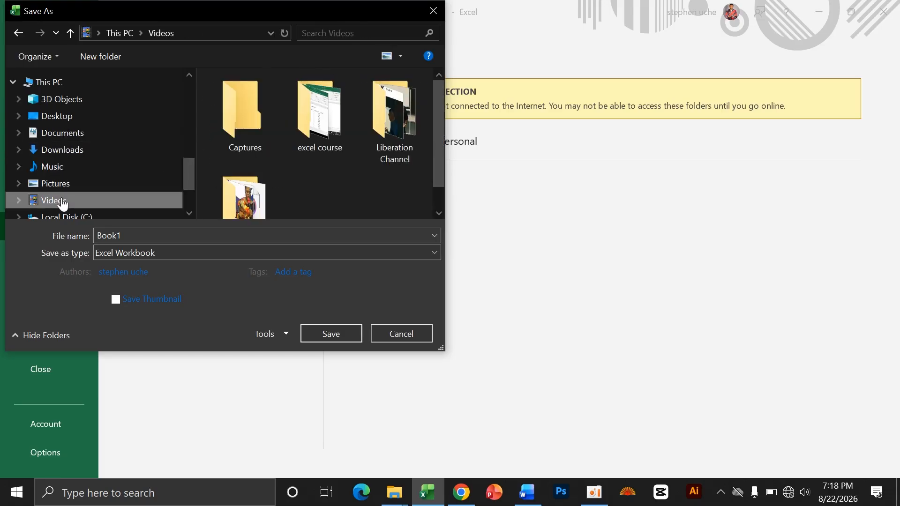
{"action": "left_click", "coordinate": [61, 115]}
{"action": "left_click", "coordinate": [59, 101]}
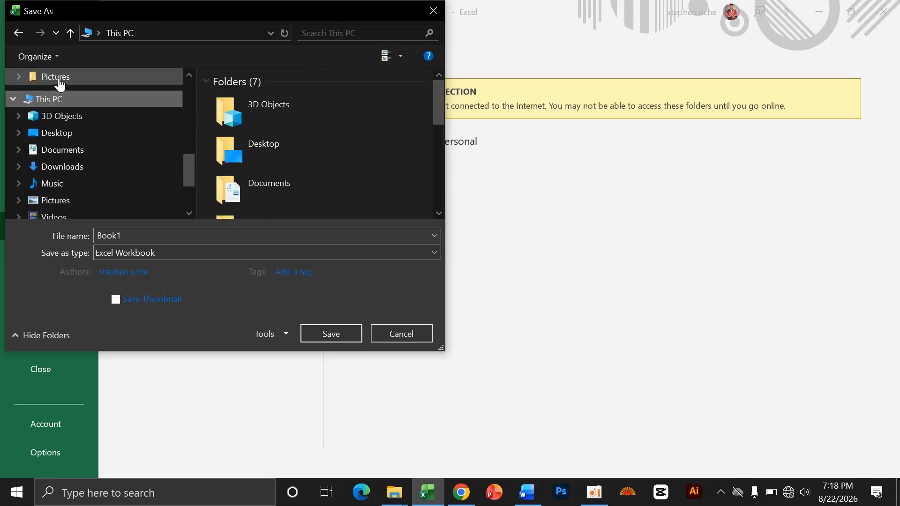
{"action": "left_click", "coordinate": [58, 79]}
{"action": "left_click", "coordinate": [67, 121]}
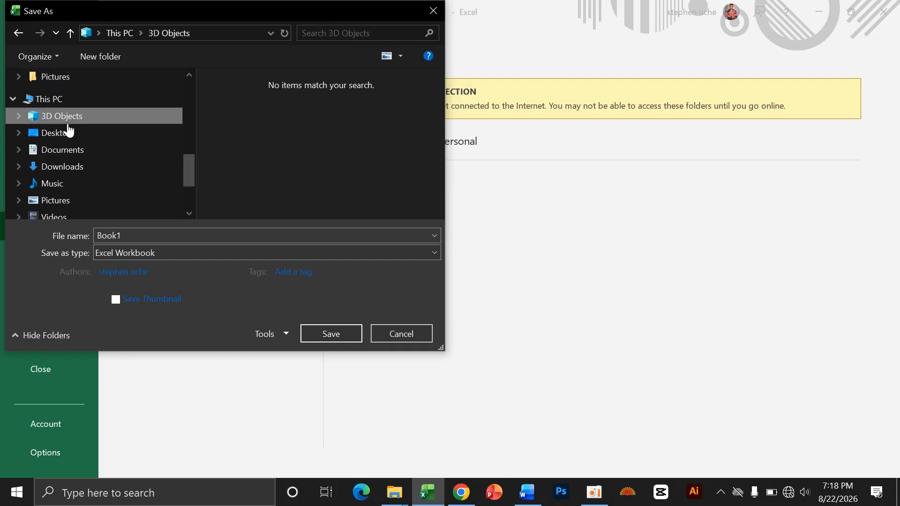
{"action": "left_click", "coordinate": [74, 183]}
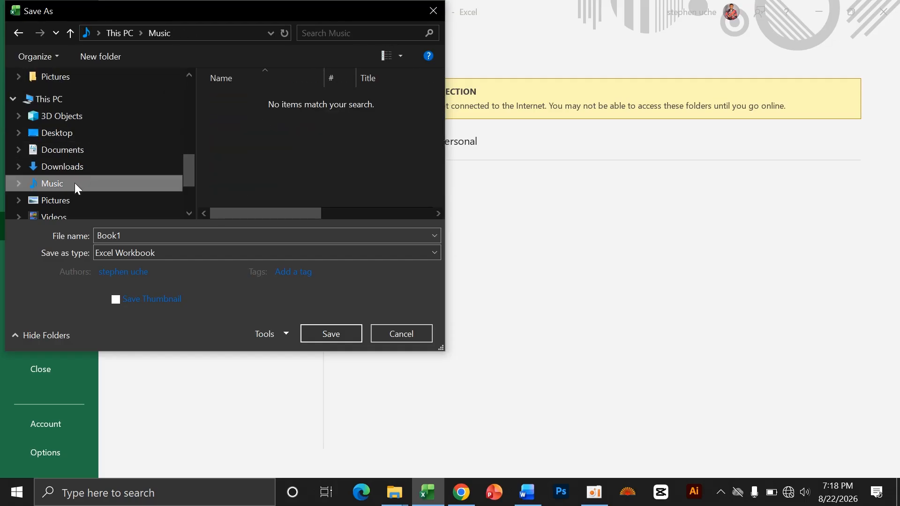
- Set Desktop as the save location and select the EXCEL PROJECT WORKS folder in it
{"action": "left_click", "coordinate": [65, 137]}
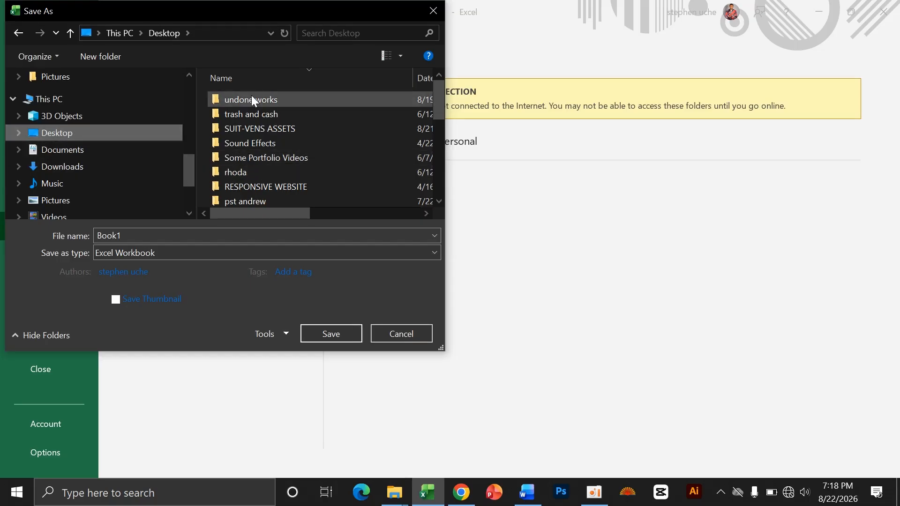
{"action": "scroll", "coordinate": [257, 142], "scroll_direction": "down", "scroll_amount": 2}
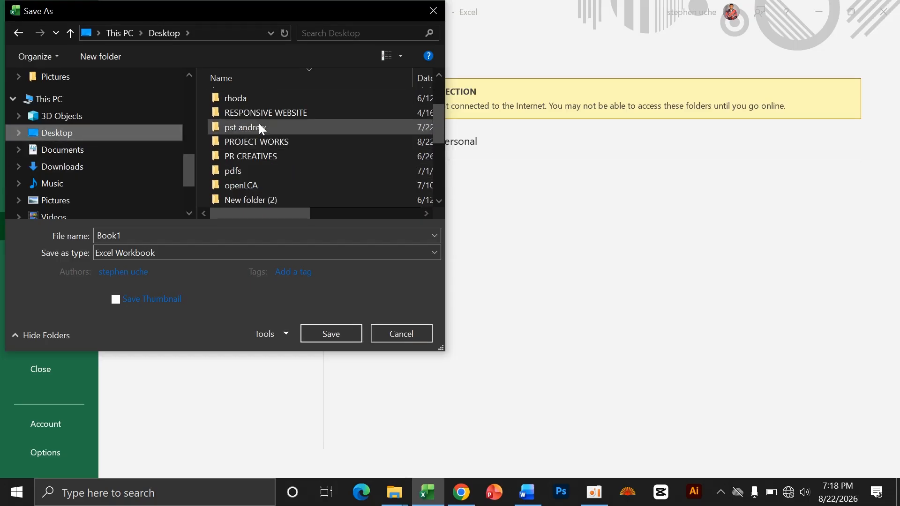
{"action": "scroll", "coordinate": [251, 120], "scroll_direction": "down", "scroll_amount": 2}
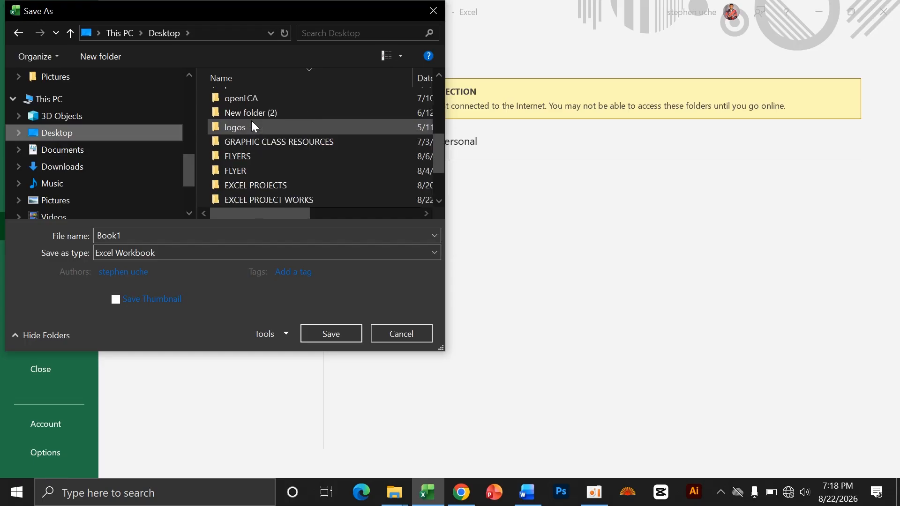
{"action": "scroll", "coordinate": [253, 144], "scroll_direction": "down", "scroll_amount": 1}
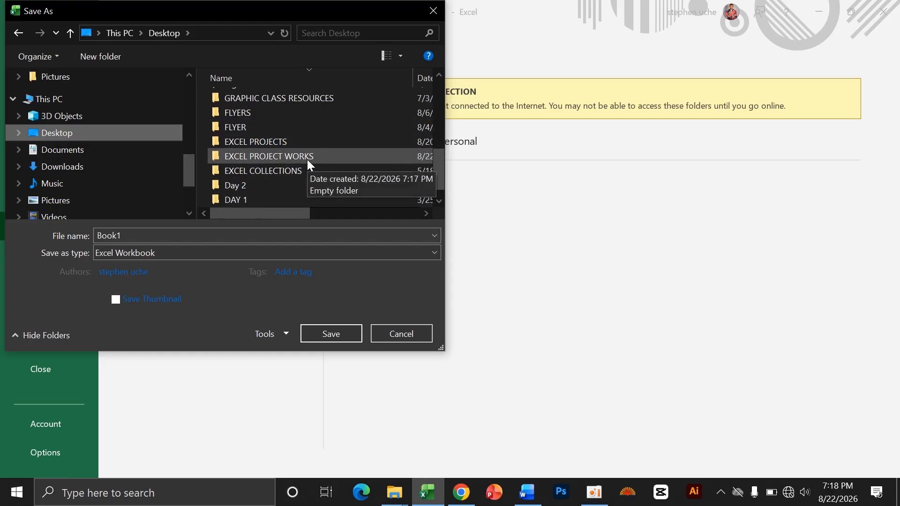
{"action": "double_click", "coordinate": [126, 236]}
{"action": "left_click", "coordinate": [123, 236]}
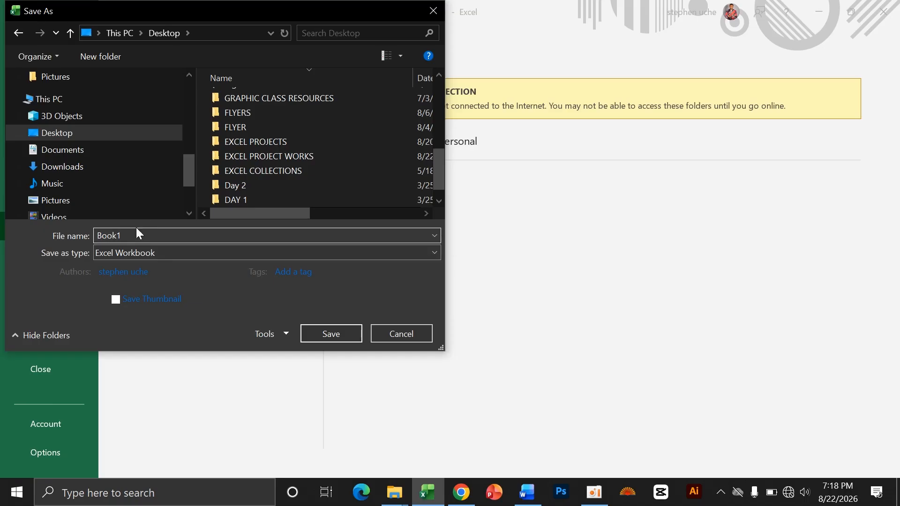
{"action": "left_click", "coordinate": [247, 144]}
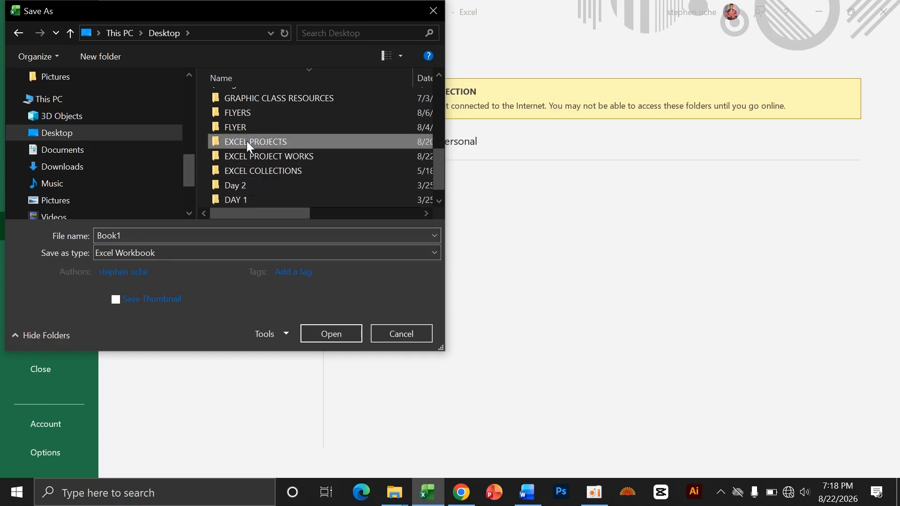
{"action": "left_click", "coordinate": [248, 158]}
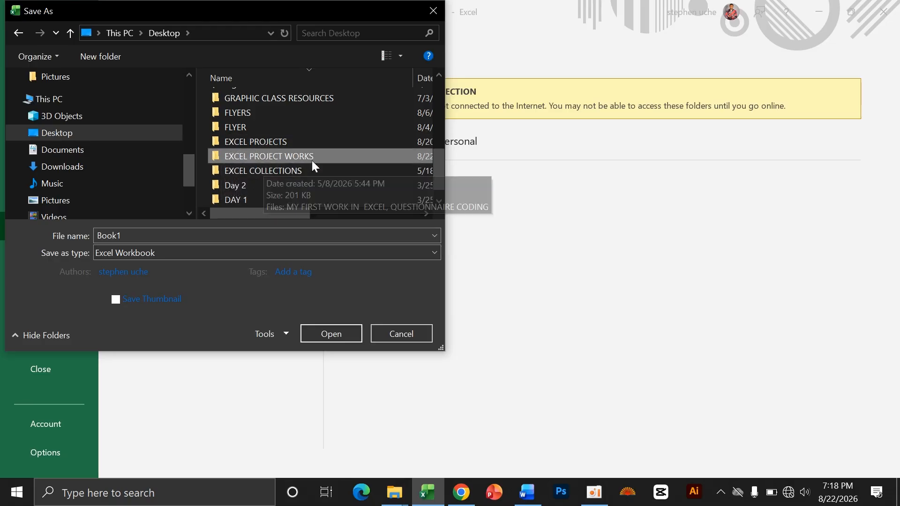
{"action": "double_click", "coordinate": [119, 236]}
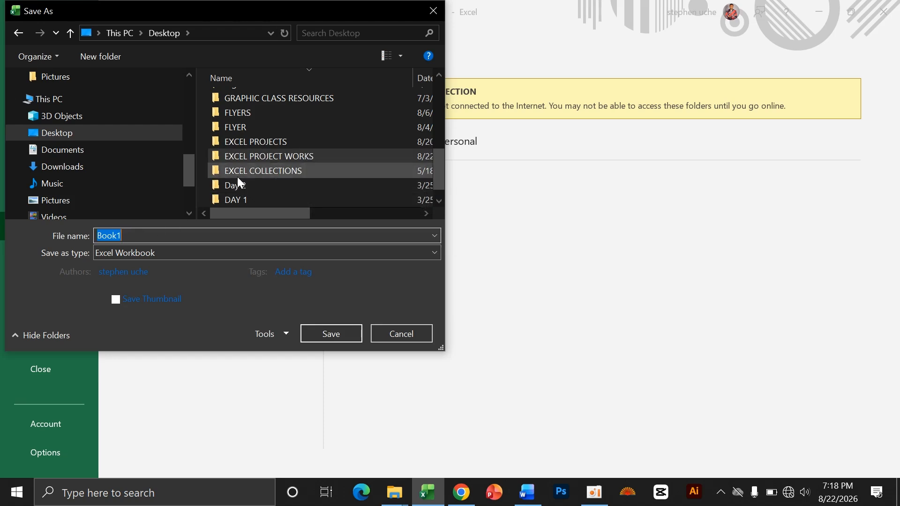
{"action": "left_click", "coordinate": [252, 156]}
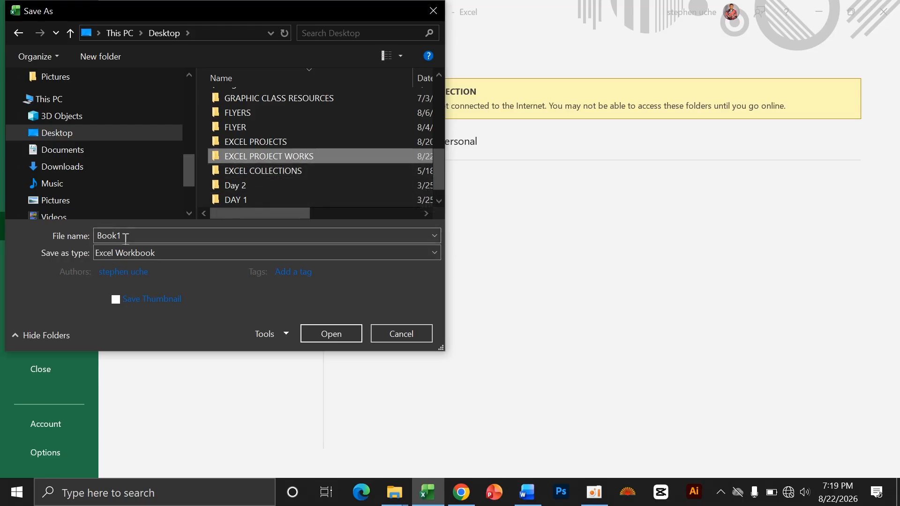
- Replace the suggested workbook file name with FIRST PROJECT
{"action": "left_click", "coordinate": [158, 233]}
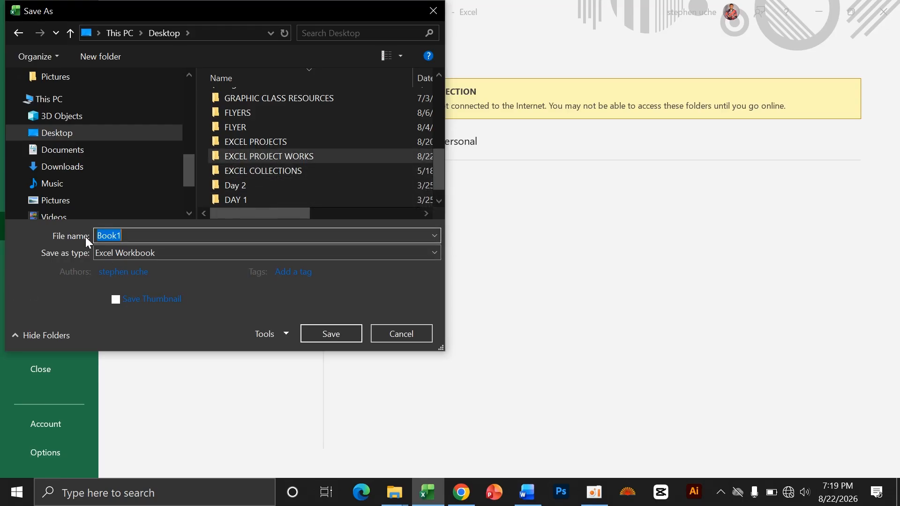
{"action": "type", "text": "FIR"}
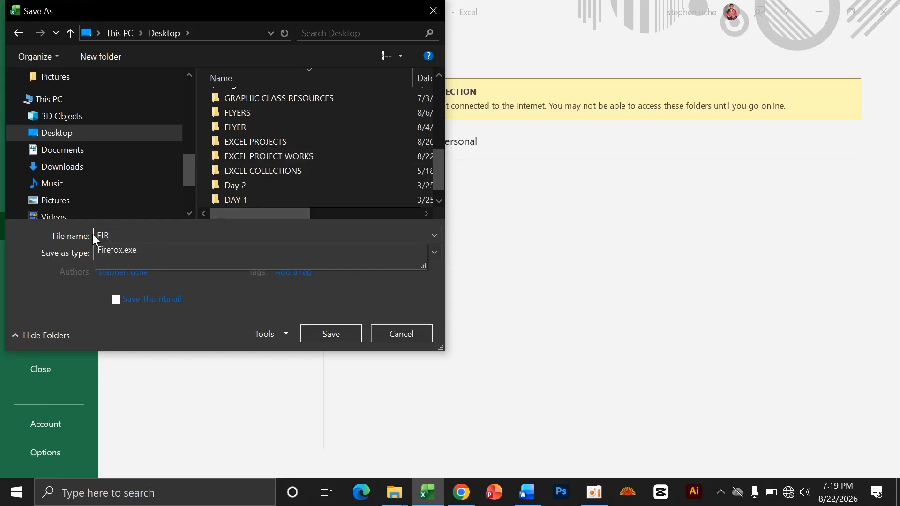
{"action": "type", "text": "ST PROJECT"}
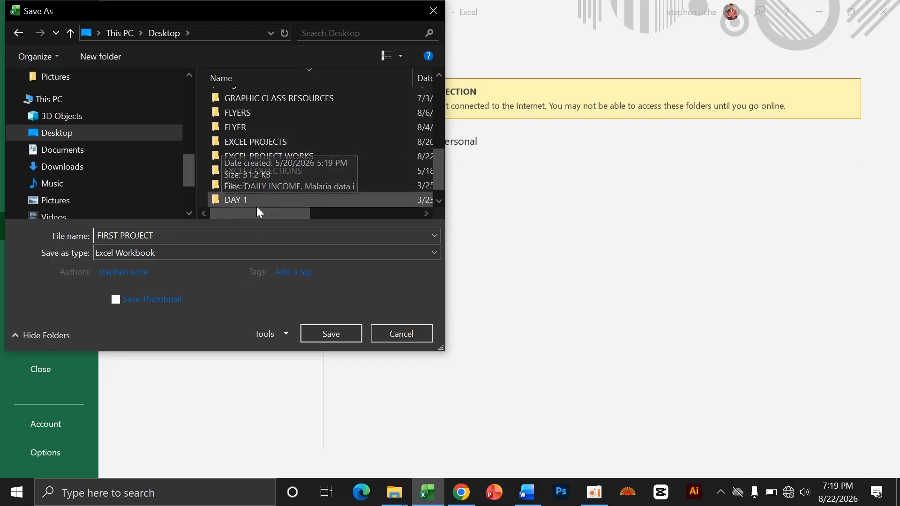
- Open the EXCEL PROJECT WORKS folder as the destination and save the workbook there
{"action": "left_click", "coordinate": [251, 157]}
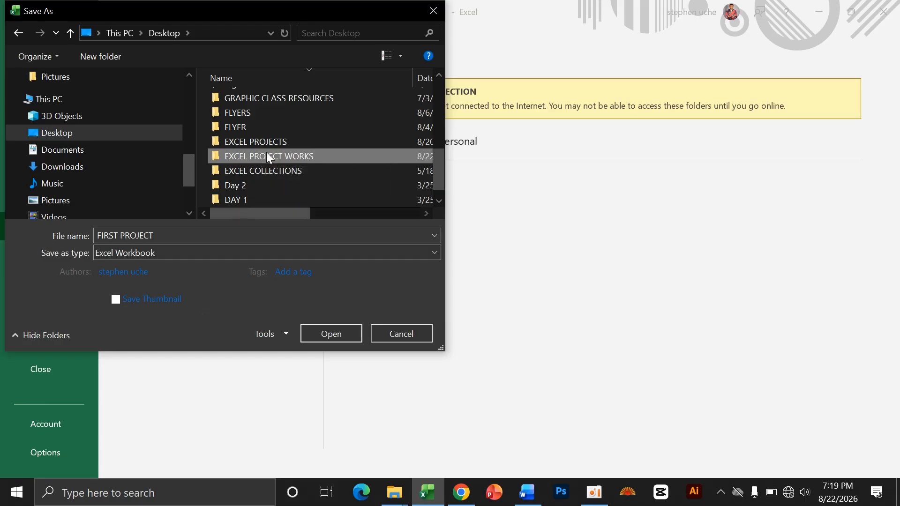
{"action": "left_click", "coordinate": [337, 334]}
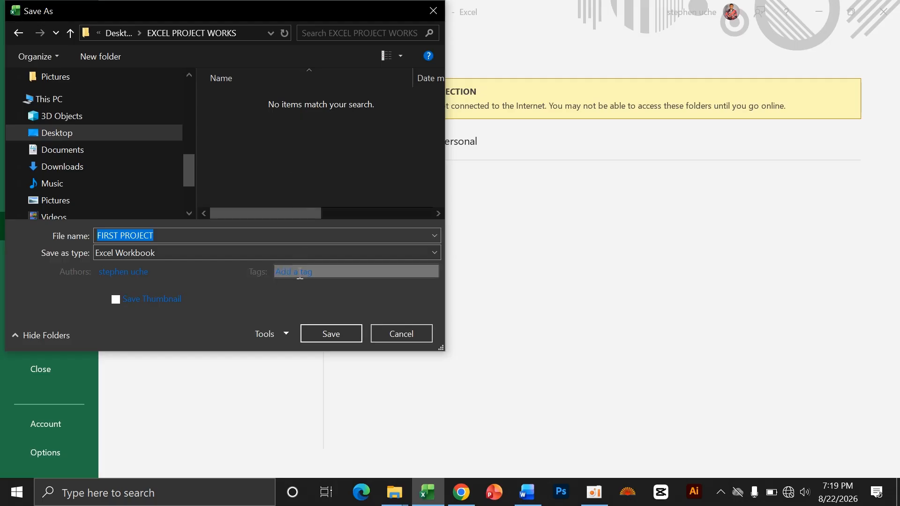
{"action": "left_click", "coordinate": [320, 334]}
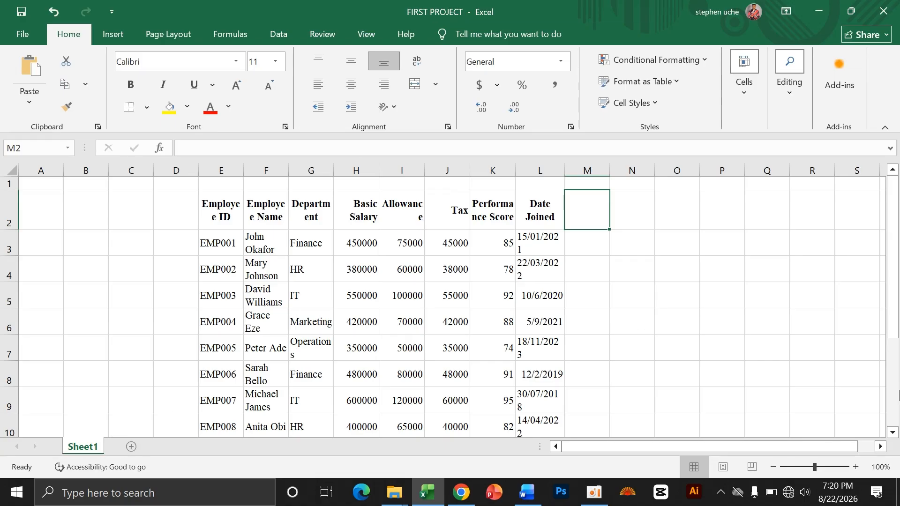
- Show the Windows desktop and open the EXCEL PROJECT WORKS folder to check the saved workbook
{"action": "left_click", "coordinate": [898, 492]}
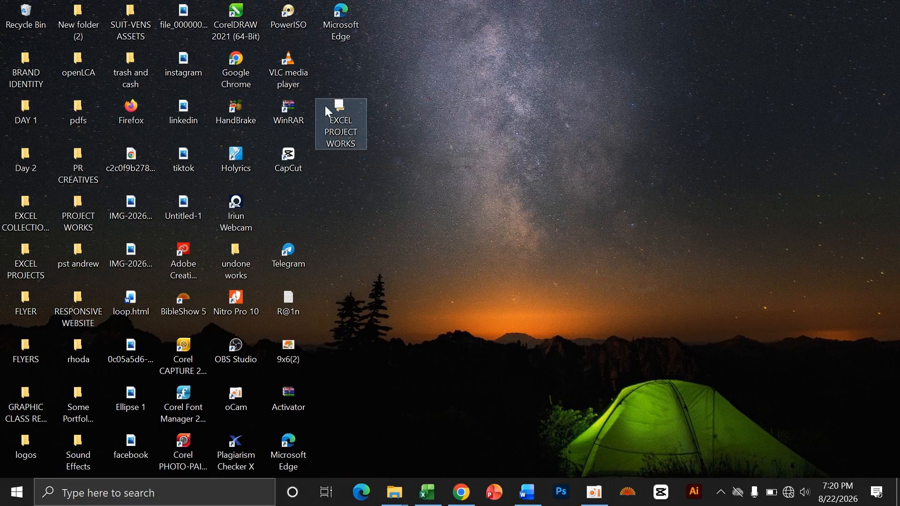
{"action": "double_click", "coordinate": [338, 130]}
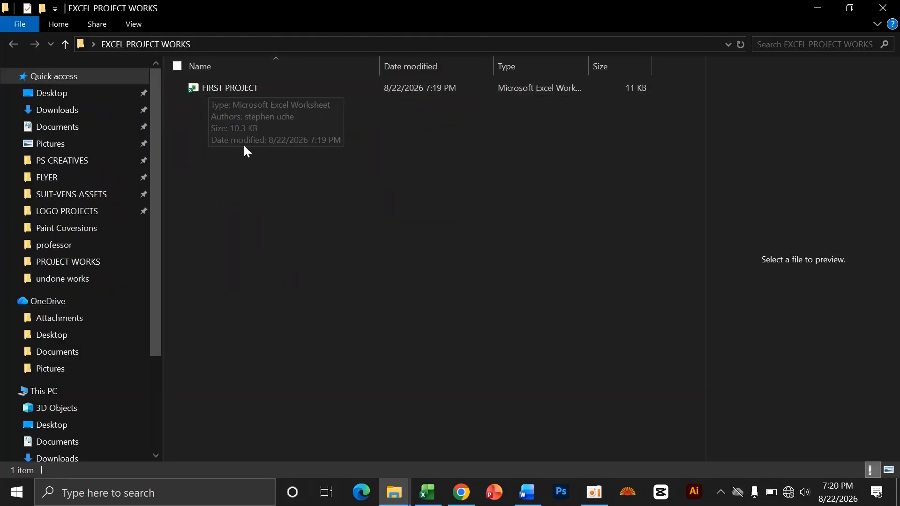
- Close the folder window, return to the FIRST PROJECT workbook in Excel and add a blank worksheet after Sheet1
{"action": "left_click", "coordinate": [882, 8]}
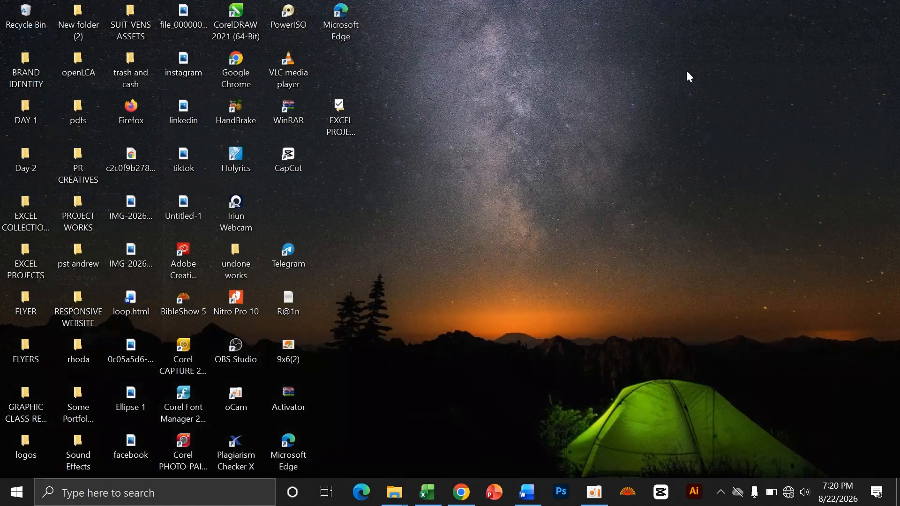
{"action": "left_click", "coordinate": [431, 485]}
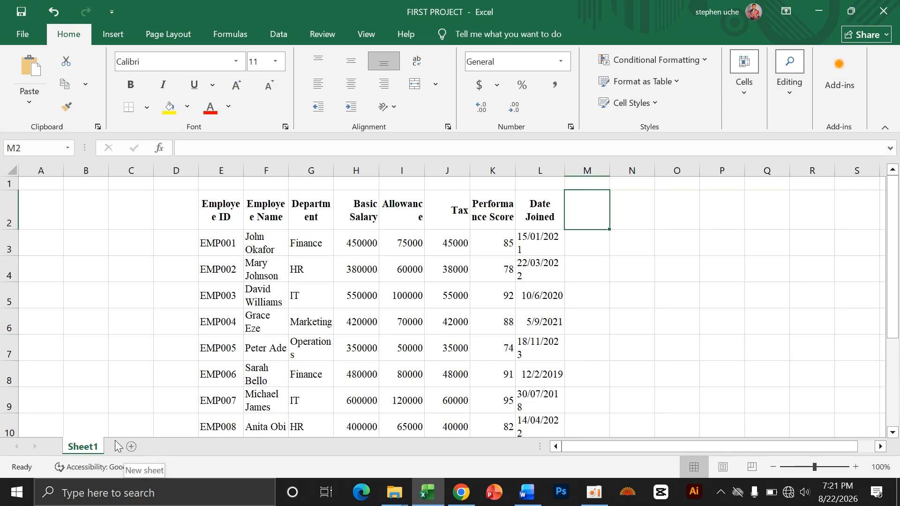
{"action": "left_click", "coordinate": [130, 449]}
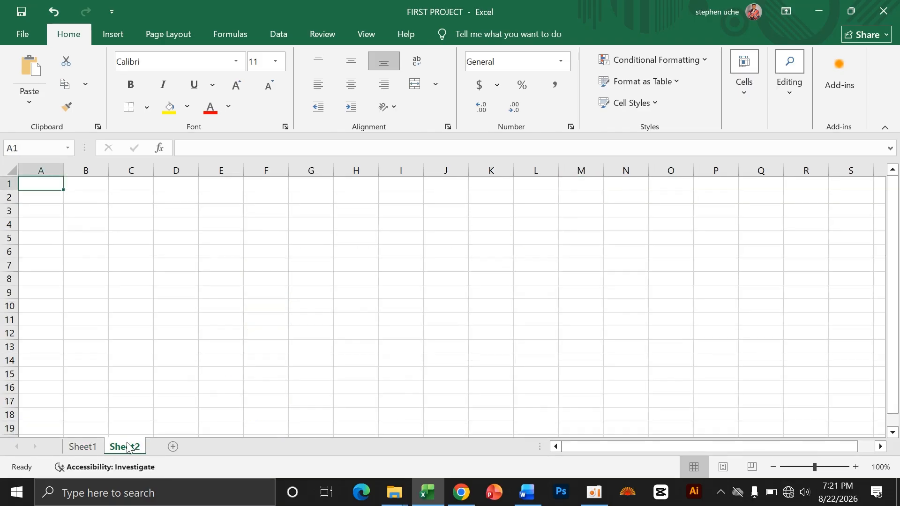
{"action": "left_click", "coordinate": [349, 238]}
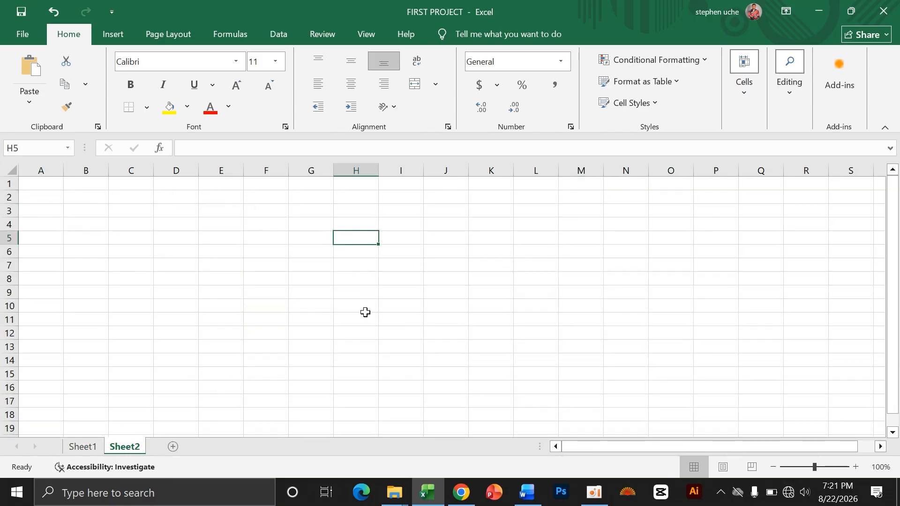
{"action": "left_click", "coordinate": [364, 334]}
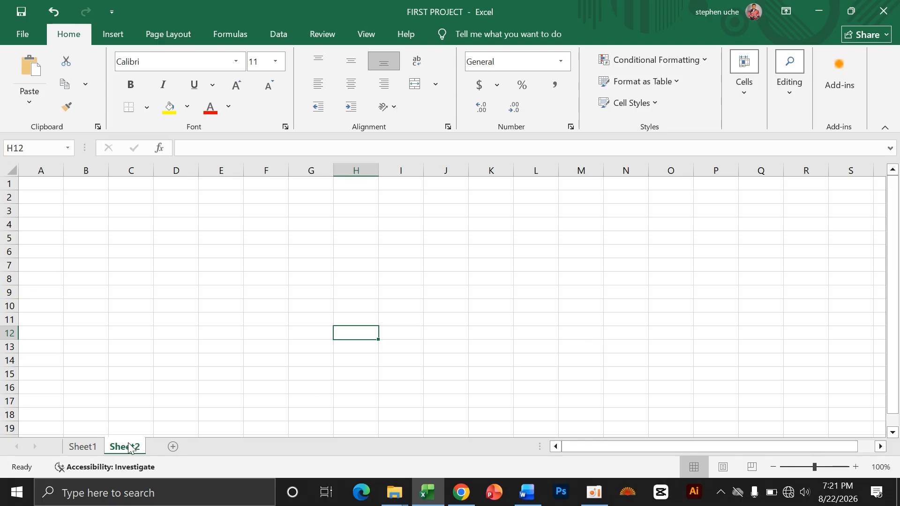
- Check Sheet1 and Sheet2, and add three more blank worksheets after Sheet2
{"action": "left_click", "coordinate": [84, 448]}
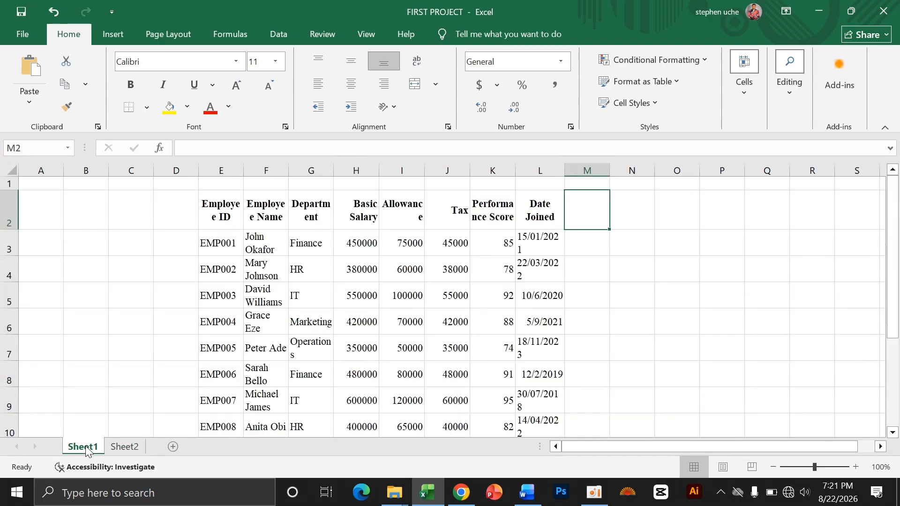
{"action": "left_click", "coordinate": [123, 448]}
{"action": "left_click", "coordinate": [172, 448]}
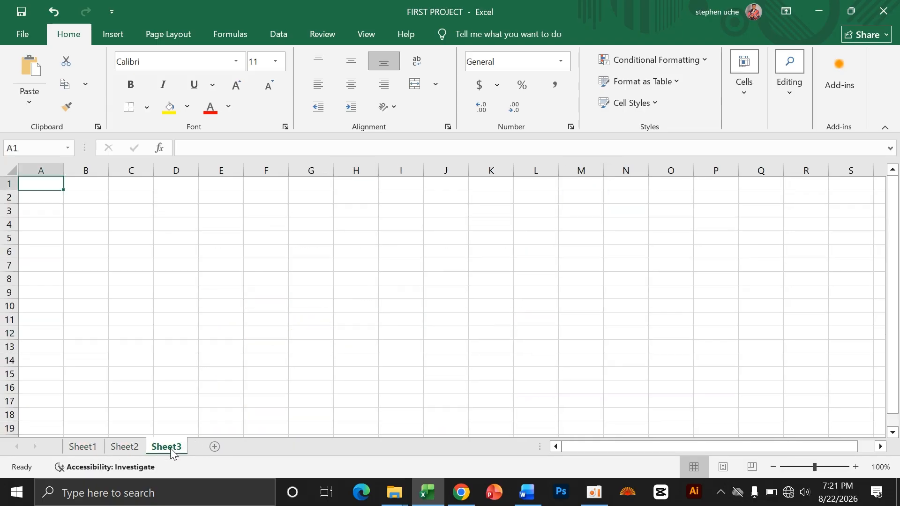
{"action": "left_click", "coordinate": [215, 447]}
{"action": "left_click", "coordinate": [255, 447]}
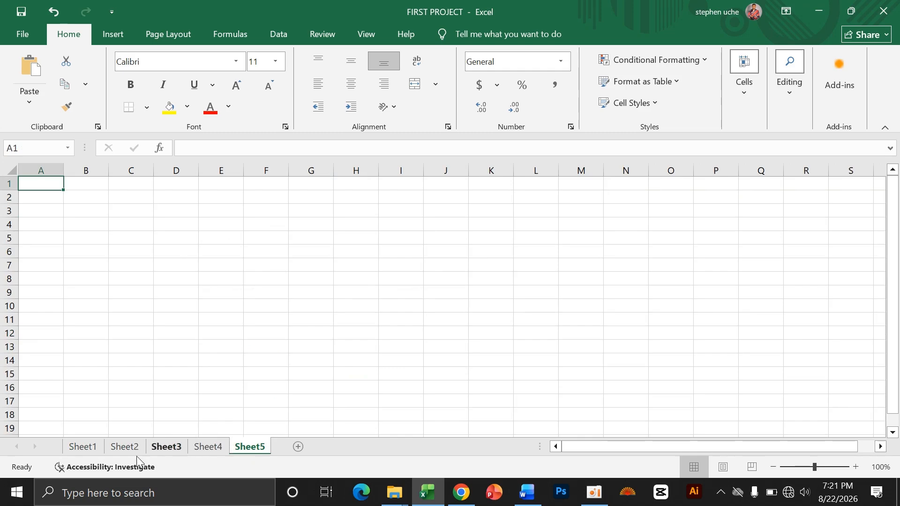
- Look through the workbook's sheets one by one, examining the employee table on Sheet1, its sheet options and the added sheets
{"action": "left_click", "coordinate": [89, 448]}
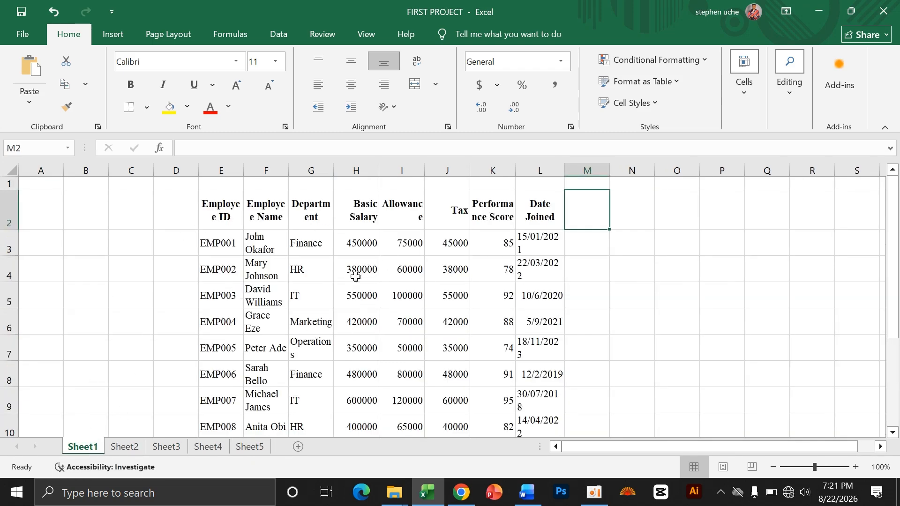
{"action": "left_click", "coordinate": [126, 448]}
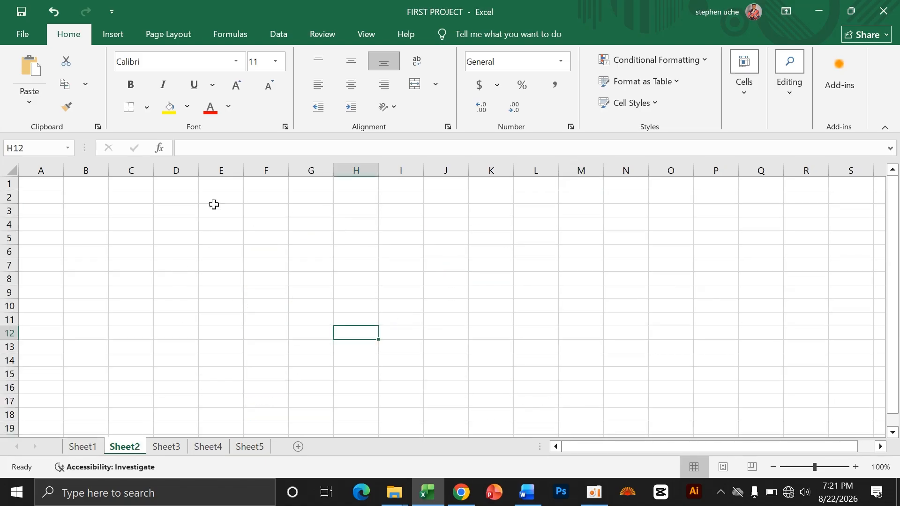
{"action": "left_click", "coordinate": [255, 198]}
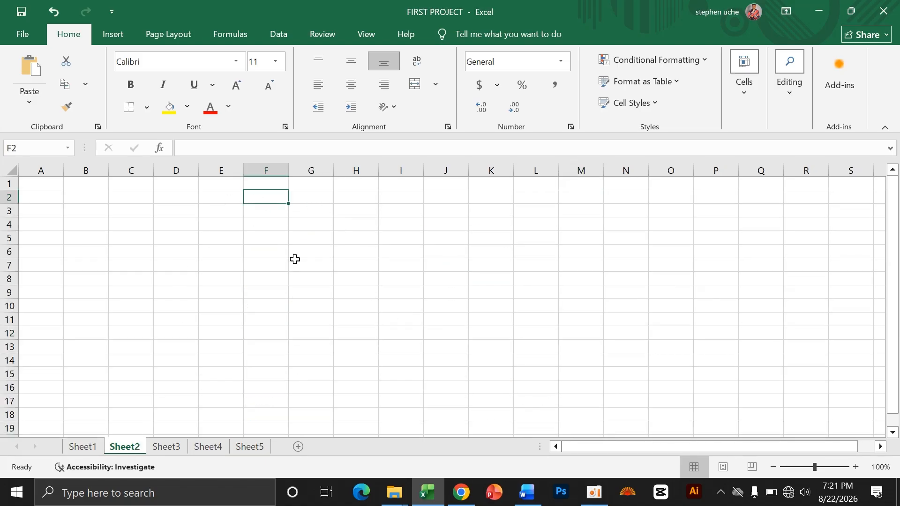
{"action": "left_click", "coordinate": [177, 446]}
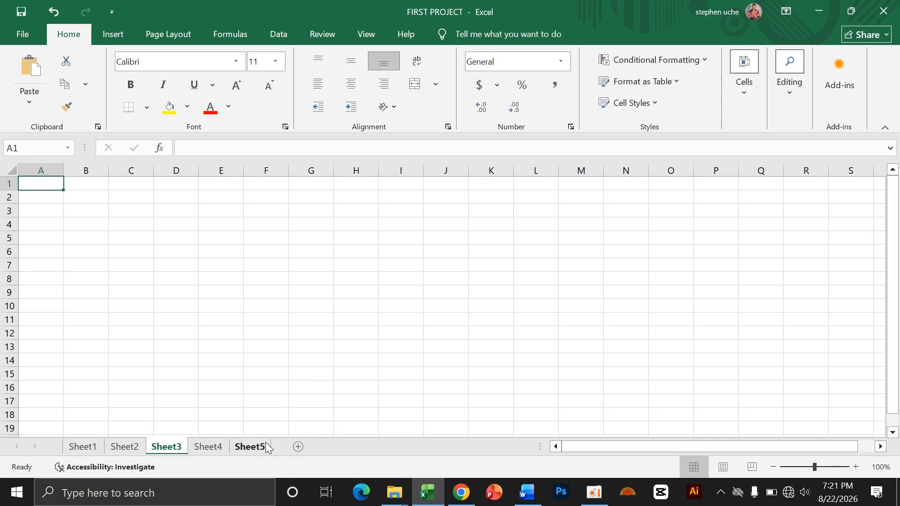
{"action": "left_click", "coordinate": [93, 447]}
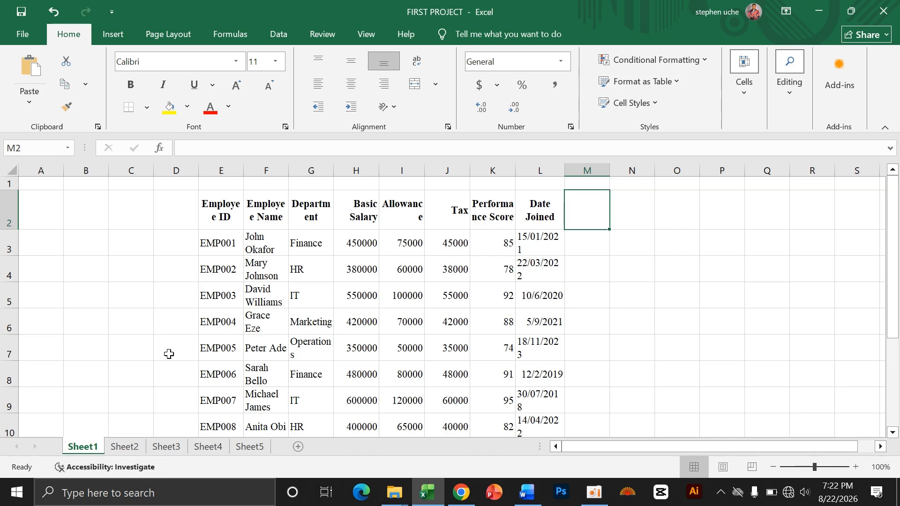
{"action": "scroll", "coordinate": [266, 289], "scroll_direction": "down", "scroll_amount": 1}
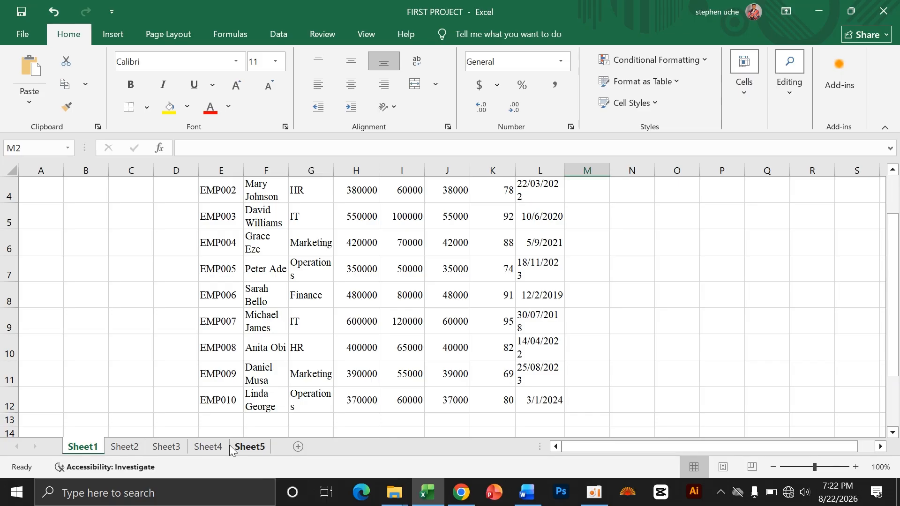
{"action": "right_click", "coordinate": [88, 450]}
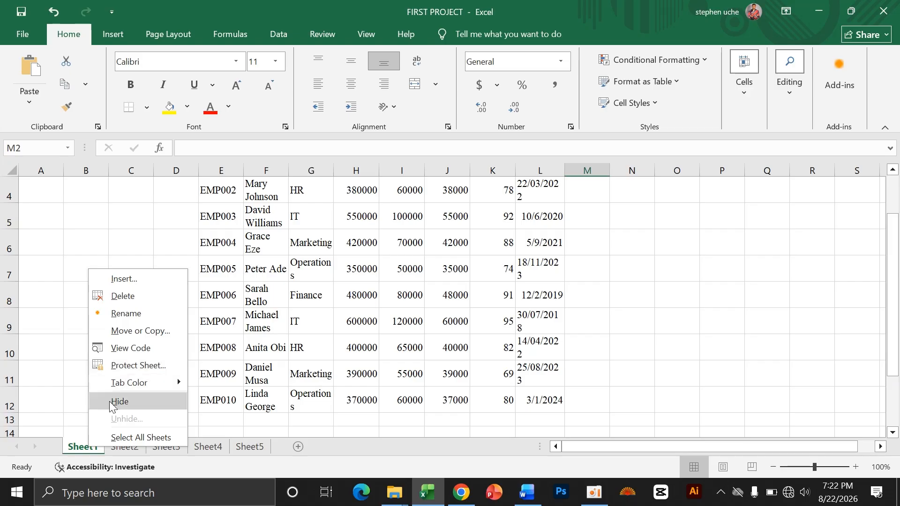
{"action": "left_click", "coordinate": [82, 448]}
{"action": "left_click", "coordinate": [122, 449]}
{"action": "left_click", "coordinate": [174, 450]}
{"action": "left_click", "coordinate": [212, 450]}
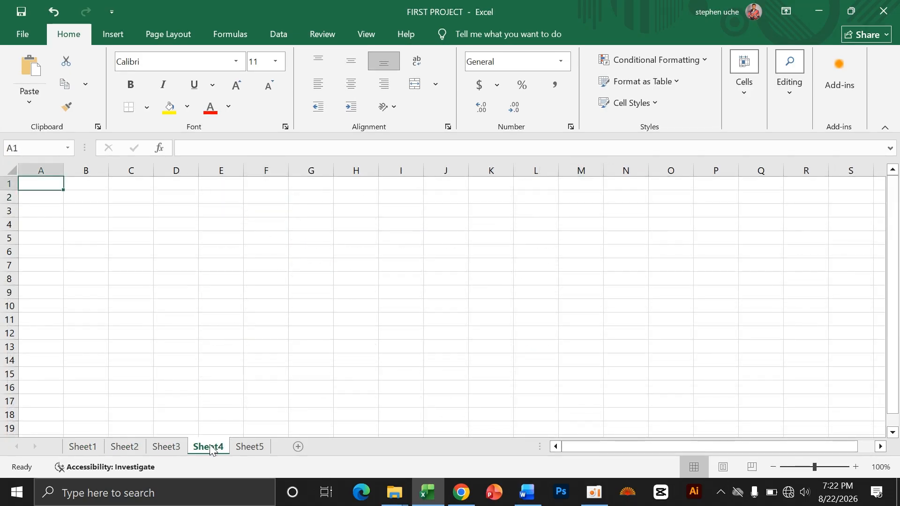
{"action": "left_click", "coordinate": [249, 448]}
{"action": "left_click", "coordinate": [169, 447]}
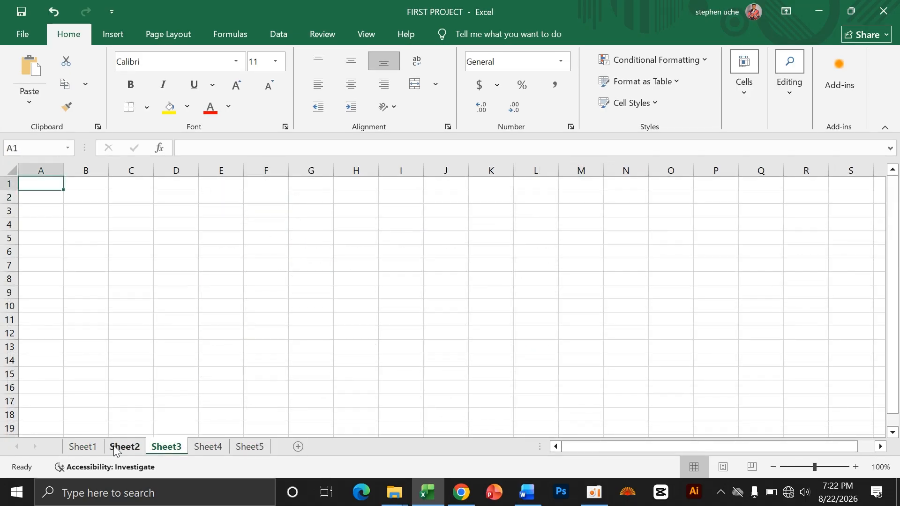
- Rename Sheet1, which holds the employee table, as Monthly Pay
{"action": "right_click", "coordinate": [81, 448]}
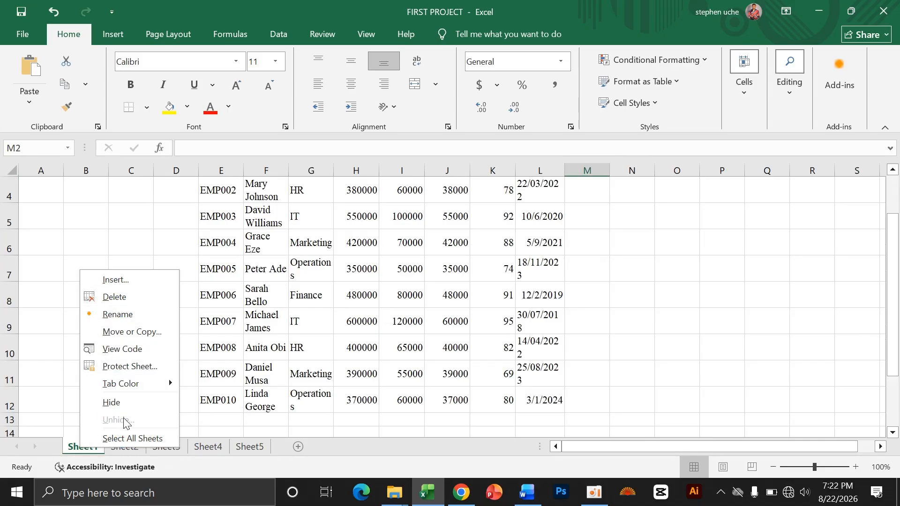
{"action": "left_click", "coordinate": [123, 314]}
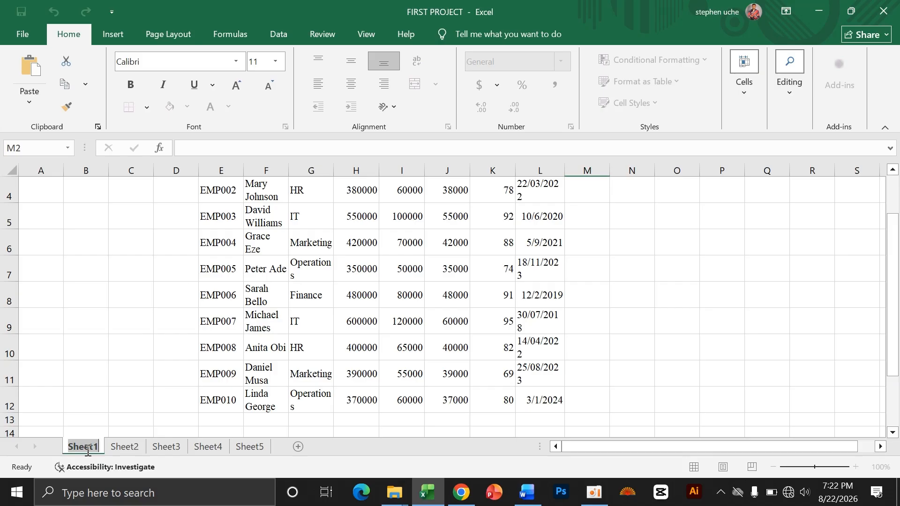
{"action": "type", "text": "M"}
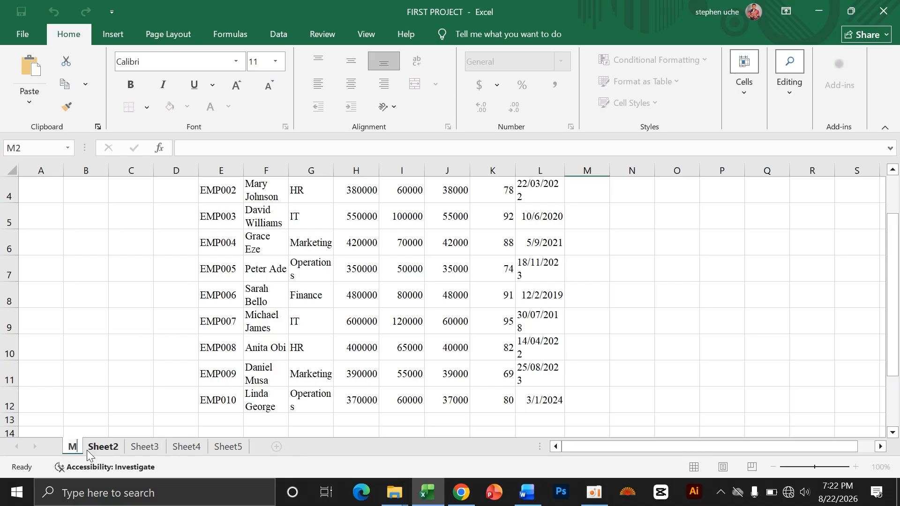
{"action": "type", "text": "onily"}
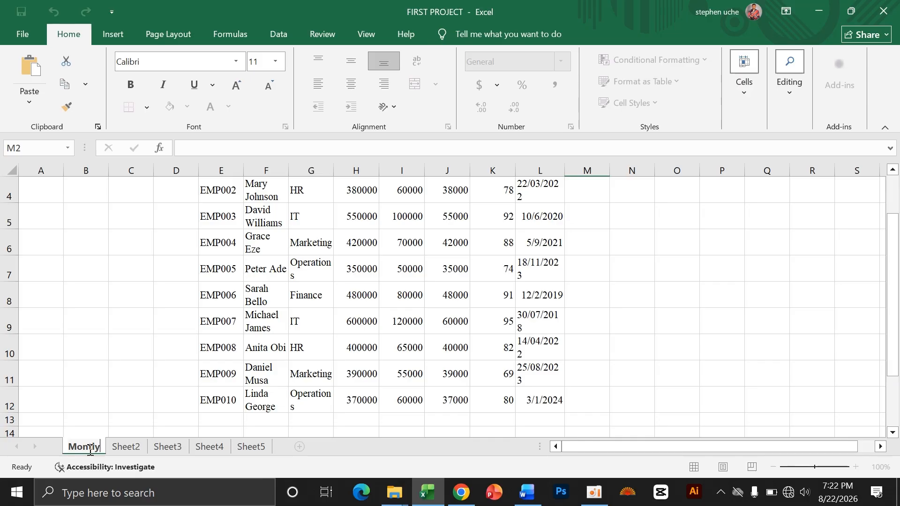
{"action": "key", "text": "BackSpace"}
{"action": "key", "text": "BackSpace"}
{"action": "type", "text": "th"}
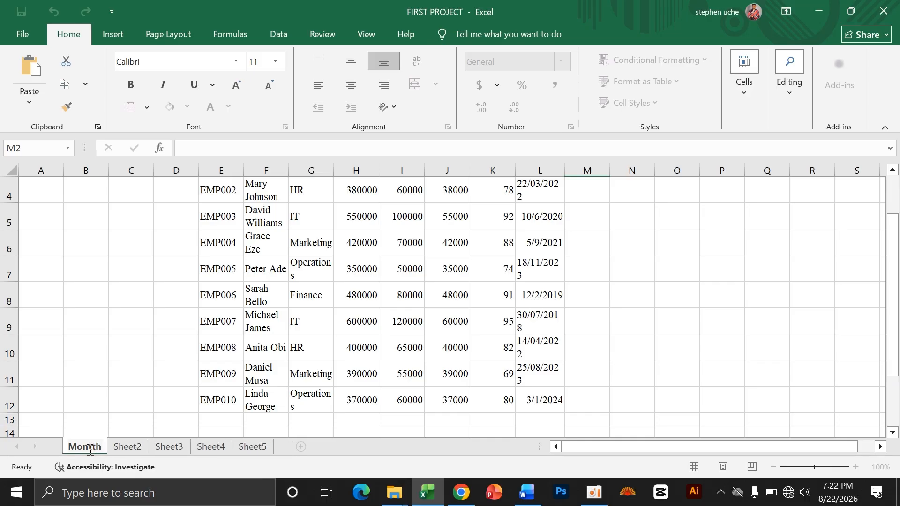
{"action": "type", "text": "ly"}
{"action": "key", "text": "BackSpace"}
{"action": "key", "text": "BackSpace"}
{"action": "key", "text": "BackSpace"}
{"action": "key", "text": "BackSpace"}
{"action": "key", "text": "BackSpace"}
{"action": "type", "text": "h"}
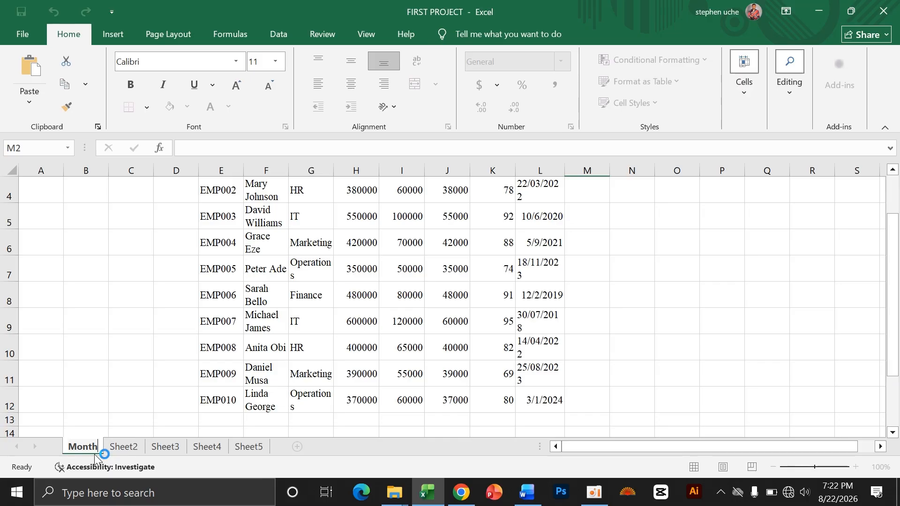
{"action": "type", "text": "ly Pay"}
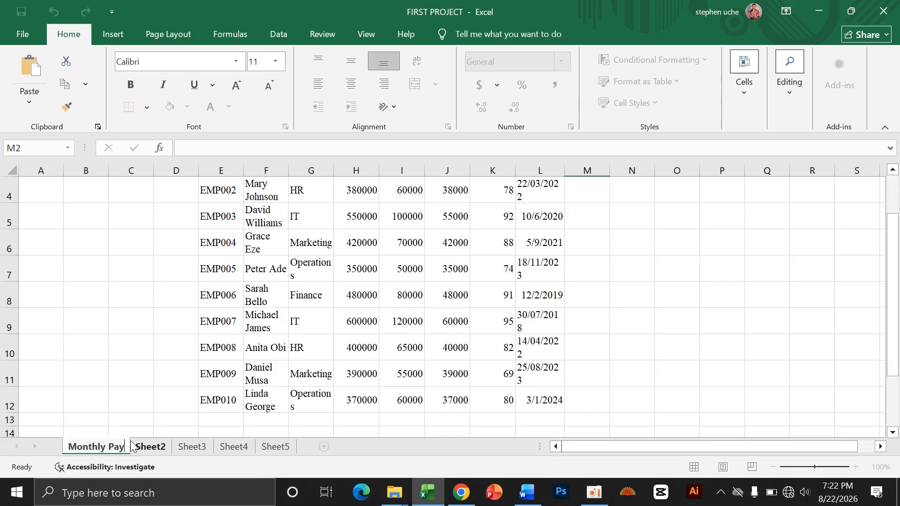
{"action": "left_click", "coordinate": [148, 448]}
{"action": "left_click", "coordinate": [107, 446]}
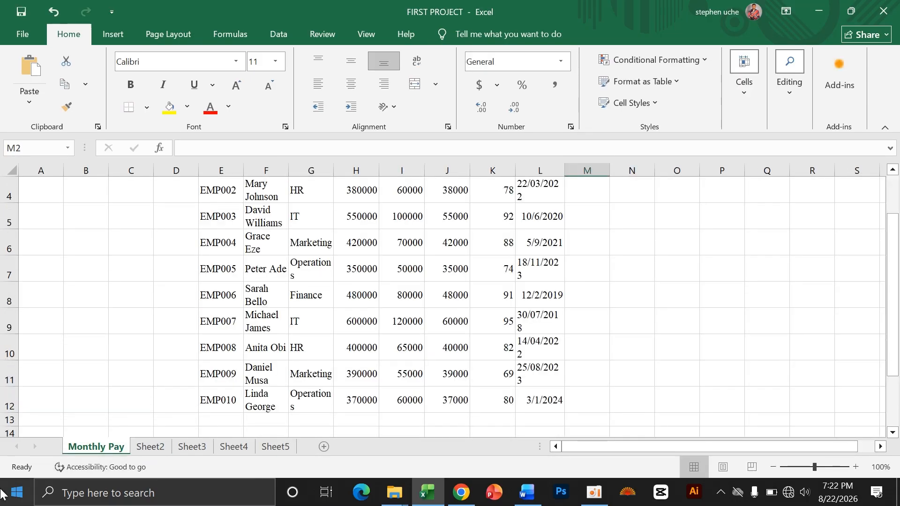
- Rename Sheet2 as Quaterly Pay
{"action": "left_click", "coordinate": [158, 447]}
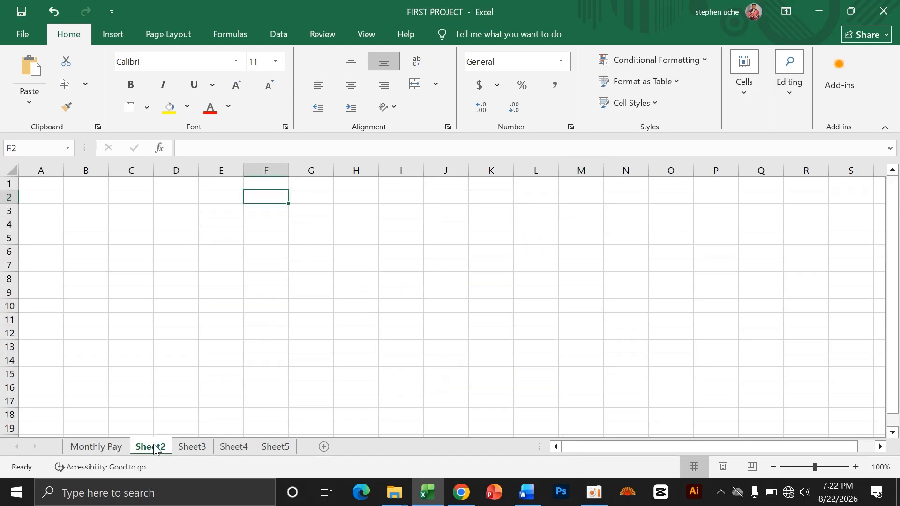
{"action": "right_click", "coordinate": [162, 449]}
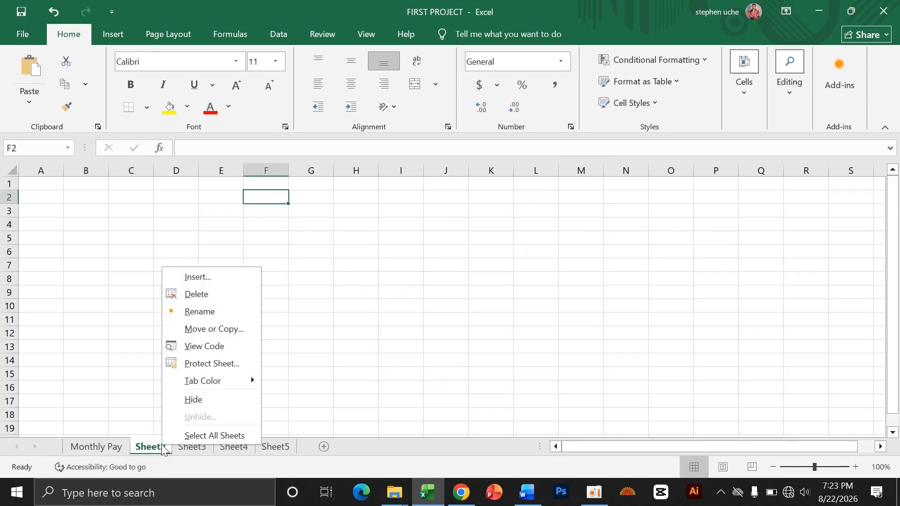
{"action": "left_click", "coordinate": [204, 317]}
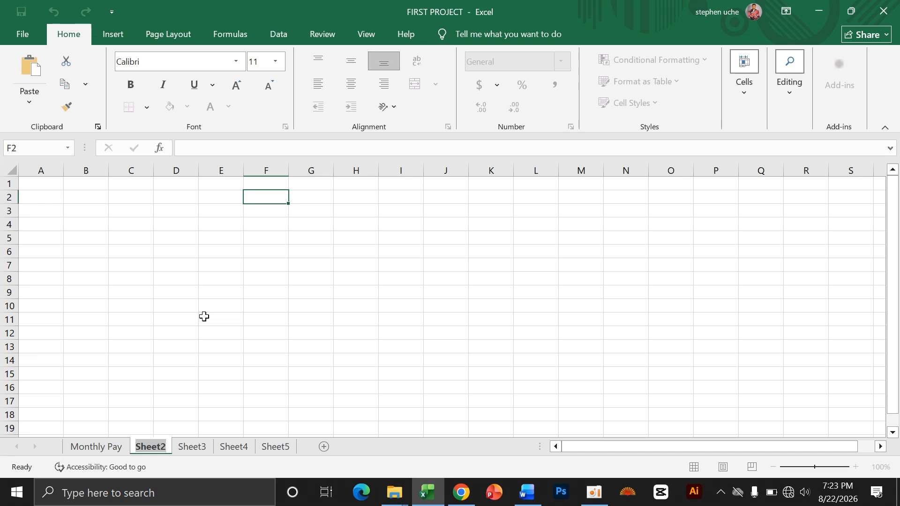
{"action": "type", "text": "Quartl"}
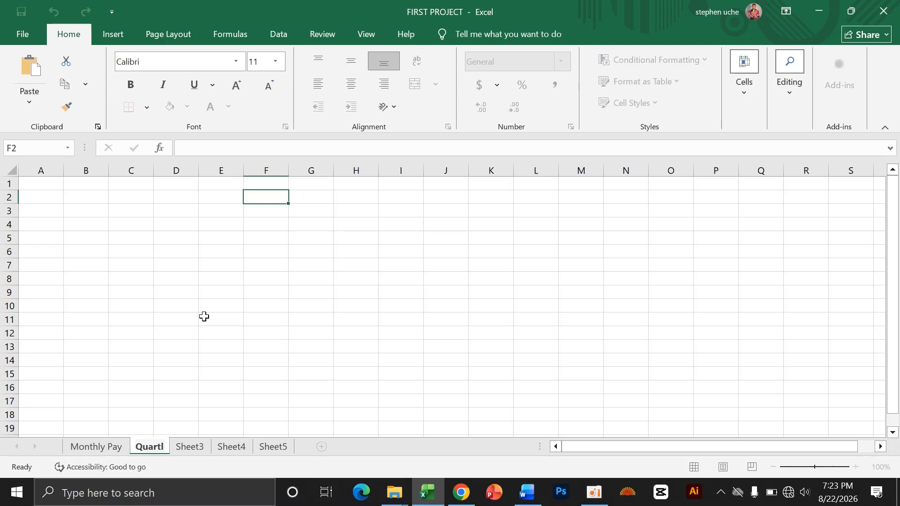
{"action": "key", "text": "BackSpace"}
{"action": "key", "text": "BackSpace"}
{"action": "key", "text": "BackSpace"}
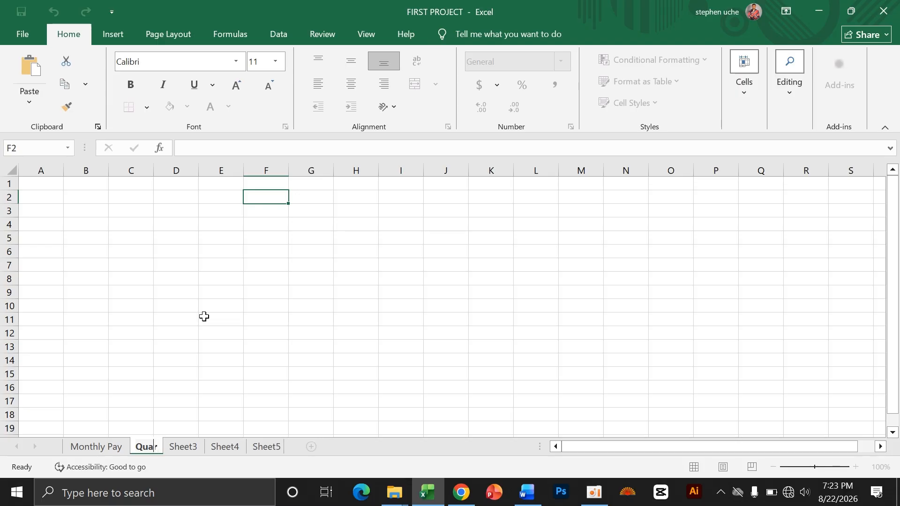
{"action": "type", "text": "er"}
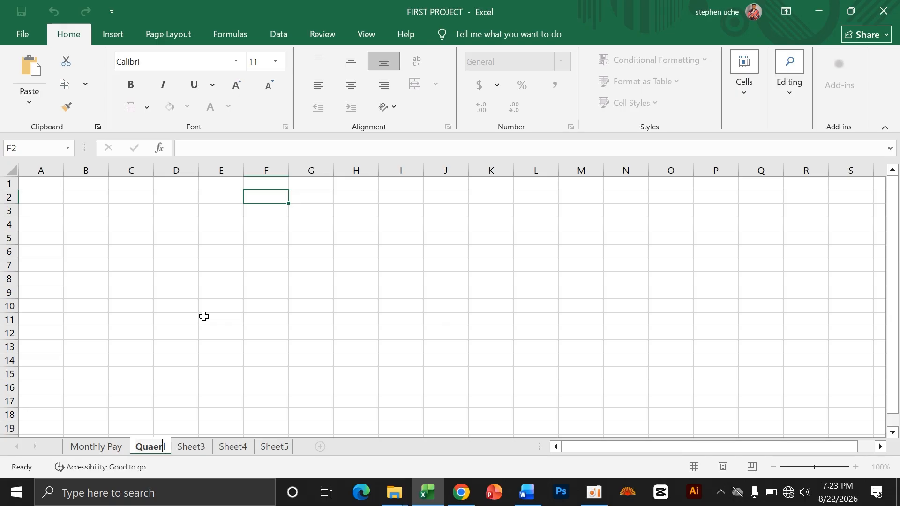
{"action": "key", "text": "BackSpace"}
{"action": "key", "text": "BackSpace"}
{"action": "type", "text": "terl"}
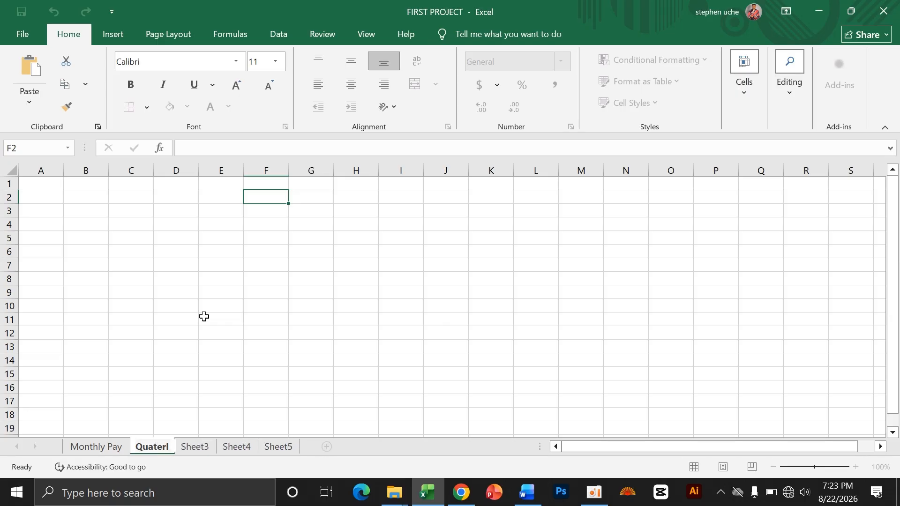
{"action": "type", "text": "y"}
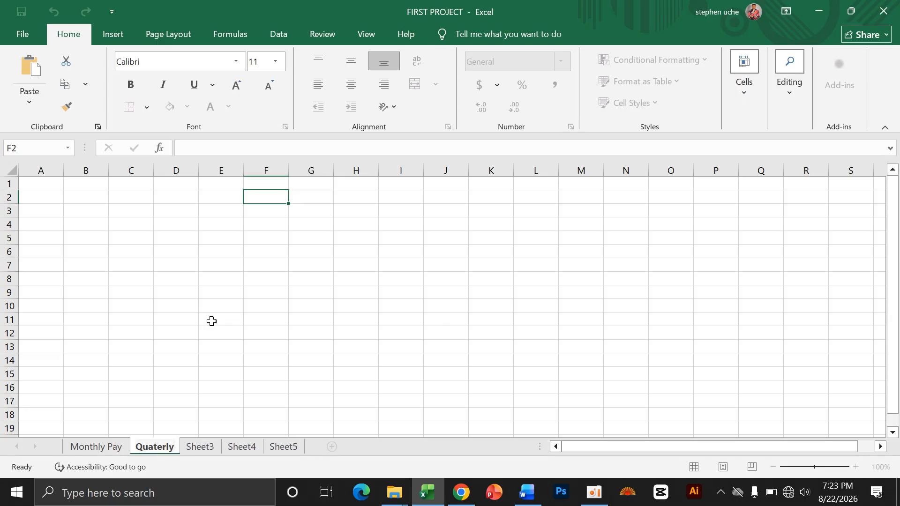
{"action": "key", "text": "Return"}
{"action": "type", "text": "Pay"}
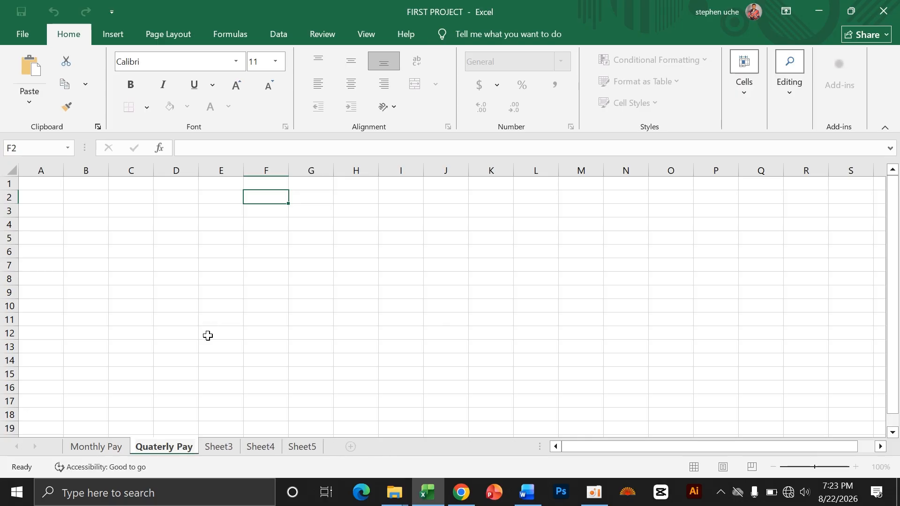
{"action": "key", "text": "Return"}
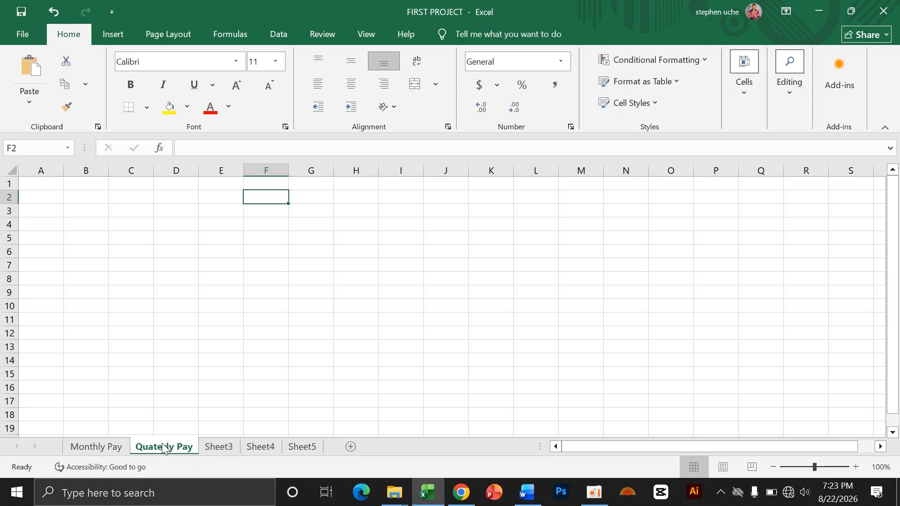
- Look through the Monthly Pay, Quaterly Pay, Sheet3, Sheet4 and Sheet5 worksheets to compare the renamed sheets with the default-named ones
{"action": "left_click", "coordinate": [211, 447]}
{"action": "left_click", "coordinate": [263, 447]}
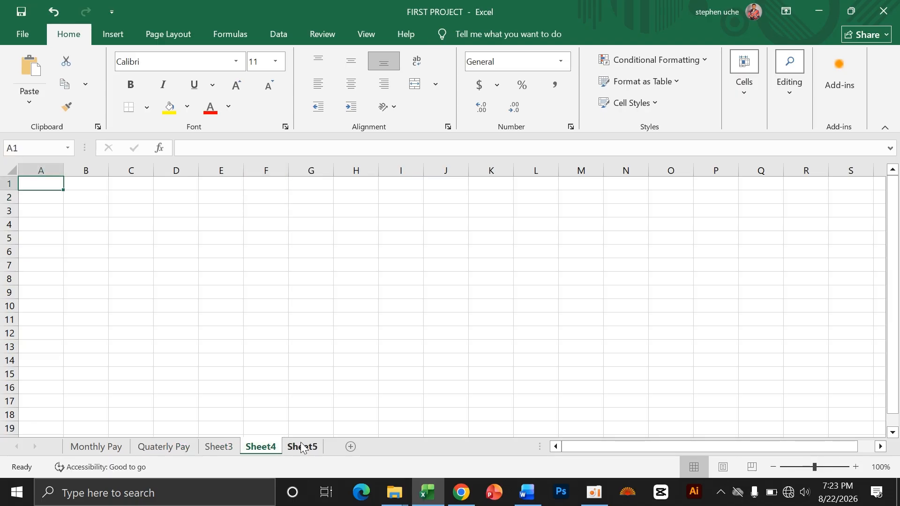
{"action": "left_click", "coordinate": [303, 447]}
{"action": "left_click", "coordinate": [269, 446]}
{"action": "left_click", "coordinate": [218, 447]}
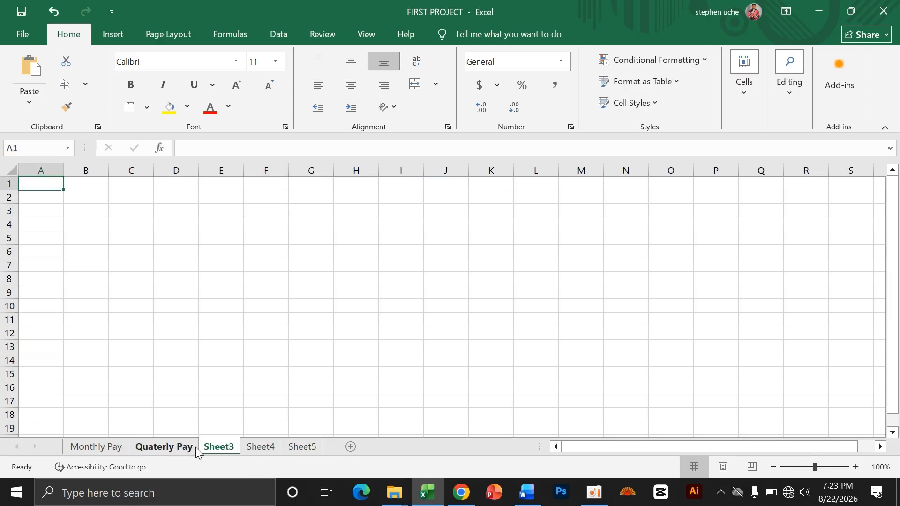
{"action": "left_click", "coordinate": [188, 447]}
{"action": "left_click", "coordinate": [122, 446]}
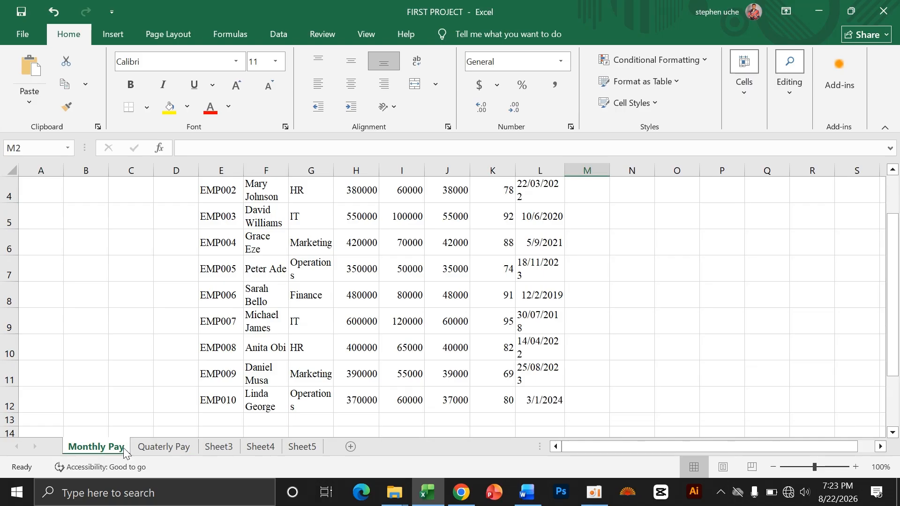
{"action": "left_click", "coordinate": [275, 445]}
{"action": "left_click", "coordinate": [303, 447]}
{"action": "left_click", "coordinate": [177, 449]}
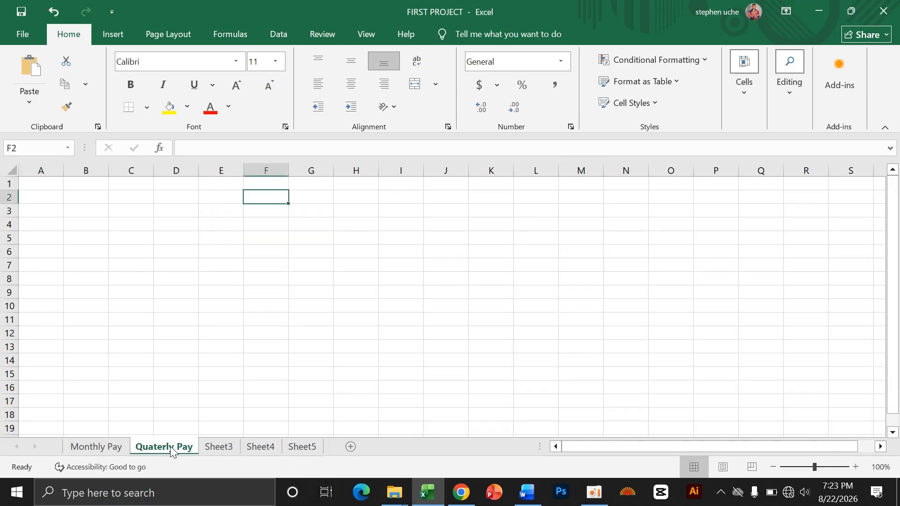
{"action": "double_click", "coordinate": [227, 450]}
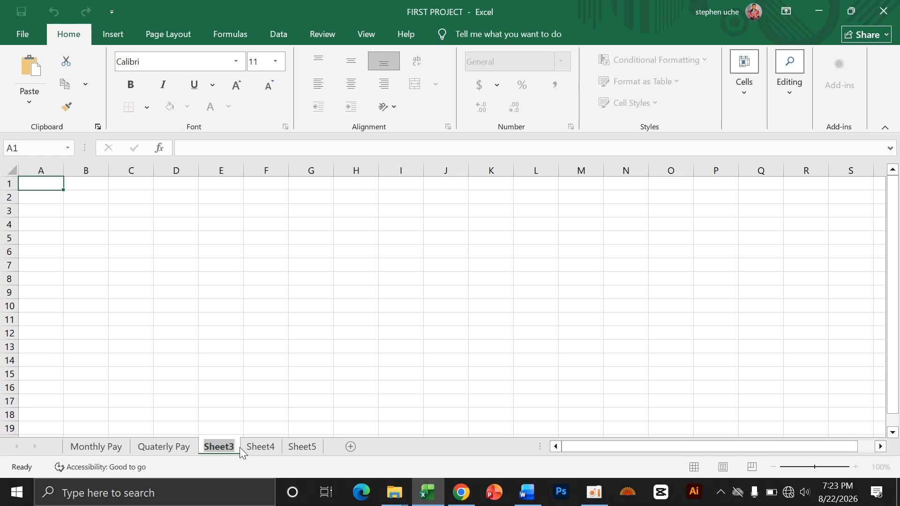
{"action": "left_click", "coordinate": [253, 449]}
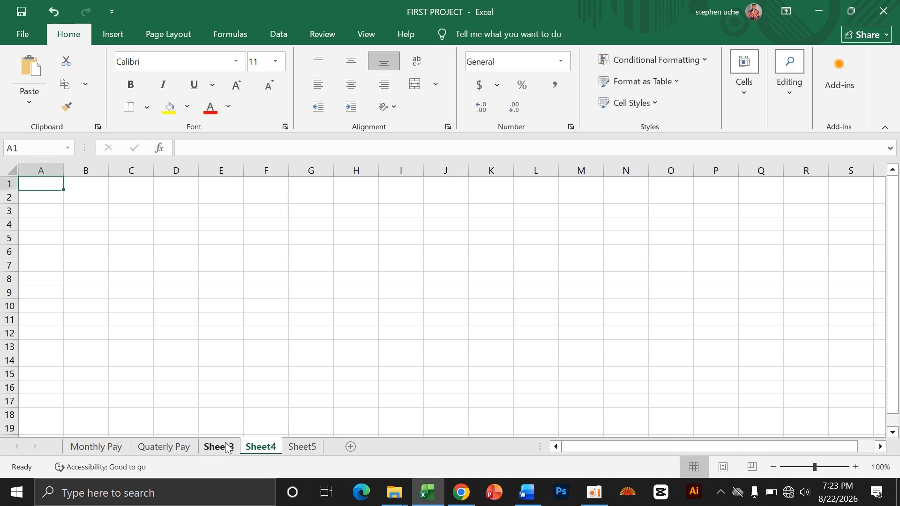
{"action": "right_click", "coordinate": [223, 449]}
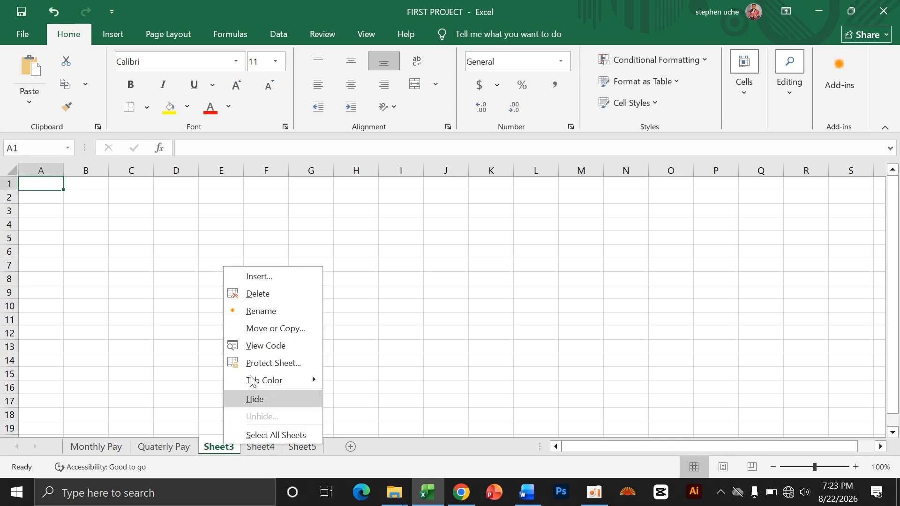
{"action": "left_click", "coordinate": [264, 313]}
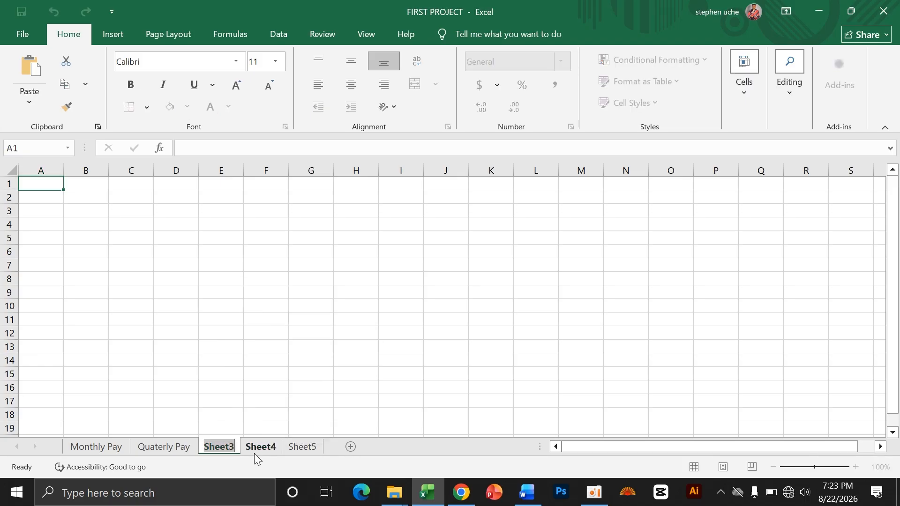
{"action": "left_click", "coordinate": [319, 427]}
{"action": "left_click", "coordinate": [165, 447]}
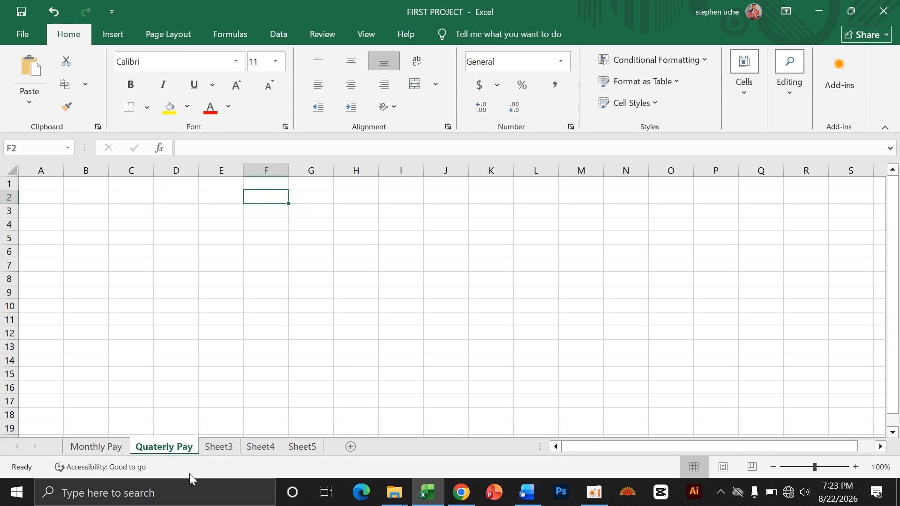
- Rename Sheet3 as My Daily Schedules
{"action": "left_click", "coordinate": [217, 450]}
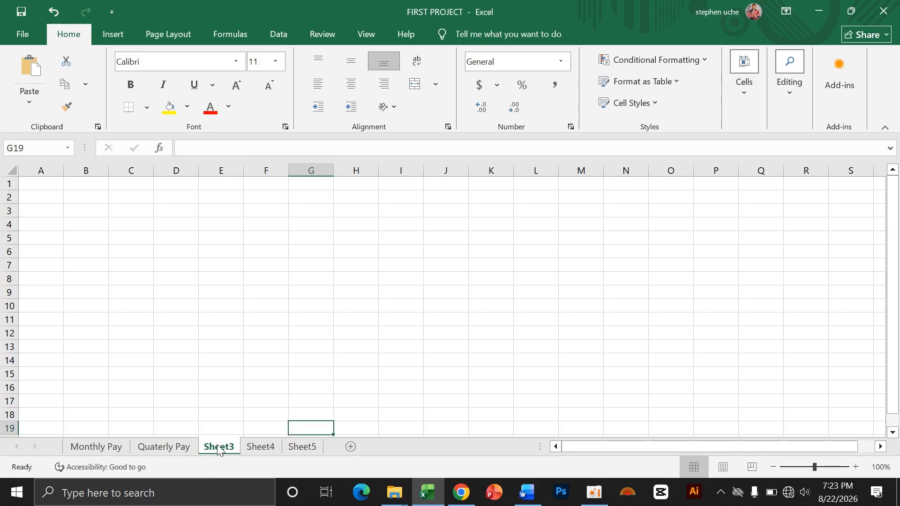
{"action": "double_click", "coordinate": [218, 449]}
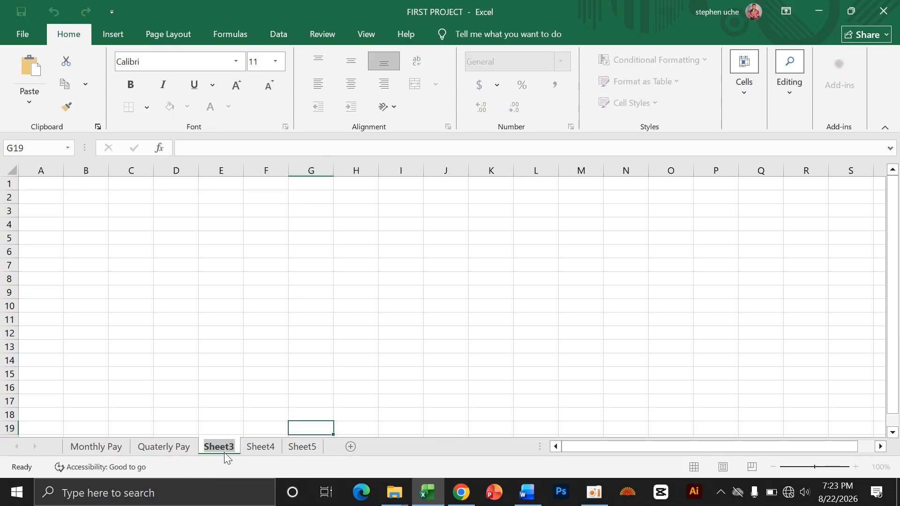
{"action": "key", "text": "BackSpace"}
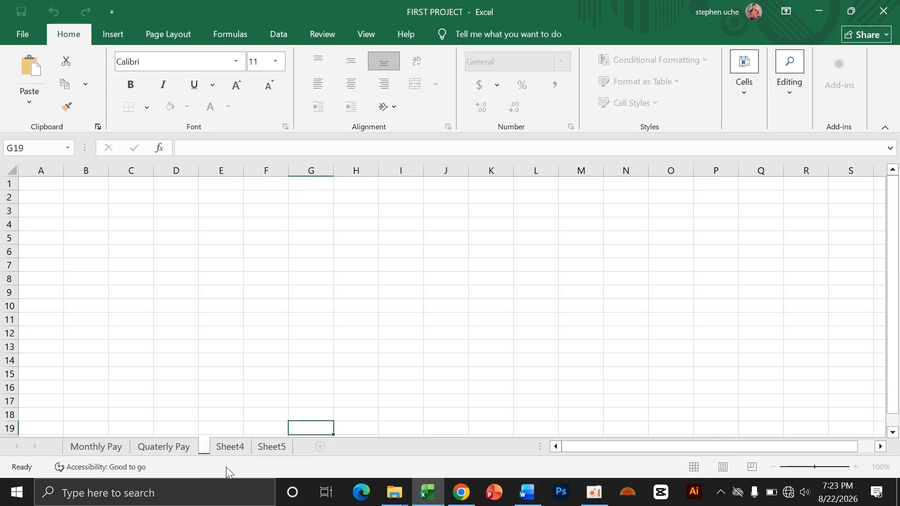
{"action": "type", "text": "Ti"}
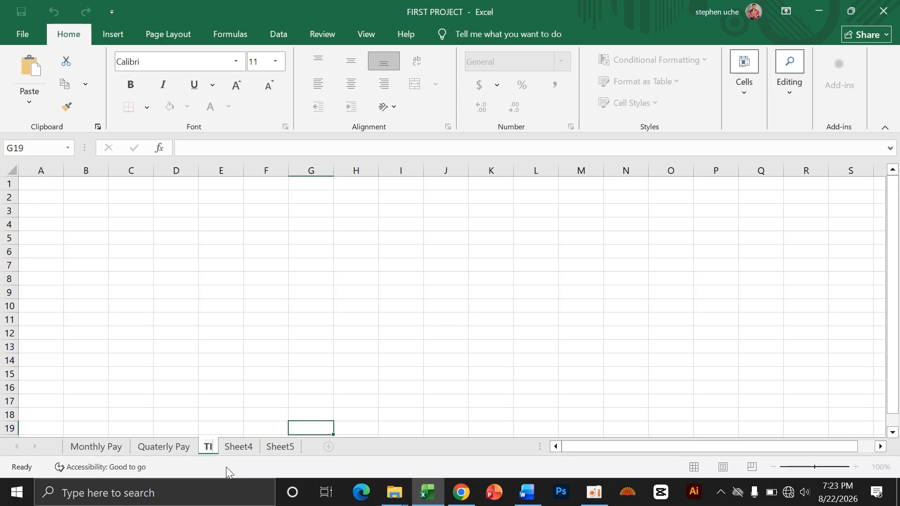
{"action": "type", "text": "me"}
{"action": "key", "text": "BackSpace"}
{"action": "key", "text": "BackSpace"}
{"action": "key", "text": "BackSpace"}
{"action": "key", "text": "BackSpace"}
{"action": "type", "text": "My tim"}
{"action": "key", "text": "BackSpace"}
{"action": "key", "text": "BackSpace"}
{"action": "key", "text": "BackSpace"}
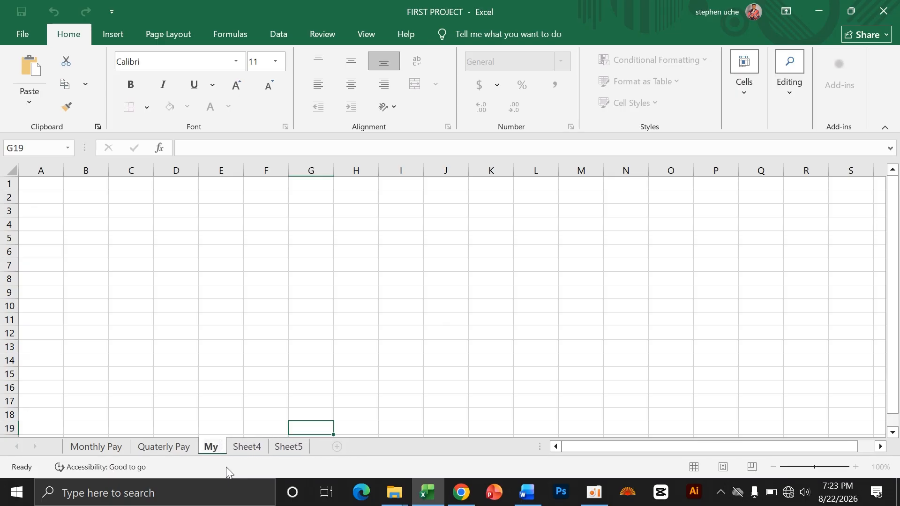
{"action": "type", "text": "Da"}
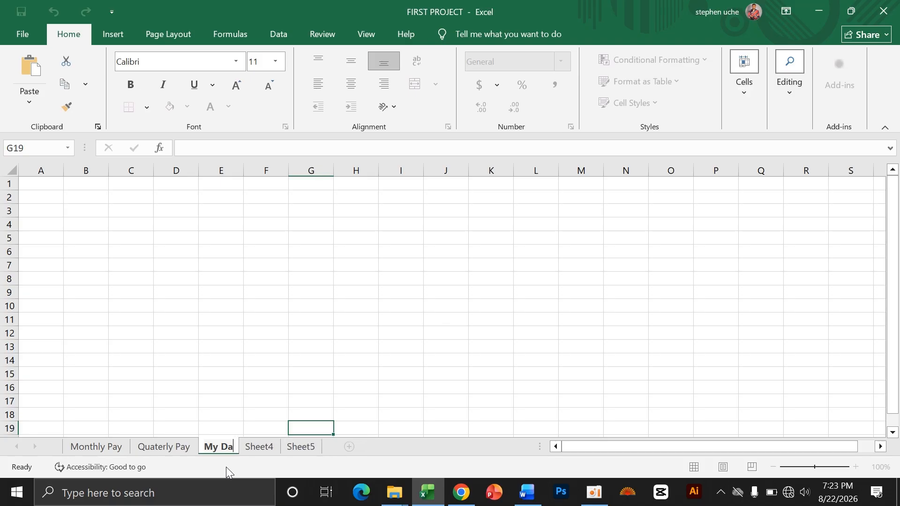
{"action": "type", "text": "ily S"}
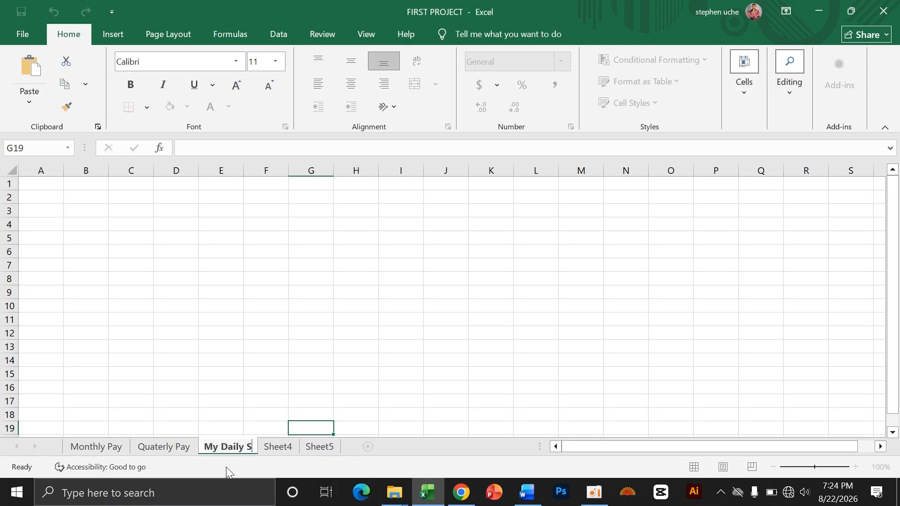
{"action": "type", "text": "chedu"}
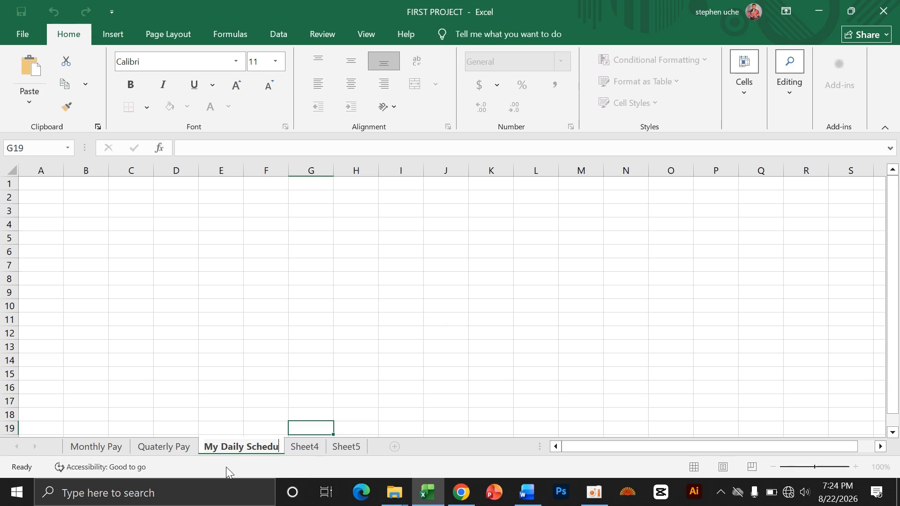
{"action": "type", "text": "les"}
{"action": "key", "text": "Return"}
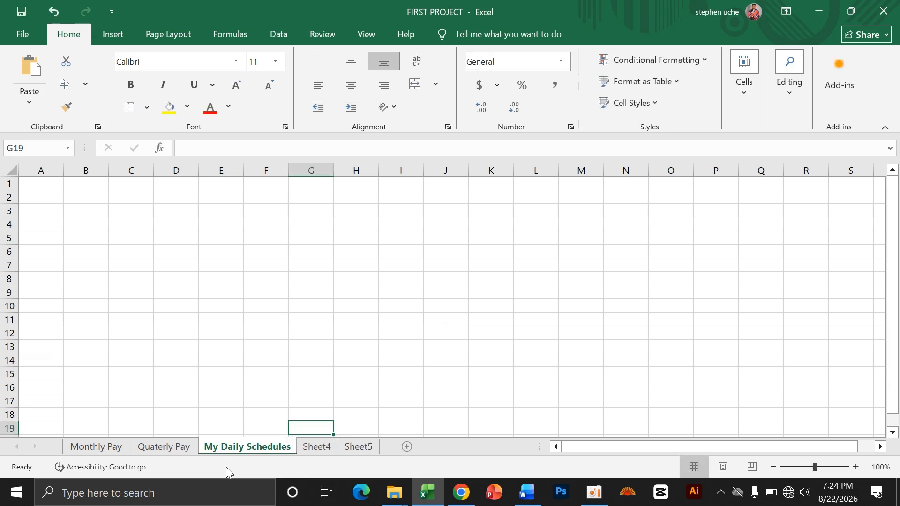
- Go through all five worksheets again, examining the three renamed sheets and the still unnamed Sheet4 and Sheet5
{"action": "left_click", "coordinate": [317, 447]}
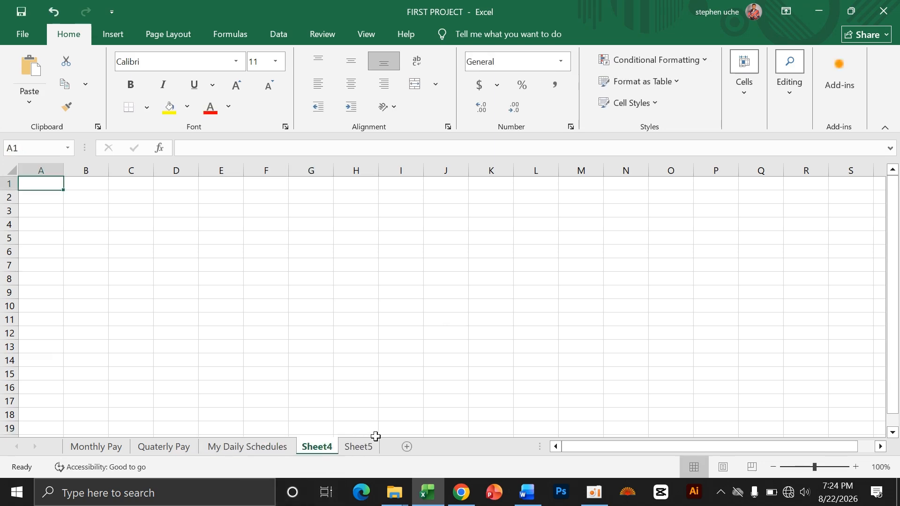
{"action": "left_click", "coordinate": [84, 448]}
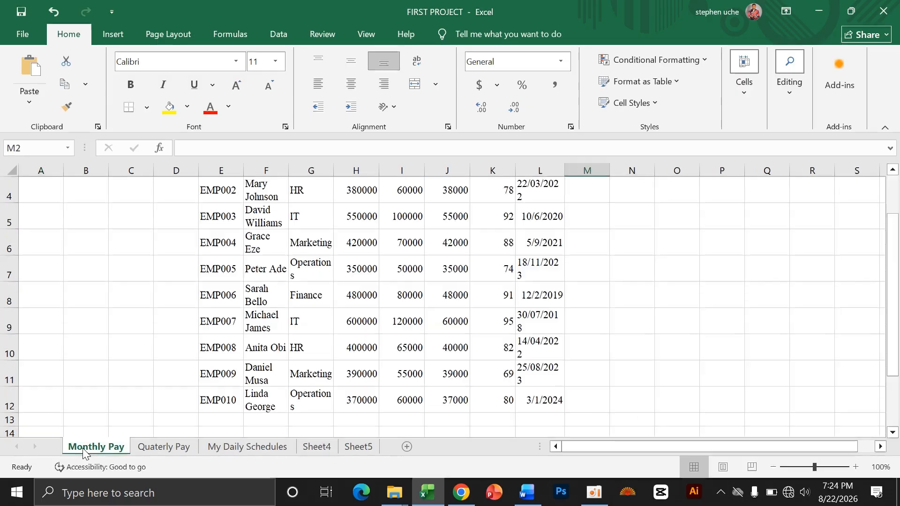
{"action": "left_click", "coordinate": [144, 446]}
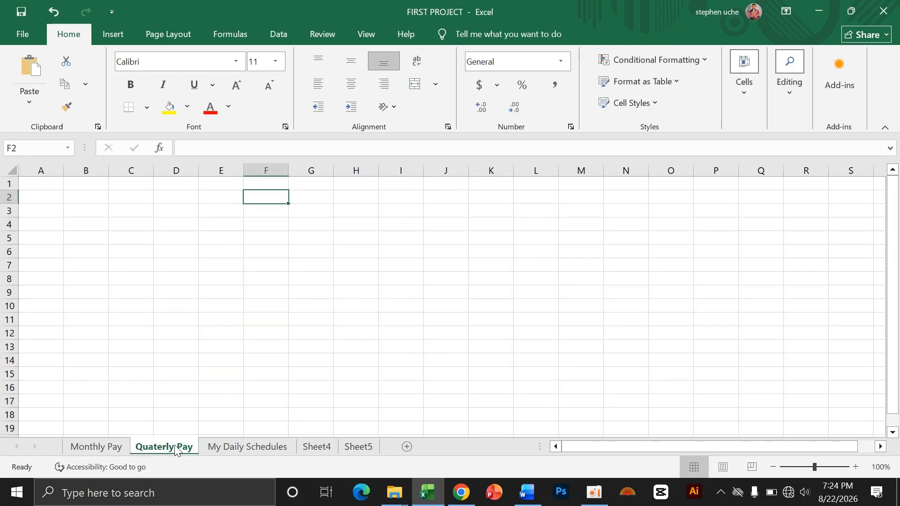
{"action": "left_click", "coordinate": [249, 448]}
{"action": "left_click", "coordinate": [317, 445]}
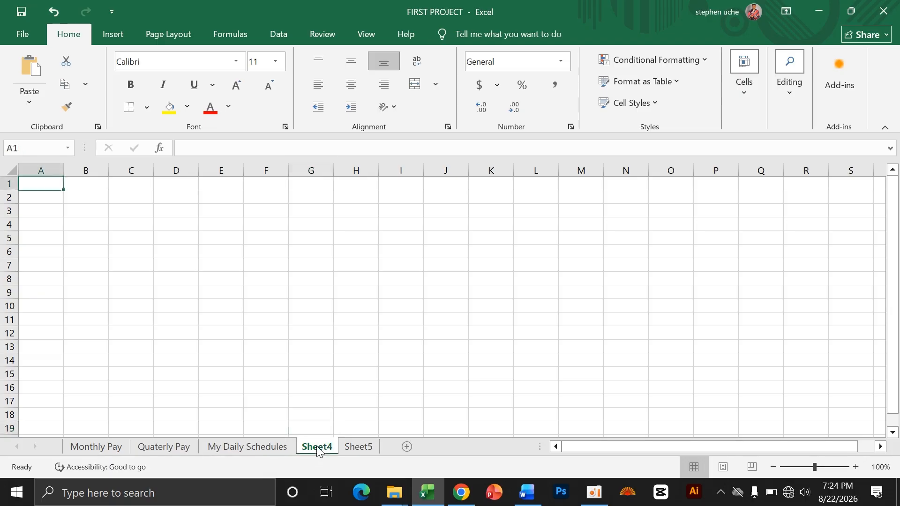
{"action": "left_click", "coordinate": [358, 446]}
{"action": "left_click", "coordinate": [246, 448]}
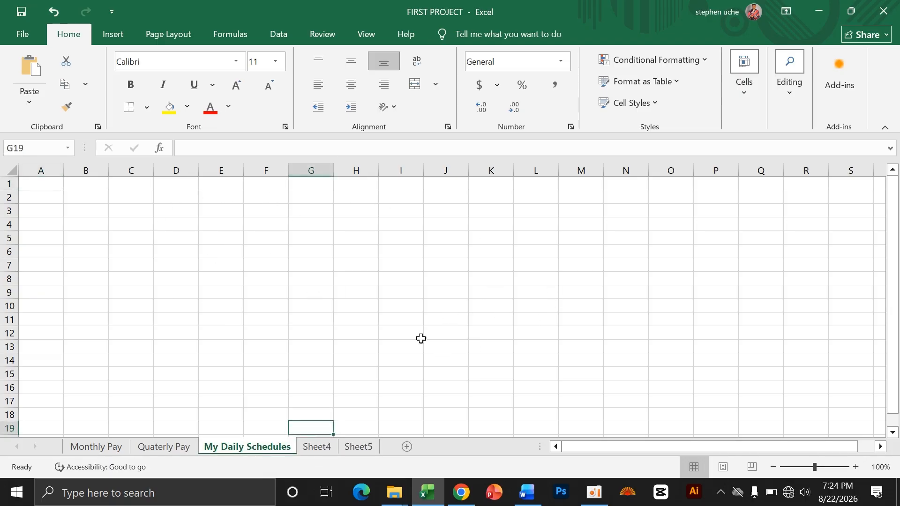
{"action": "left_click", "coordinate": [319, 448]}
{"action": "left_click", "coordinate": [247, 449]}
{"action": "left_click", "coordinate": [143, 450]}
{"action": "left_click", "coordinate": [112, 448]}
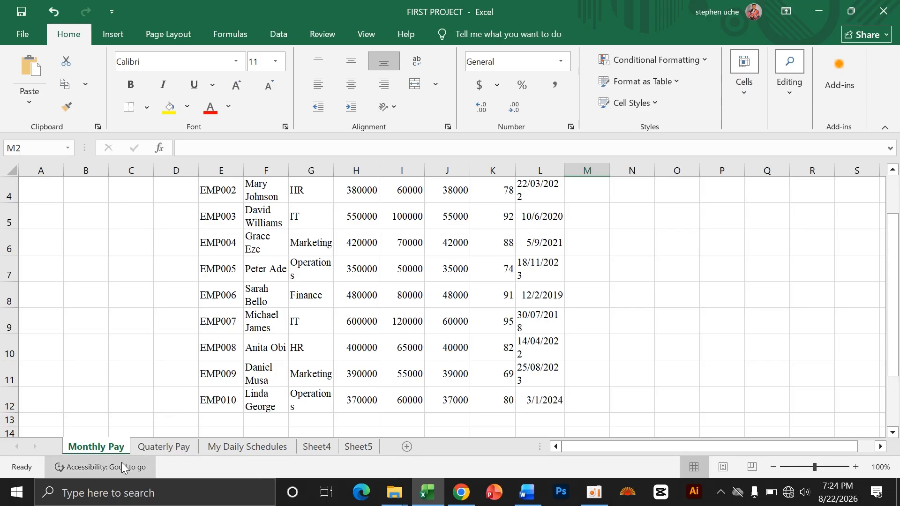
{"action": "left_click", "coordinate": [156, 447]}
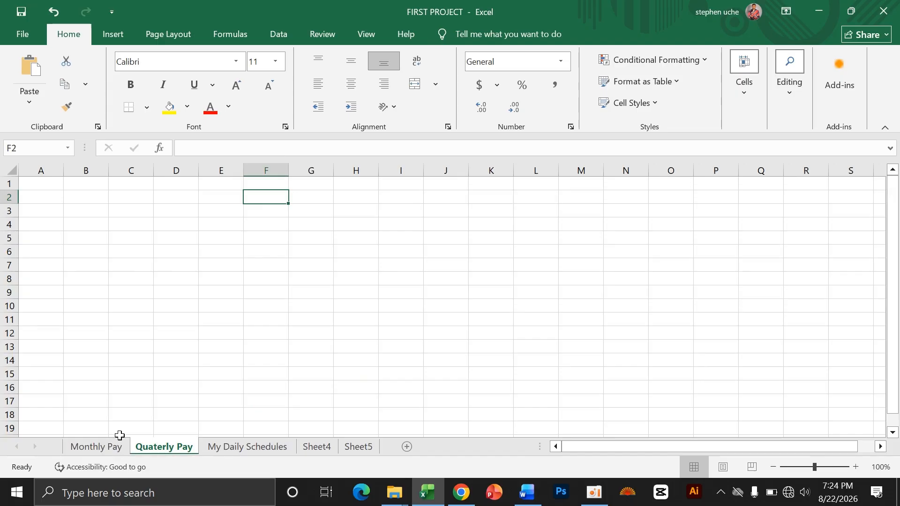
- Color the Monthly Pay sheet's tab with the lighter of the two full-strength blue theme colors
{"action": "right_click", "coordinate": [97, 449]}
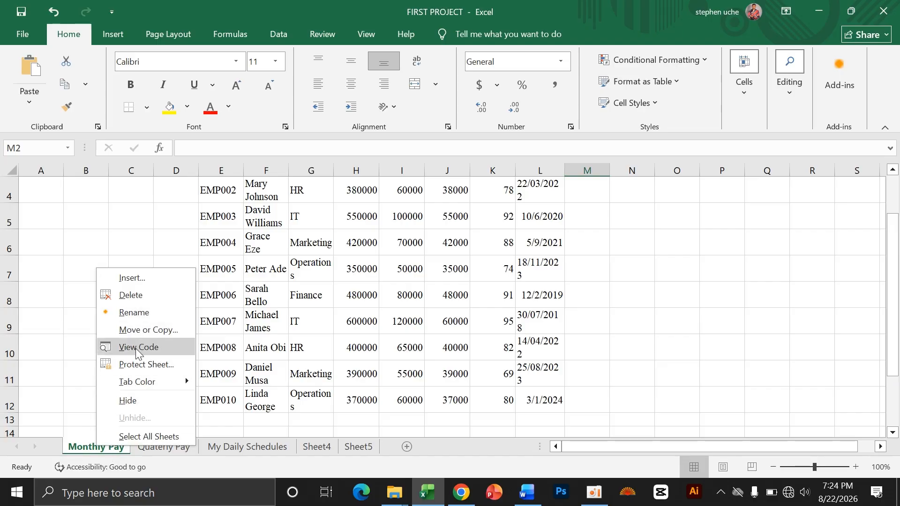
{"action": "mouse_move", "coordinate": [138, 381]}
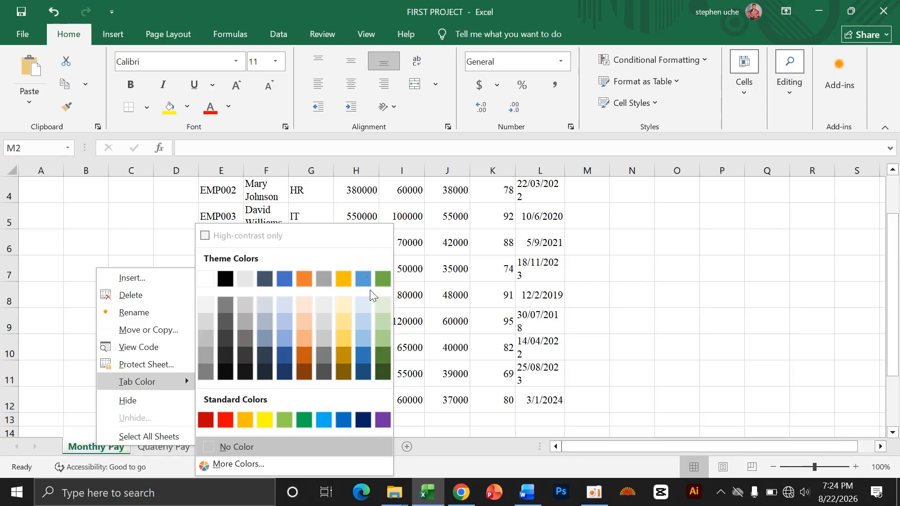
{"action": "left_click", "coordinate": [366, 278]}
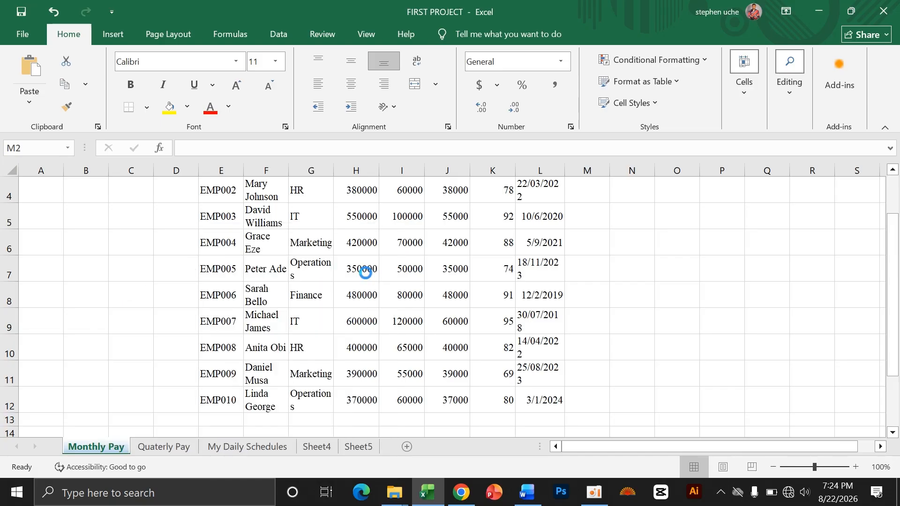
- Color the Quaterly Pay sheet's tab with the full-strength orange theme color
{"action": "left_click", "coordinate": [167, 446]}
{"action": "right_click", "coordinate": [168, 445]}
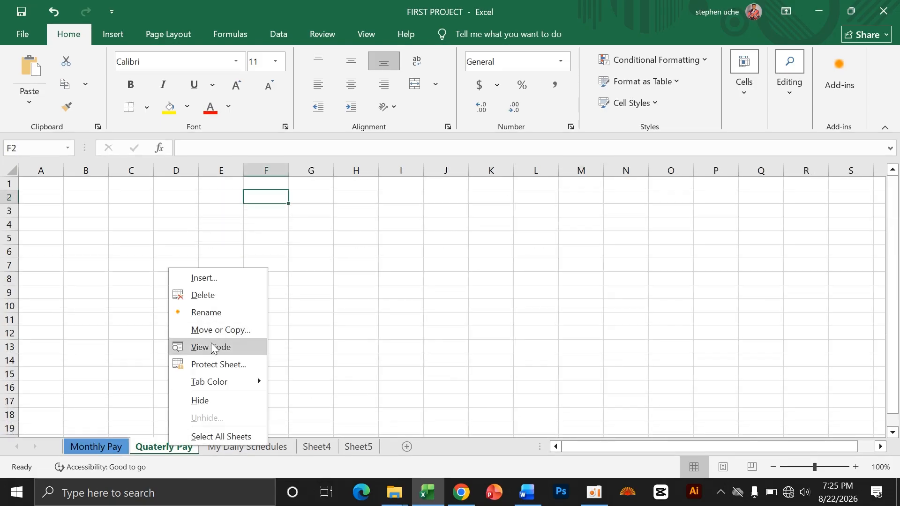
{"action": "mouse_move", "coordinate": [216, 383]}
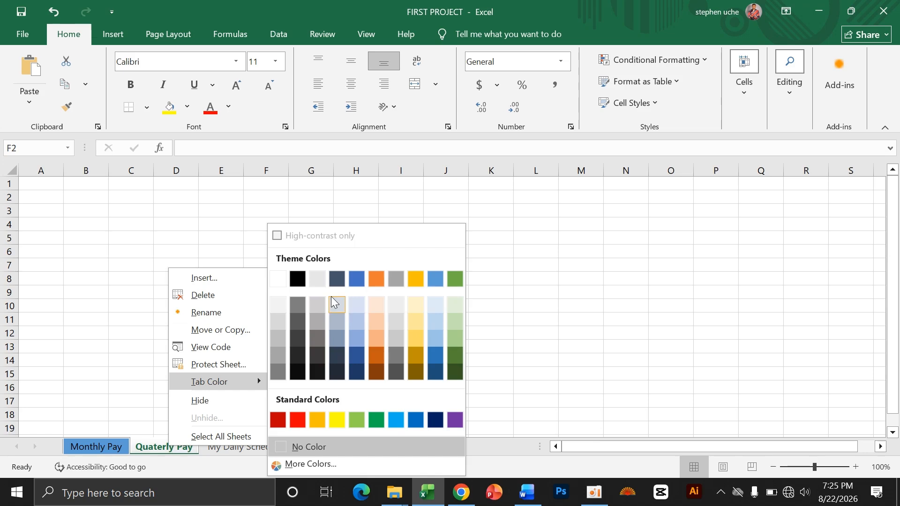
{"action": "left_click", "coordinate": [376, 278]}
- Color the My Daily Schedules sheet's tab with the palest tint of the light blue theme color
{"action": "left_click", "coordinate": [274, 446]}
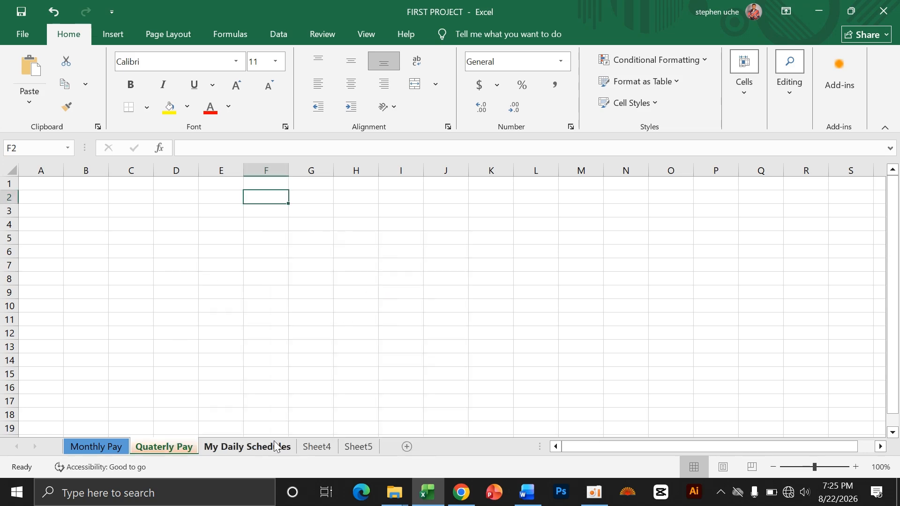
{"action": "right_click", "coordinate": [273, 446]}
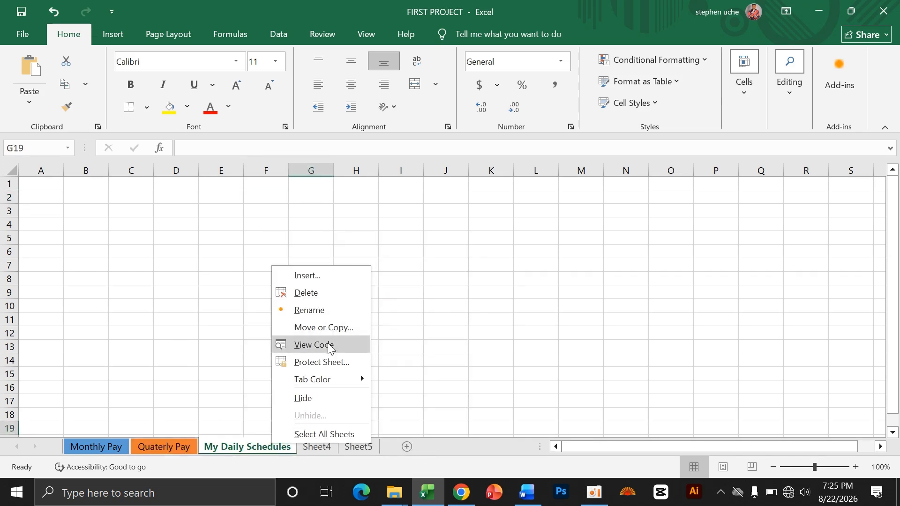
{"action": "mouse_move", "coordinate": [327, 383]}
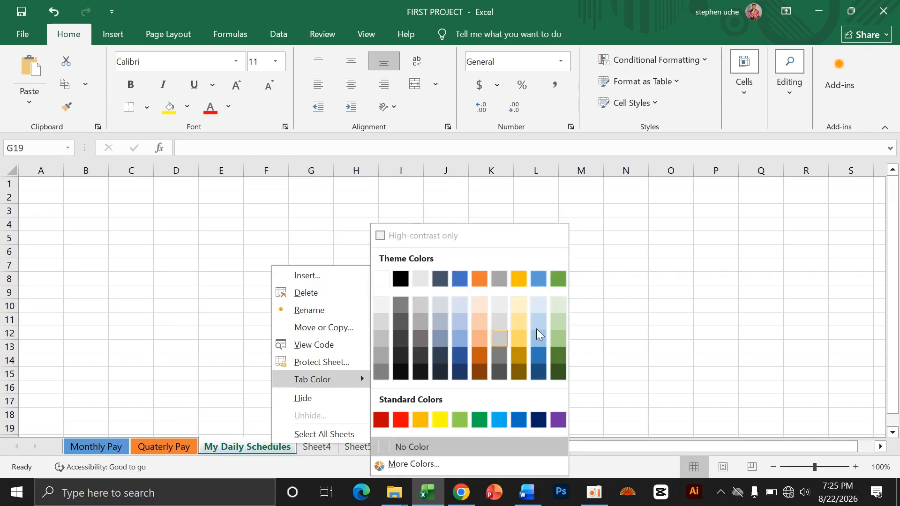
{"action": "left_click", "coordinate": [537, 305]}
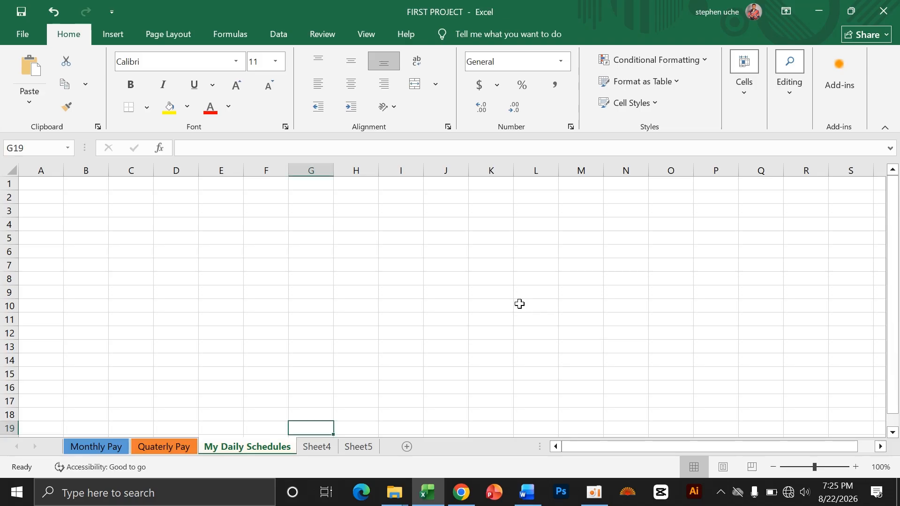
{"action": "left_click", "coordinate": [373, 391]}
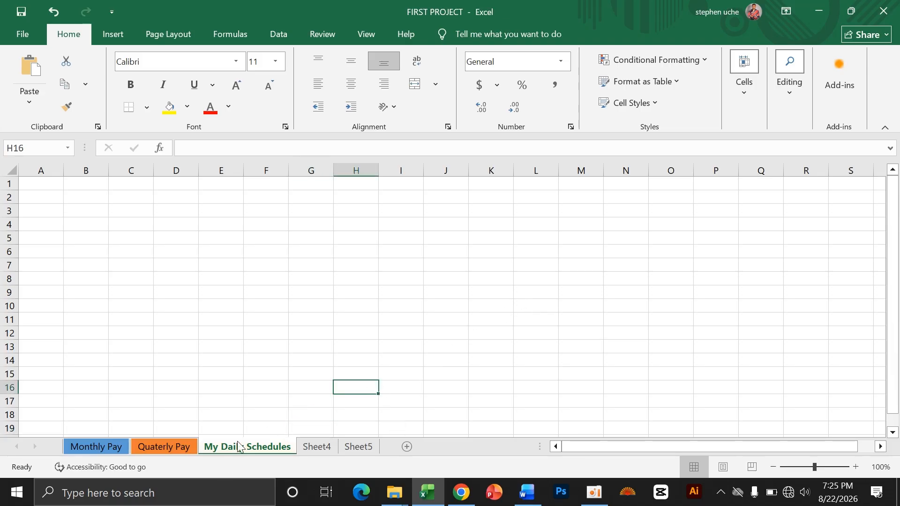
- Go through the color-coded Monthly Pay, Quaterly Pay and My Daily Schedules sheets and the uncolored Sheet4 to examine their tabs
{"action": "left_click", "coordinate": [174, 446]}
{"action": "left_click", "coordinate": [76, 447]}
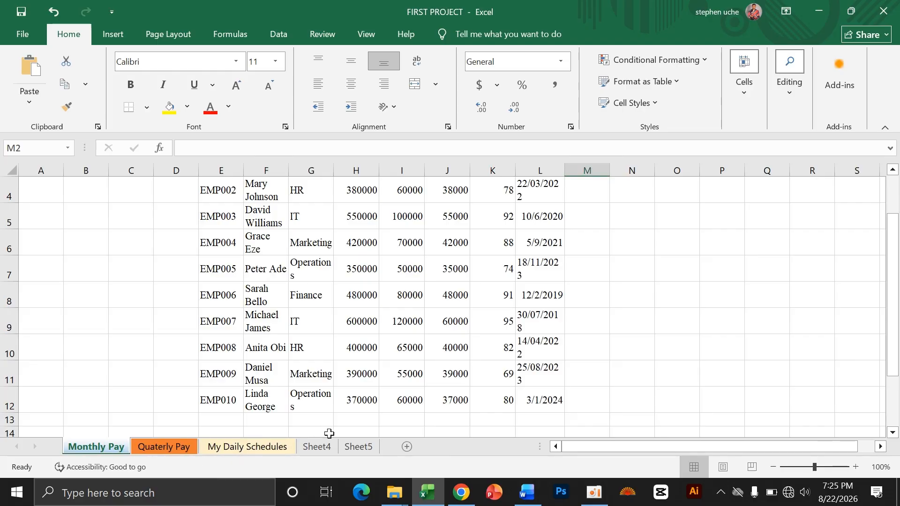
{"action": "left_click", "coordinate": [400, 383]}
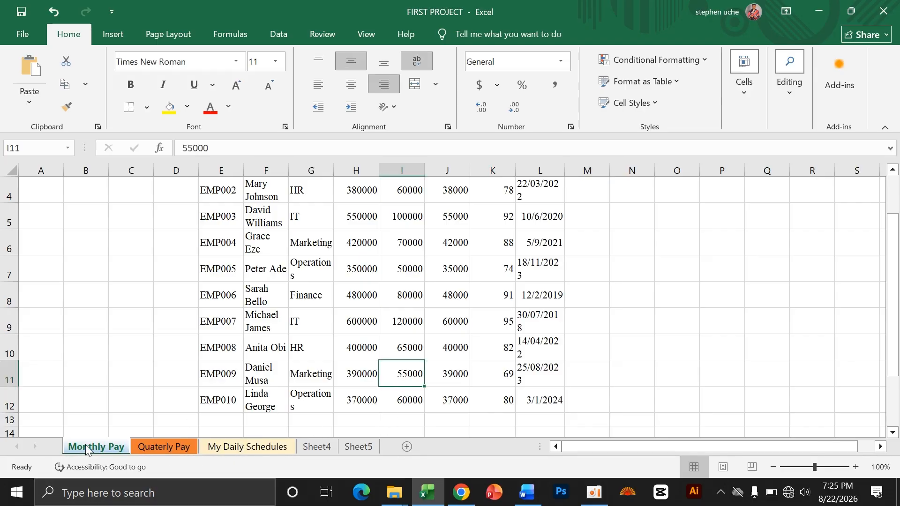
{"action": "left_click", "coordinate": [180, 449]}
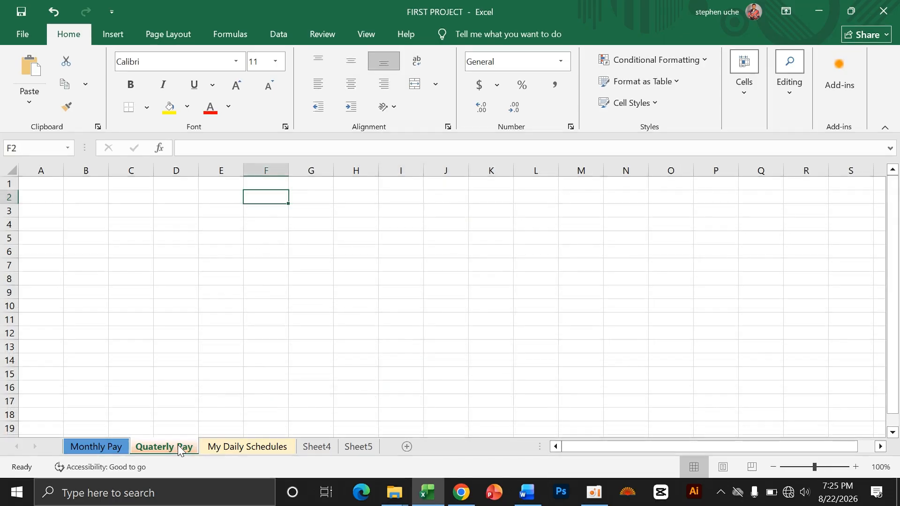
{"action": "left_click", "coordinate": [244, 449]}
{"action": "left_click", "coordinate": [328, 448]}
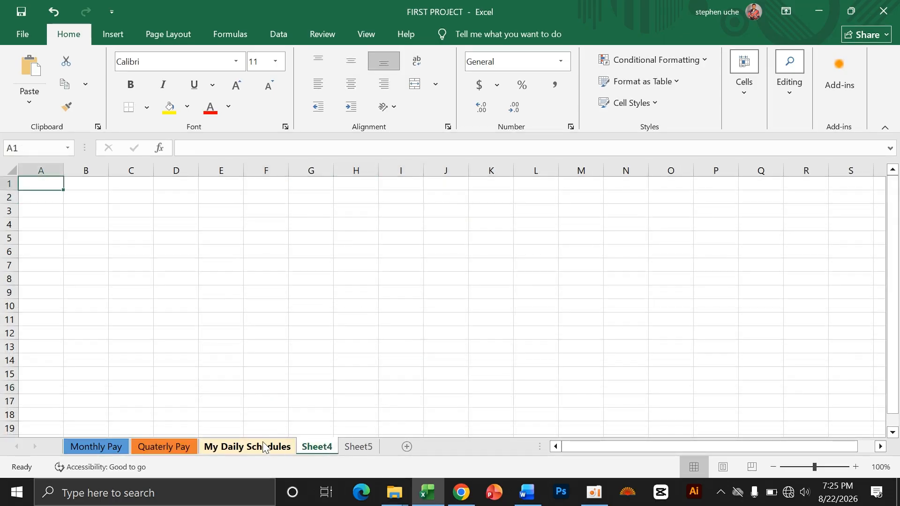
{"action": "left_click", "coordinate": [267, 446]}
{"action": "right_click", "coordinate": [267, 446]}
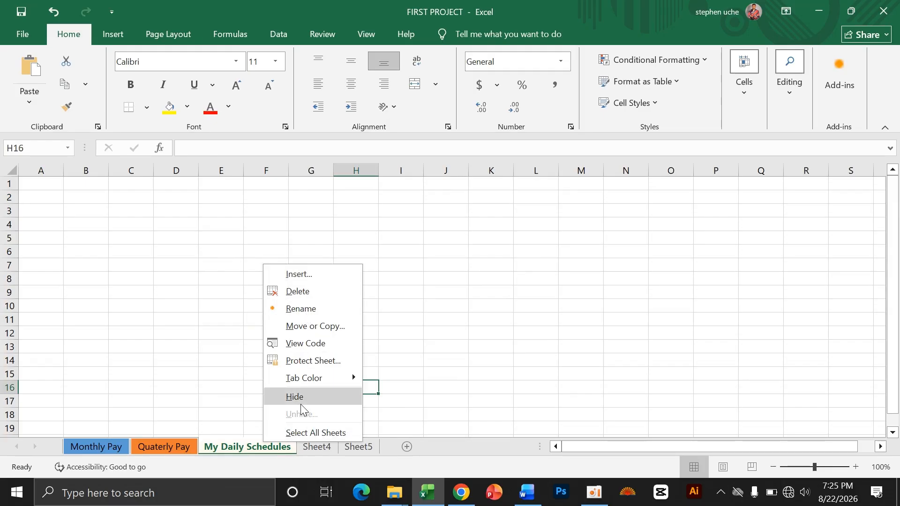
- Return to the Monthly Pay sheet and examine the employee table from its header row to the last record
{"action": "left_click", "coordinate": [96, 446]}
{"action": "scroll", "coordinate": [189, 366], "scroll_direction": "up", "scroll_amount": 1}
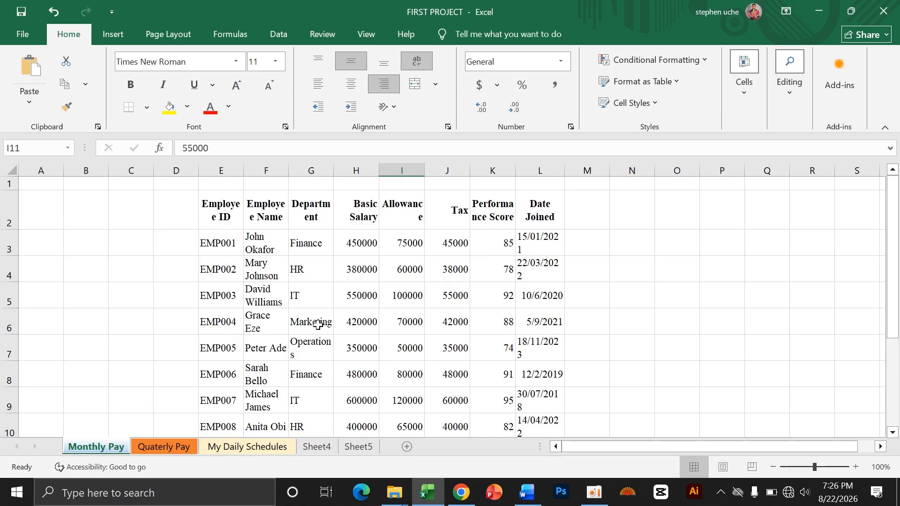
{"action": "scroll", "coordinate": [317, 325], "scroll_direction": "down", "scroll_amount": 1}
{"action": "scroll", "coordinate": [318, 325], "scroll_direction": "up", "scroll_amount": 1}
{"action": "scroll", "coordinate": [317, 325], "scroll_direction": "down", "scroll_amount": 3}
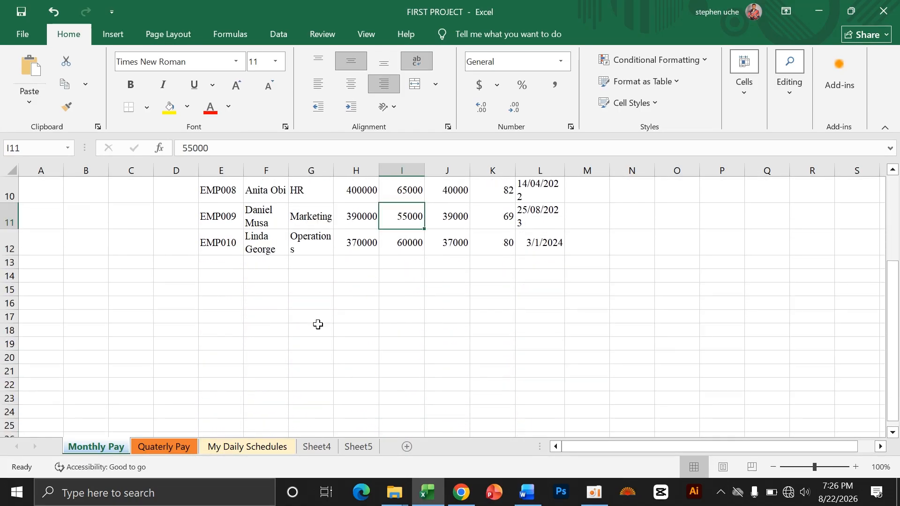
{"action": "scroll", "coordinate": [317, 325], "scroll_direction": "up", "scroll_amount": 3}
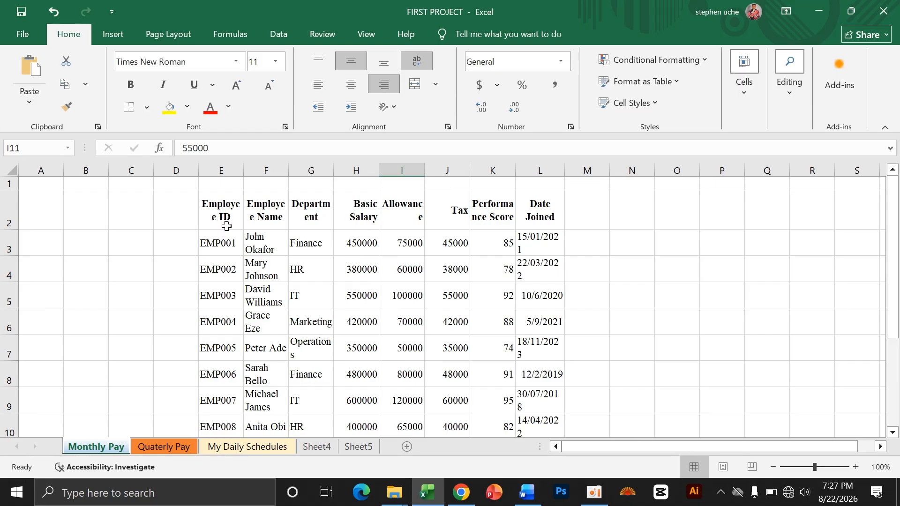
{"action": "scroll", "coordinate": [227, 223], "scroll_direction": "down", "scroll_amount": 3}
{"action": "scroll", "coordinate": [239, 304], "scroll_direction": "up", "scroll_amount": 3}
- Widen the Date Joined, Performance Score, Tax, Allowance and Basic Salary columns one at a time
{"action": "left_click_drag", "start_coordinate": [564, 169], "coordinate": [583, 168]}
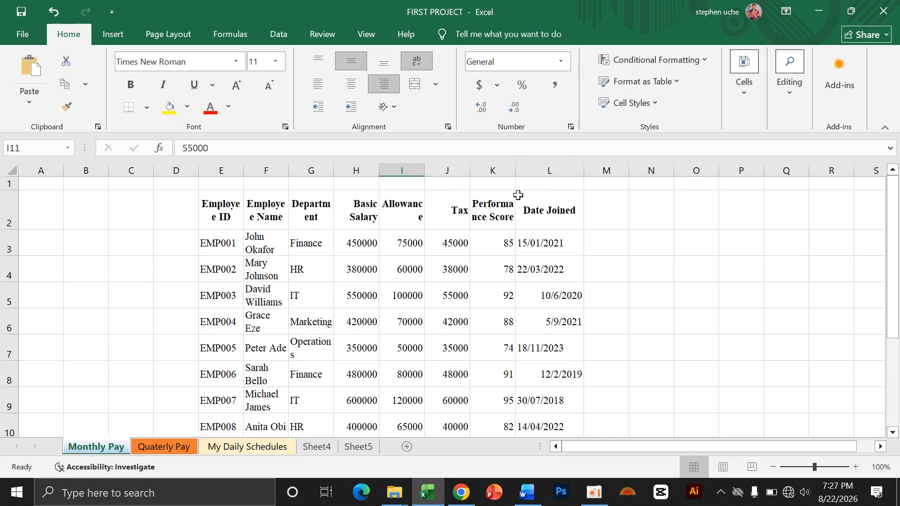
{"action": "left_click_drag", "start_coordinate": [515, 170], "coordinate": [530, 170]}
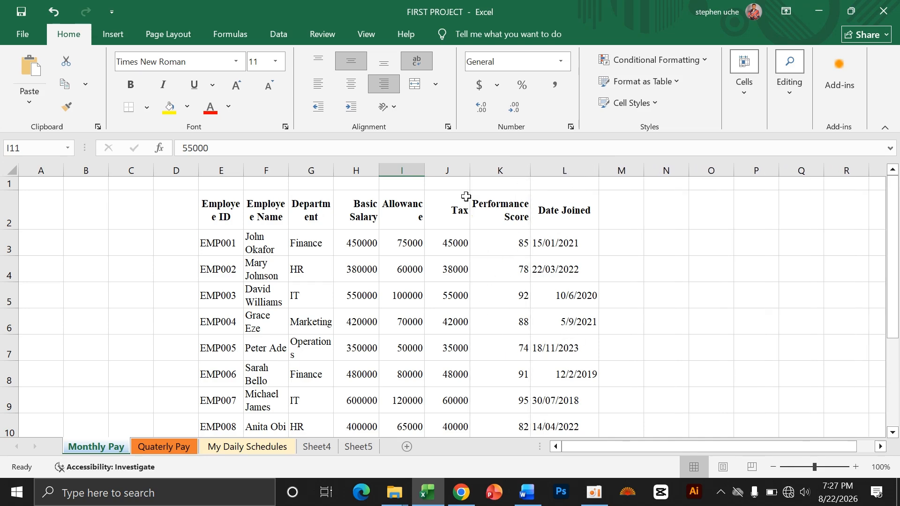
{"action": "left_click_drag", "start_coordinate": [471, 173], "coordinate": [489, 171]}
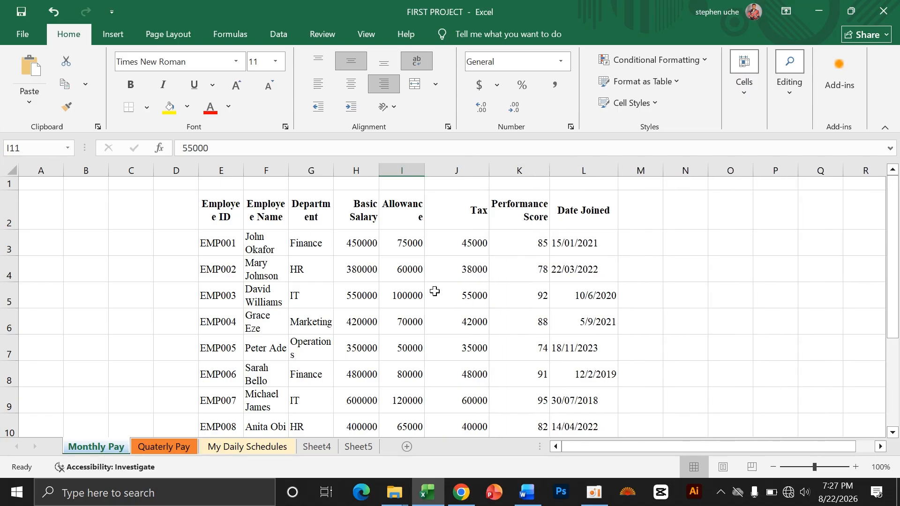
{"action": "left_click_drag", "start_coordinate": [428, 169], "coordinate": [439, 169]}
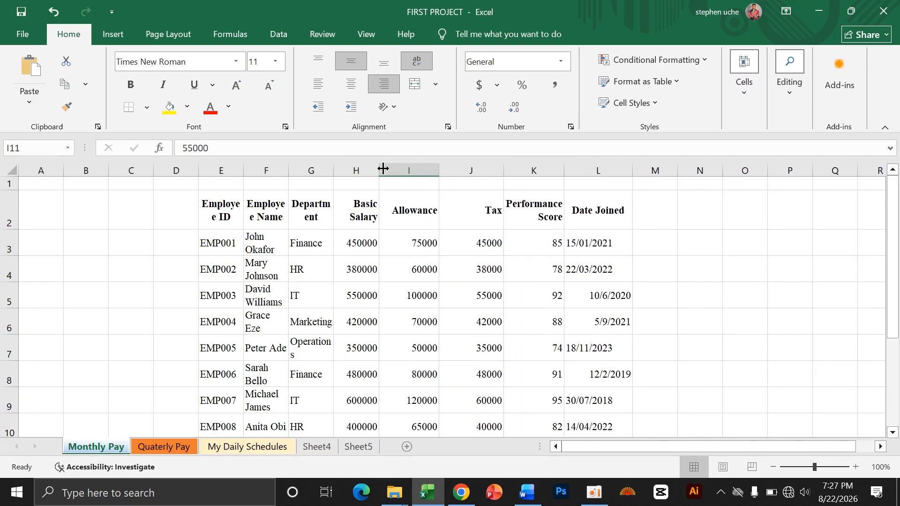
{"action": "left_click_drag", "start_coordinate": [381, 169], "coordinate": [392, 171]}
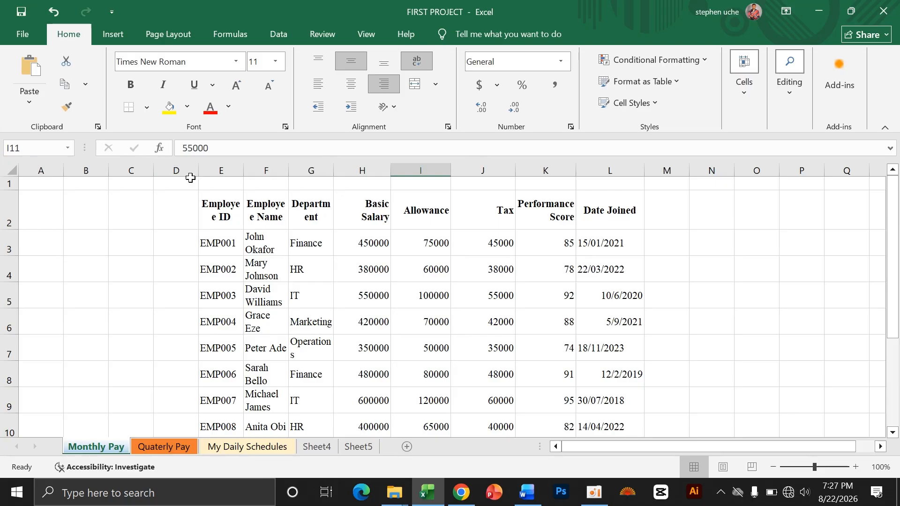
- Widen all columns of the Monthly Pay sheet to one equal width so that every employee name fits on one line
{"action": "left_click", "coordinate": [11, 170]}
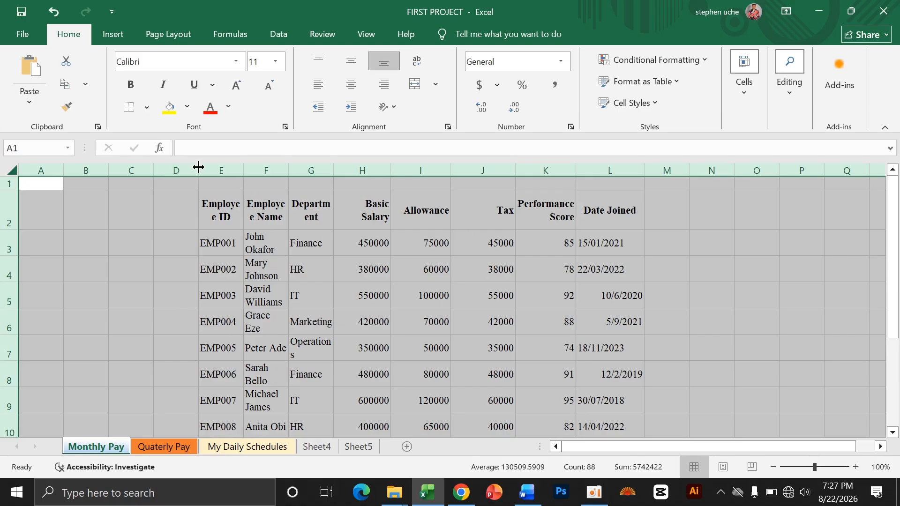
{"action": "left_click_drag", "start_coordinate": [196, 169], "coordinate": [167, 172]}
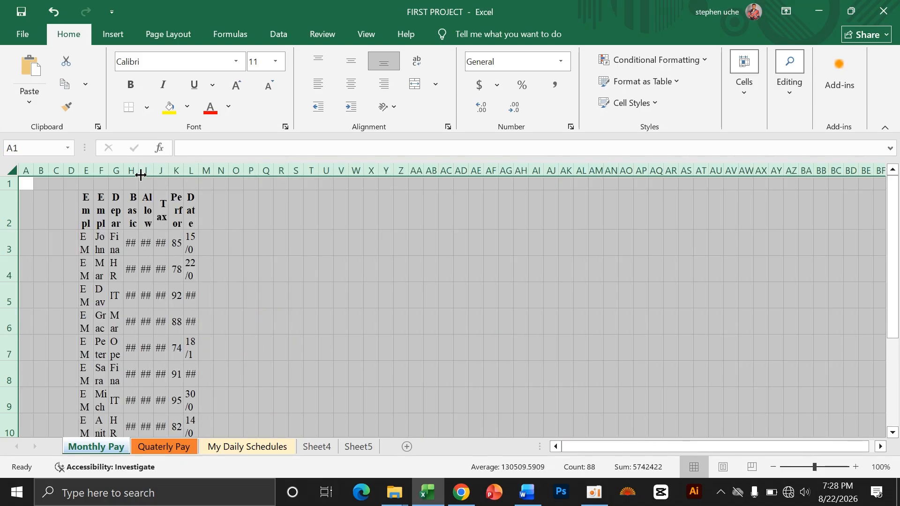
{"action": "left_click_drag", "start_coordinate": [138, 172], "coordinate": [250, 164]}
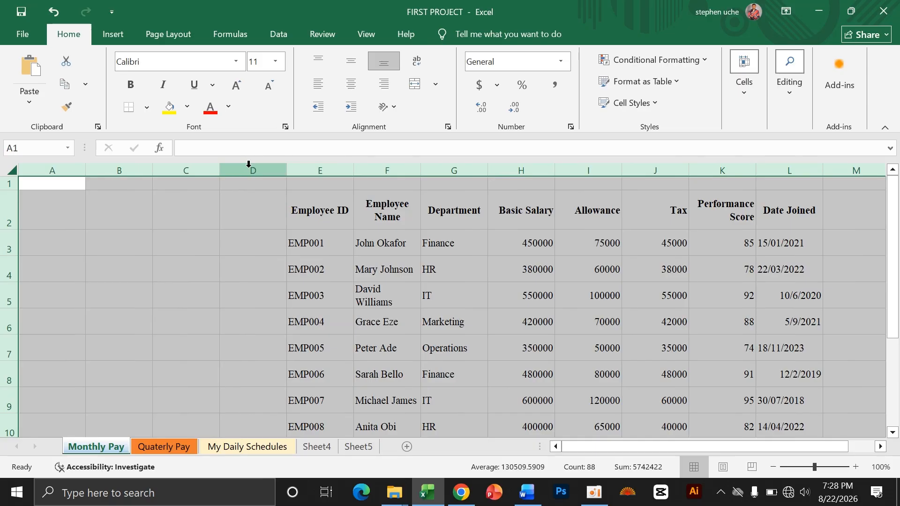
{"action": "left_click_drag", "start_coordinate": [286, 170], "coordinate": [295, 169]}
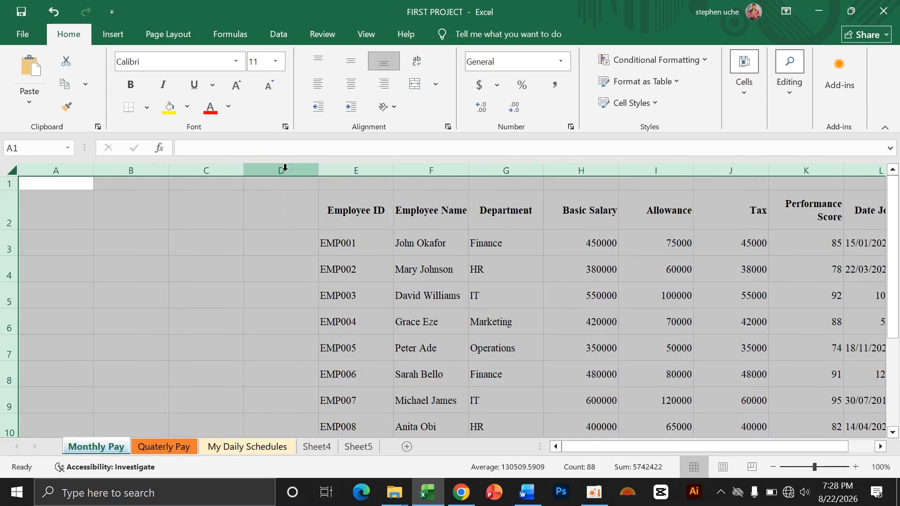
{"action": "left_click", "coordinate": [347, 261]}
{"action": "left_click_drag", "start_coordinate": [583, 446], "coordinate": [626, 445]}
{"action": "scroll", "coordinate": [409, 327], "scroll_direction": "down", "scroll_amount": 4}
{"action": "scroll", "coordinate": [408, 326], "scroll_direction": "up", "scroll_amount": 3}
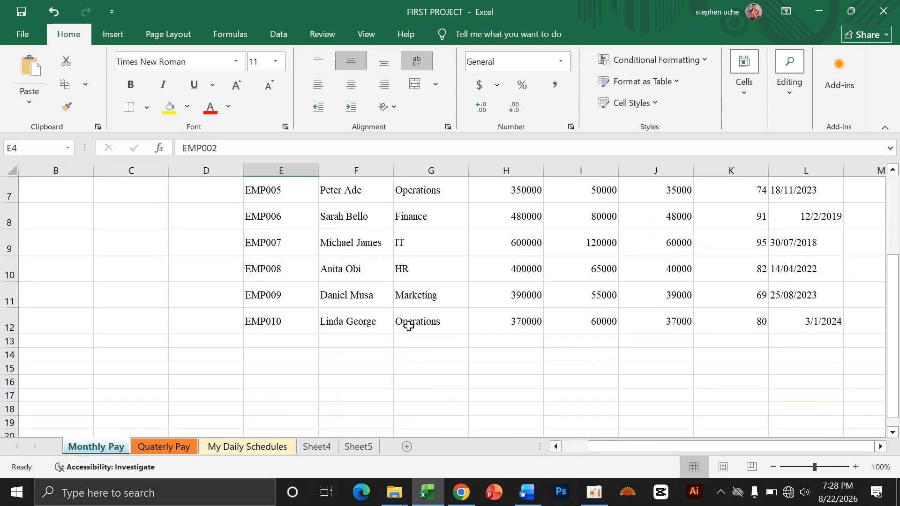
{"action": "scroll", "coordinate": [408, 326], "scroll_direction": "up", "scroll_amount": 1}
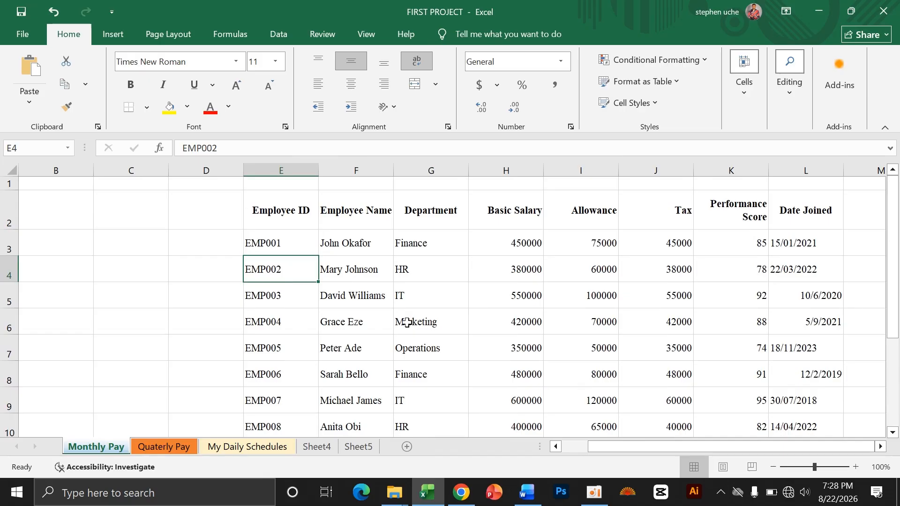
- Look over the resized employee table, checking its records, the header cells and the empty row above them
{"action": "left_click", "coordinate": [237, 210]}
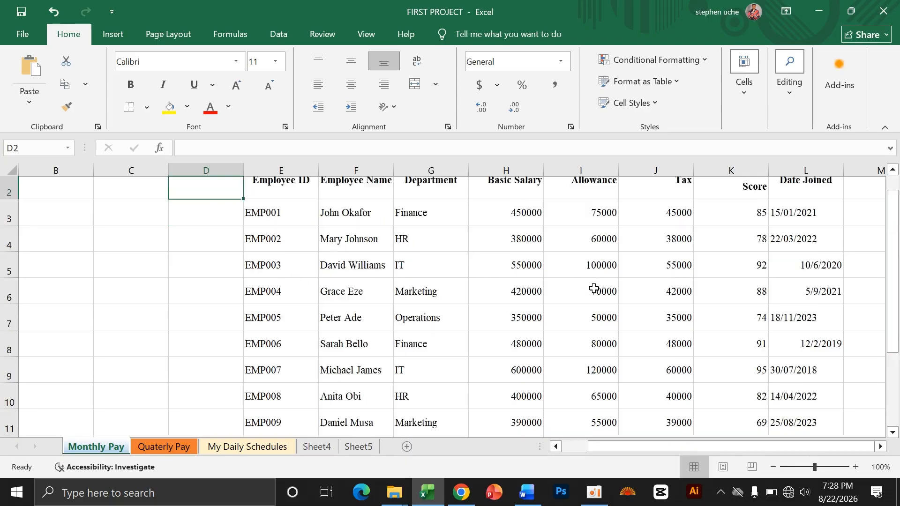
{"action": "scroll", "coordinate": [593, 287], "scroll_direction": "down", "scroll_amount": 1}
{"action": "scroll", "coordinate": [594, 287], "scroll_direction": "up", "scroll_amount": 1}
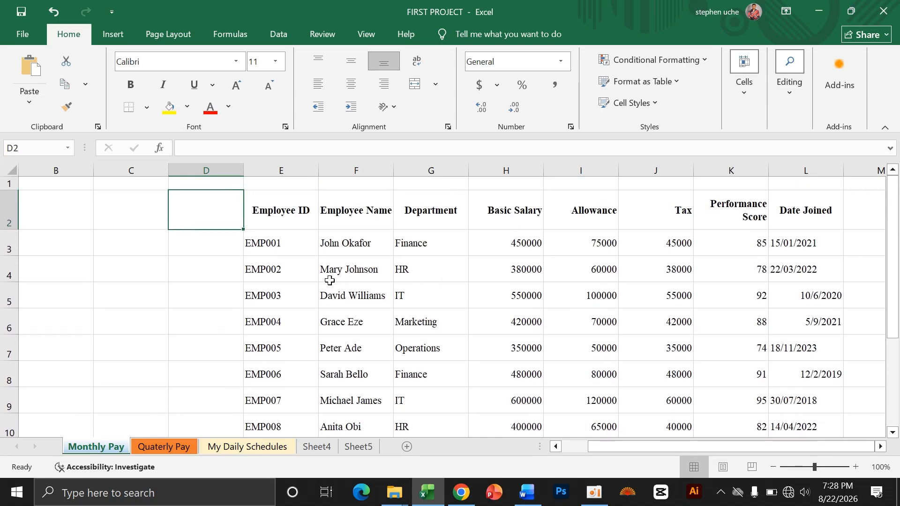
{"action": "left_click", "coordinate": [276, 285]}
{"action": "left_click", "coordinate": [356, 257]}
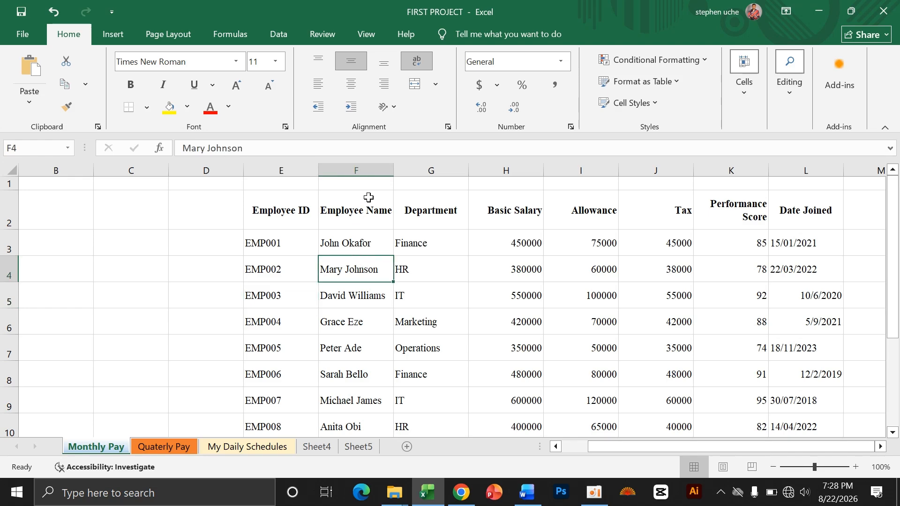
{"action": "scroll", "coordinate": [575, 247], "scroll_direction": "down", "scroll_amount": 2}
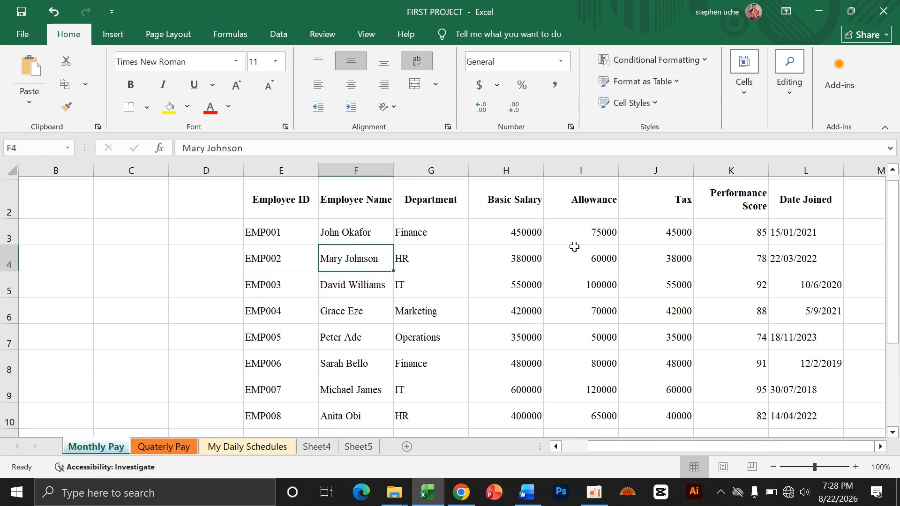
{"action": "scroll", "coordinate": [562, 253], "scroll_direction": "up", "scroll_amount": 2}
{"action": "scroll", "coordinate": [485, 259], "scroll_direction": "down", "scroll_amount": 2}
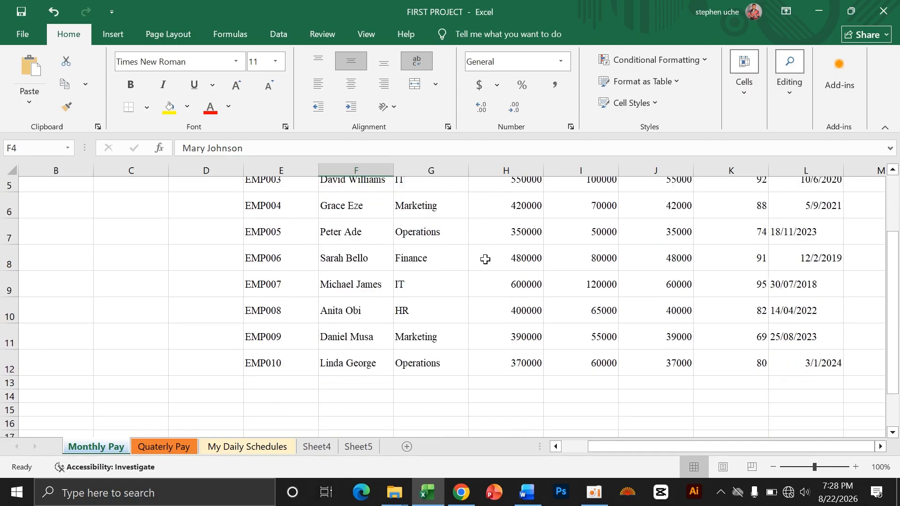
{"action": "scroll", "coordinate": [485, 259], "scroll_direction": "up", "scroll_amount": 2}
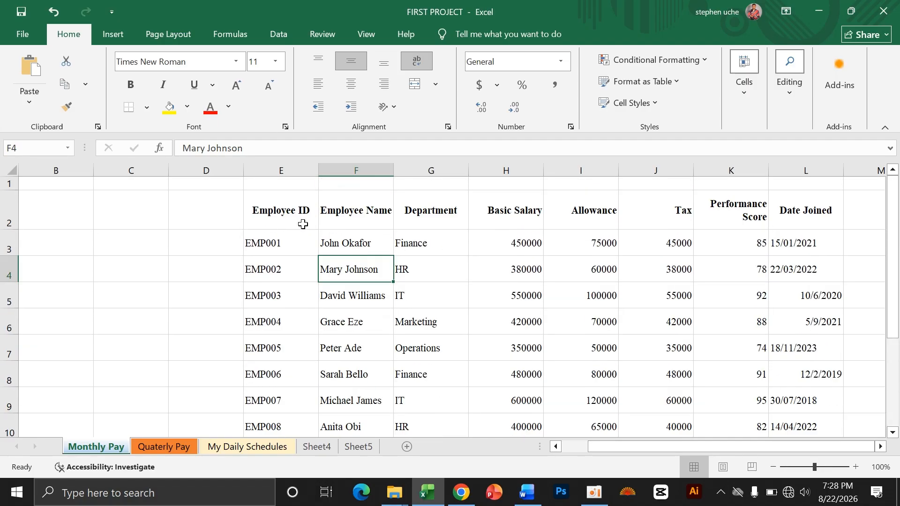
{"action": "scroll", "coordinate": [512, 282], "scroll_direction": "down", "scroll_amount": 3}
{"action": "scroll", "coordinate": [464, 274], "scroll_direction": "up", "scroll_amount": 2}
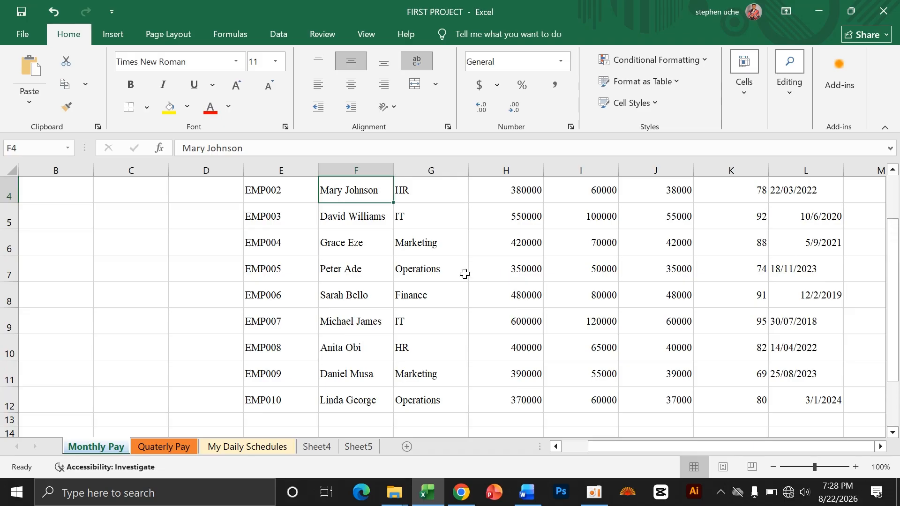
{"action": "scroll", "coordinate": [464, 274], "scroll_direction": "up", "scroll_amount": 1}
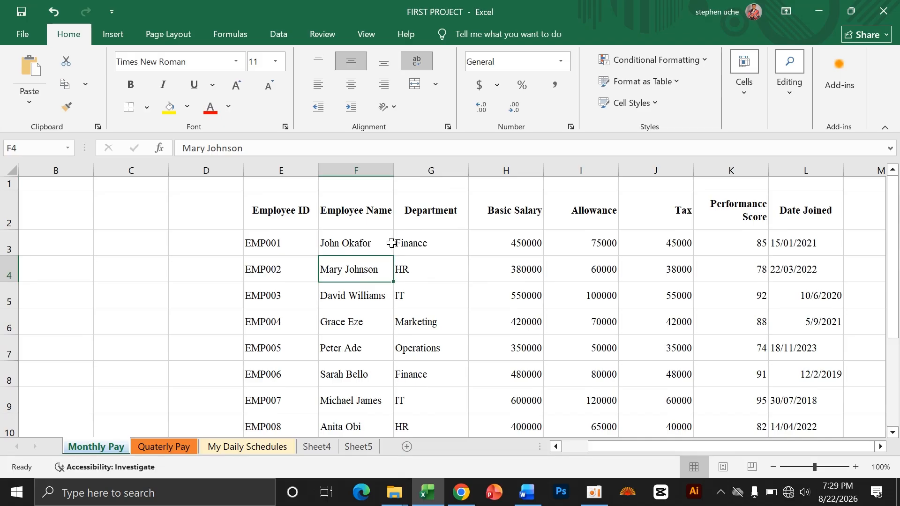
{"action": "scroll", "coordinate": [391, 243], "scroll_direction": "down", "scroll_amount": 1}
{"action": "scroll", "coordinate": [391, 243], "scroll_direction": "up", "scroll_amount": 1}
{"action": "left_click", "coordinate": [348, 196]}
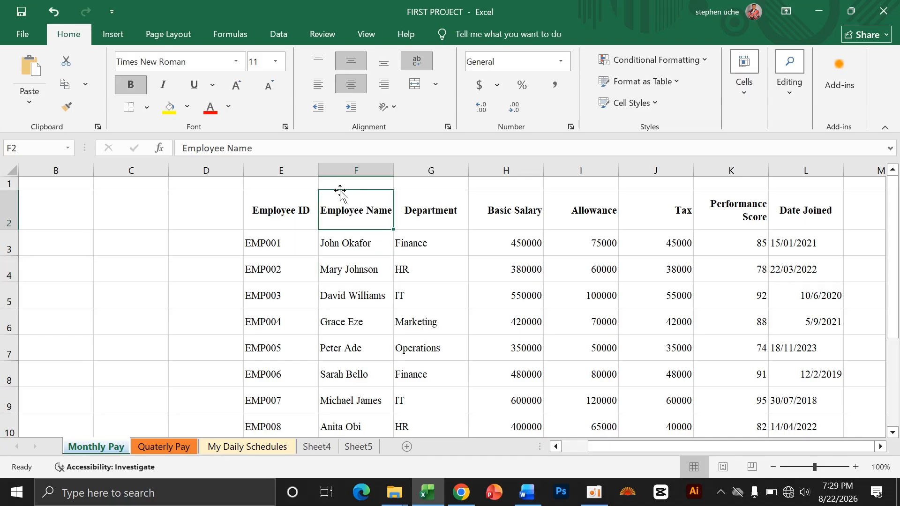
{"action": "left_click", "coordinate": [281, 198]}
{"action": "left_click", "coordinate": [308, 187]}
{"action": "scroll", "coordinate": [344, 239], "scroll_direction": "down", "scroll_amount": 2}
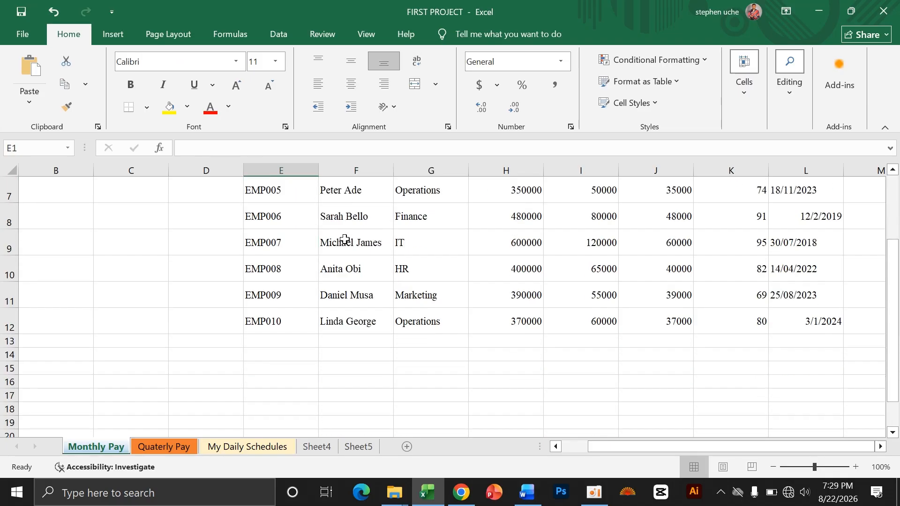
{"action": "scroll", "coordinate": [344, 237], "scroll_direction": "up", "scroll_amount": 2}
{"action": "left_click", "coordinate": [358, 209]}
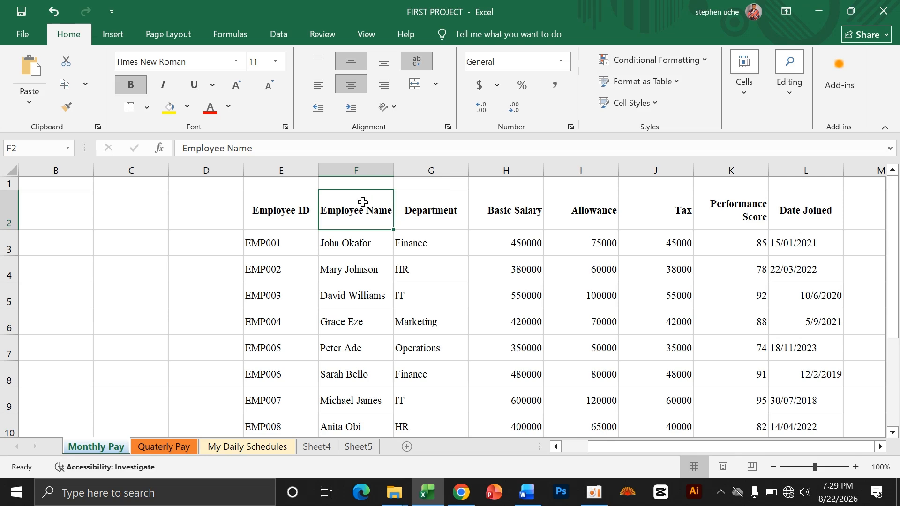
- Insert a blank row above row 1 of the Monthly Pay sheet and select cell F2 above the Employee Name header
{"action": "left_click", "coordinate": [5, 184]}
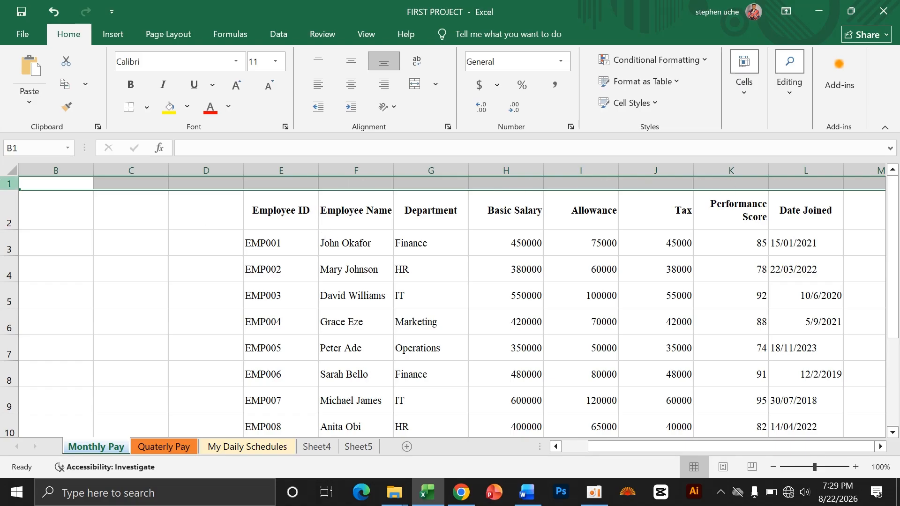
{"action": "left_click", "coordinate": [69, 220]}
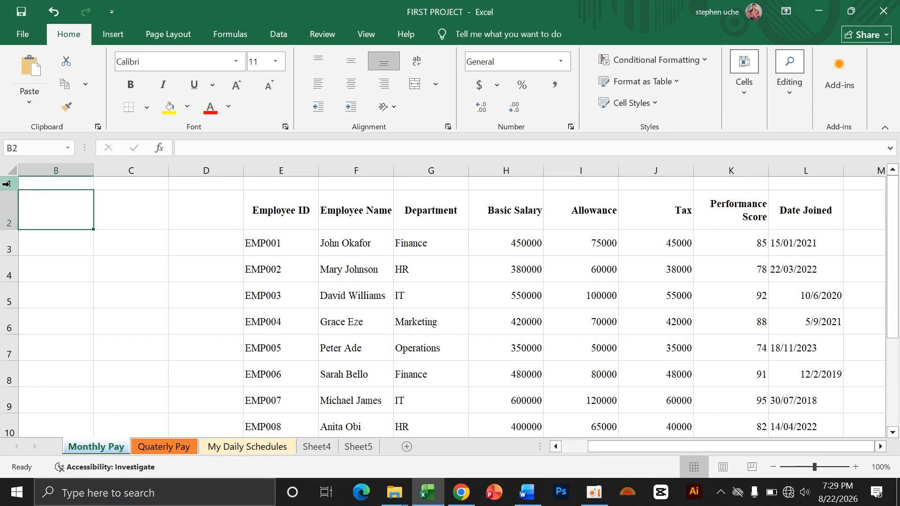
{"action": "left_click", "coordinate": [8, 185]}
{"action": "right_click", "coordinate": [246, 184]}
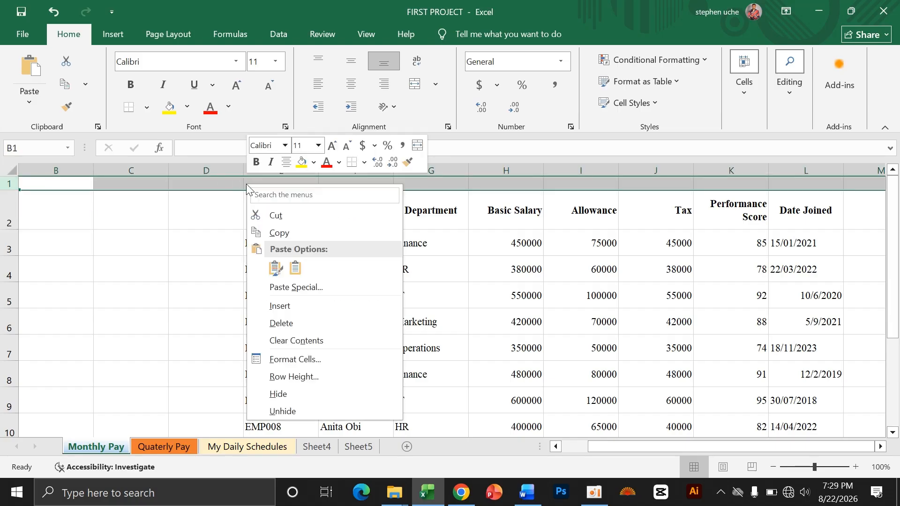
{"action": "left_click", "coordinate": [288, 307]}
{"action": "left_click", "coordinate": [207, 226]}
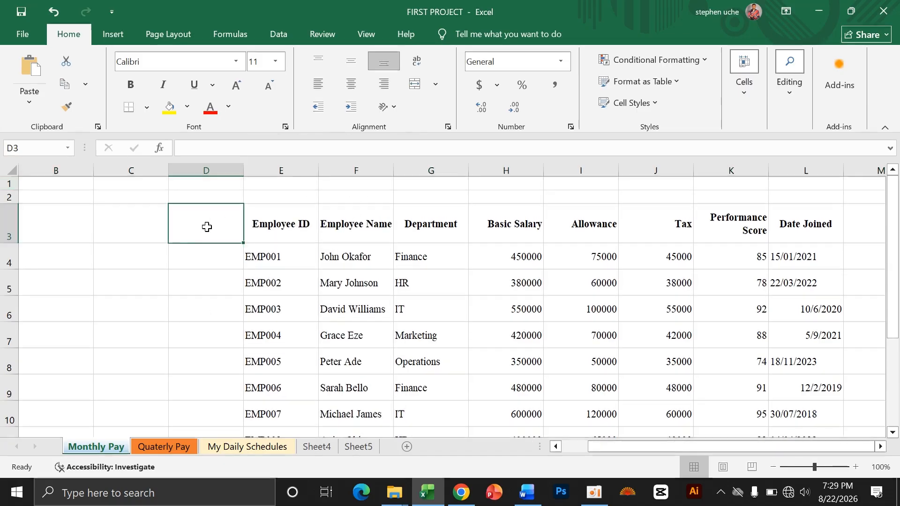
{"action": "left_click", "coordinate": [363, 200]}
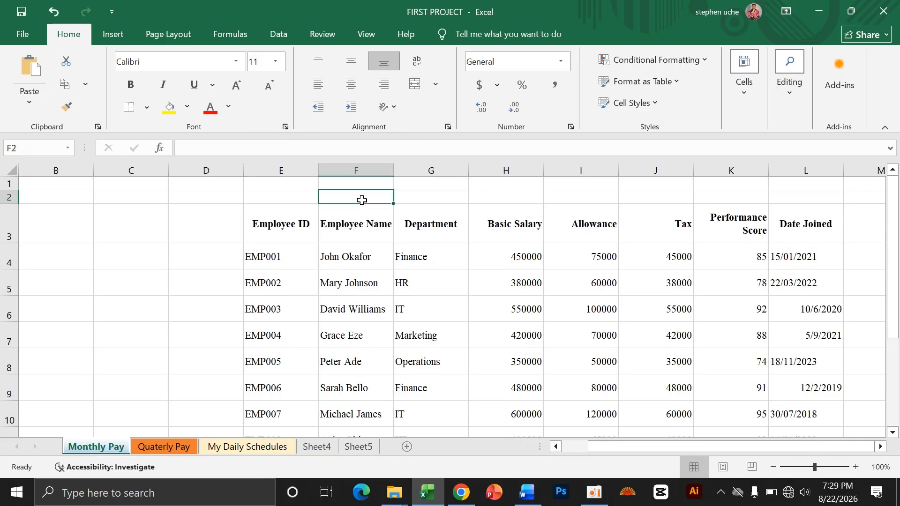
- Examine the blank cells of row 2 above the headers and the employee records down to the table's last row
{"action": "left_click", "coordinate": [406, 197]}
{"action": "left_click_drag", "start_coordinate": [406, 197], "coordinate": [647, 196]}
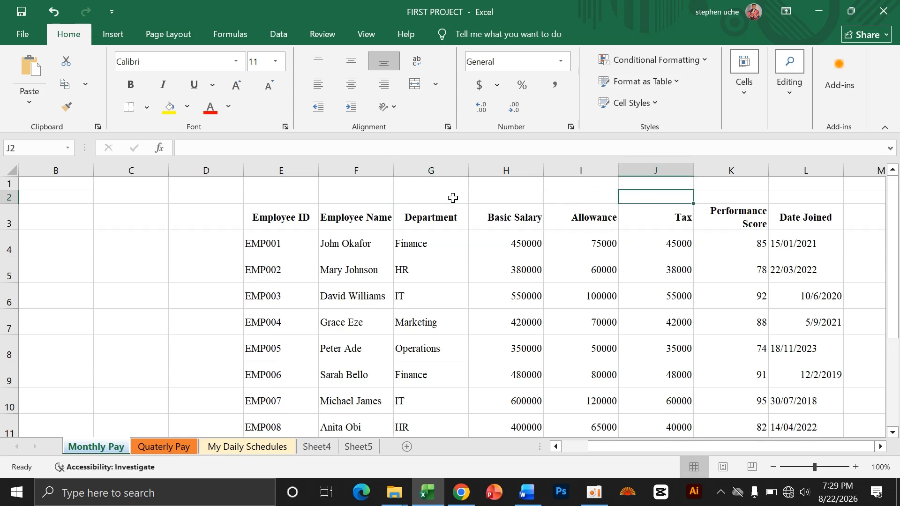
{"action": "left_click", "coordinate": [496, 194]}
{"action": "left_click", "coordinate": [427, 197]}
{"action": "left_click", "coordinate": [370, 197]}
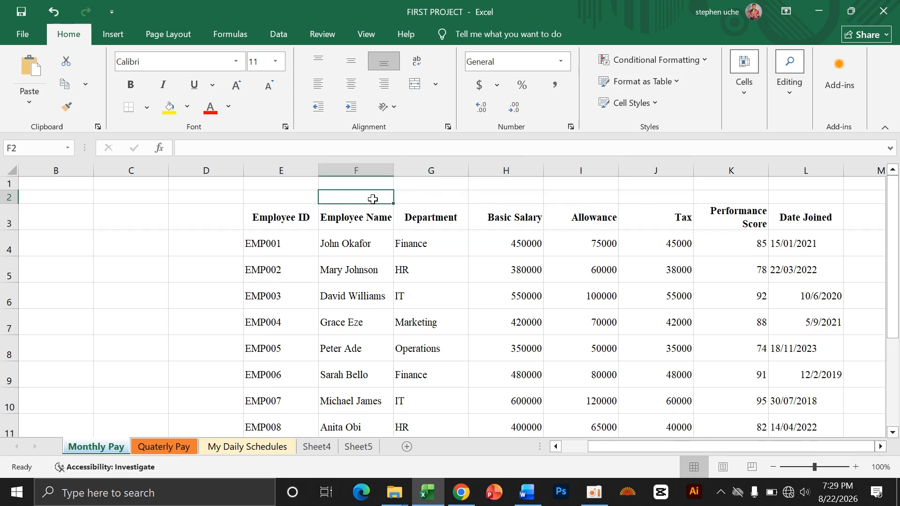
{"action": "left_click", "coordinate": [446, 198]}
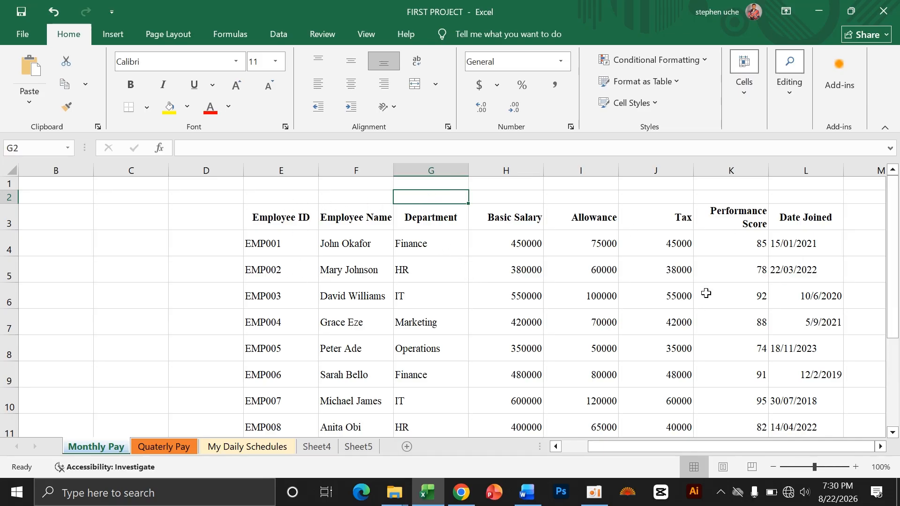
{"action": "scroll", "coordinate": [706, 293], "scroll_direction": "down", "scroll_amount": 3}
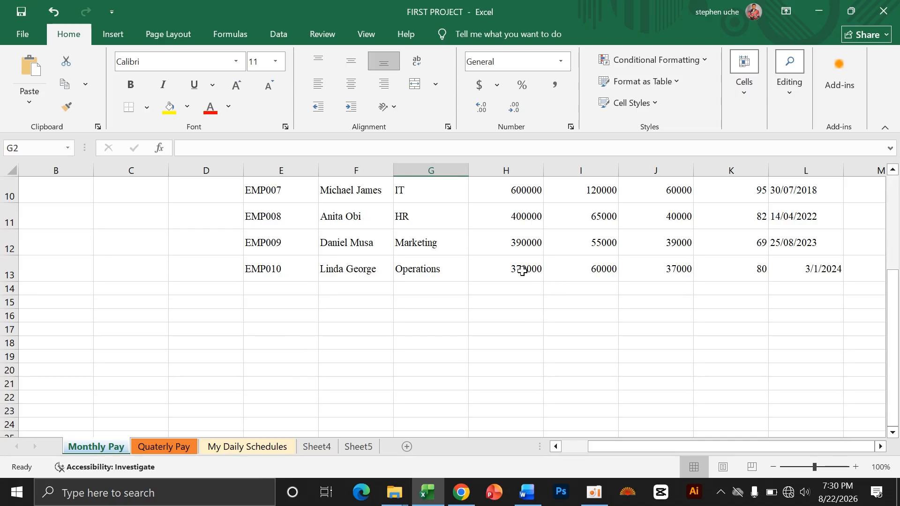
{"action": "scroll", "coordinate": [501, 267], "scroll_direction": "up", "scroll_amount": 3}
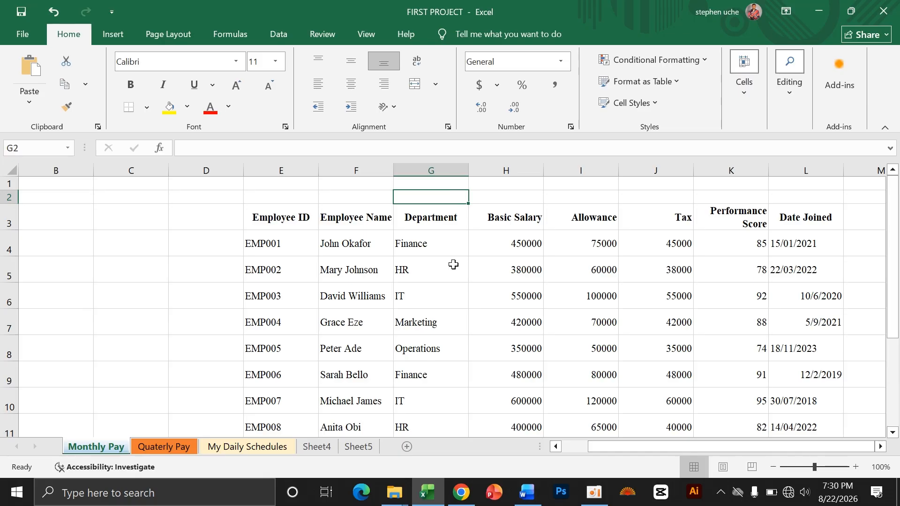
{"action": "left_click", "coordinate": [359, 199]}
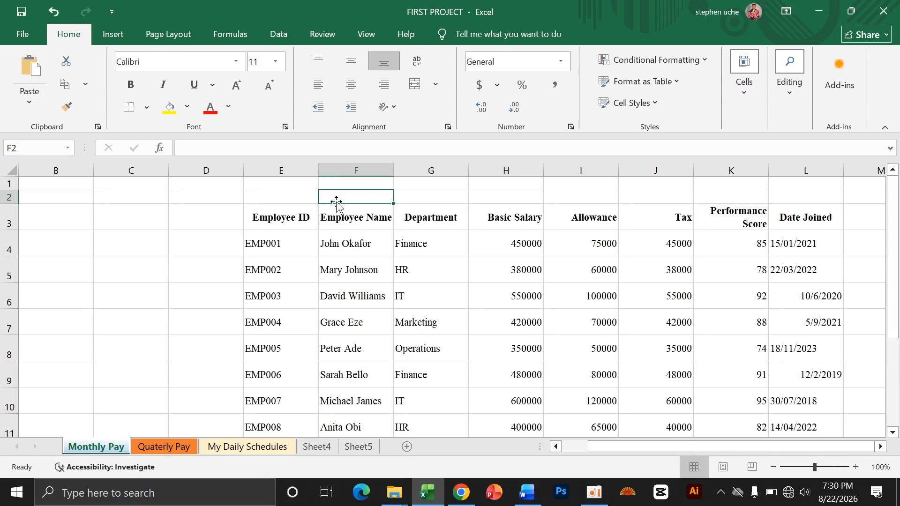
{"action": "left_click", "coordinate": [287, 198]}
{"action": "left_click", "coordinate": [351, 194]}
{"action": "left_click", "coordinate": [441, 194]}
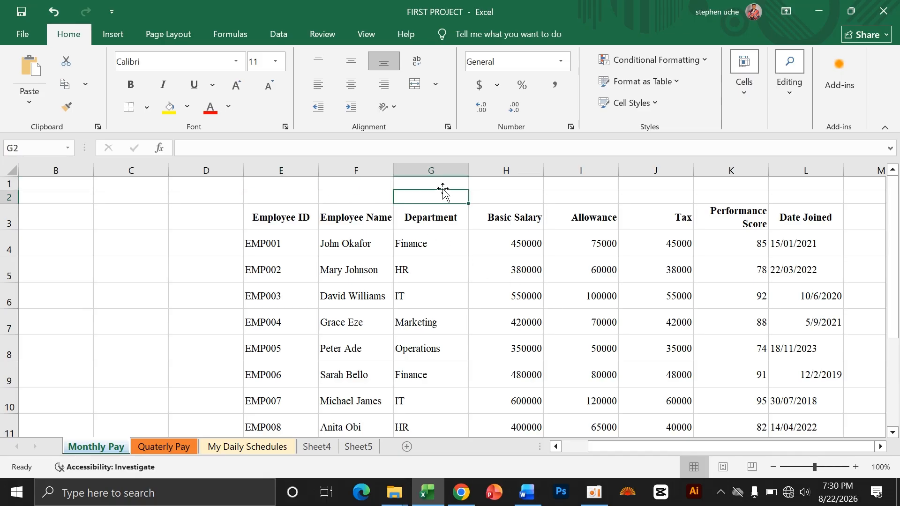
- Insert another blank row at row 2 of the Monthly Pay sheet, above the employee table
{"action": "left_click", "coordinate": [8, 197]}
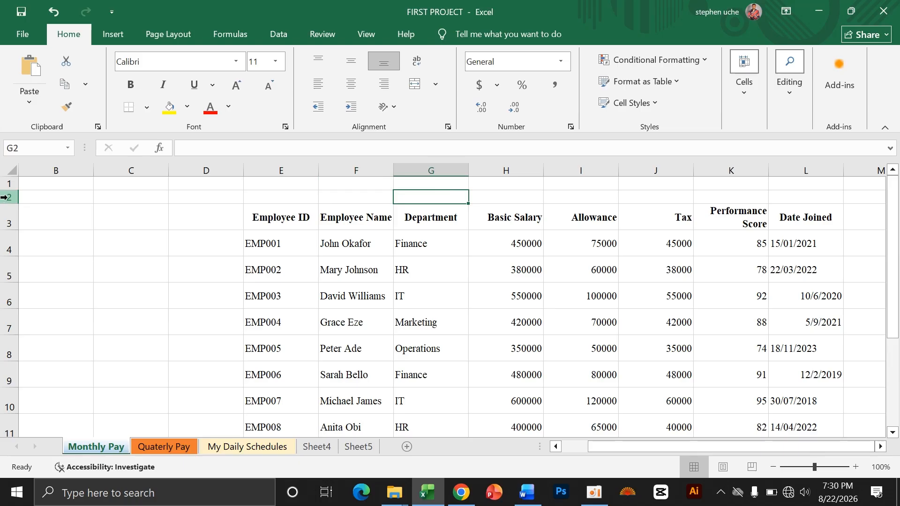
{"action": "right_click", "coordinate": [184, 201]}
{"action": "left_click", "coordinate": [235, 322]}
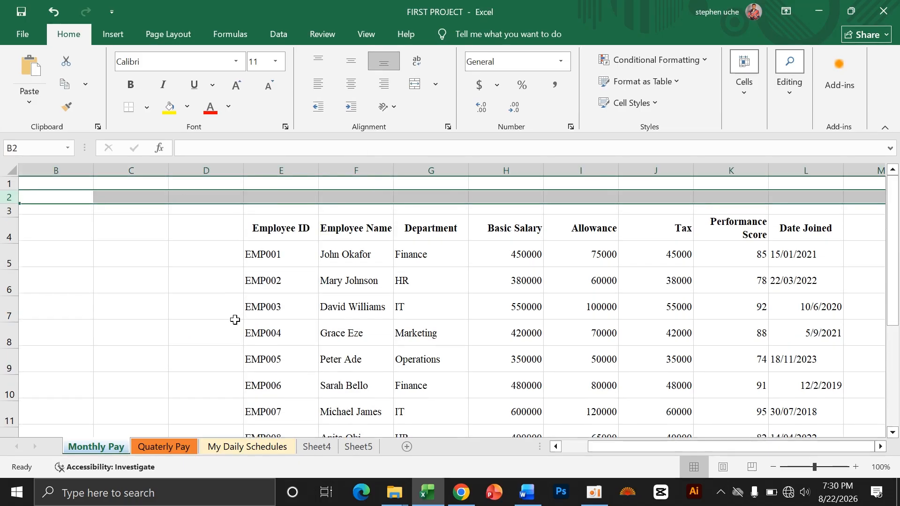
{"action": "left_click", "coordinate": [483, 209]}
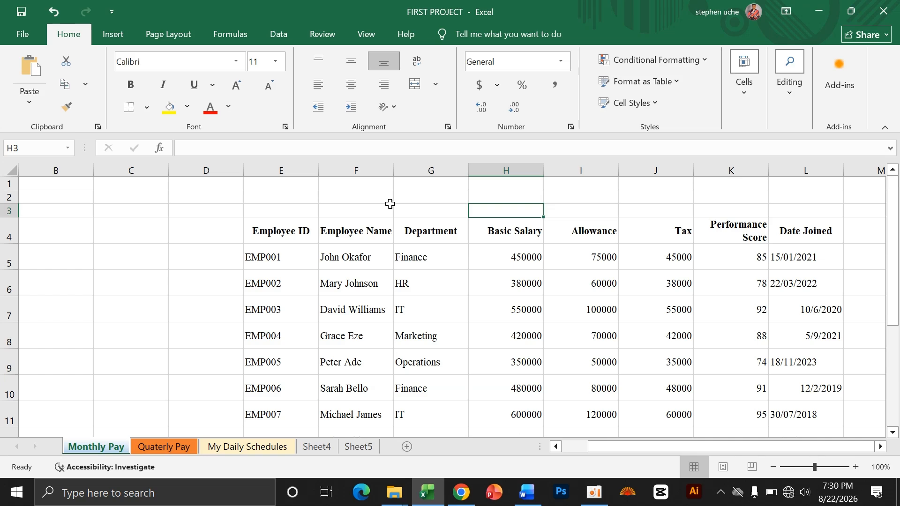
- Enter the table title "EMPLOYMENT PAY ROLL AND PERFORMANCE SCORE" in cell G2
{"action": "left_click", "coordinate": [416, 202]}
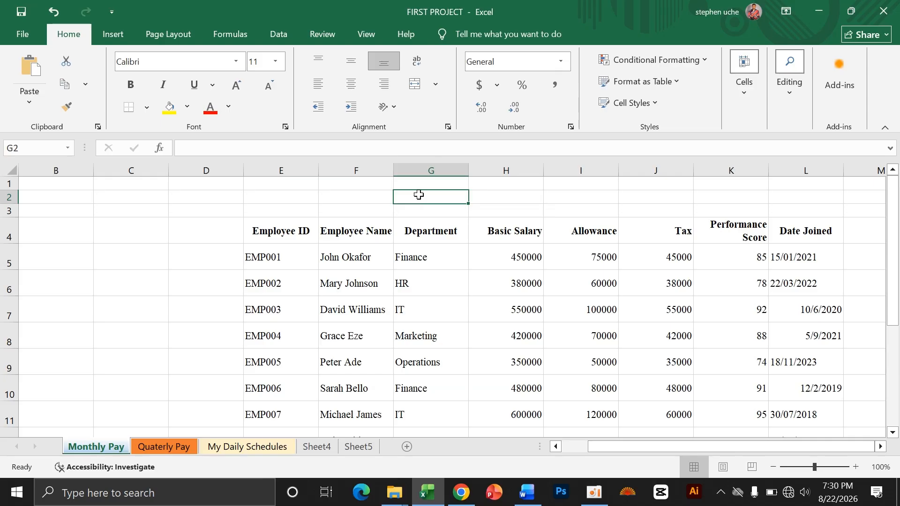
{"action": "double_click", "coordinate": [421, 197]}
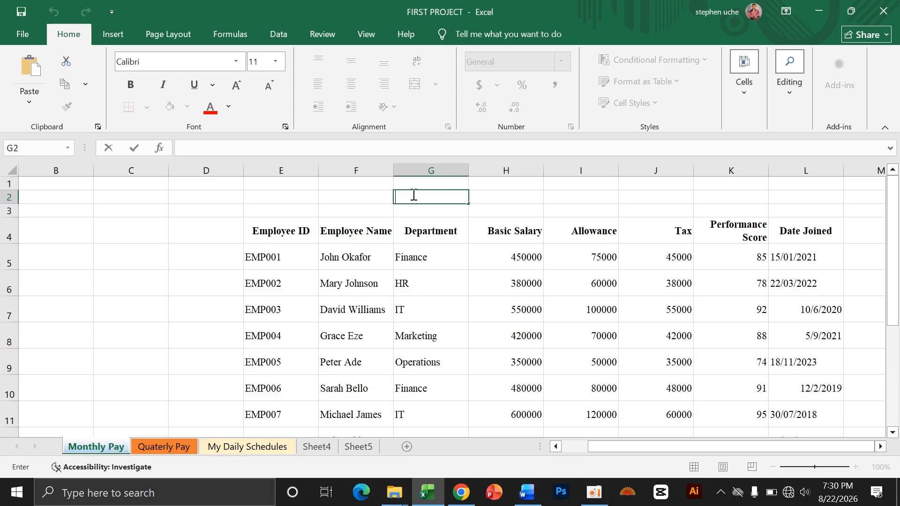
{"action": "type", "text": "emp"}
{"action": "key", "text": "BackSpace"}
{"action": "key", "text": "BackSpace"}
{"action": "type", "text": "MPLOYMENT P"}
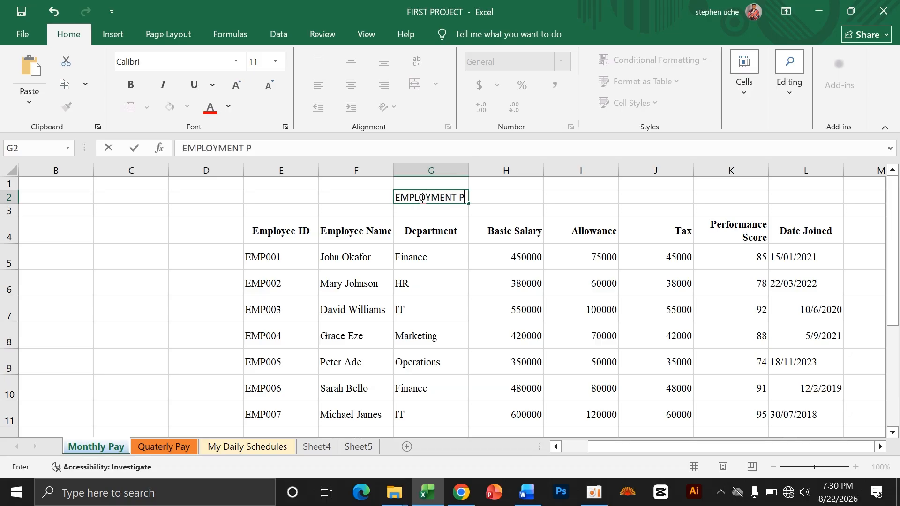
{"action": "type", "text": "AY ROY"}
{"action": "key", "text": "BackSpace"}
{"action": "type", "text": "LL AND "}
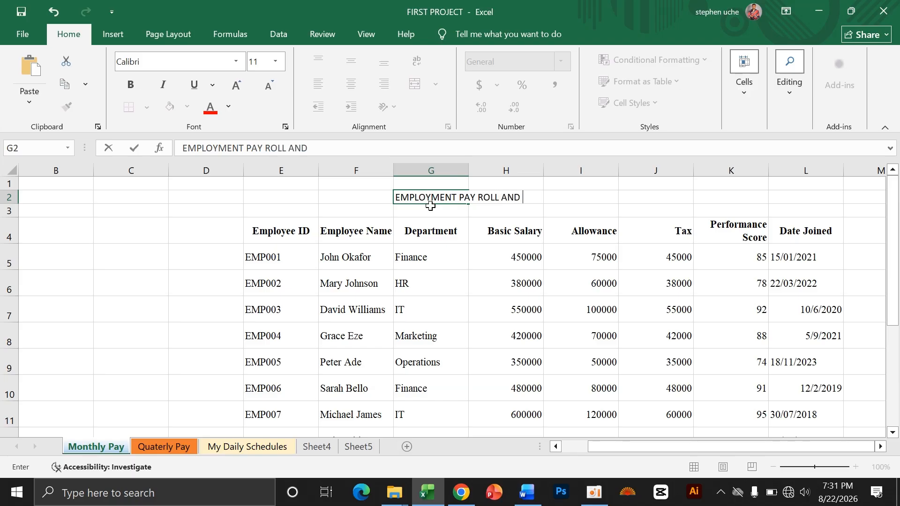
{"action": "type", "text": "PERFORMAN"}
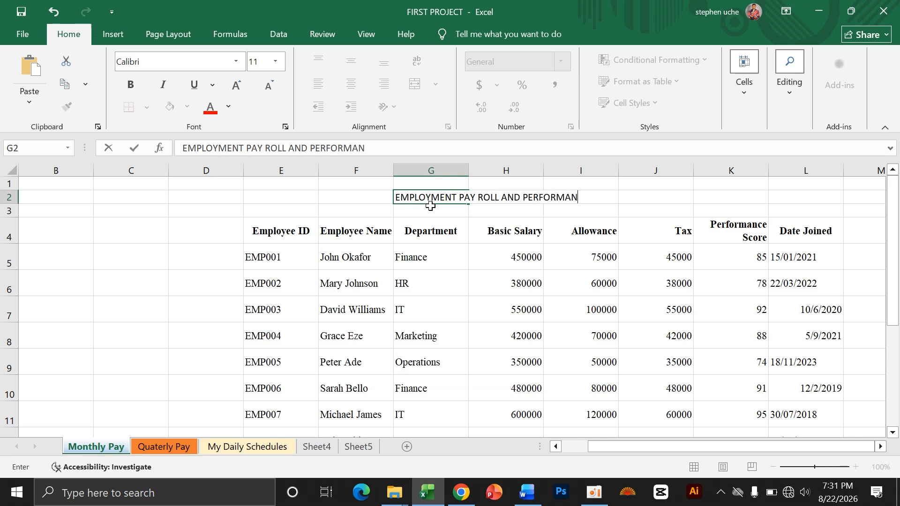
{"action": "type", "text": "CE SCORE"}
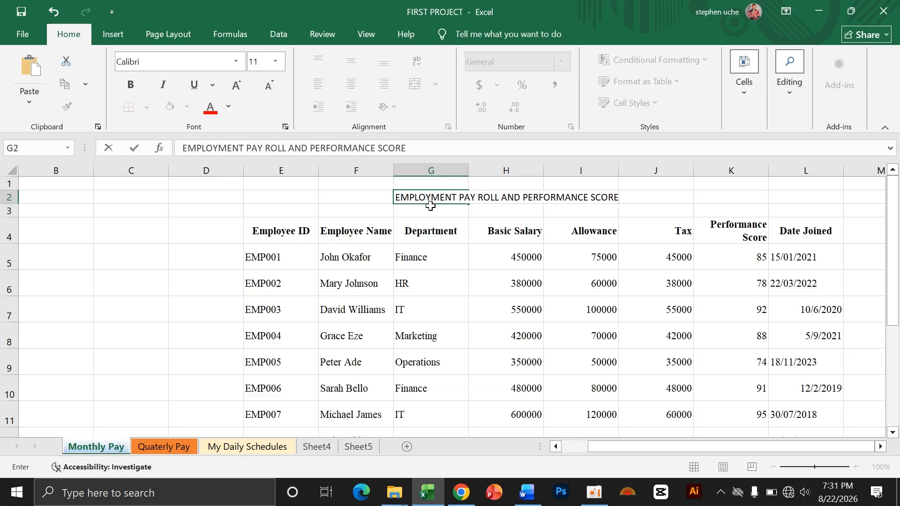
{"action": "left_click", "coordinate": [294, 207]}
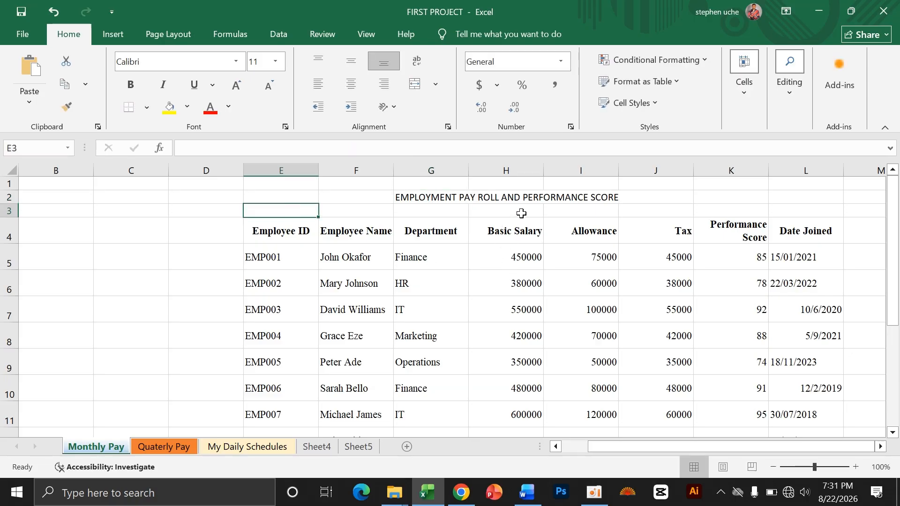
- Check cells G2, H2 and I2 individually and as a range to see which one holds the title text
{"action": "left_click", "coordinate": [415, 198]}
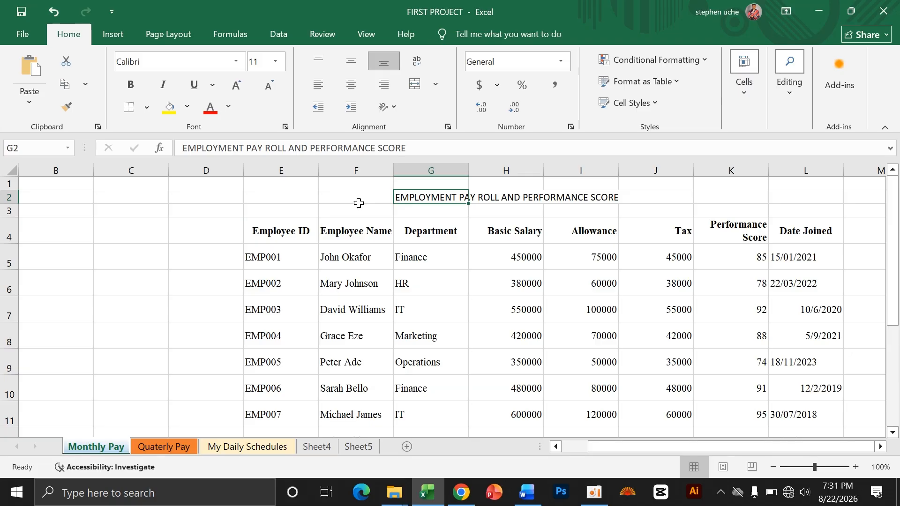
{"action": "left_click", "coordinate": [478, 197]}
{"action": "left_click", "coordinate": [575, 198]}
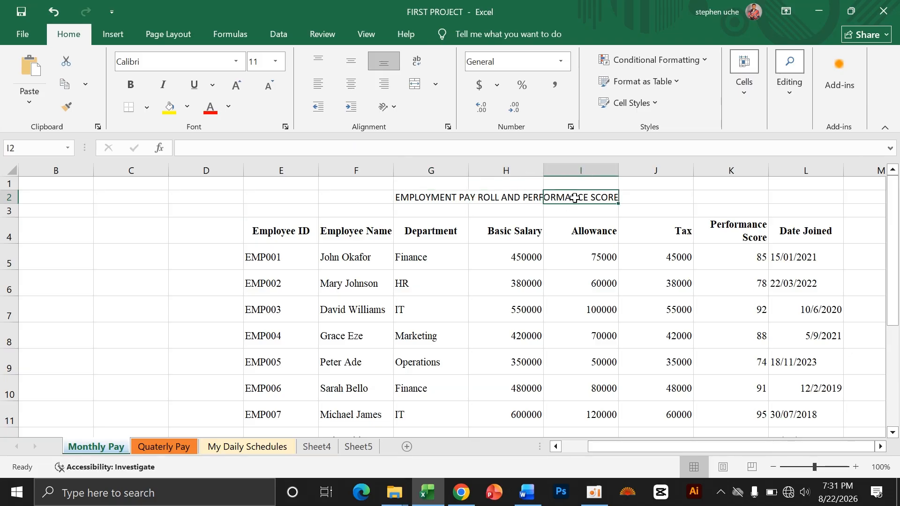
{"action": "left_click", "coordinate": [522, 198]}
{"action": "left_click", "coordinate": [458, 196]}
{"action": "left_click", "coordinate": [500, 199]}
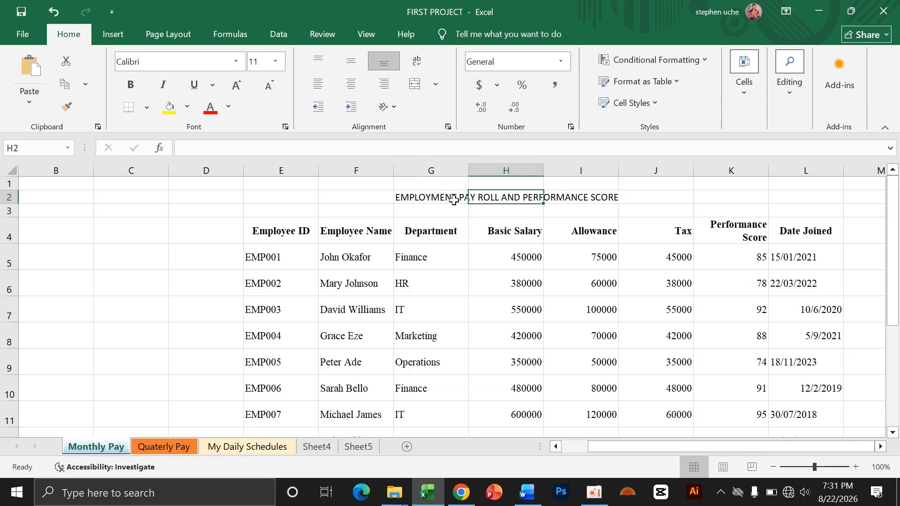
{"action": "left_click", "coordinate": [454, 200]}
{"action": "left_click_drag", "start_coordinate": [613, 197], "coordinate": [393, 197]}
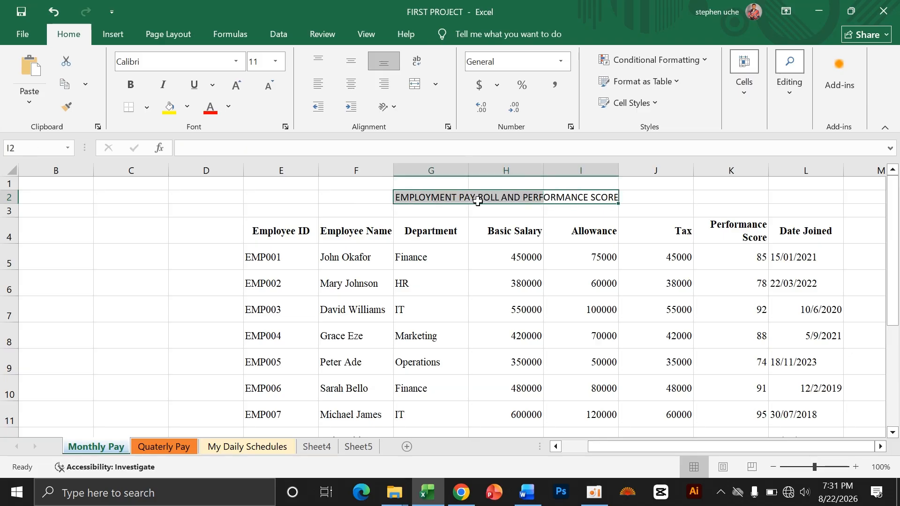
- Inspect the separate row 2 cells across the table's width, along with the Employee ID and Employee Name headers
{"action": "left_click_drag", "start_coordinate": [311, 195], "coordinate": [770, 194]}
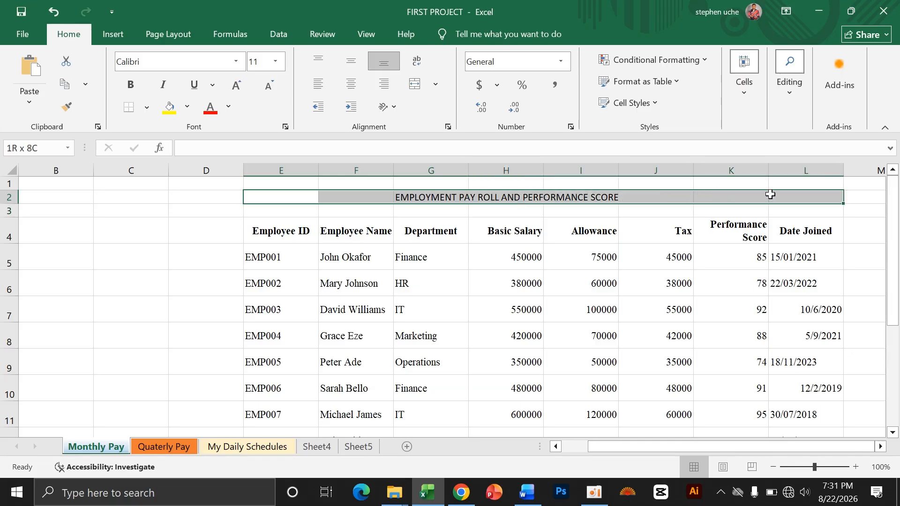
{"action": "left_click", "coordinate": [285, 195]}
{"action": "double_click", "coordinate": [310, 198]}
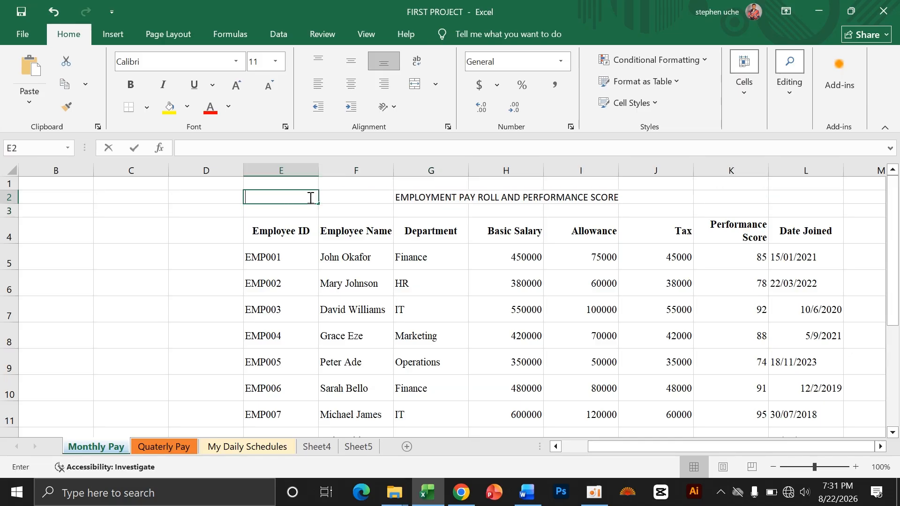
{"action": "left_click", "coordinate": [366, 196]}
{"action": "left_click", "coordinate": [436, 197]}
{"action": "left_click", "coordinate": [508, 198]}
{"action": "left_click", "coordinate": [584, 198]}
{"action": "left_click", "coordinate": [667, 198]}
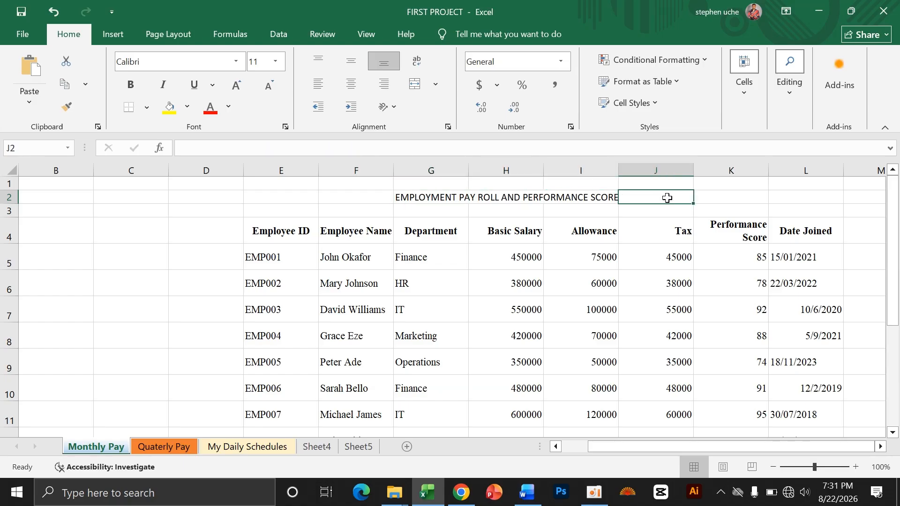
{"action": "left_click", "coordinate": [724, 197]}
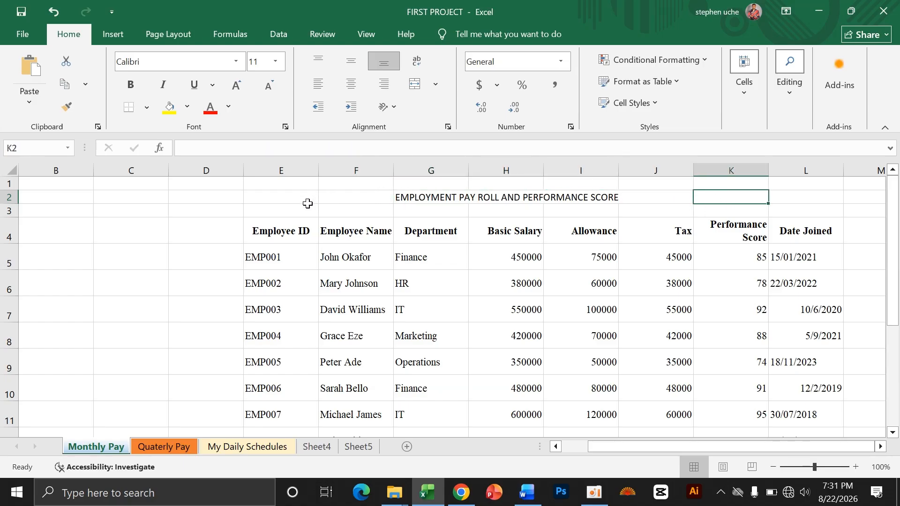
{"action": "left_click", "coordinate": [302, 232]}
{"action": "left_click", "coordinate": [334, 232]}
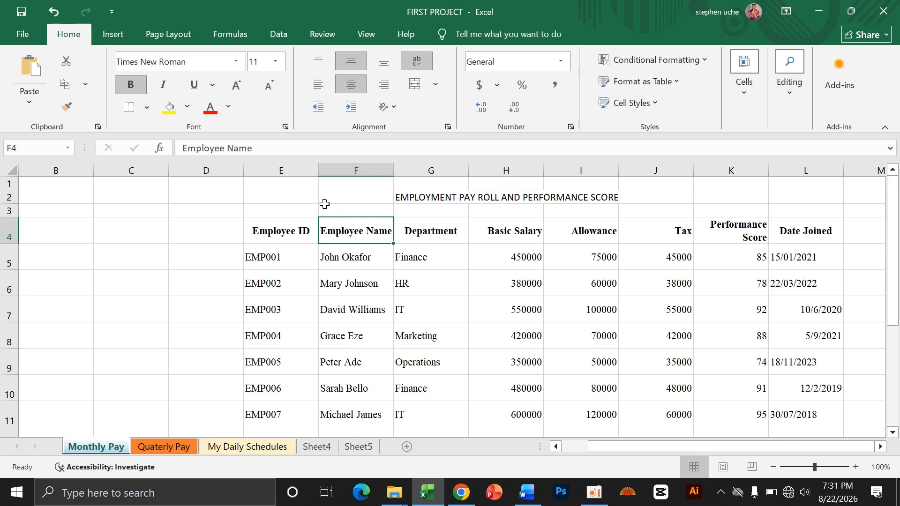
- Select the range F2:K2 around the title, spanning the Employee Name to Performance Score columns
{"action": "left_click_drag", "start_coordinate": [327, 199], "coordinate": [735, 197]}
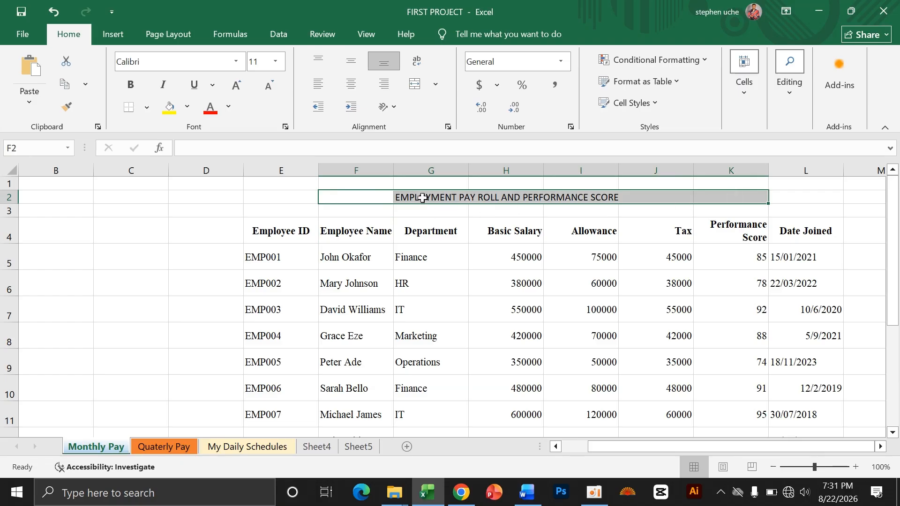
{"action": "left_click", "coordinate": [501, 226]}
{"action": "left_click", "coordinate": [432, 199]}
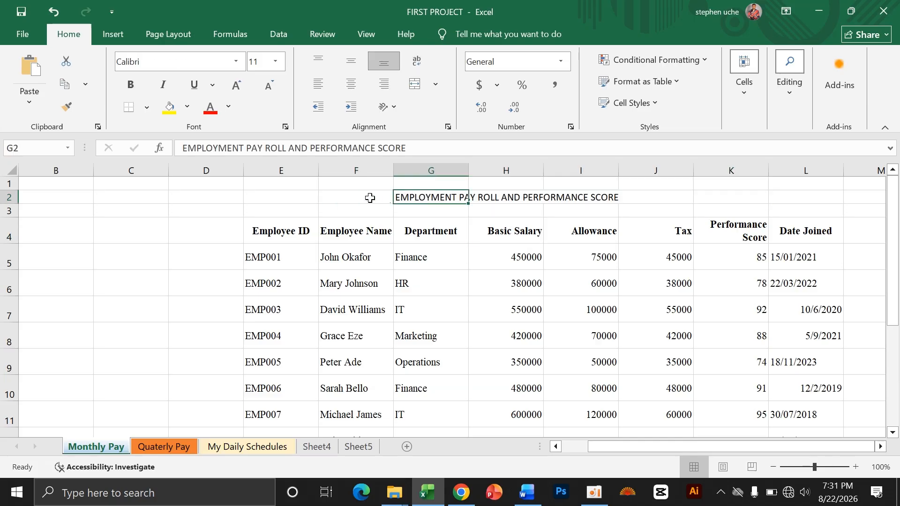
{"action": "left_click_drag", "start_coordinate": [337, 196], "coordinate": [553, 197]}
{"action": "left_click", "coordinate": [431, 198]}
{"action": "left_click_drag", "start_coordinate": [354, 196], "coordinate": [703, 197]}
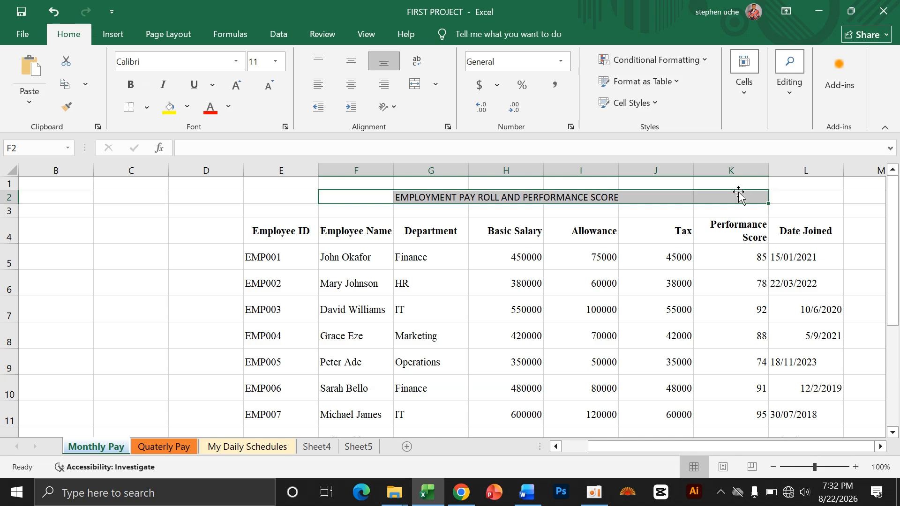
- Merge and center the title EMPLOYMENT PAY ROLL AND PERFORMANCE SCORE across cells F2:K2
{"action": "left_click", "coordinate": [434, 85]}
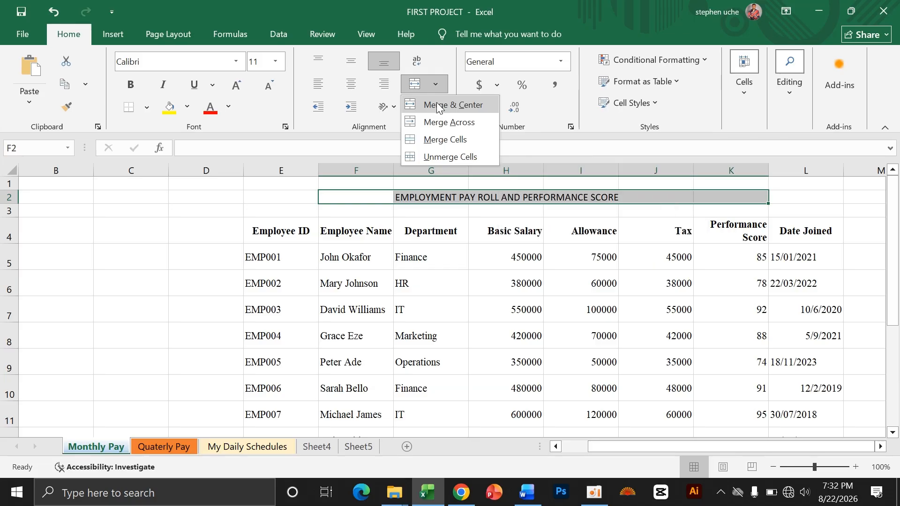
{"action": "left_click", "coordinate": [436, 106]}
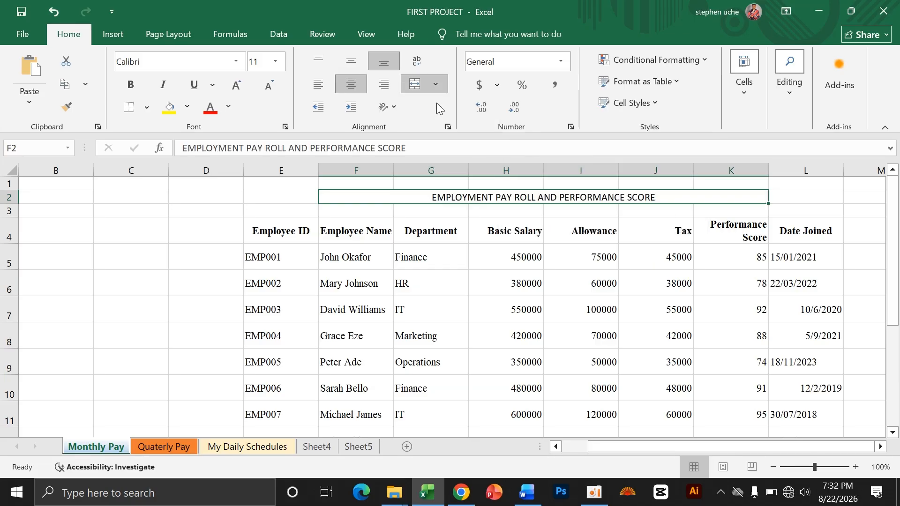
{"action": "left_click", "coordinate": [192, 224]}
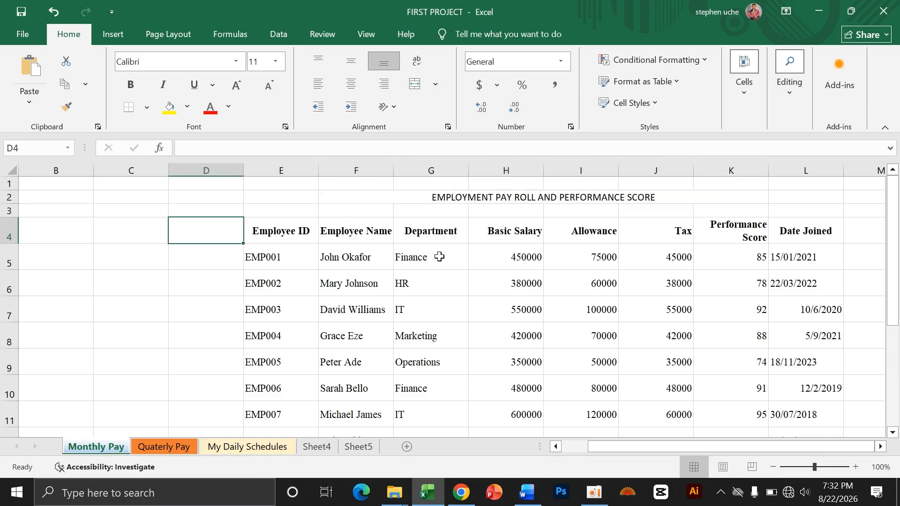
{"action": "left_click", "coordinate": [334, 199]}
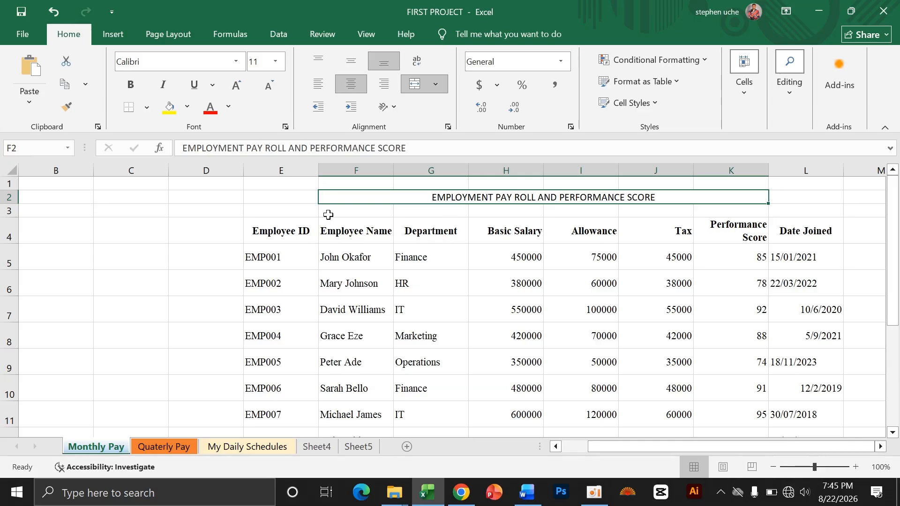
- Review the whole employee payroll table from its header row to the last record at 80% zoom
{"action": "left_click", "coordinate": [285, 206]}
{"action": "scroll", "coordinate": [367, 288], "scroll_direction": "down", "scroll_amount": 1}
{"action": "scroll", "coordinate": [367, 291], "scroll_direction": "up", "scroll_amount": 1}
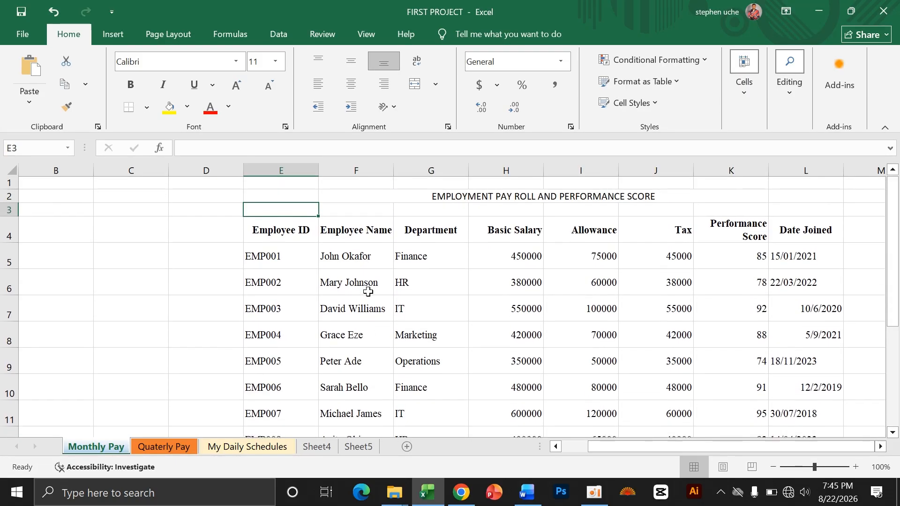
{"action": "left_click", "coordinate": [286, 233]}
{"action": "scroll", "coordinate": [376, 267], "scroll_direction": "down", "scroll_amount": 2}
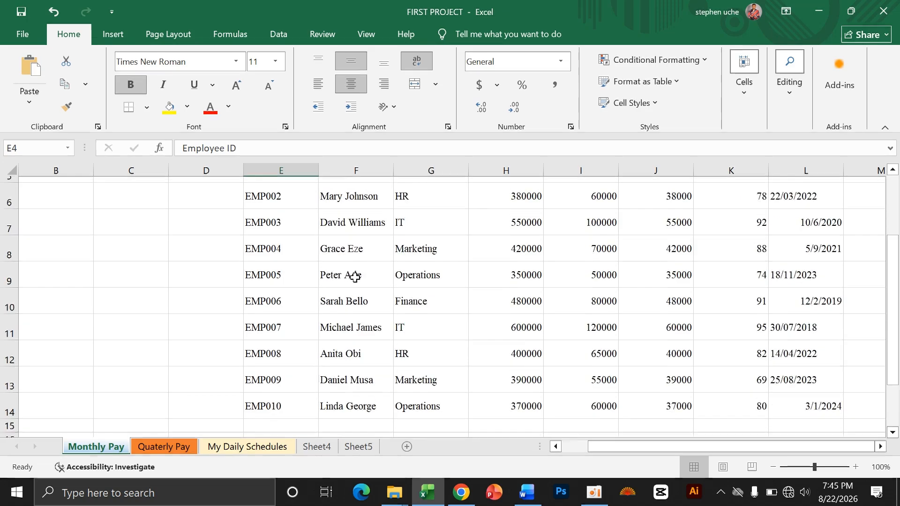
{"action": "scroll", "coordinate": [382, 286], "scroll_direction": "up", "scroll_amount": 1}
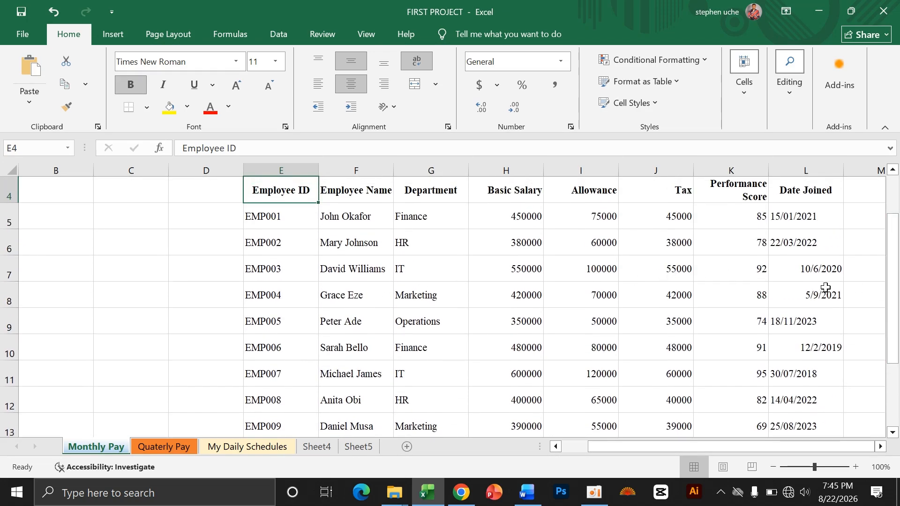
{"action": "scroll", "coordinate": [389, 291], "scroll_direction": "up", "scroll_amount": 1}
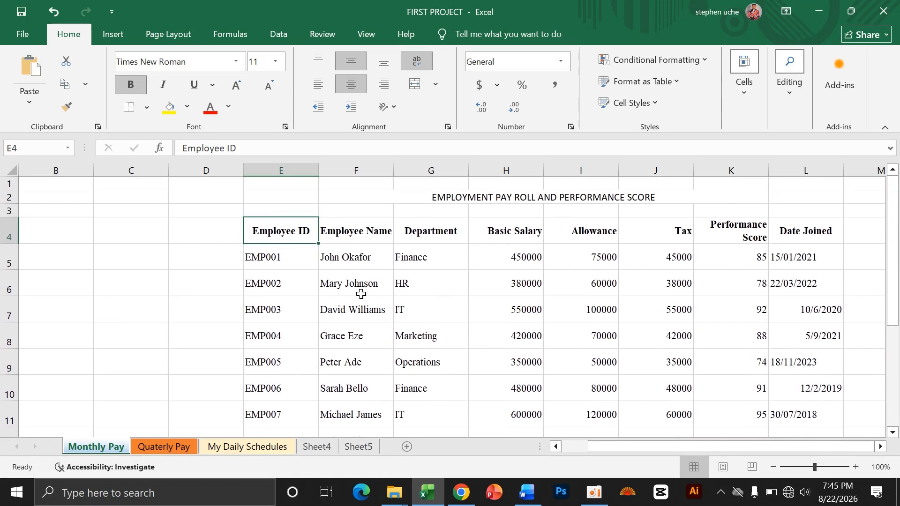
{"action": "left_click", "coordinate": [774, 467]}
{"action": "left_click", "coordinate": [774, 466]}
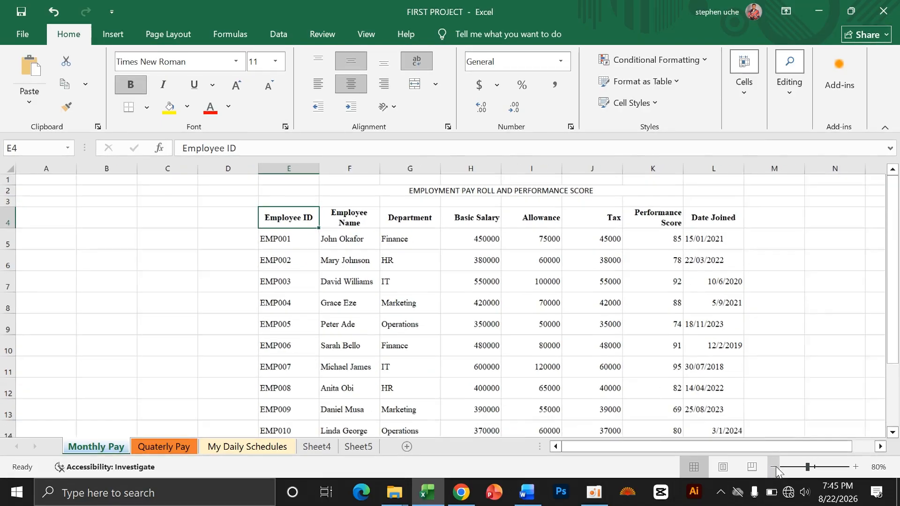
{"action": "scroll", "coordinate": [399, 347], "scroll_direction": "down", "scroll_amount": 3}
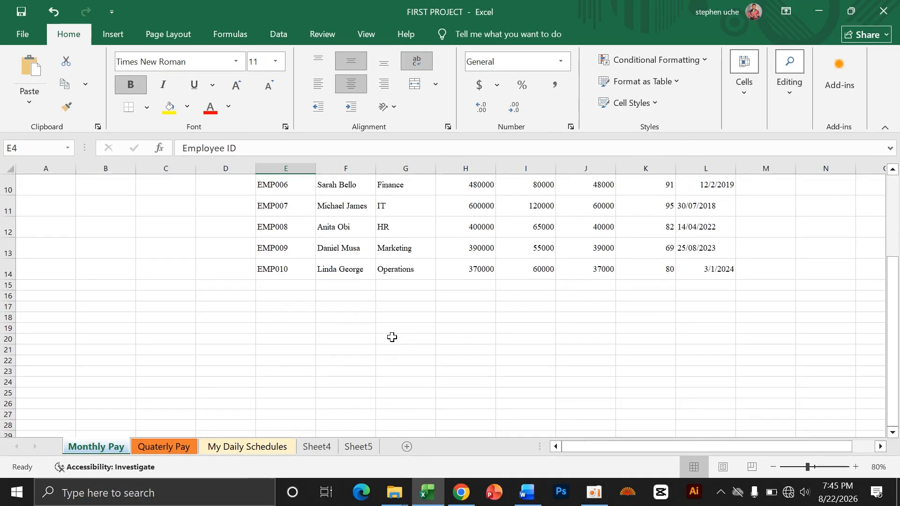
{"action": "scroll", "coordinate": [391, 337], "scroll_direction": "up", "scroll_amount": 2}
{"action": "scroll", "coordinate": [392, 335], "scroll_direction": "up", "scroll_amount": 1}
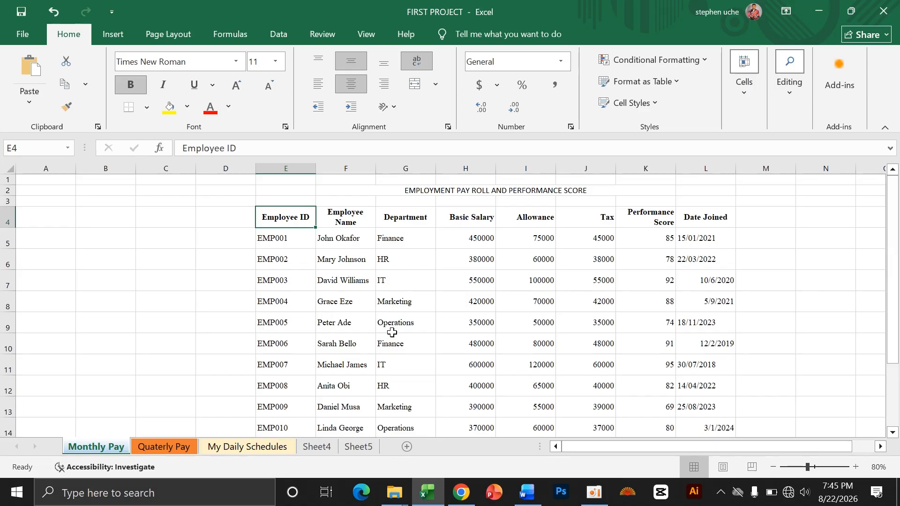
{"action": "left_click", "coordinate": [267, 240]}
{"action": "left_click", "coordinate": [231, 230]}
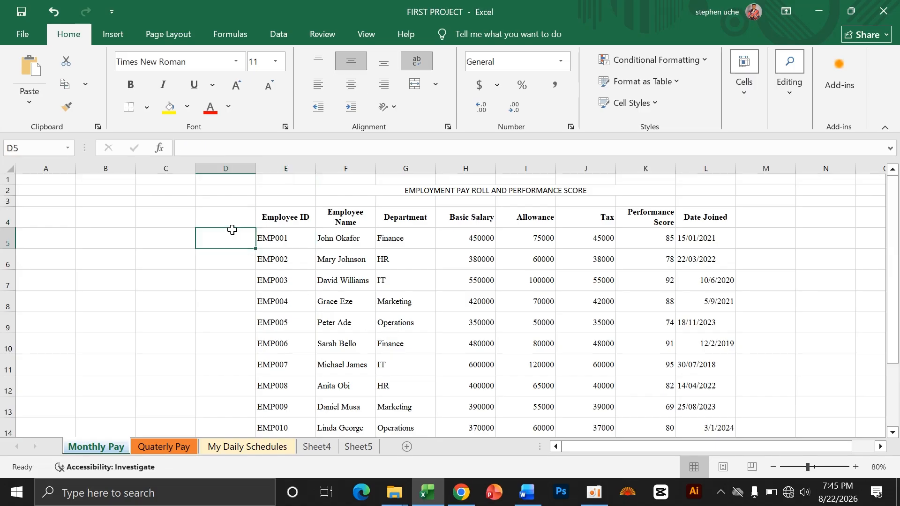
- Apply a bottom border to the employee table range E4:L14
{"action": "left_click", "coordinate": [281, 218]}
{"action": "left_click_drag", "start_coordinate": [284, 218], "coordinate": [694, 423]}
{"action": "scroll", "coordinate": [549, 375], "scroll_direction": "down", "scroll_amount": 1}
{"action": "scroll", "coordinate": [498, 352], "scroll_direction": "up", "scroll_amount": 1}
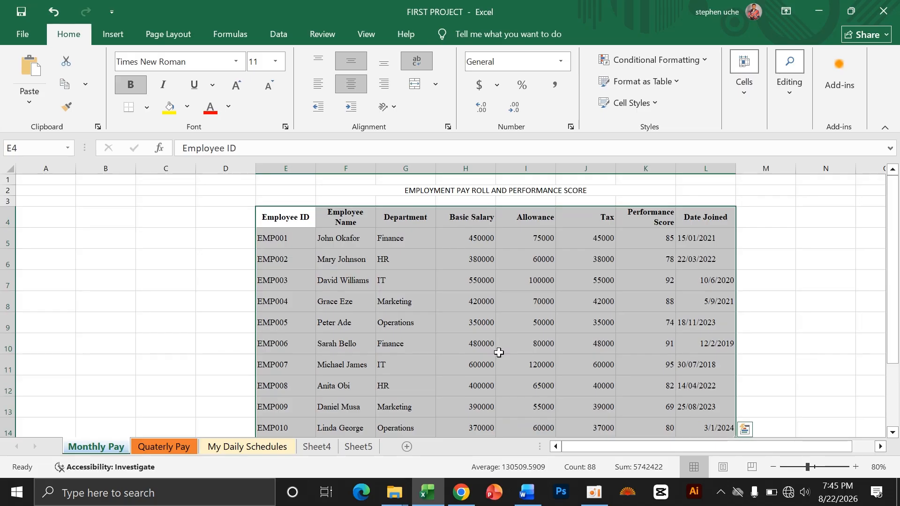
{"action": "scroll", "coordinate": [491, 290], "scroll_direction": "down", "scroll_amount": 1}
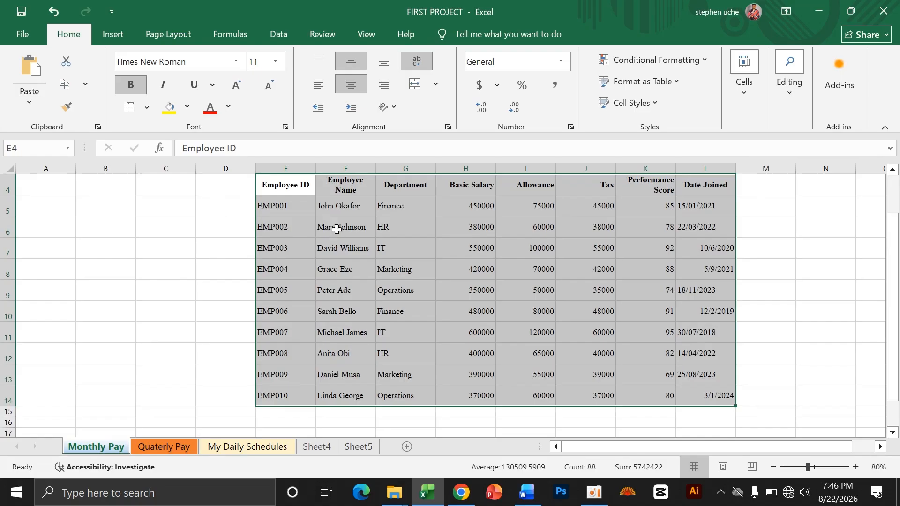
{"action": "left_click", "coordinate": [147, 110]}
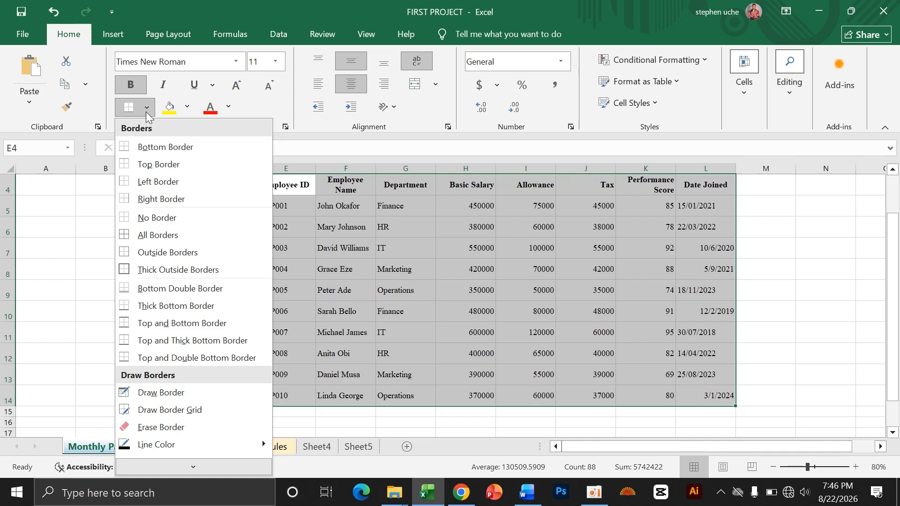
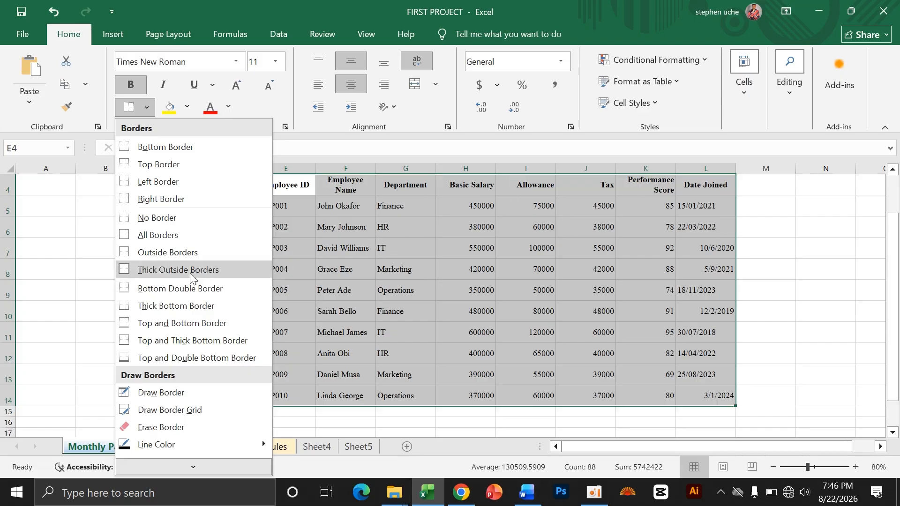
{"action": "left_click", "coordinate": [147, 153]}
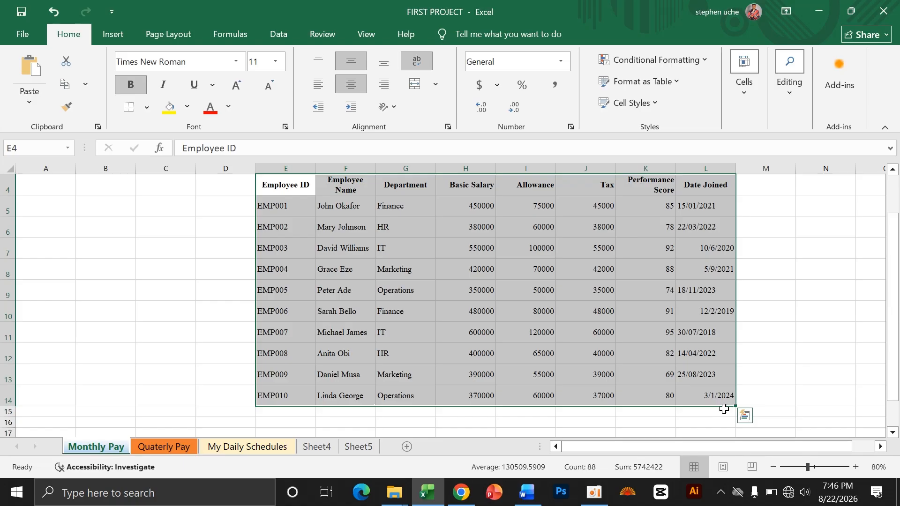
{"action": "left_click", "coordinate": [767, 336]}
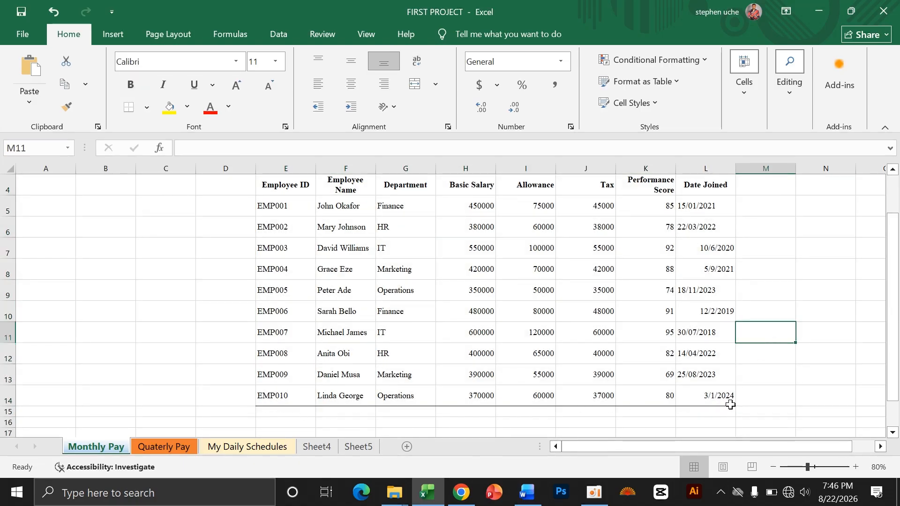
- Add a bottom border to the empty two-by-two cell block B6:C7
{"action": "left_click", "coordinate": [92, 247]}
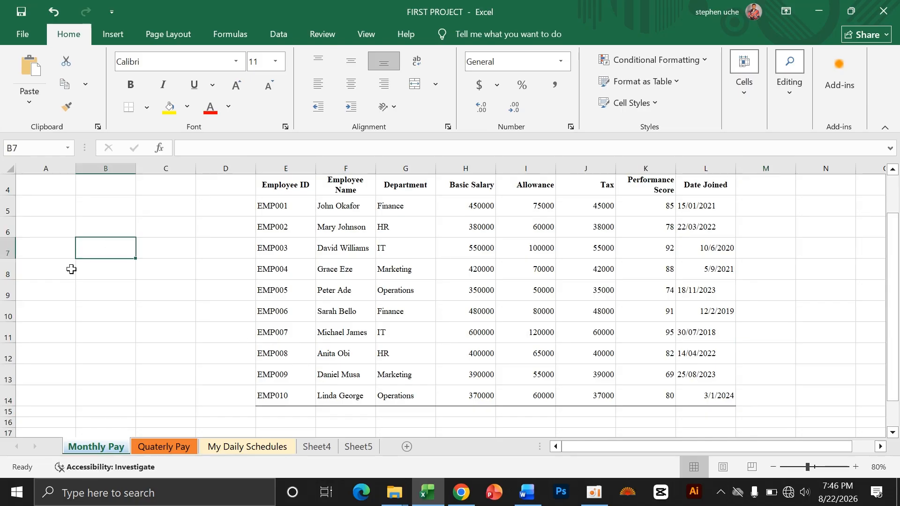
{"action": "left_click_drag", "start_coordinate": [101, 223], "coordinate": [155, 245]}
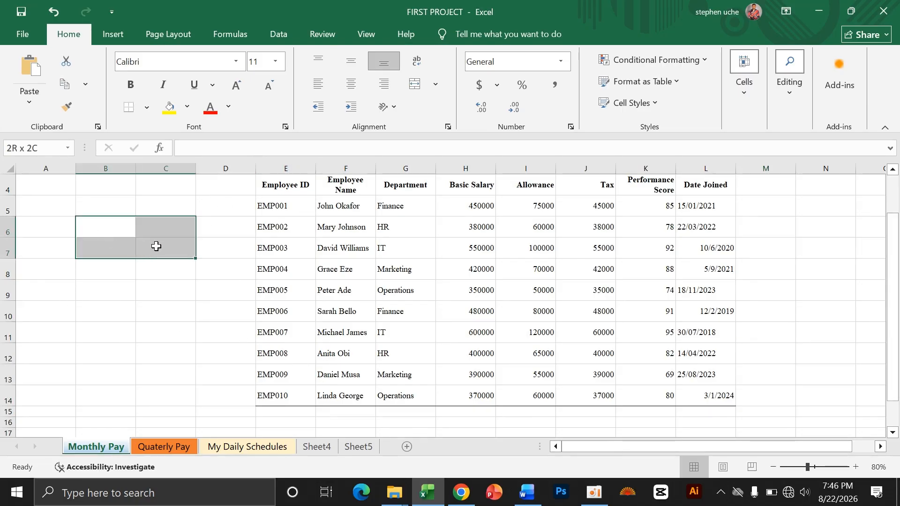
{"action": "left_click", "coordinate": [146, 108]}
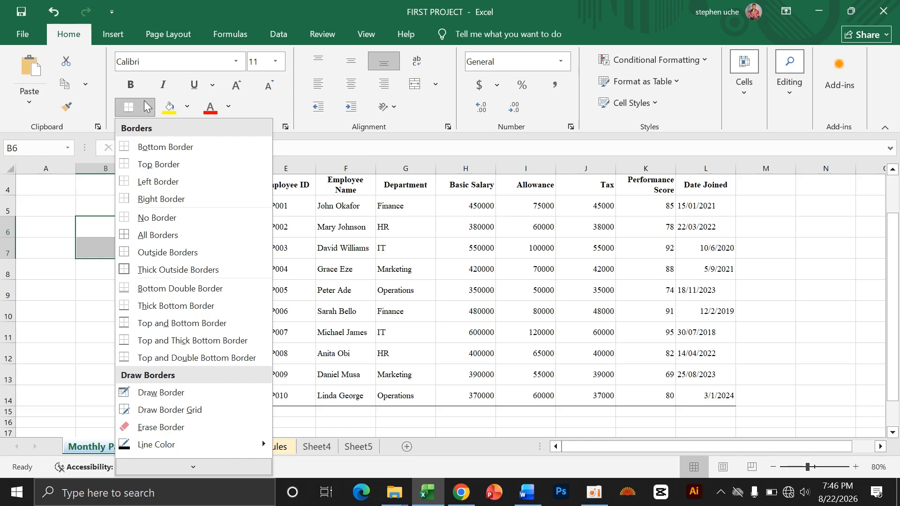
{"action": "left_click", "coordinate": [164, 147]}
{"action": "left_click", "coordinate": [120, 271]}
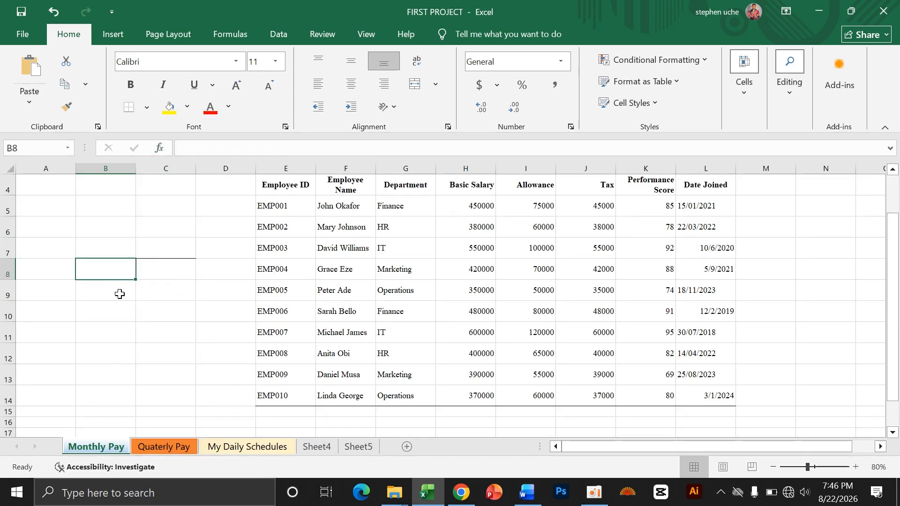
{"action": "left_click", "coordinate": [172, 317]}
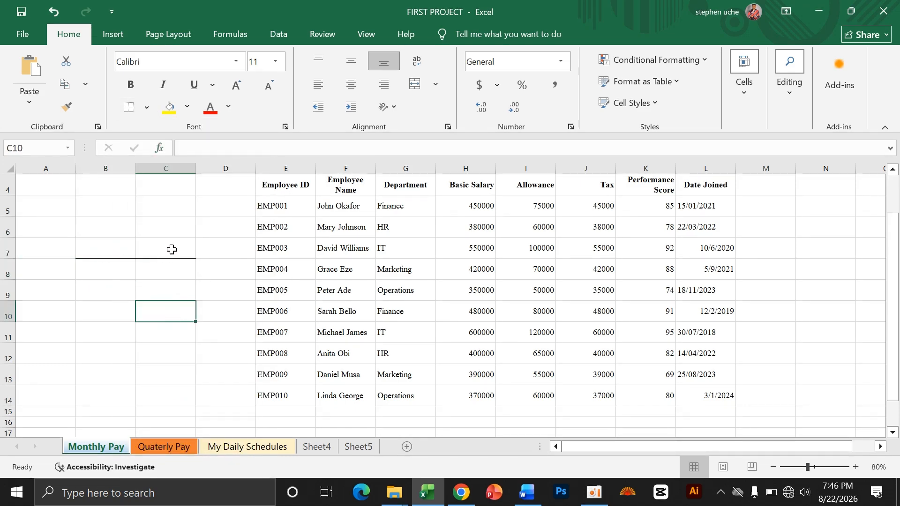
- Add a top border to the cell block B6:C7
{"action": "left_click_drag", "start_coordinate": [112, 231], "coordinate": [161, 250]}
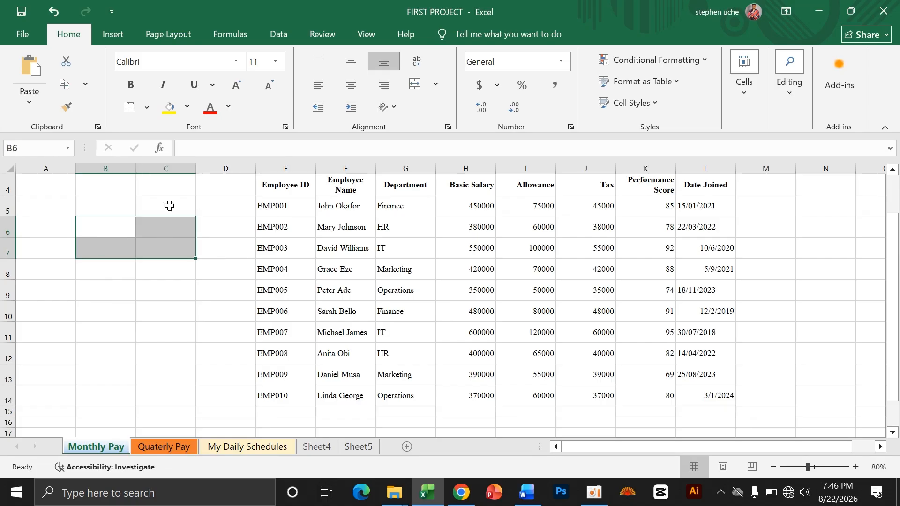
{"action": "left_click", "coordinate": [147, 107]}
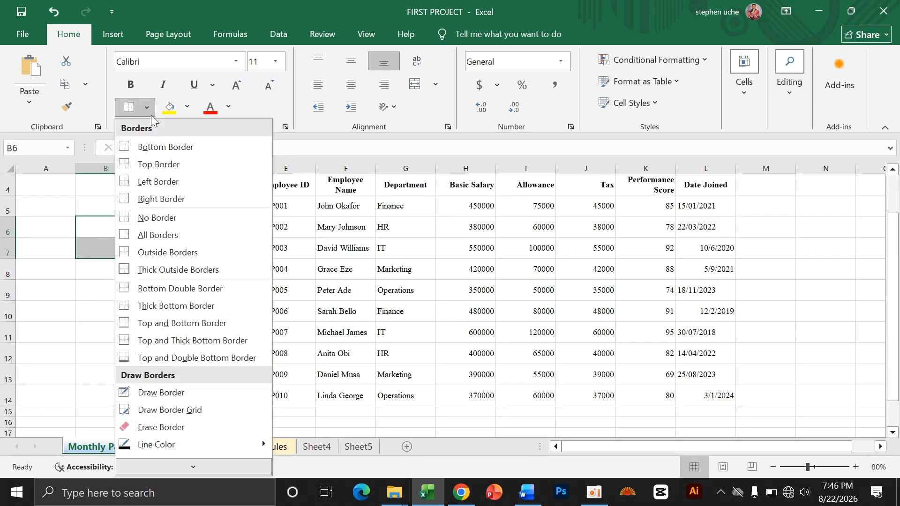
{"action": "left_click", "coordinate": [154, 181]}
{"action": "left_click", "coordinate": [118, 331]}
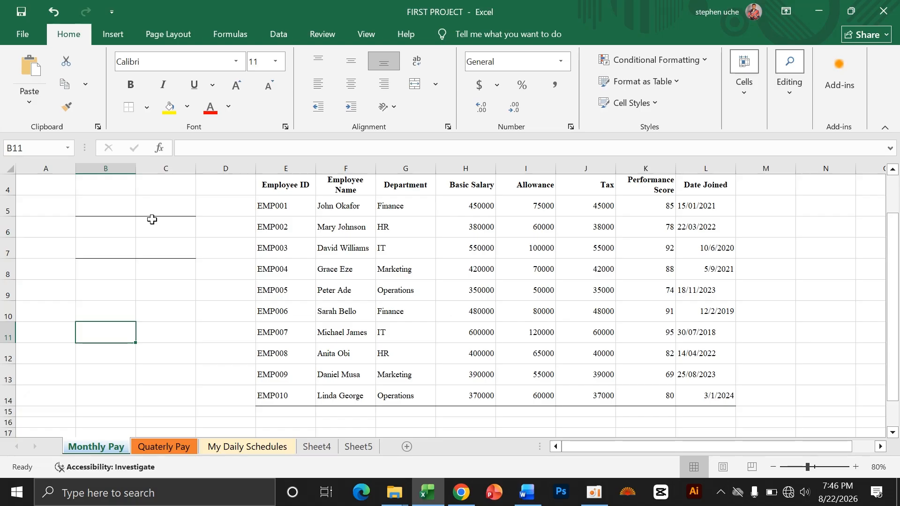
- Add right and left borders to the cell block B6:C7 to close its outline
{"action": "left_click_drag", "start_coordinate": [118, 229], "coordinate": [184, 245]}
{"action": "left_click", "coordinate": [147, 108]}
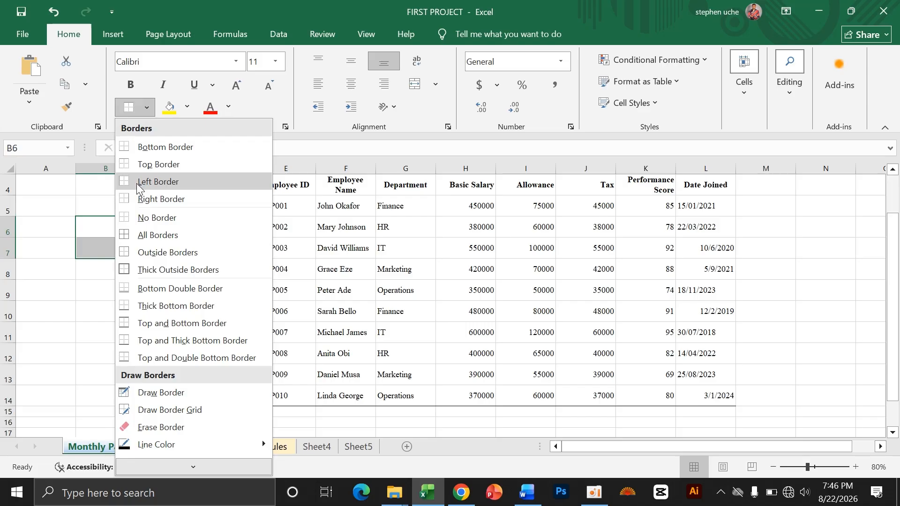
{"action": "left_click", "coordinate": [140, 199]}
{"action": "left_click", "coordinate": [147, 108]}
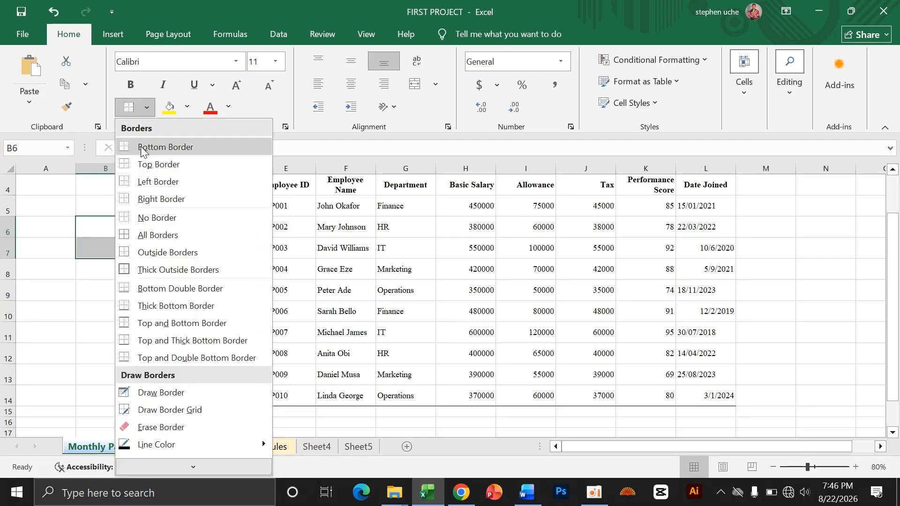
{"action": "left_click", "coordinate": [141, 180]}
{"action": "left_click", "coordinate": [106, 308]}
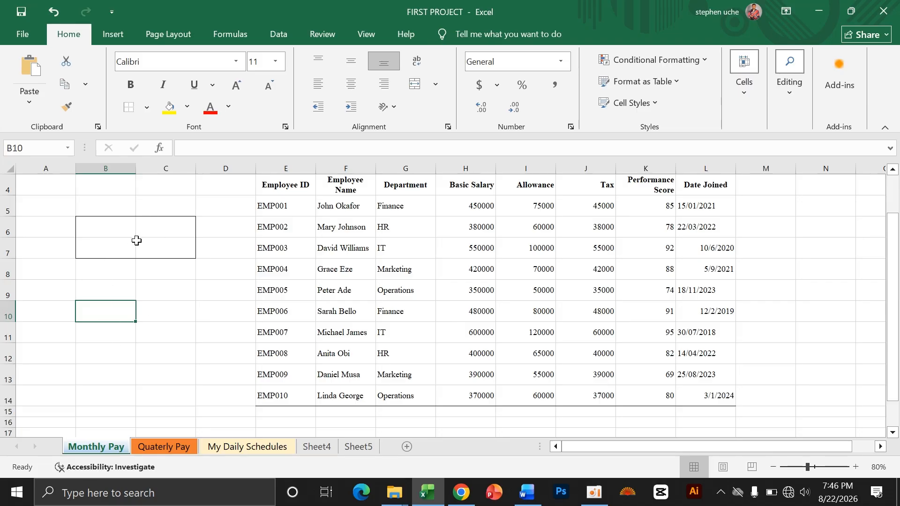
- Apply outside borders to the empty cell block B9:C10 in a single operation
{"action": "scroll", "coordinate": [149, 300], "scroll_direction": "down", "scroll_amount": 1}
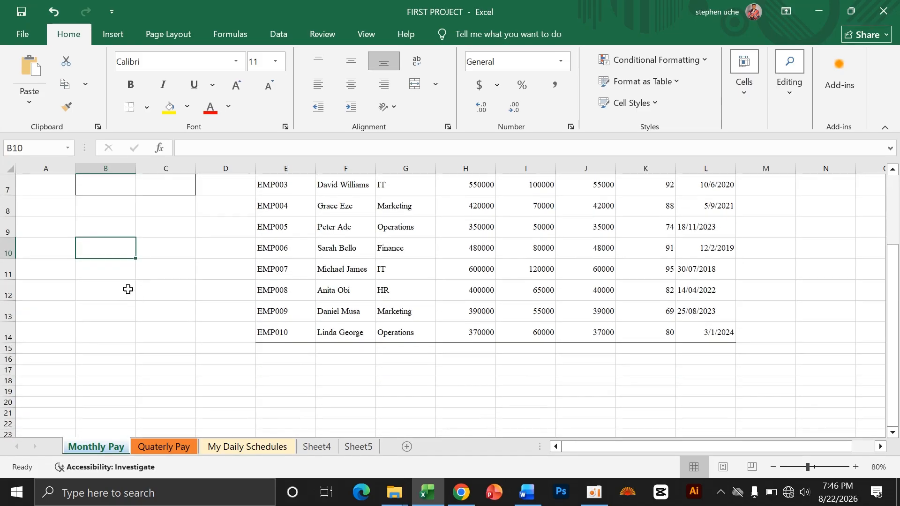
{"action": "scroll", "coordinate": [127, 289], "scroll_direction": "up", "scroll_amount": 1}
{"action": "left_click", "coordinate": [141, 276]}
{"action": "left_click_drag", "start_coordinate": [113, 292], "coordinate": [167, 305]}
{"action": "left_click", "coordinate": [147, 108]}
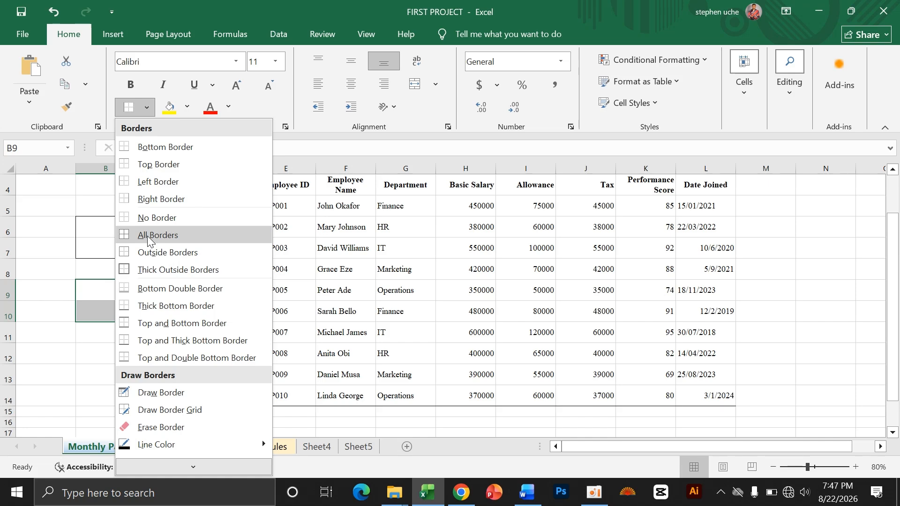
{"action": "left_click", "coordinate": [165, 252]}
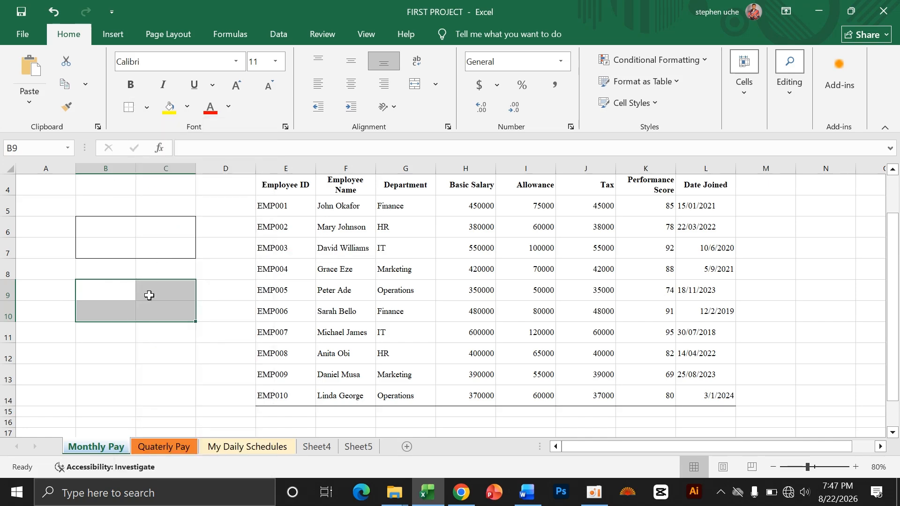
{"action": "left_click", "coordinate": [133, 358]}
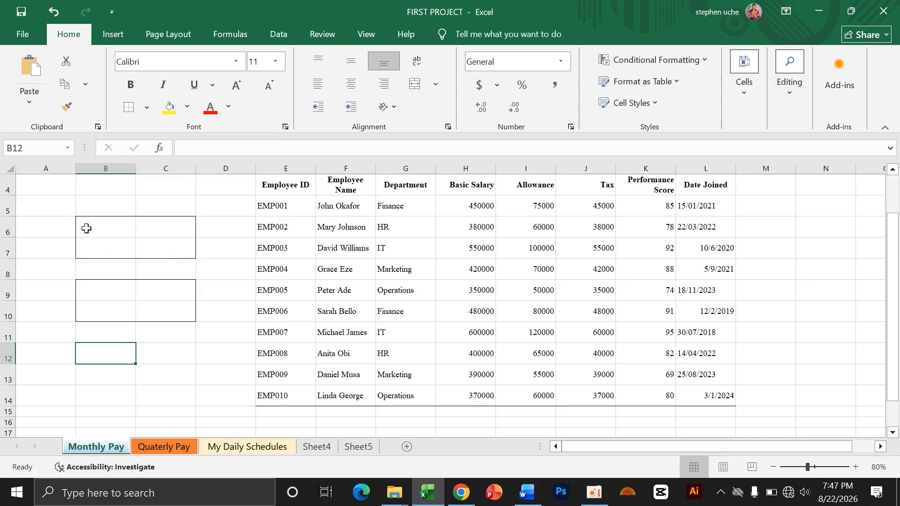
- Apply all borders, inside and outside, to the empty two-by-two cell block B12:C13
{"action": "scroll", "coordinate": [97, 346], "scroll_direction": "down", "scroll_amount": 1}
{"action": "left_click", "coordinate": [103, 337]}
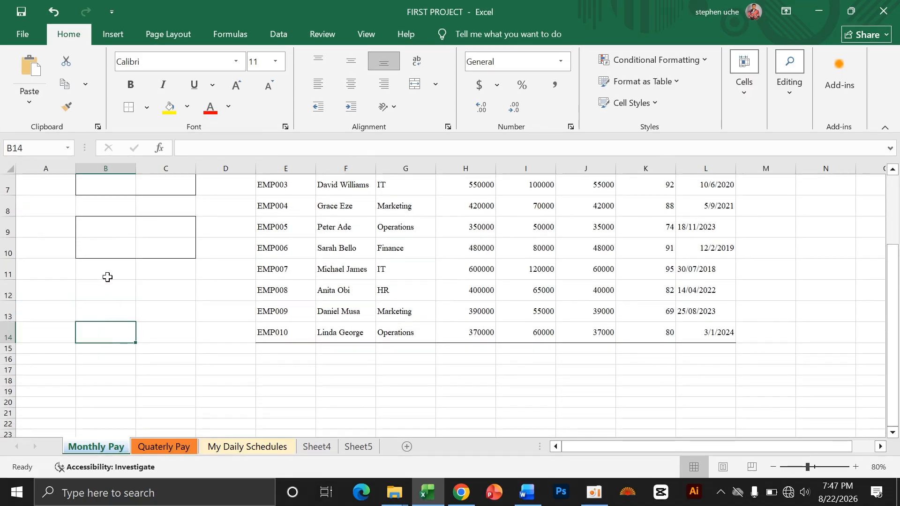
{"action": "left_click_drag", "start_coordinate": [104, 287], "coordinate": [177, 315]}
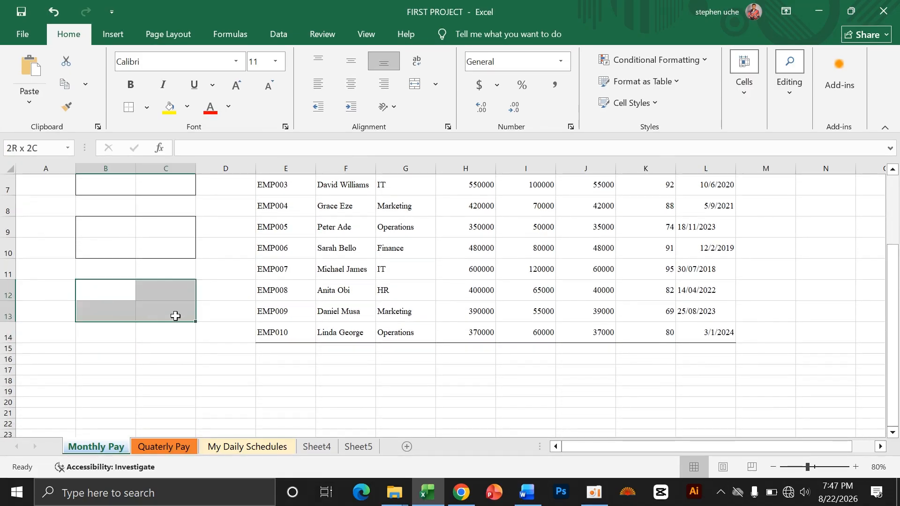
{"action": "left_click", "coordinate": [146, 108]}
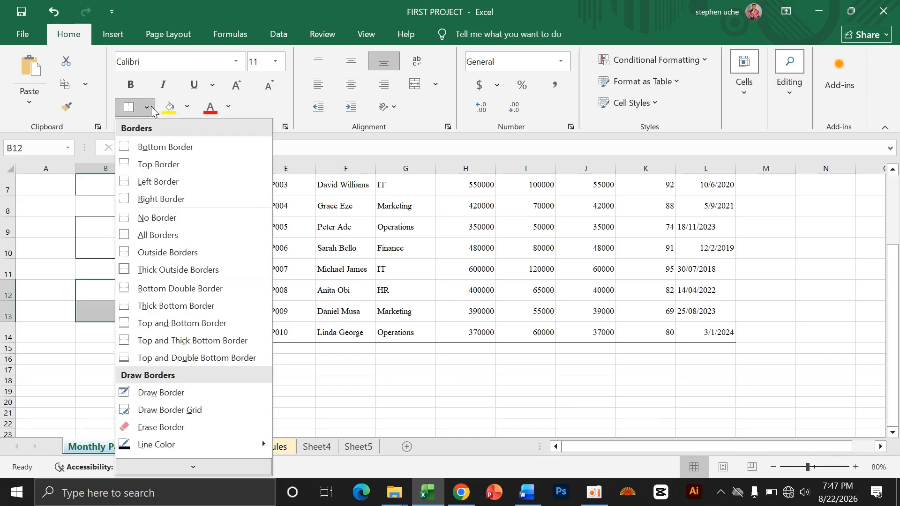
{"action": "left_click", "coordinate": [145, 237]}
{"action": "left_click", "coordinate": [143, 348]}
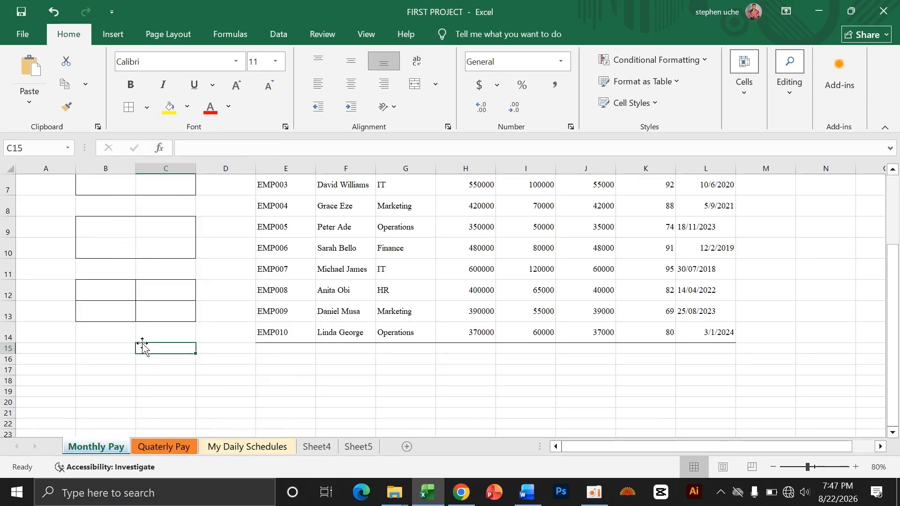
- Apply all borders to the whole payroll table E4:L14, from the header row to the last employee
{"action": "scroll", "coordinate": [129, 296], "scroll_direction": "up", "scroll_amount": 1}
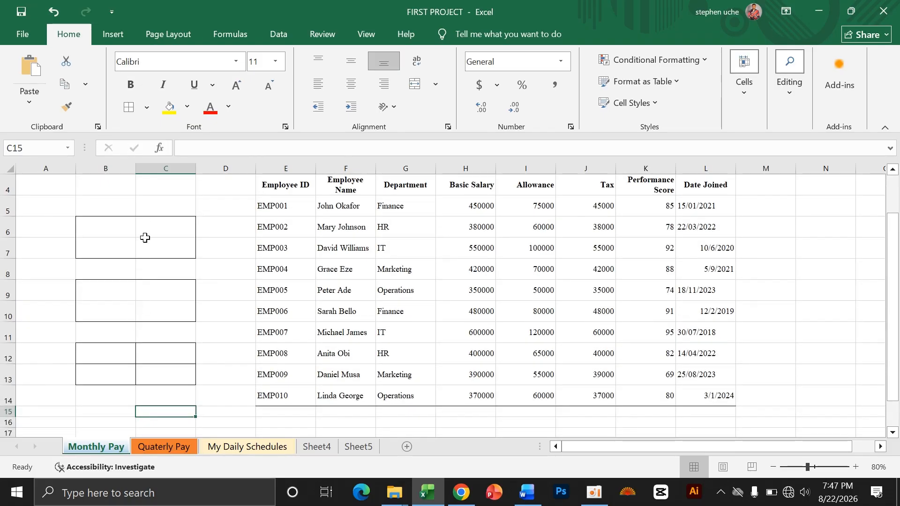
{"action": "scroll", "coordinate": [145, 240], "scroll_direction": "down", "scroll_amount": 1}
{"action": "scroll", "coordinate": [154, 267], "scroll_direction": "up", "scroll_amount": 1}
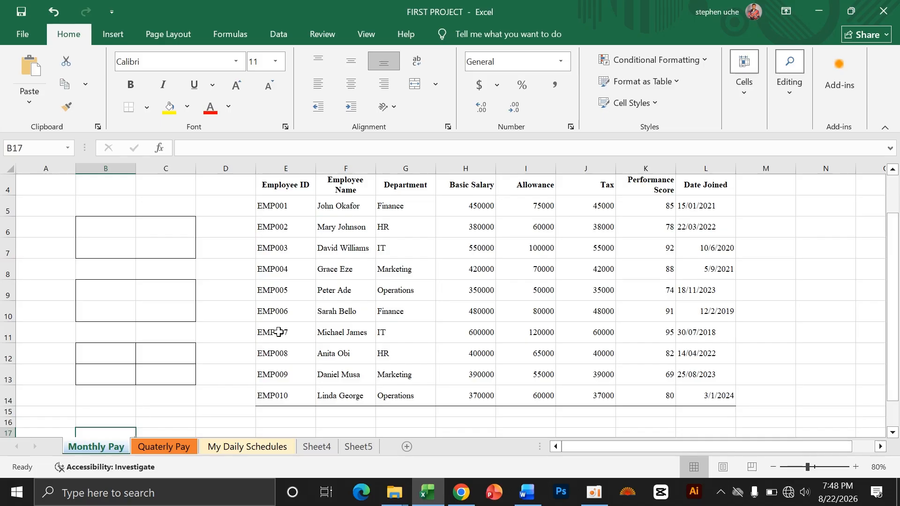
{"action": "scroll", "coordinate": [295, 301], "scroll_direction": "up", "scroll_amount": 1}
{"action": "scroll", "coordinate": [295, 301], "scroll_direction": "down", "scroll_amount": 1}
{"action": "scroll", "coordinate": [296, 301], "scroll_direction": "up", "scroll_amount": 1}
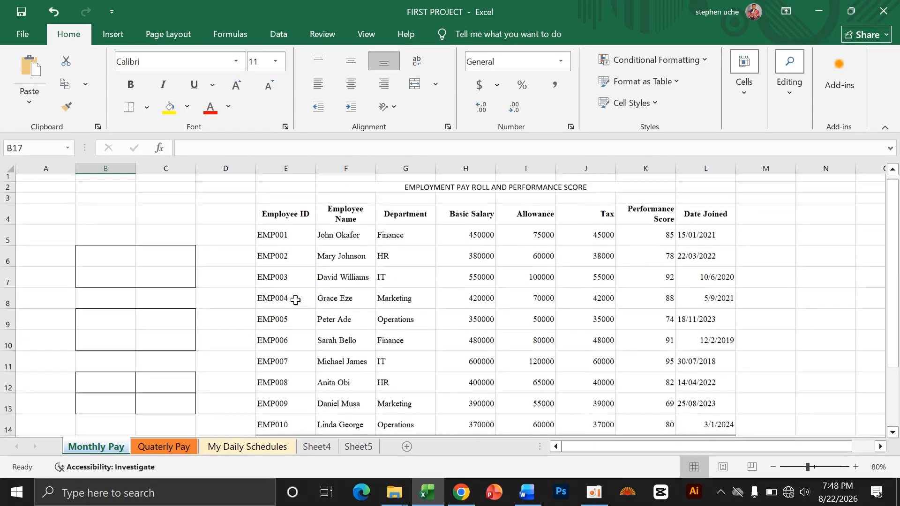
{"action": "left_click_drag", "start_coordinate": [284, 227], "coordinate": [693, 396]}
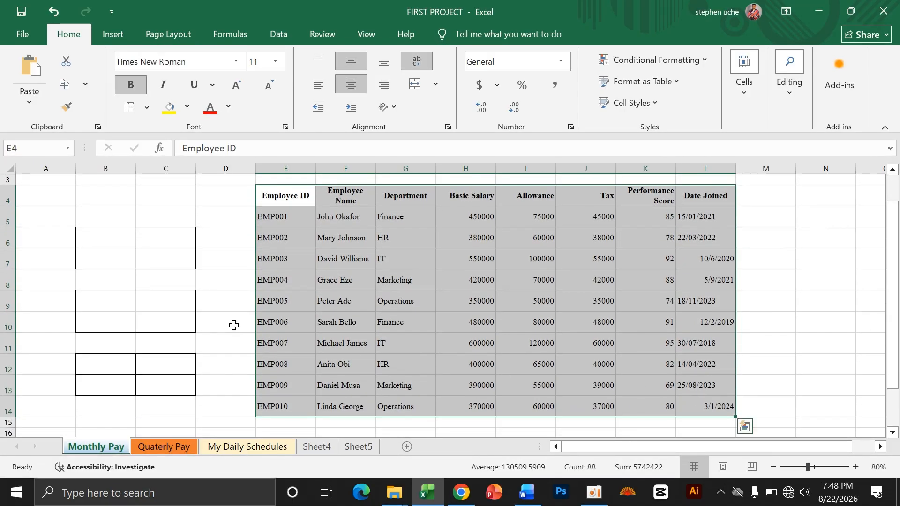
{"action": "left_click", "coordinate": [146, 107]}
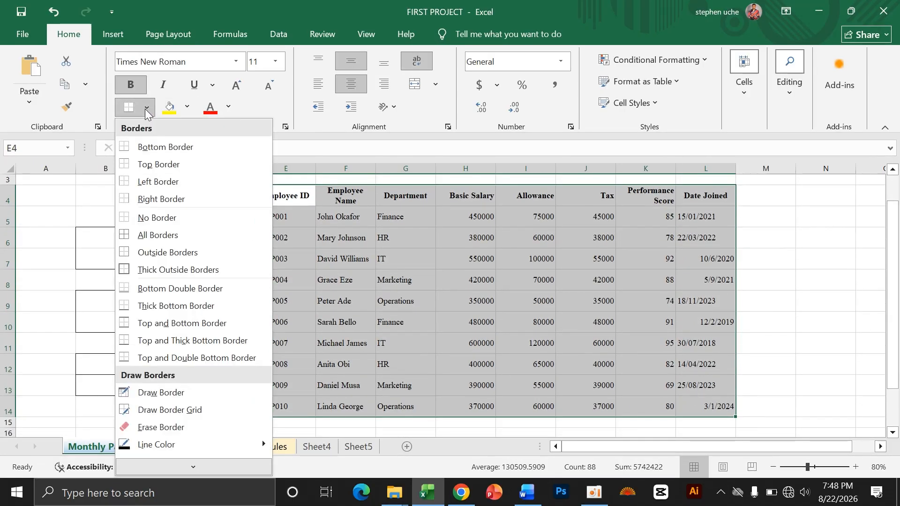
{"action": "left_click", "coordinate": [155, 238]}
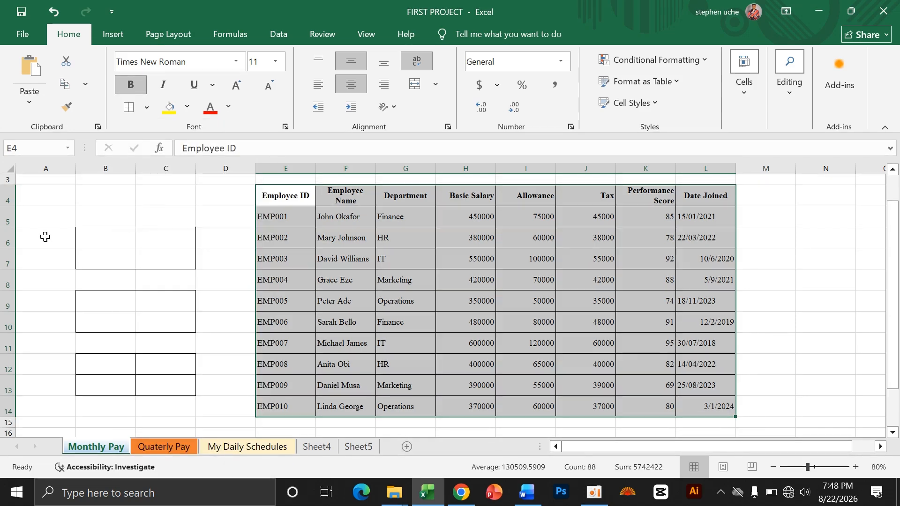
{"action": "left_click", "coordinate": [779, 272]}
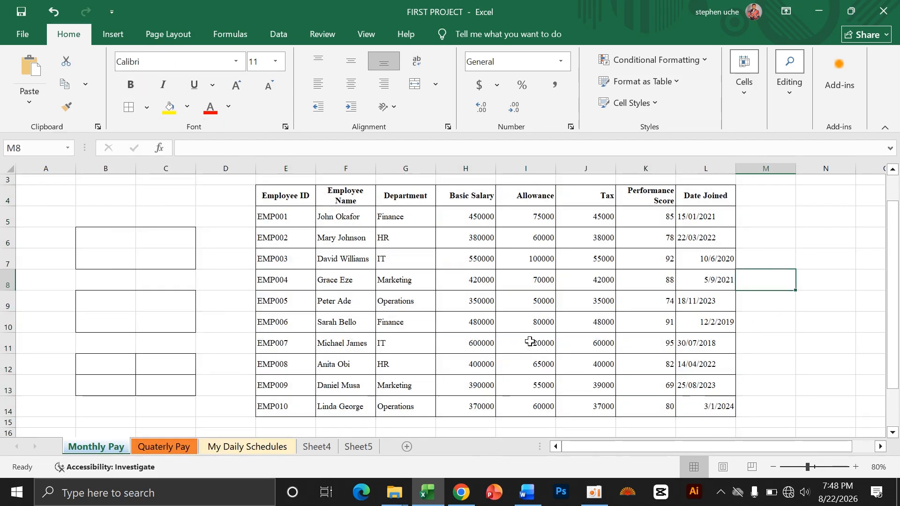
{"action": "scroll", "coordinate": [206, 262], "scroll_direction": "down", "scroll_amount": 1}
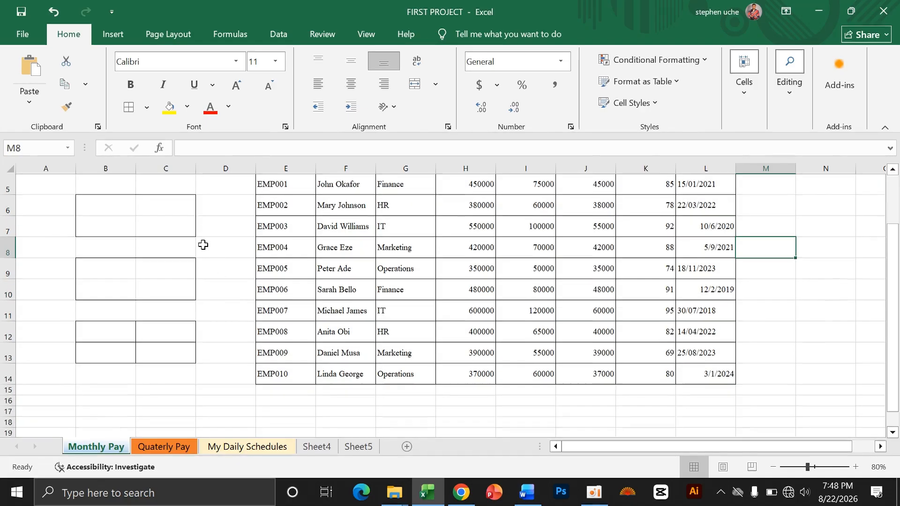
- Remove every border from the practice cell blocks in B6:C13 beside the payroll table
{"action": "scroll", "coordinate": [126, 234], "scroll_direction": "up", "scroll_amount": 1}
{"action": "left_click_drag", "start_coordinate": [101, 235], "coordinate": [164, 394]}
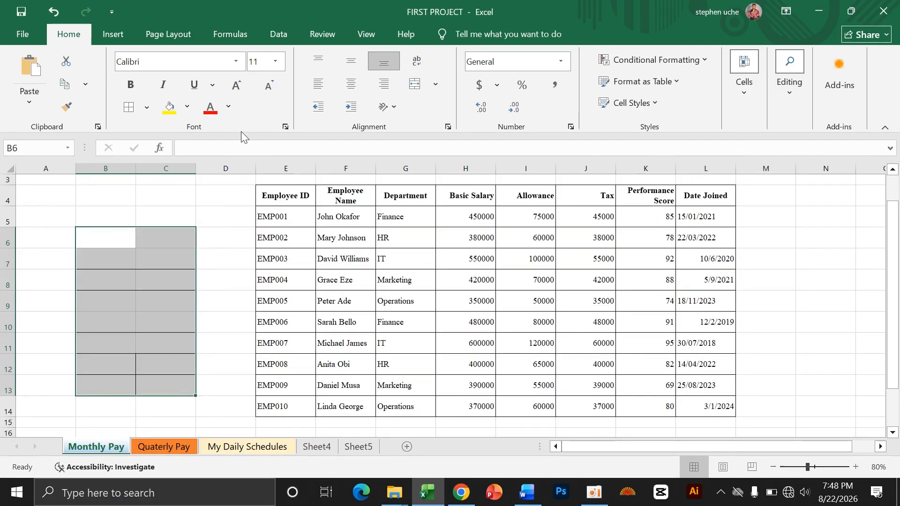
{"action": "left_click", "coordinate": [147, 108]}
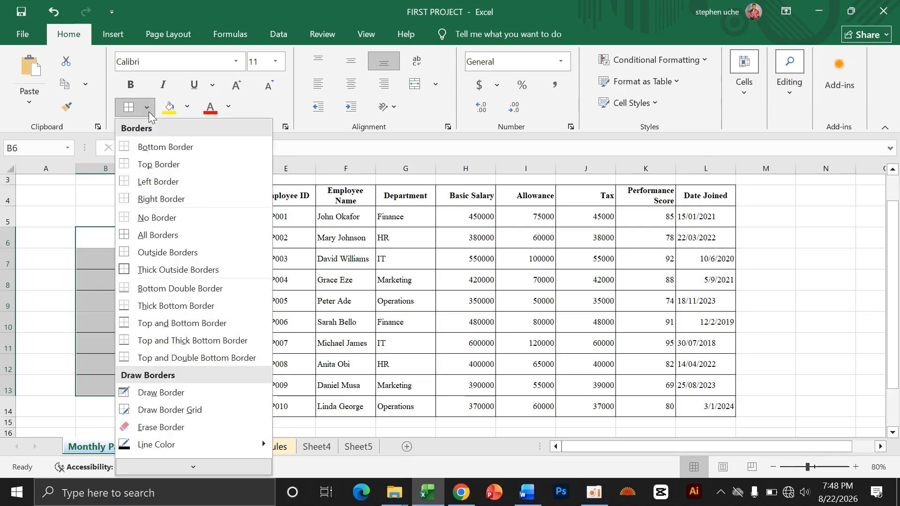
{"action": "left_click", "coordinate": [150, 218]}
{"action": "left_click", "coordinate": [97, 201]}
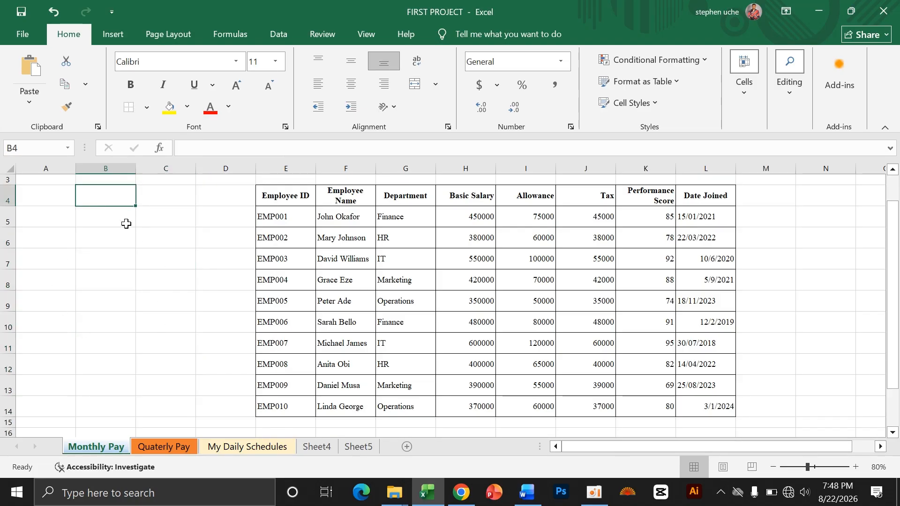
{"action": "scroll", "coordinate": [126, 281], "scroll_direction": "down", "scroll_amount": 1}
{"action": "scroll", "coordinate": [131, 312], "scroll_direction": "up", "scroll_amount": 1}
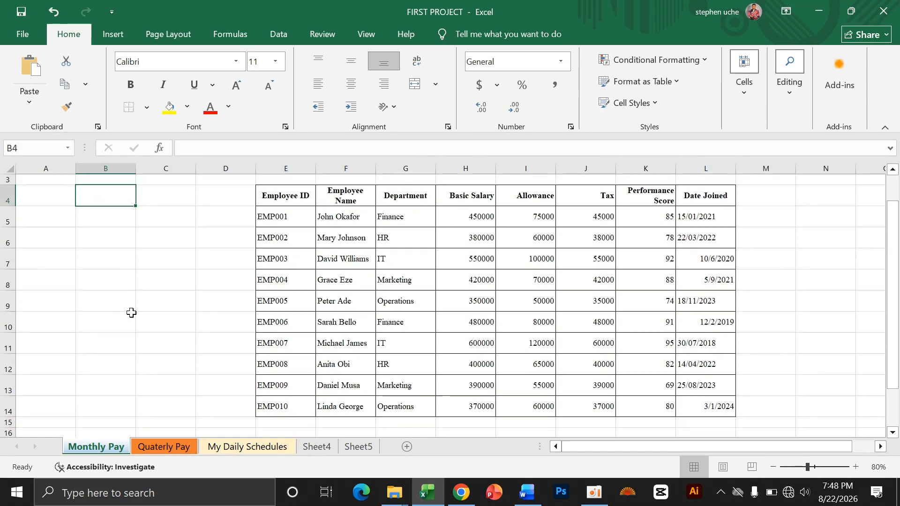
- Widen column F until the Employee Name header fits on one line, and slightly widen the Department column
{"action": "left_click", "coordinate": [145, 281]}
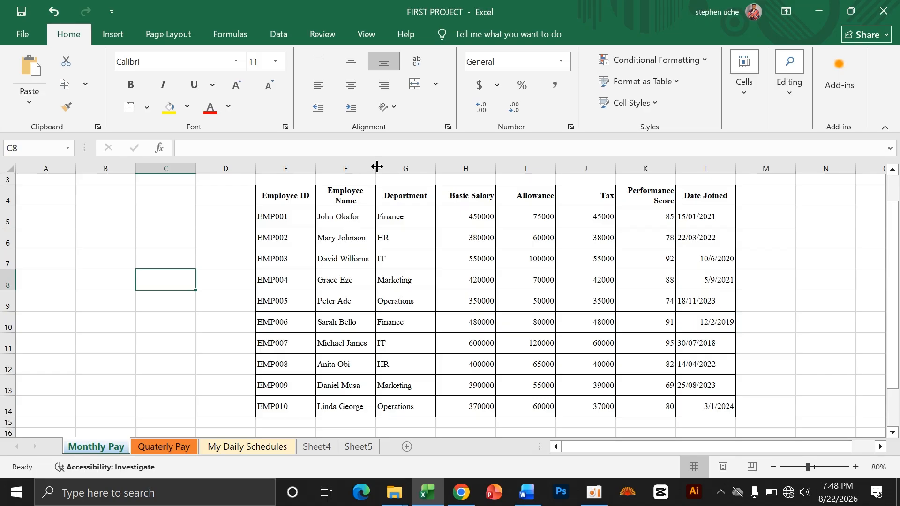
{"action": "left_click_drag", "start_coordinate": [377, 167], "coordinate": [384, 167]}
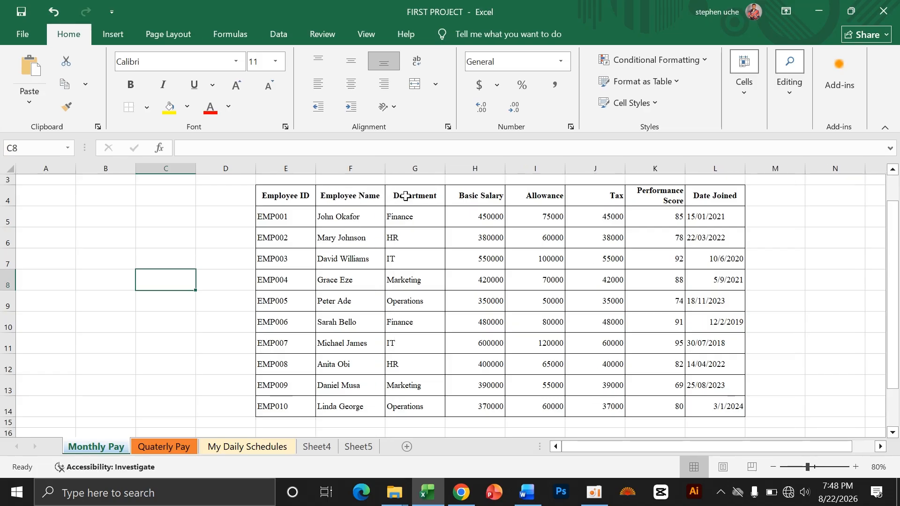
{"action": "left_click_drag", "start_coordinate": [445, 171], "coordinate": [448, 170]}
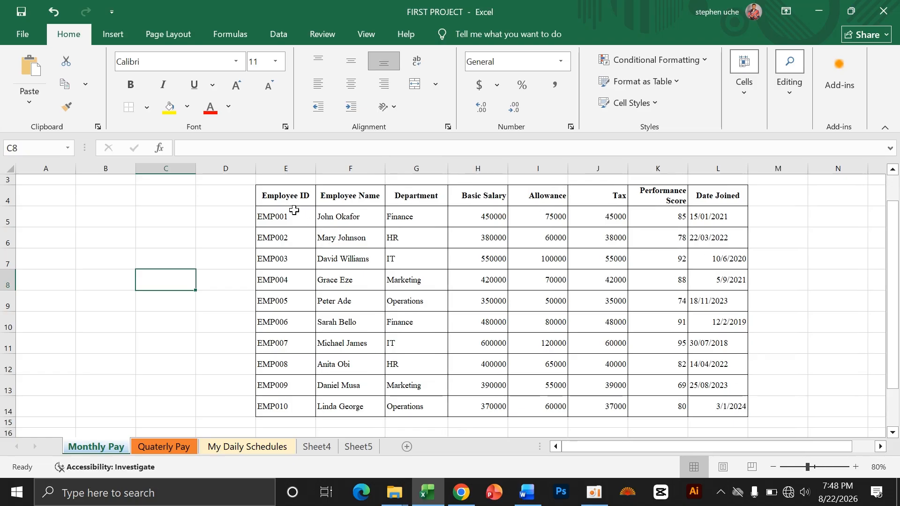
- Format the merged sheet title in F2 in bold Times New Roman
{"action": "scroll", "coordinate": [316, 235], "scroll_direction": "up", "scroll_amount": 1}
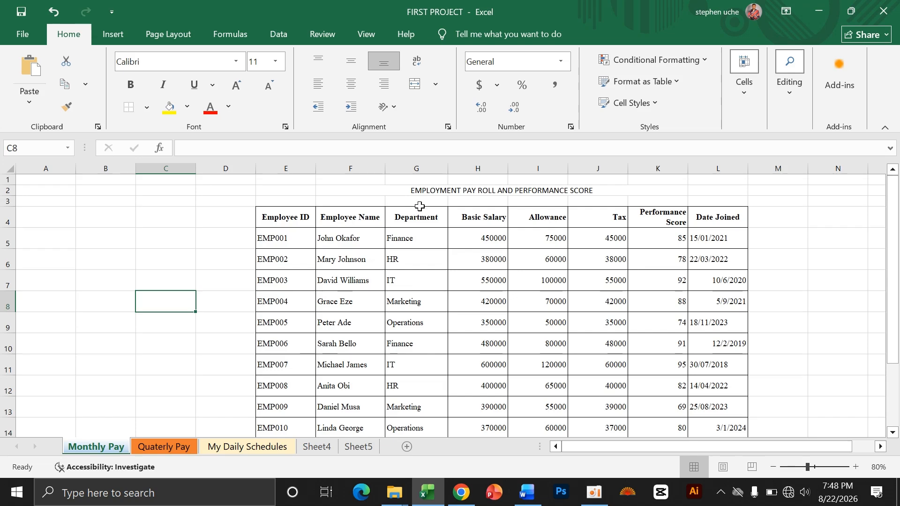
{"action": "left_click", "coordinate": [396, 240]}
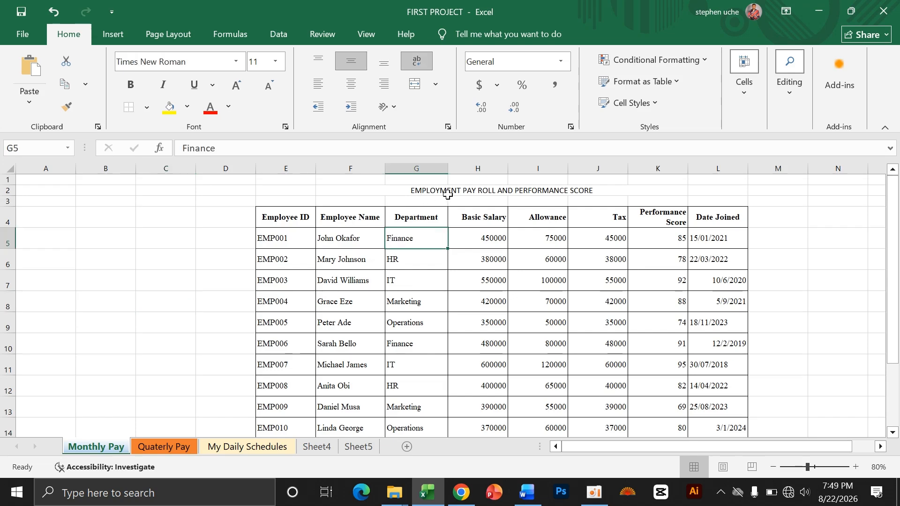
{"action": "left_click", "coordinate": [447, 194]}
{"action": "left_click", "coordinate": [404, 251]}
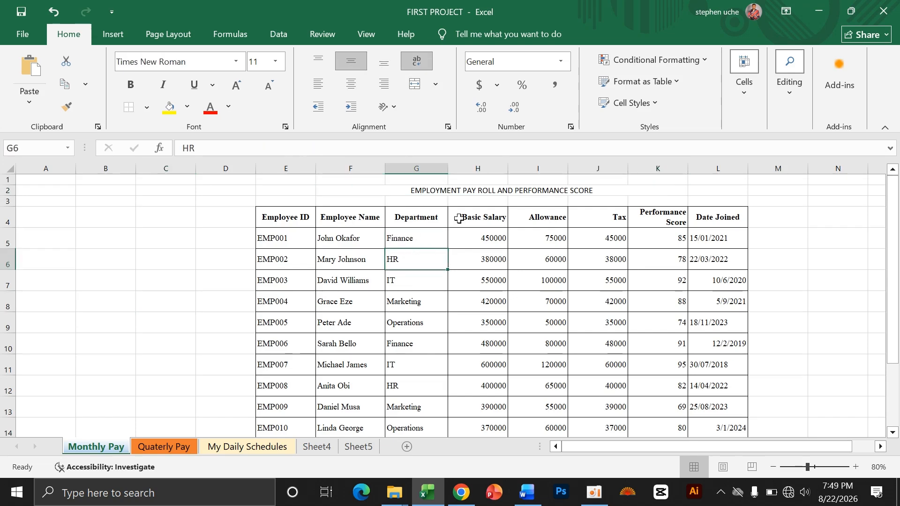
{"action": "left_click", "coordinate": [457, 190]}
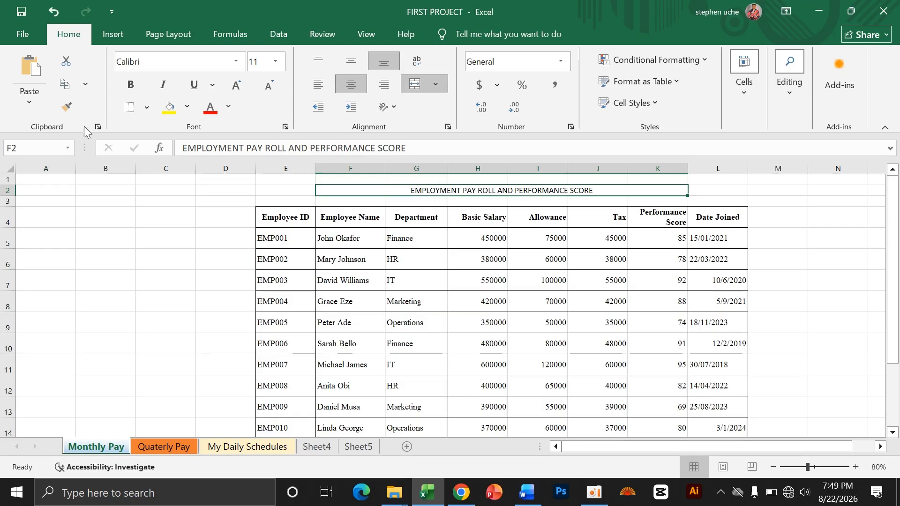
{"action": "left_click", "coordinate": [273, 239]}
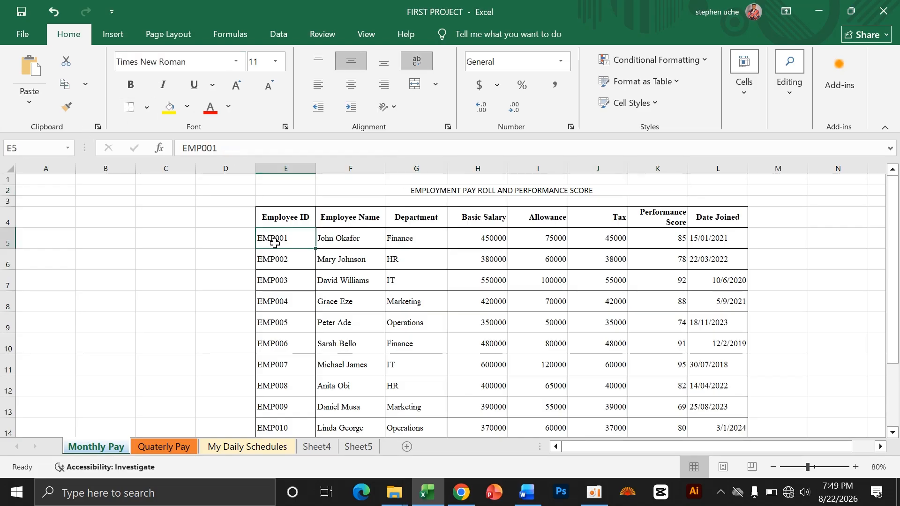
{"action": "left_click", "coordinate": [440, 187]}
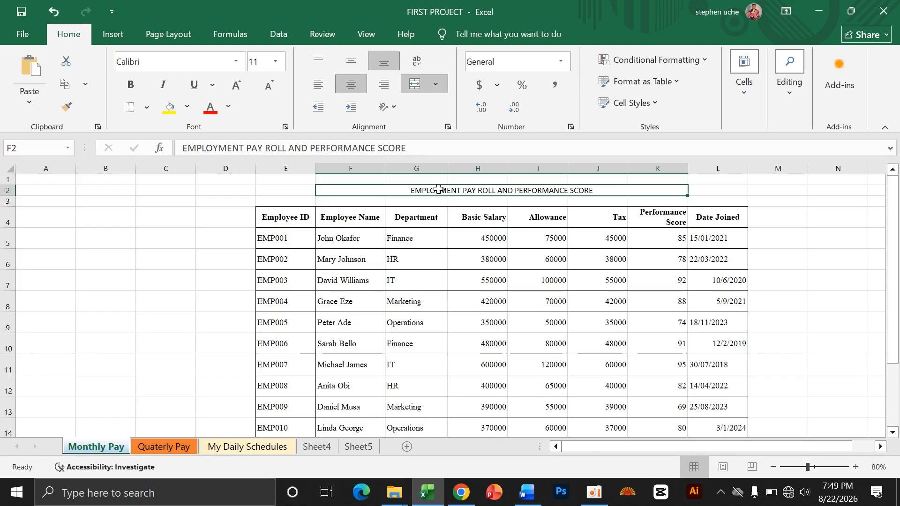
{"action": "left_click", "coordinate": [155, 61]}
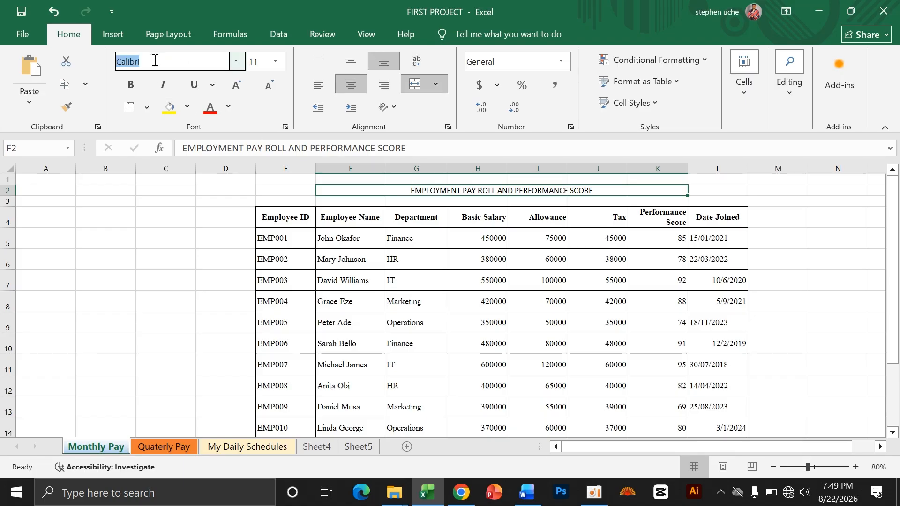
{"action": "type", "text": "Times New Roman"}
{"action": "key", "text": "Return"}
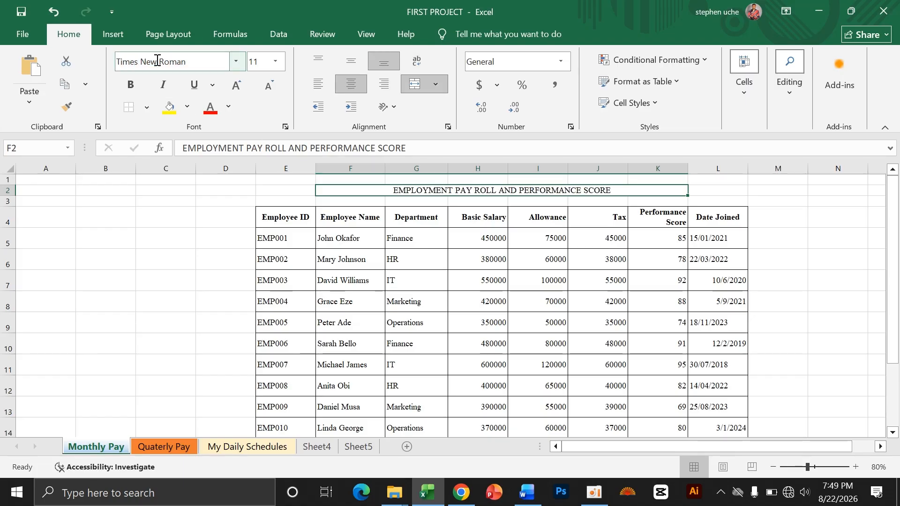
{"action": "left_click", "coordinate": [130, 84]}
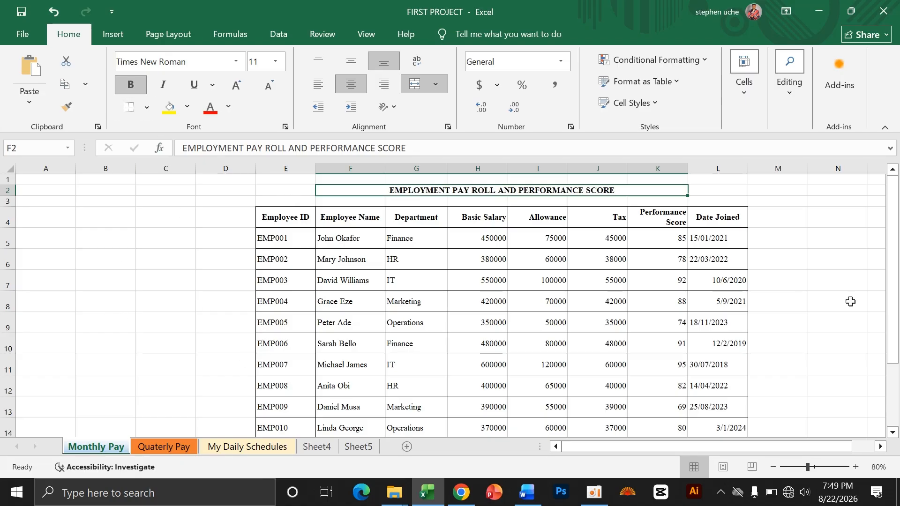
{"action": "left_click", "coordinate": [825, 259]}
- Widen column K until the Performance Score header fits on one line
{"action": "scroll", "coordinate": [514, 248], "scroll_direction": "down", "scroll_amount": 1}
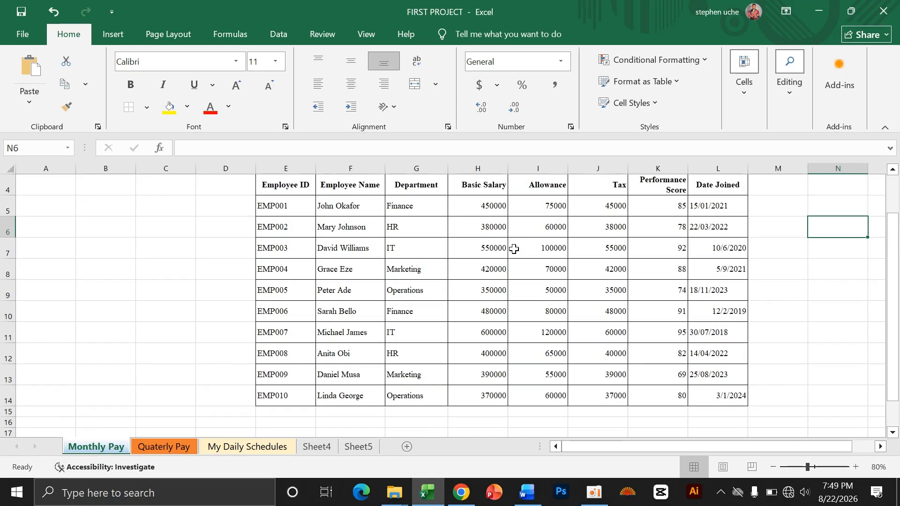
{"action": "scroll", "coordinate": [508, 283], "scroll_direction": "up", "scroll_amount": 1}
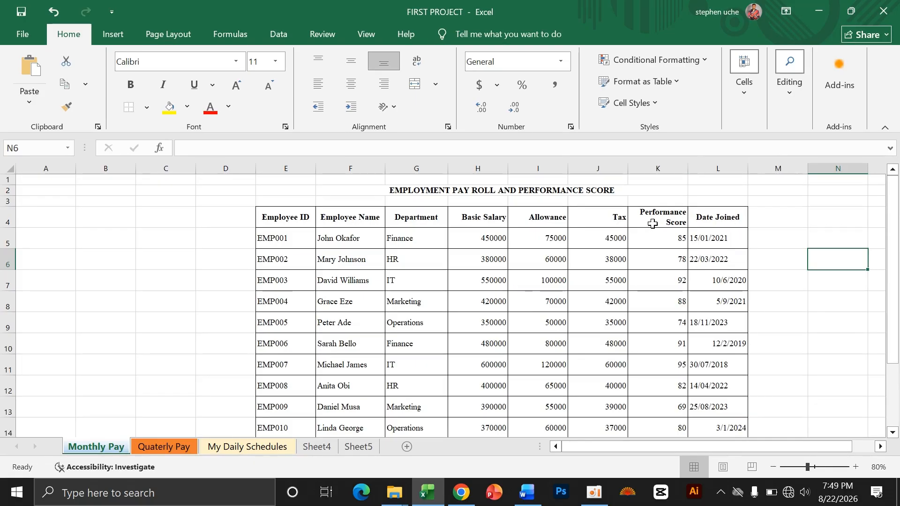
{"action": "left_click_drag", "start_coordinate": [688, 168], "coordinate": [706, 168]}
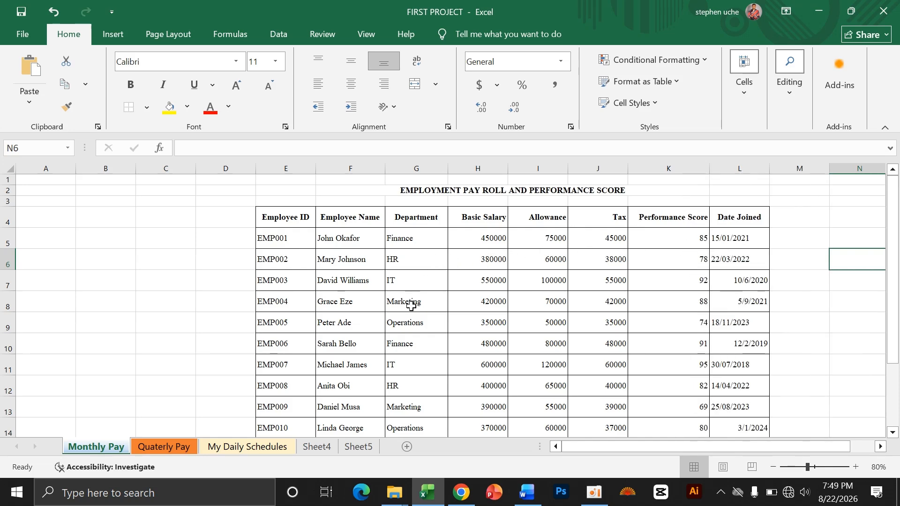
- Center the contents of columns E through L horizontally
{"action": "scroll", "coordinate": [412, 306], "scroll_direction": "down", "scroll_amount": 1}
{"action": "scroll", "coordinate": [415, 303], "scroll_direction": "up", "scroll_amount": 1}
{"action": "scroll", "coordinate": [327, 291], "scroll_direction": "down", "scroll_amount": 1}
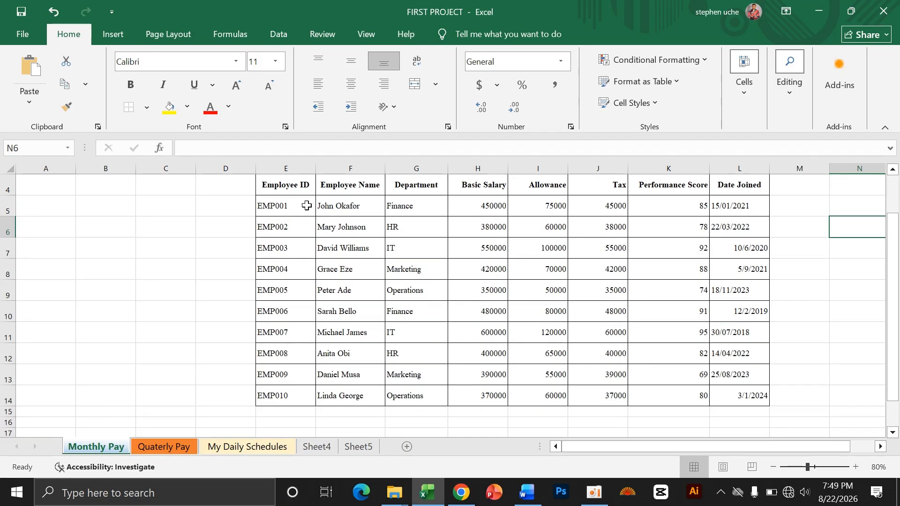
{"action": "scroll", "coordinate": [305, 197], "scroll_direction": "up", "scroll_amount": 1}
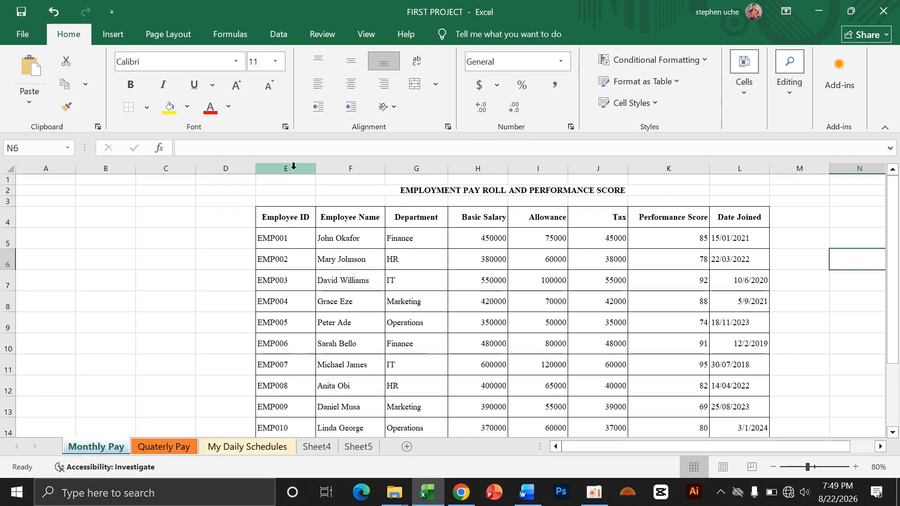
{"action": "left_click_drag", "start_coordinate": [294, 170], "coordinate": [727, 167]}
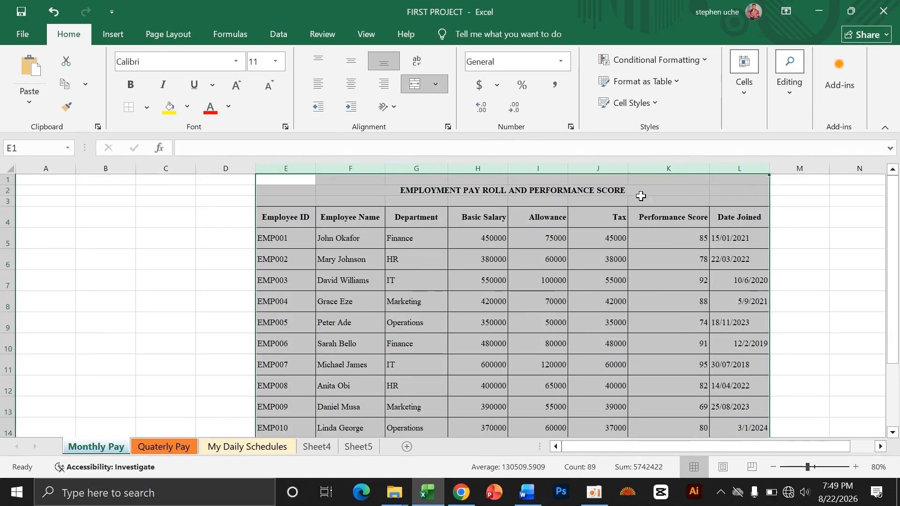
{"action": "left_click", "coordinate": [353, 85]}
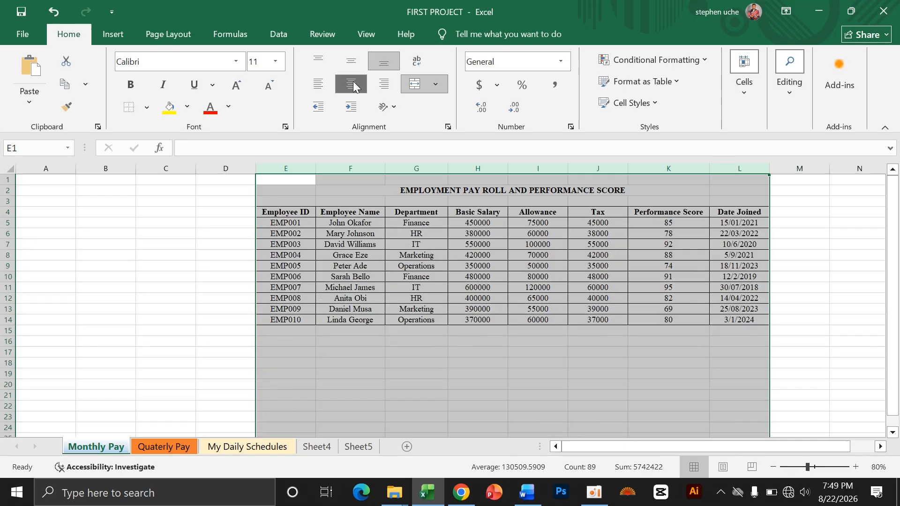
- Increase the height of all rows evenly across the whole Monthly Pay sheet to space out the payroll table
{"action": "left_click", "coordinate": [496, 374]}
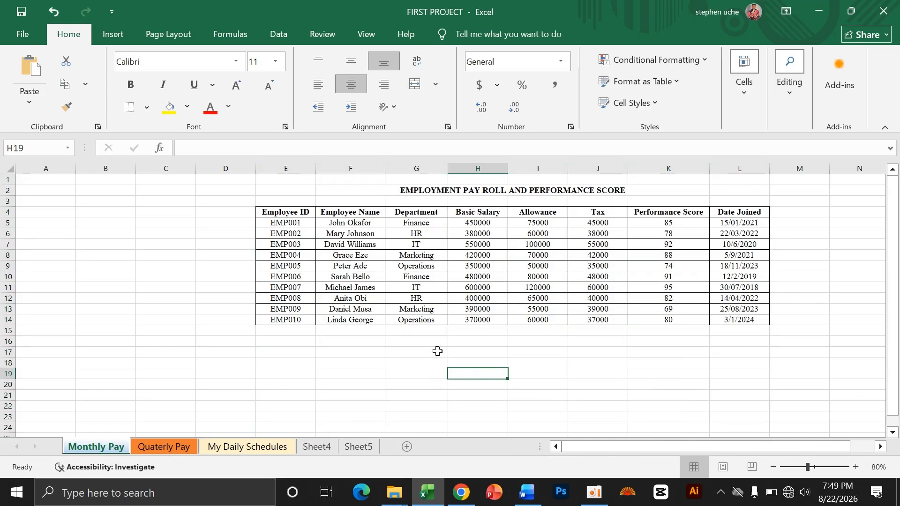
{"action": "left_click", "coordinate": [856, 467]}
{"action": "left_click_drag", "start_coordinate": [577, 443], "coordinate": [620, 446]}
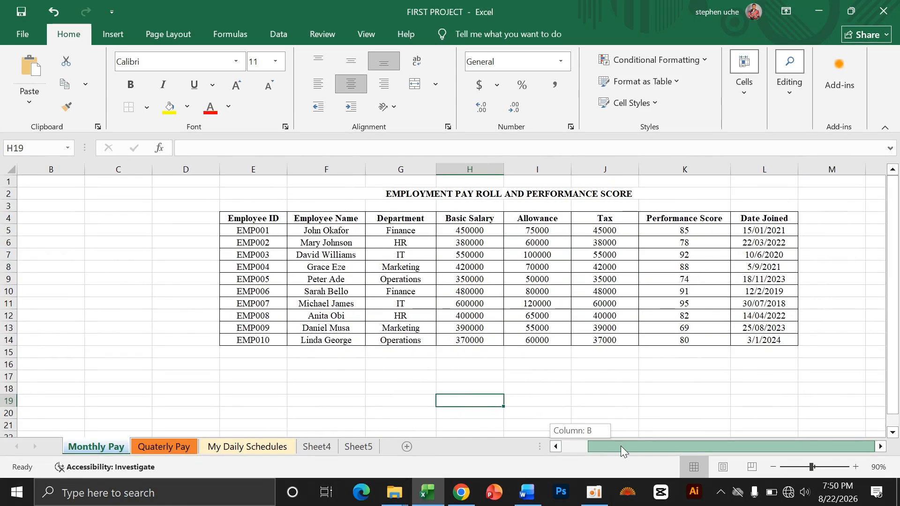
{"action": "left_click", "coordinate": [556, 378]}
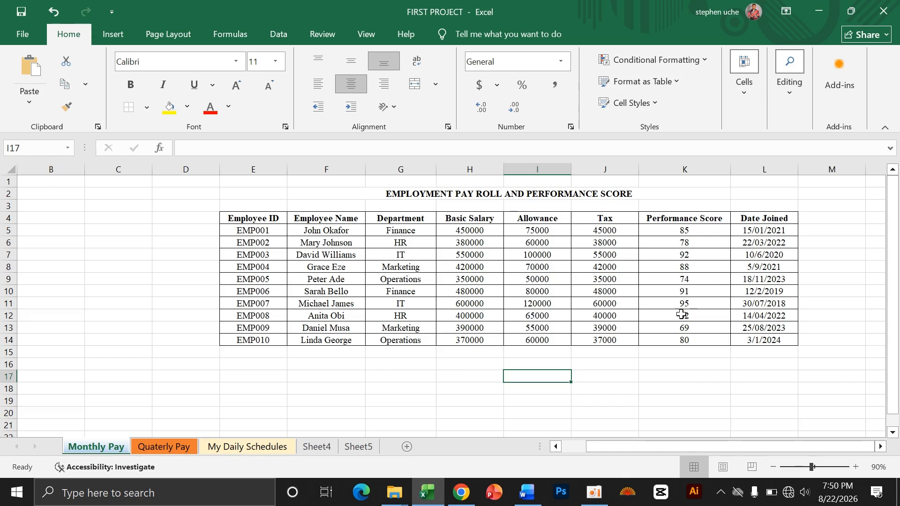
{"action": "left_click", "coordinate": [10, 169]}
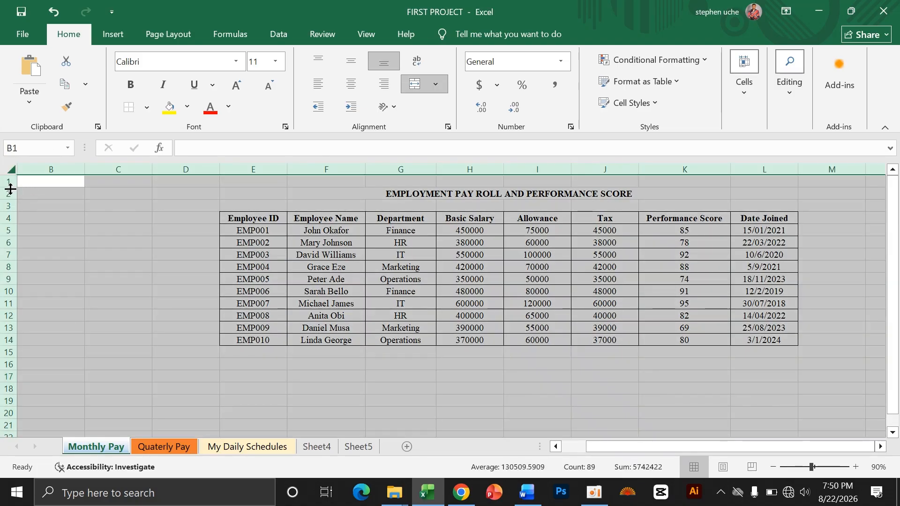
{"action": "left_click_drag", "start_coordinate": [10, 189], "coordinate": [9, 191]}
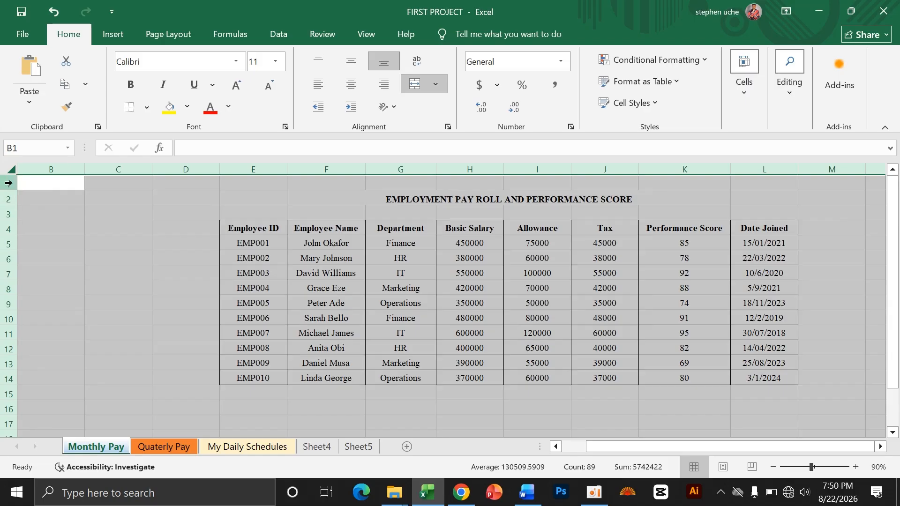
{"action": "left_click_drag", "start_coordinate": [11, 190], "coordinate": [11, 198]}
{"action": "left_click", "coordinate": [396, 310]}
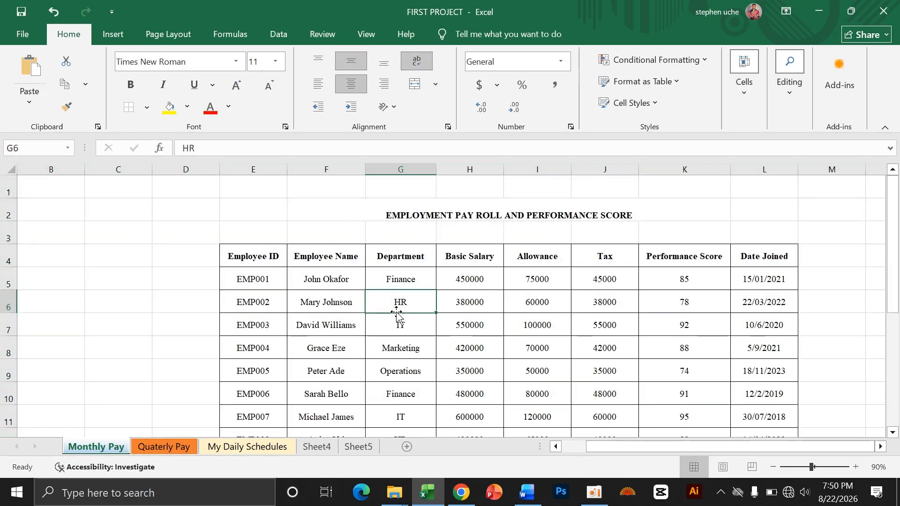
{"action": "scroll", "coordinate": [397, 312], "scroll_direction": "down", "scroll_amount": 1}
{"action": "scroll", "coordinate": [397, 312], "scroll_direction": "down", "scroll_amount": 1}
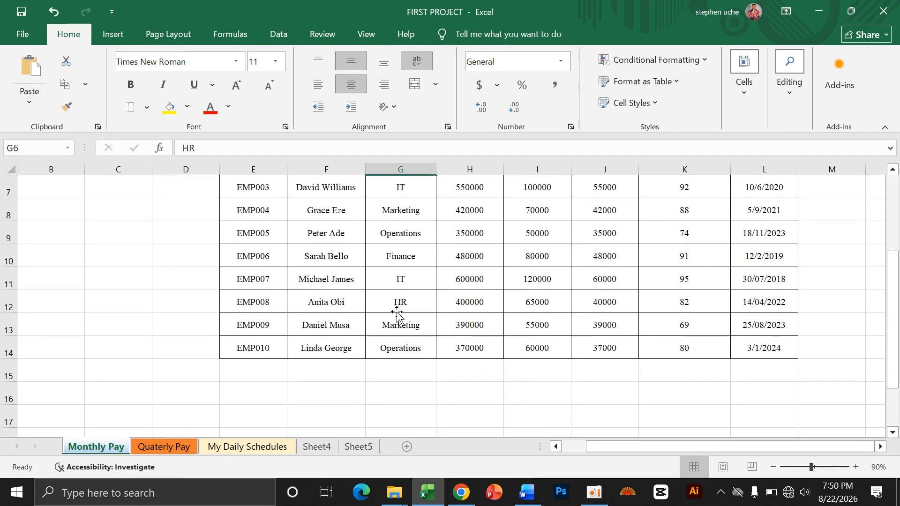
{"action": "scroll", "coordinate": [396, 312], "scroll_direction": "up", "scroll_amount": 1}
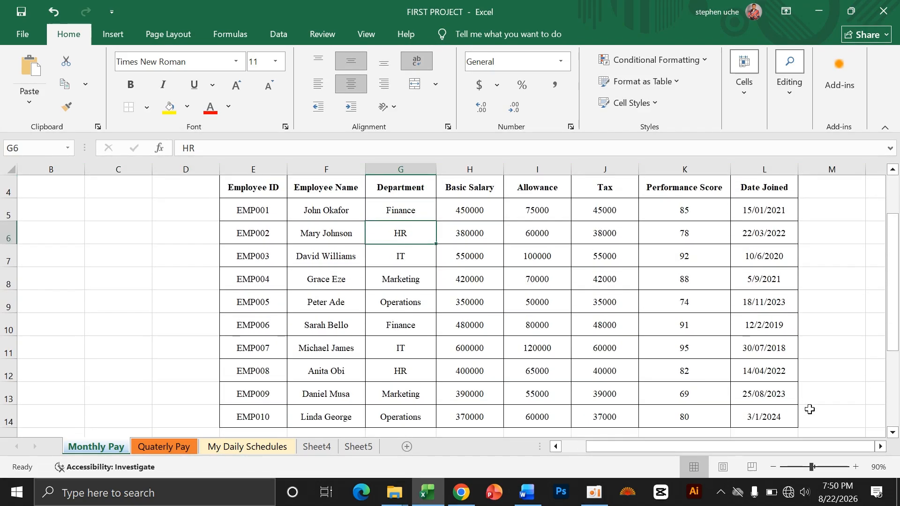
- Fill the table's header cells E4 through L4 with the lightest green theme color
{"action": "left_click", "coordinate": [773, 467]}
{"action": "scroll", "coordinate": [628, 363], "scroll_direction": "down", "scroll_amount": 1}
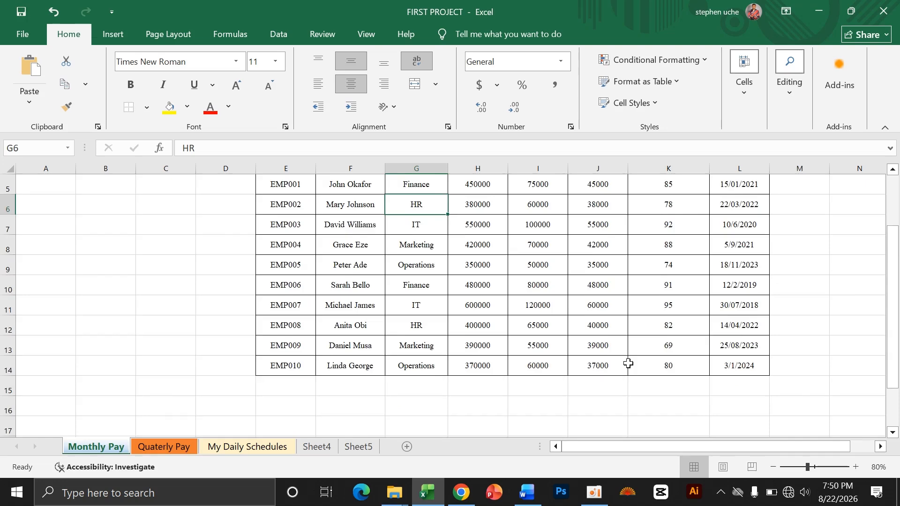
{"action": "scroll", "coordinate": [628, 363], "scroll_direction": "up", "scroll_amount": 1}
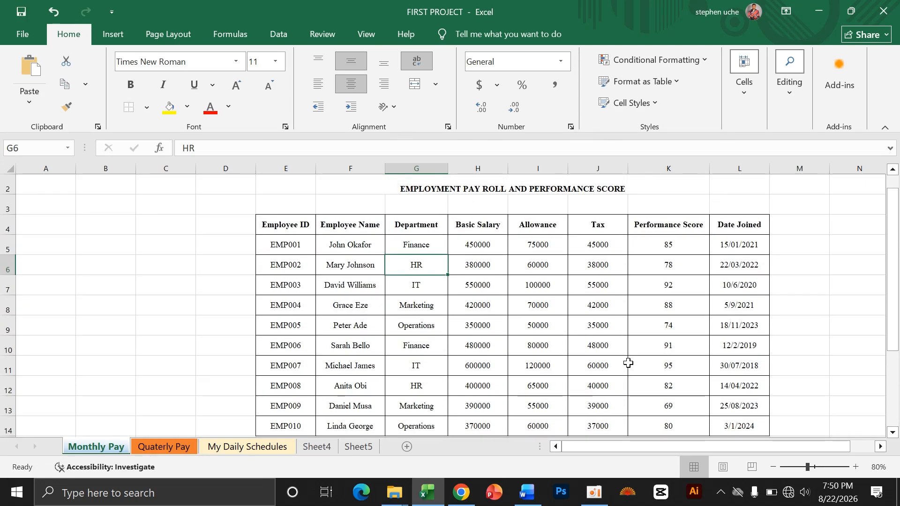
{"action": "scroll", "coordinate": [609, 312], "scroll_direction": "down", "scroll_amount": 1}
{"action": "scroll", "coordinate": [562, 300], "scroll_direction": "up", "scroll_amount": 1}
{"action": "left_click_drag", "start_coordinate": [287, 226], "coordinate": [764, 224]}
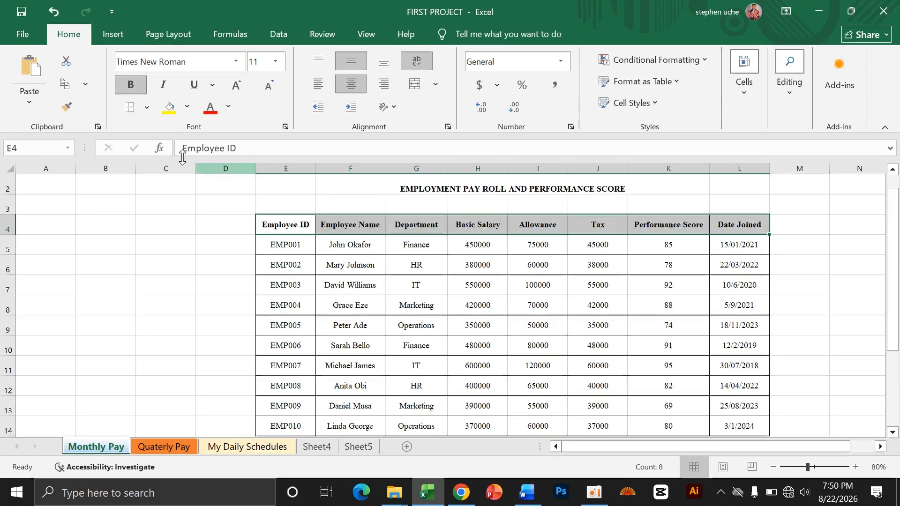
{"action": "left_click", "coordinate": [188, 109]}
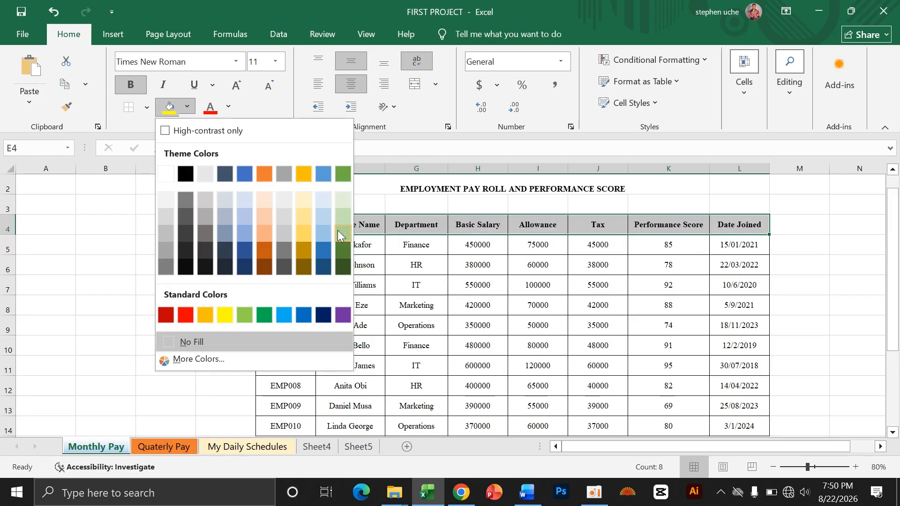
{"action": "left_click", "coordinate": [343, 200]}
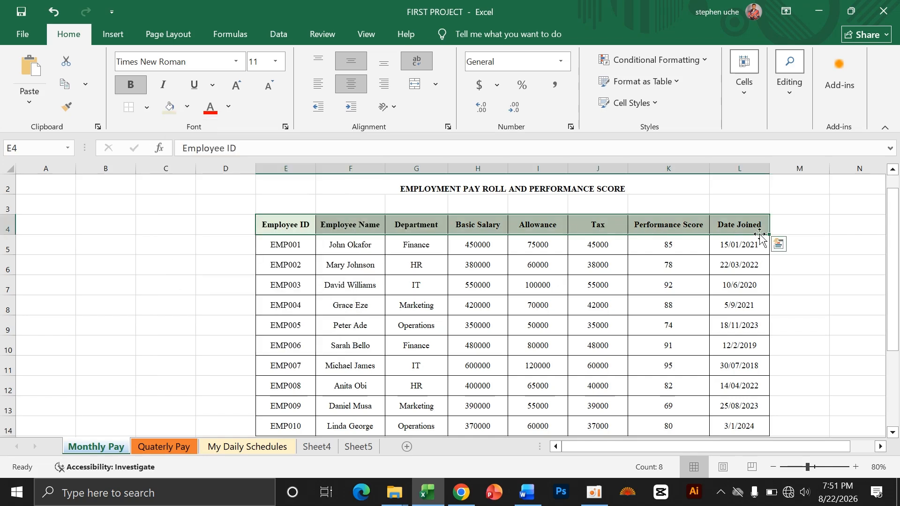
{"action": "left_click", "coordinate": [842, 207]}
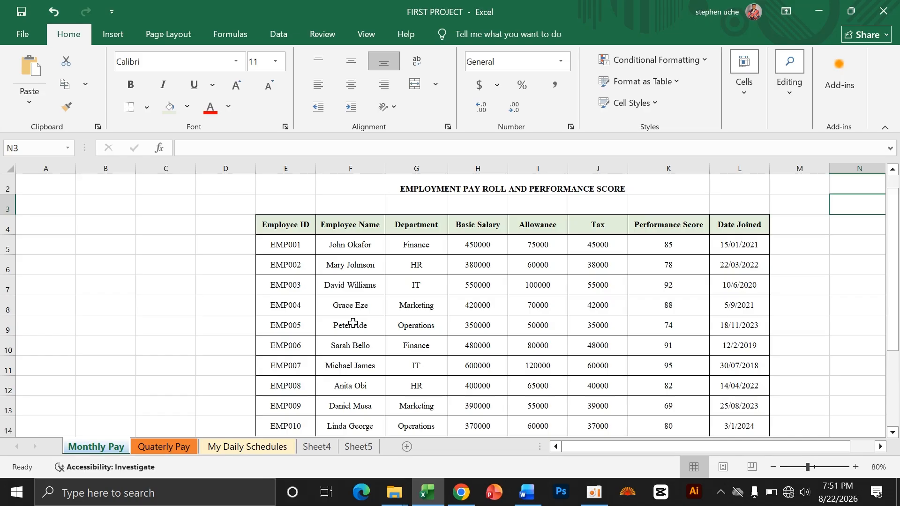
- Save the workbook with the formatted payroll table
{"action": "scroll", "coordinate": [515, 291], "scroll_direction": "down", "scroll_amount": 1}
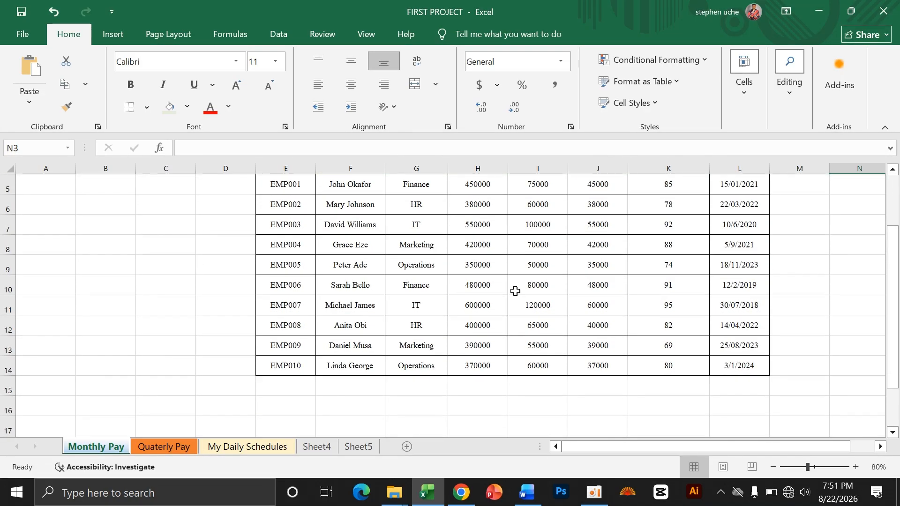
{"action": "scroll", "coordinate": [516, 291], "scroll_direction": "up", "scroll_amount": 1}
{"action": "scroll", "coordinate": [323, 356], "scroll_direction": "up", "scroll_amount": 1}
{"action": "scroll", "coordinate": [323, 354], "scroll_direction": "down", "scroll_amount": 1}
{"action": "scroll", "coordinate": [322, 352], "scroll_direction": "up", "scroll_amount": 1}
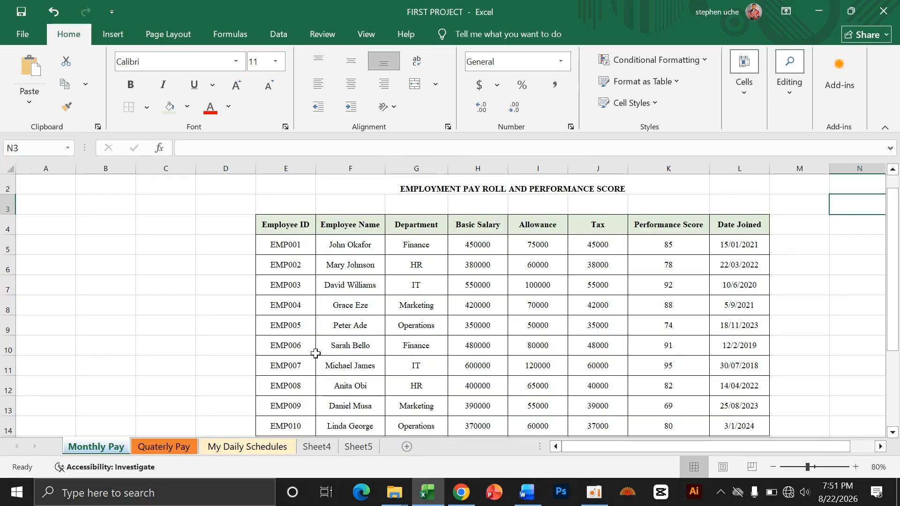
{"action": "scroll", "coordinate": [318, 349], "scroll_direction": "down", "scroll_amount": 1}
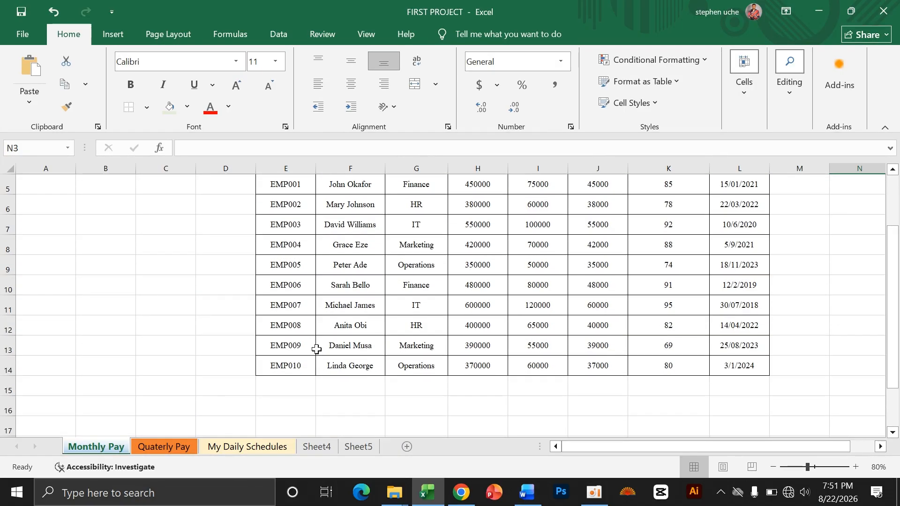
{"action": "scroll", "coordinate": [316, 347], "scroll_direction": "up", "scroll_amount": 1}
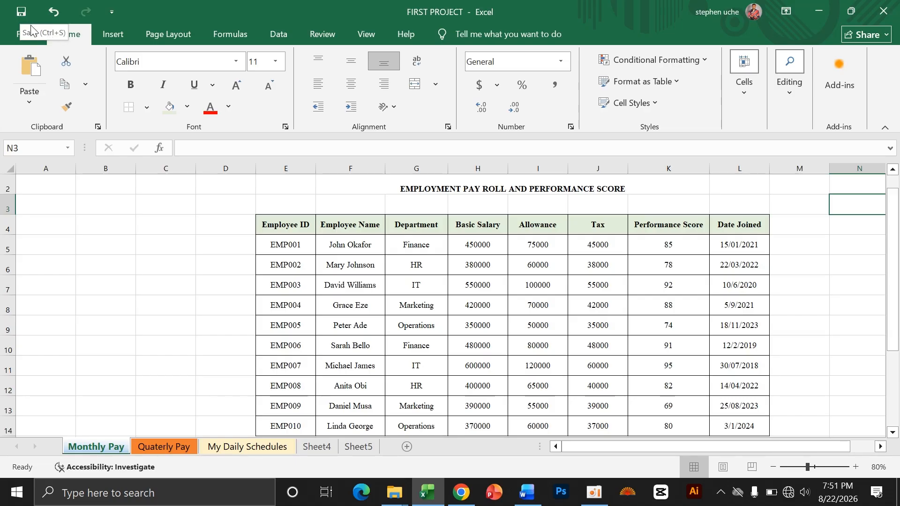
{"action": "left_click", "coordinate": [21, 13]}
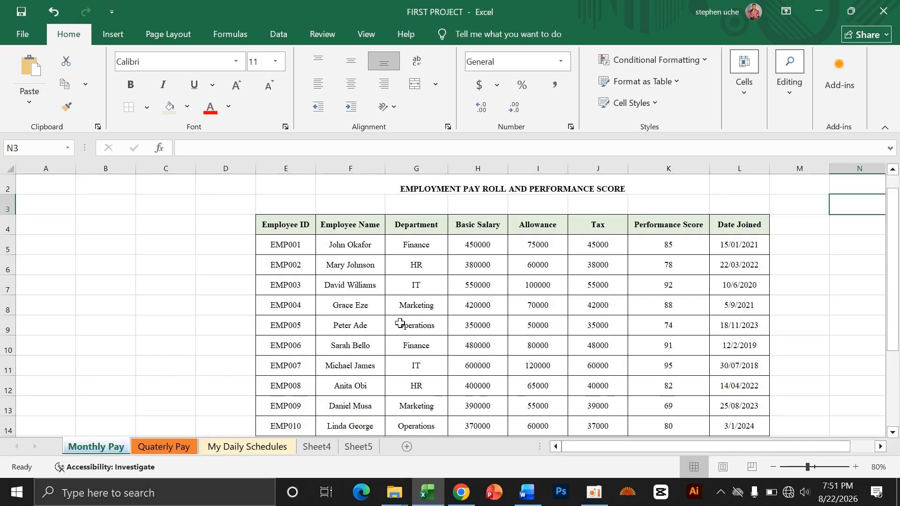
- Review the formatted payroll table from the title and header row down to the last employee record
{"action": "scroll", "coordinate": [426, 317], "scroll_direction": "down", "scroll_amount": 1}
{"action": "scroll", "coordinate": [425, 318], "scroll_direction": "down", "scroll_amount": 1}
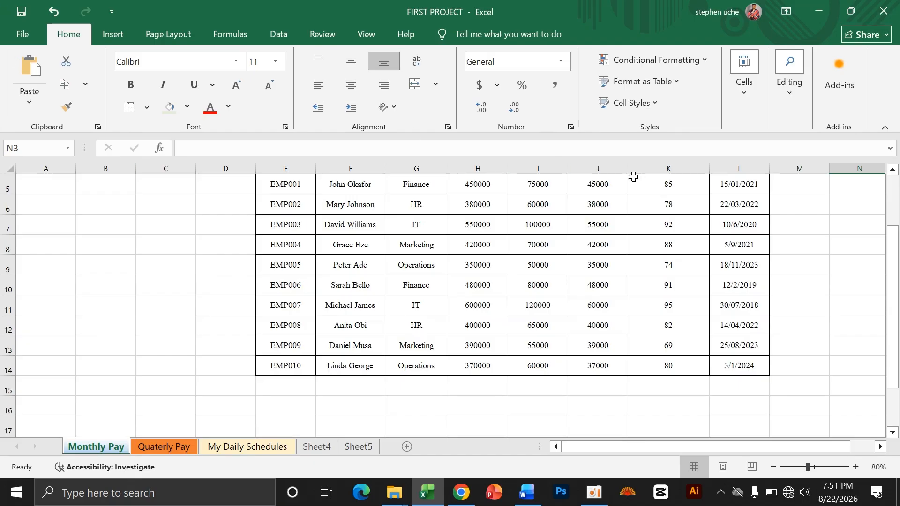
{"action": "scroll", "coordinate": [413, 263], "scroll_direction": "up", "scroll_amount": 2}
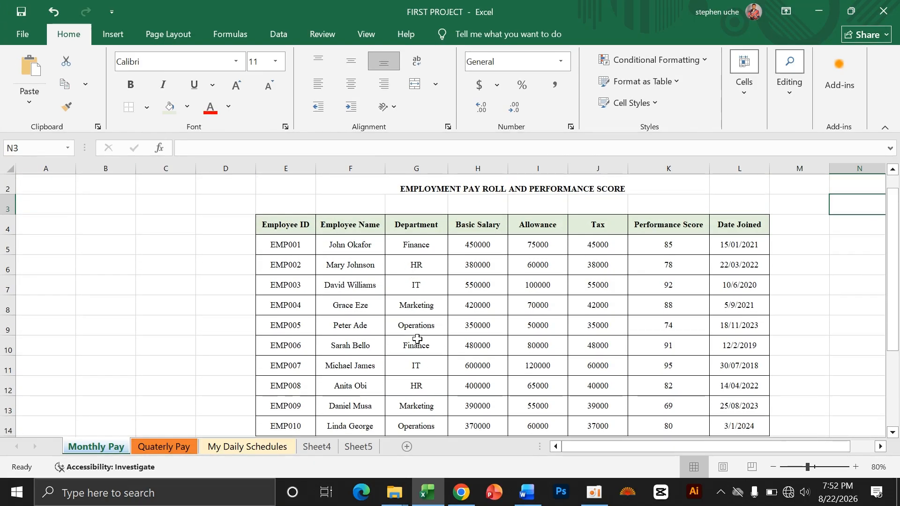
{"action": "scroll", "coordinate": [417, 339], "scroll_direction": "down", "scroll_amount": 1}
{"action": "scroll", "coordinate": [416, 334], "scroll_direction": "up", "scroll_amount": 1}
{"action": "scroll", "coordinate": [478, 243], "scroll_direction": "down", "scroll_amount": 1}
{"action": "scroll", "coordinate": [478, 245], "scroll_direction": "up", "scroll_amount": 2}
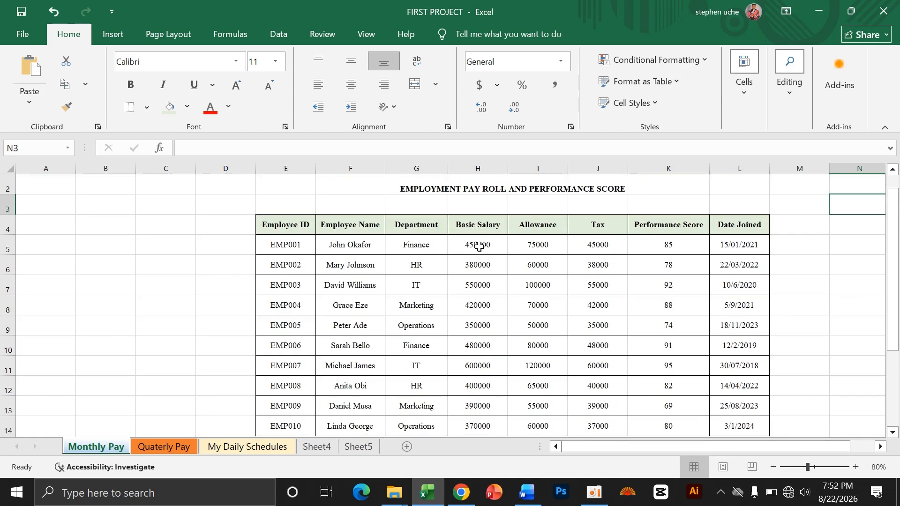
{"action": "scroll", "coordinate": [478, 247], "scroll_direction": "down", "scroll_amount": 1}
{"action": "scroll", "coordinate": [479, 246], "scroll_direction": "down", "scroll_amount": 1}
{"action": "scroll", "coordinate": [478, 248], "scroll_direction": "up", "scroll_amount": 1}
{"action": "scroll", "coordinate": [477, 251], "scroll_direction": "down", "scroll_amount": 2}
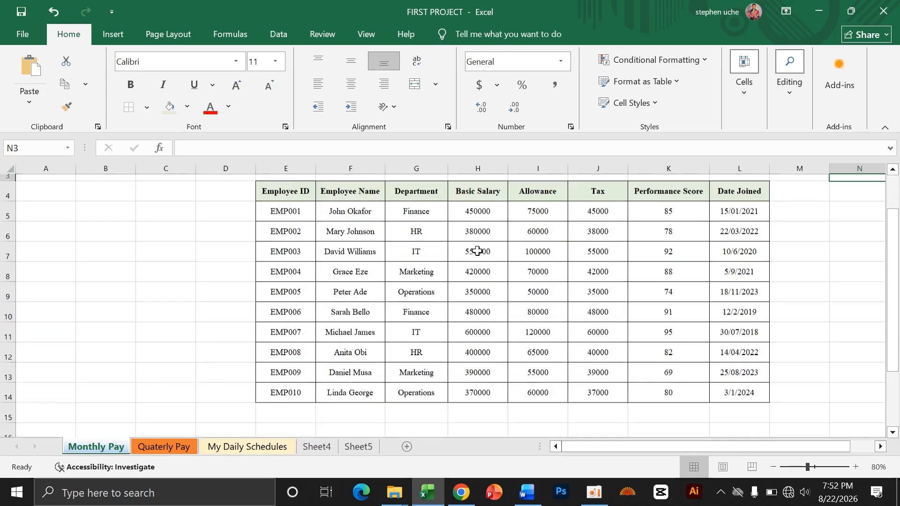
{"action": "scroll", "coordinate": [477, 250], "scroll_direction": "up", "scroll_amount": 1}
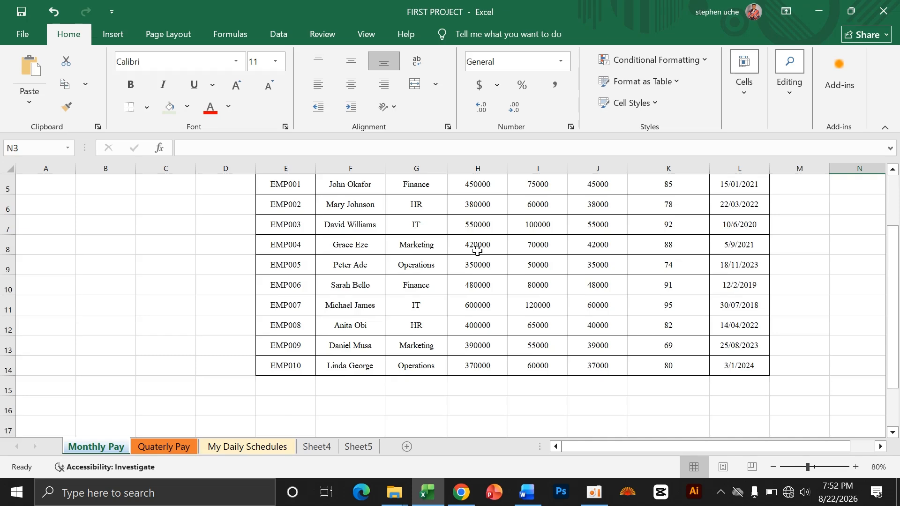
{"action": "scroll", "coordinate": [477, 250], "scroll_direction": "up", "scroll_amount": 1}
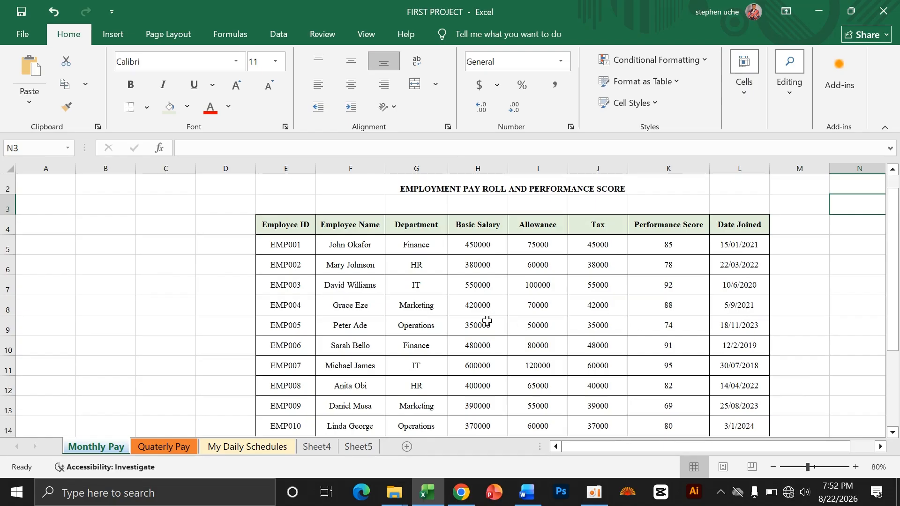
- Apply the Number format to the Basic Salary values in H5 through H14
{"action": "scroll", "coordinate": [479, 248], "scroll_direction": "down", "scroll_amount": 1}
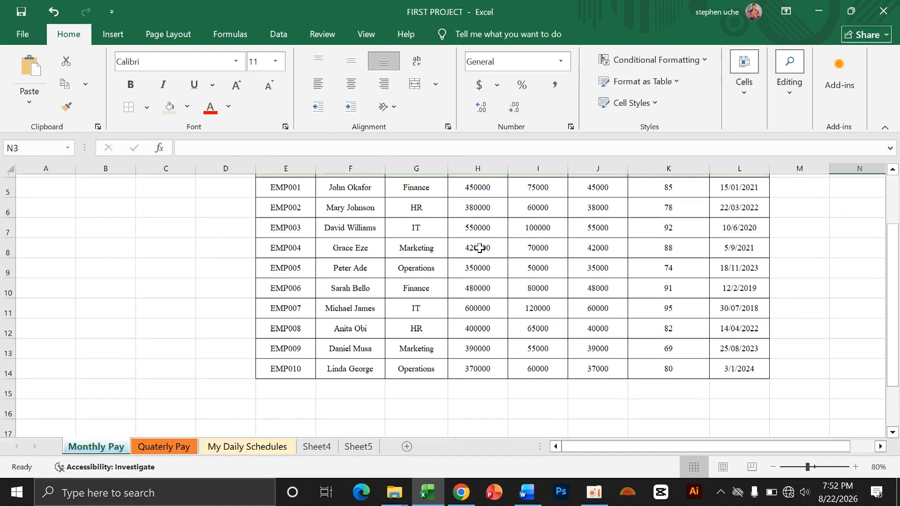
{"action": "left_click_drag", "start_coordinate": [481, 185], "coordinate": [484, 364]}
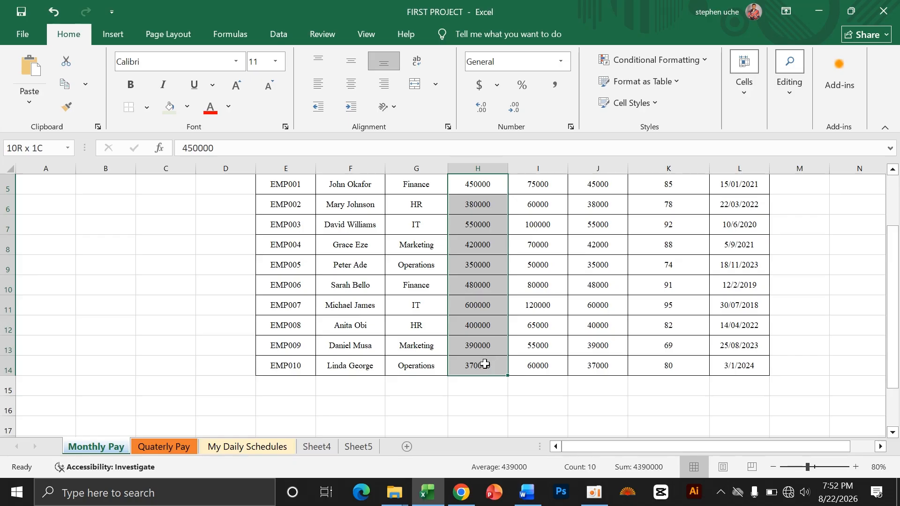
{"action": "scroll", "coordinate": [445, 343], "scroll_direction": "up", "scroll_amount": 1}
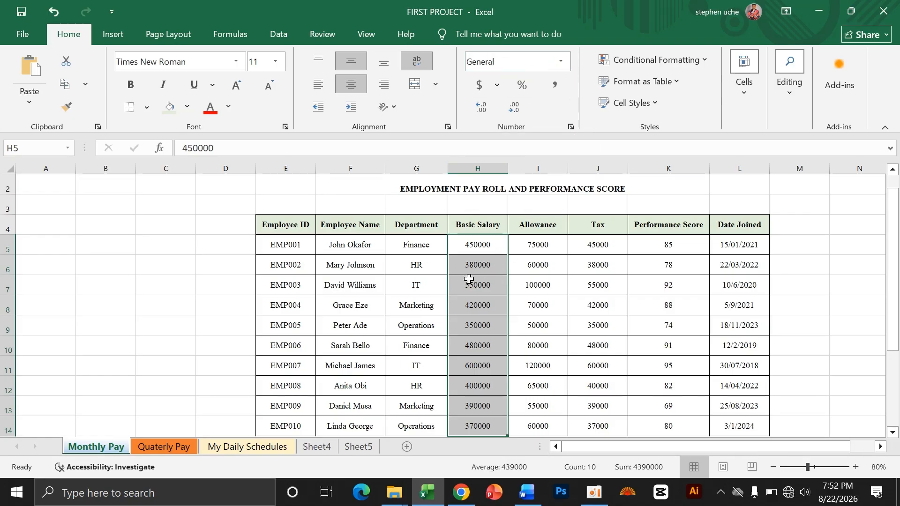
{"action": "left_click", "coordinate": [562, 63]}
{"action": "left_click", "coordinate": [563, 65]}
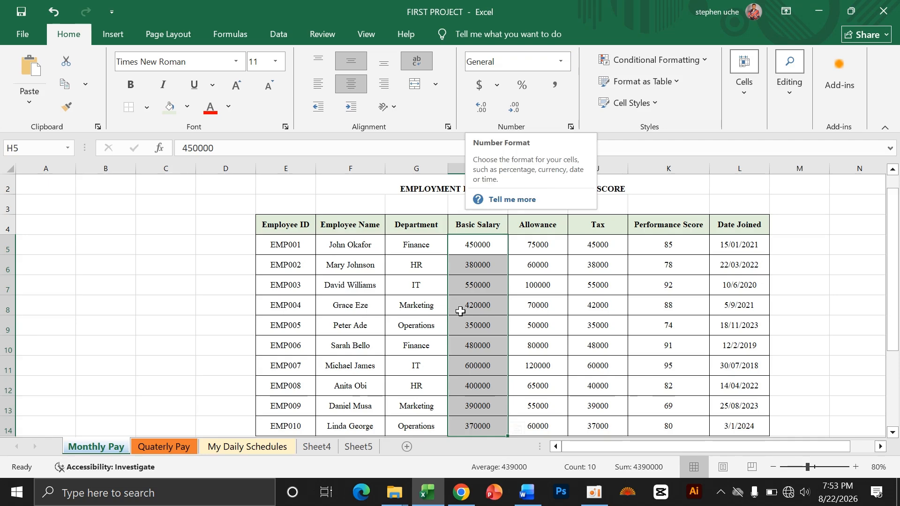
{"action": "scroll", "coordinate": [475, 244], "scroll_direction": "down", "scroll_amount": 1}
{"action": "scroll", "coordinate": [475, 244], "scroll_direction": "down", "scroll_amount": 1}
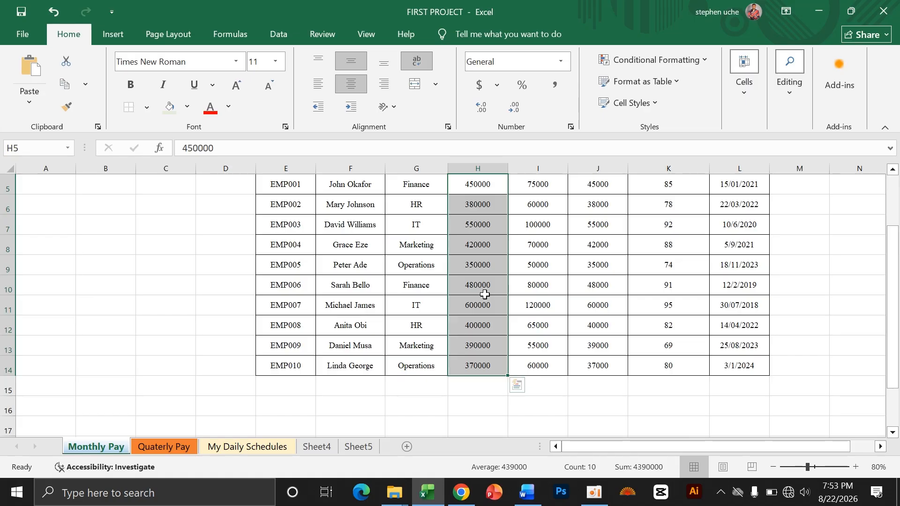
{"action": "left_click", "coordinate": [586, 496]}
{"action": "left_click", "coordinate": [585, 497]}
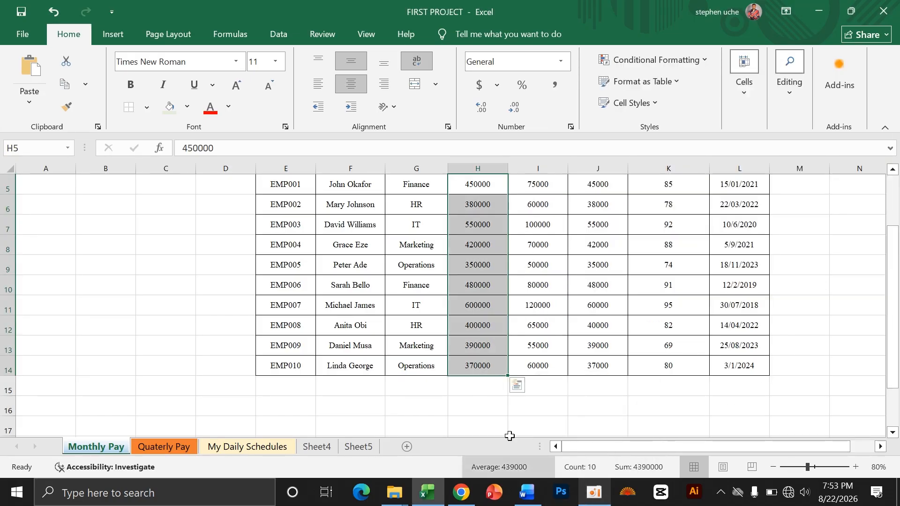
{"action": "scroll", "coordinate": [476, 317], "scroll_direction": "up", "scroll_amount": 2}
{"action": "scroll", "coordinate": [476, 317], "scroll_direction": "down", "scroll_amount": 2}
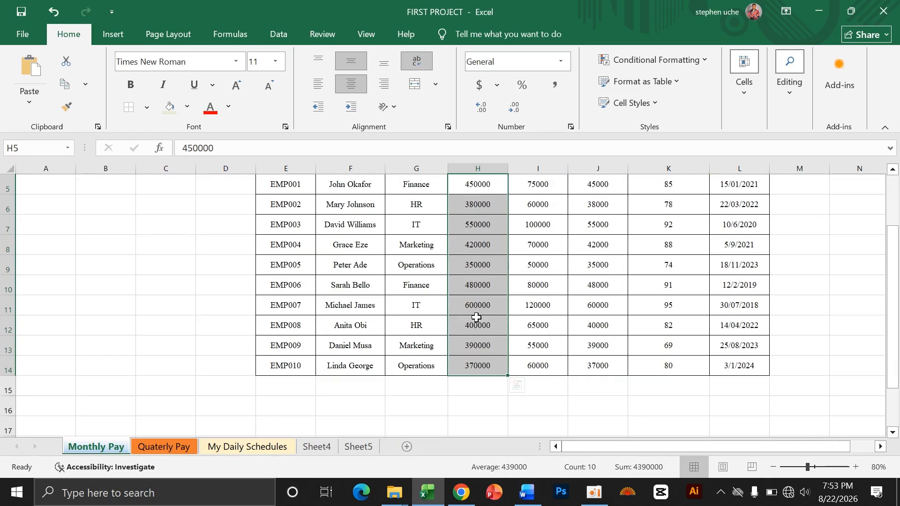
{"action": "left_click", "coordinate": [562, 61]}
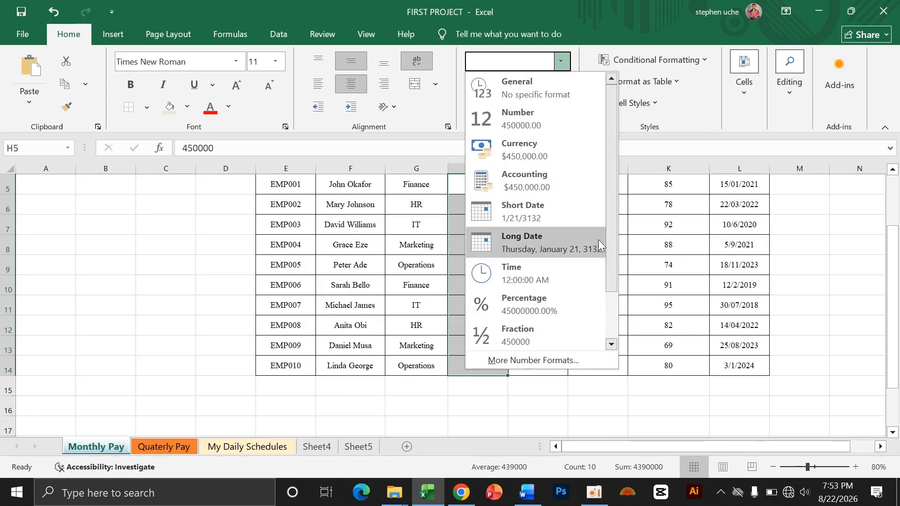
{"action": "left_click", "coordinate": [536, 129]}
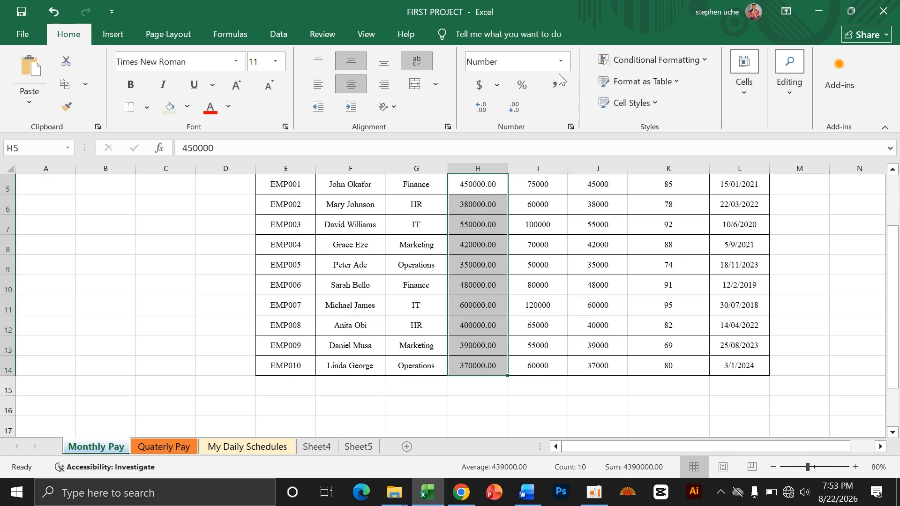
- Apply the Currency format to the Basic Salary values in H5 through H14
{"action": "left_click", "coordinate": [561, 61]}
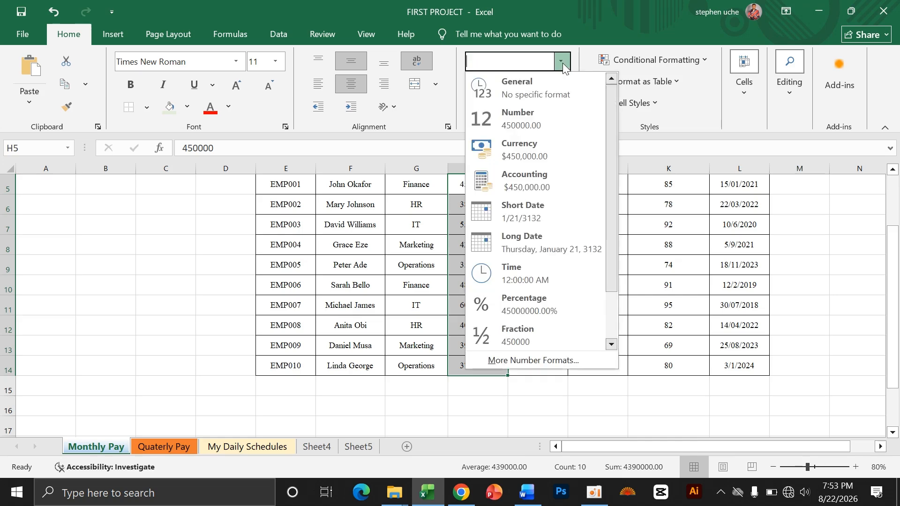
{"action": "left_click", "coordinate": [541, 151]}
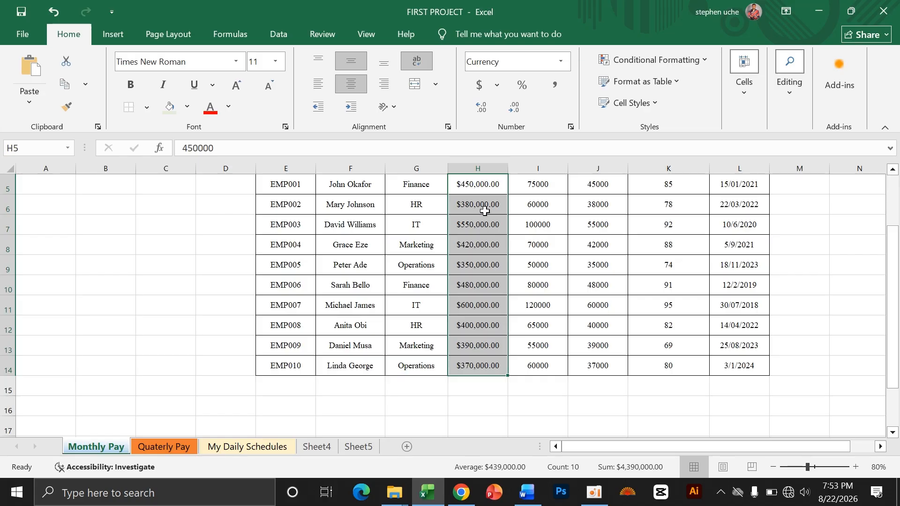
{"action": "scroll", "coordinate": [480, 211], "scroll_direction": "up", "scroll_amount": 1}
{"action": "scroll", "coordinate": [475, 242], "scroll_direction": "down", "scroll_amount": 1}
{"action": "scroll", "coordinate": [475, 244], "scroll_direction": "up", "scroll_amount": 1}
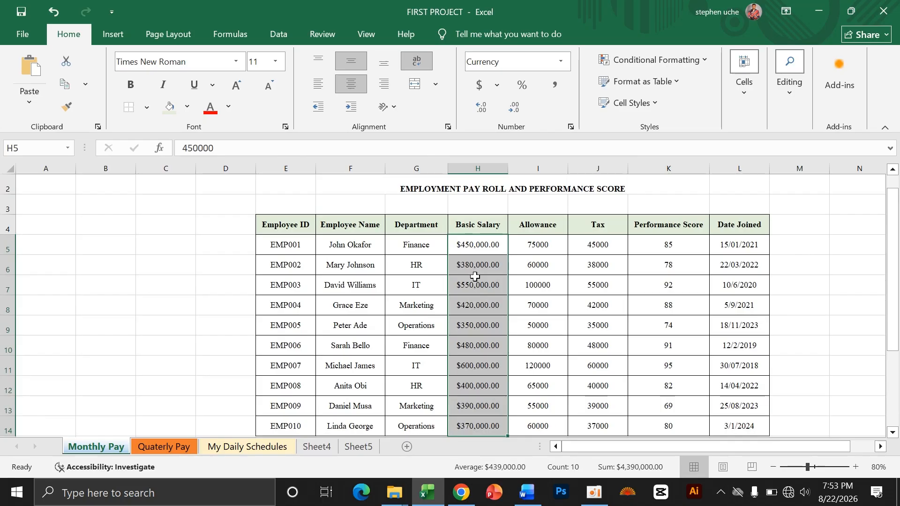
- Change the currency symbol of the Basic Salary values in H5 through H14 to ₦ Igbo
{"action": "left_click", "coordinate": [561, 62]}
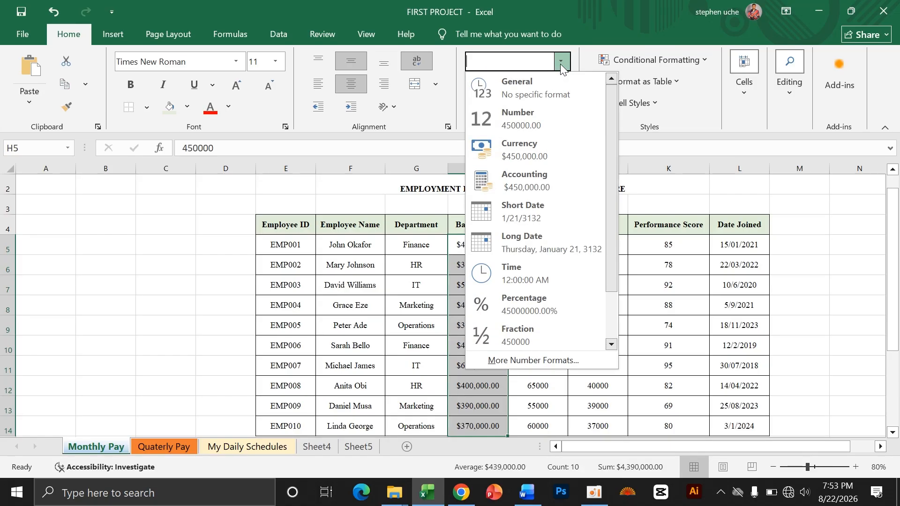
{"action": "left_click", "coordinate": [521, 361]}
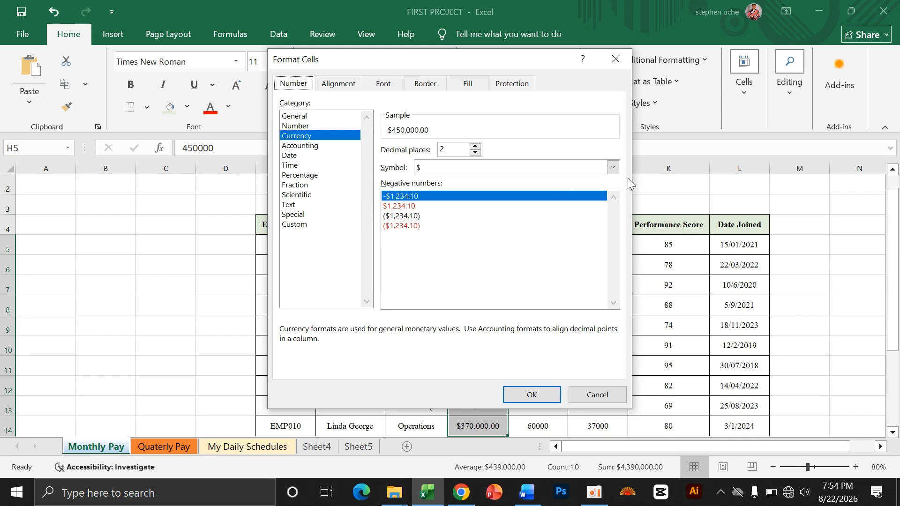
{"action": "left_click", "coordinate": [613, 168]}
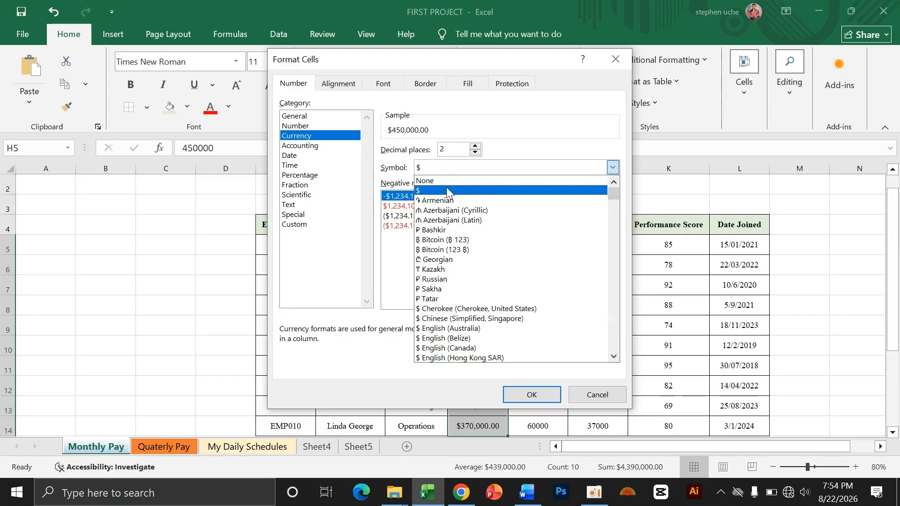
{"action": "scroll", "coordinate": [432, 291], "scroll_direction": "down", "scroll_amount": 9}
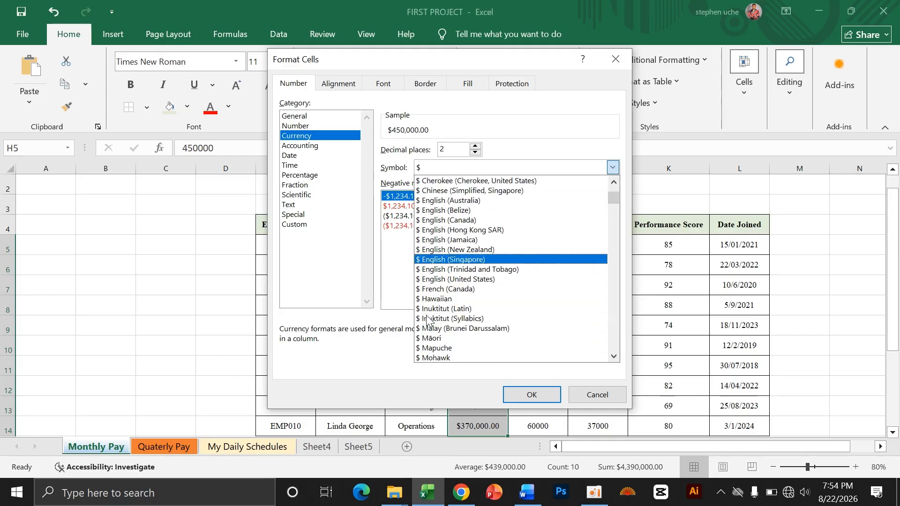
{"action": "scroll", "coordinate": [428, 318], "scroll_direction": "down", "scroll_amount": 10}
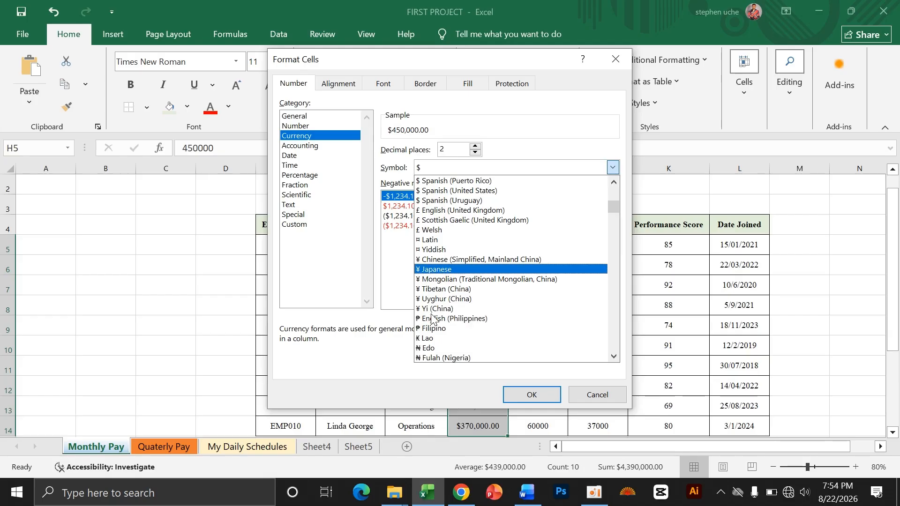
{"action": "scroll", "coordinate": [432, 318], "scroll_direction": "down", "scroll_amount": 2}
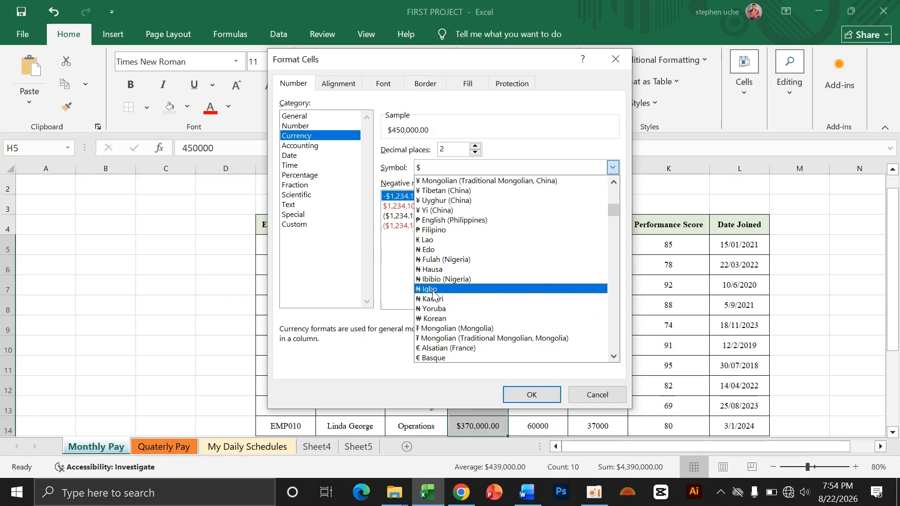
{"action": "scroll", "coordinate": [432, 294], "scroll_direction": "down", "scroll_amount": 2}
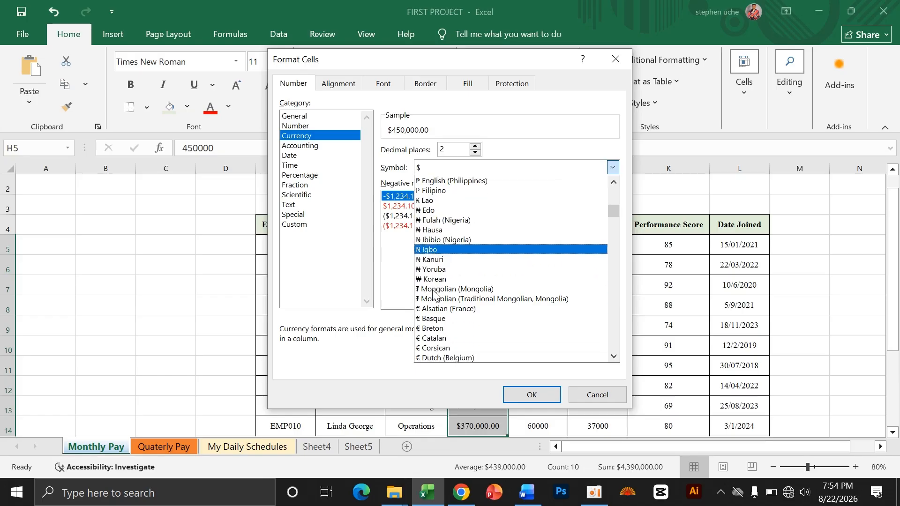
{"action": "scroll", "coordinate": [433, 294], "scroll_direction": "up", "scroll_amount": 1}
{"action": "scroll", "coordinate": [433, 294], "scroll_direction": "down", "scroll_amount": 3}
{"action": "scroll", "coordinate": [433, 294], "scroll_direction": "down", "scroll_amount": 2}
{"action": "scroll", "coordinate": [432, 234], "scroll_direction": "up", "scroll_amount": 2}
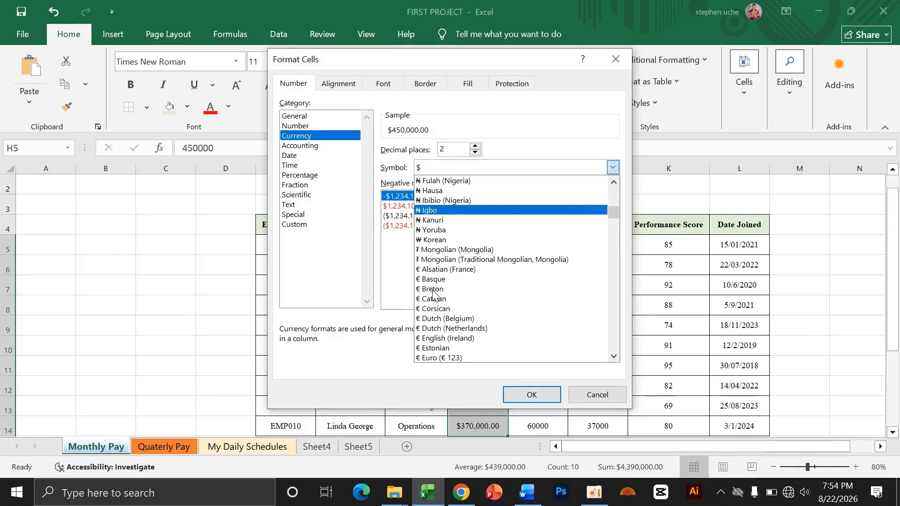
{"action": "left_click", "coordinate": [433, 211]}
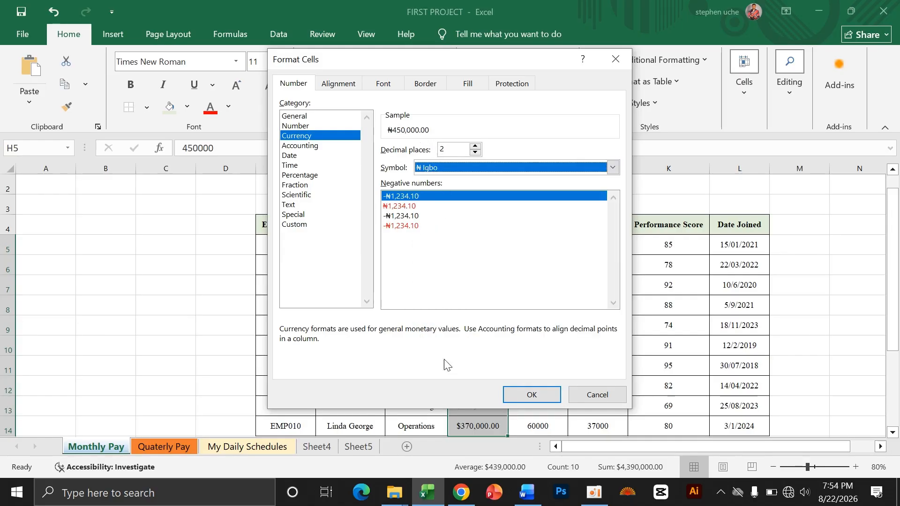
{"action": "left_click", "coordinate": [516, 394]}
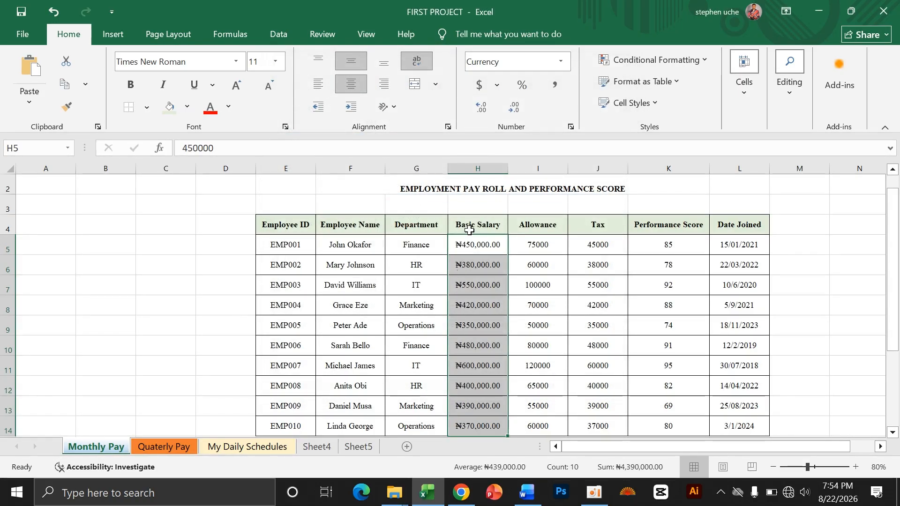
{"action": "scroll", "coordinate": [467, 354], "scroll_direction": "down", "scroll_amount": 1}
{"action": "scroll", "coordinate": [468, 354], "scroll_direction": "up", "scroll_amount": 1}
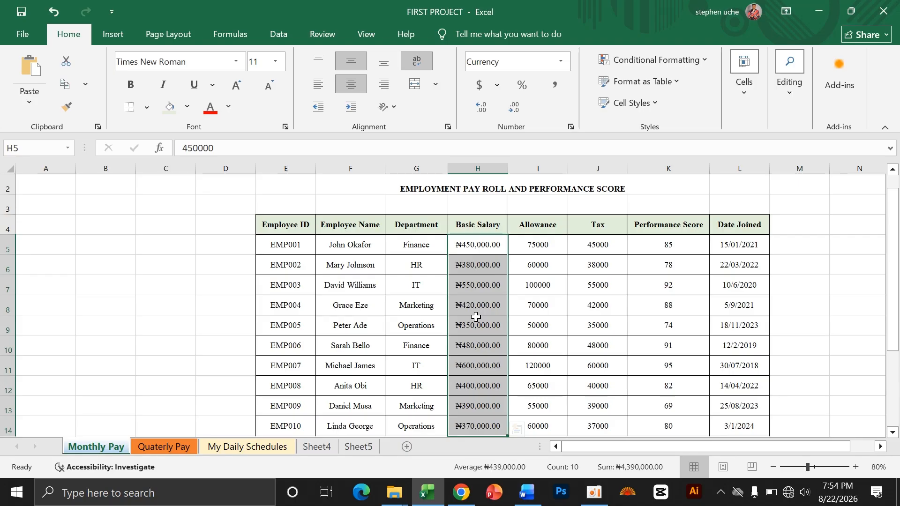
- Format the Allowance values in I5 through I14 as Currency with the ₦ Hausa symbol
{"action": "left_click_drag", "start_coordinate": [542, 238], "coordinate": [538, 419]}
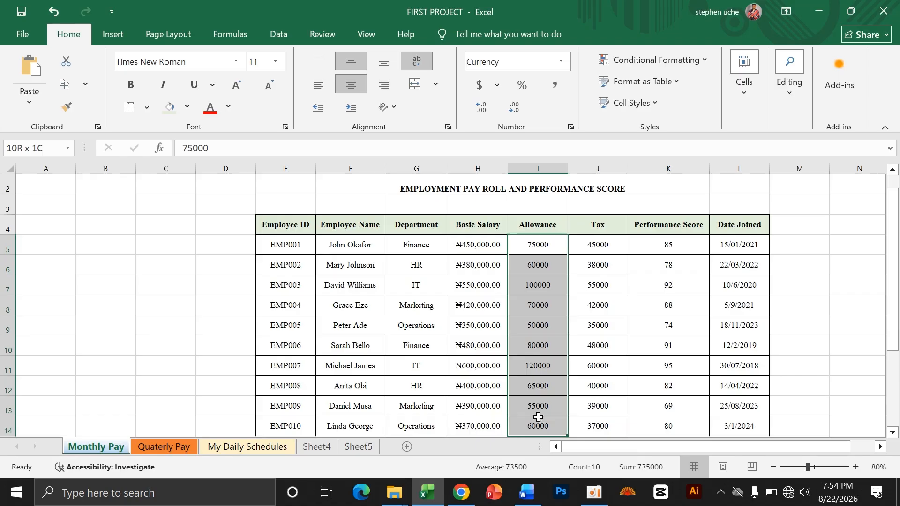
{"action": "scroll", "coordinate": [533, 354], "scroll_direction": "down", "scroll_amount": 1}
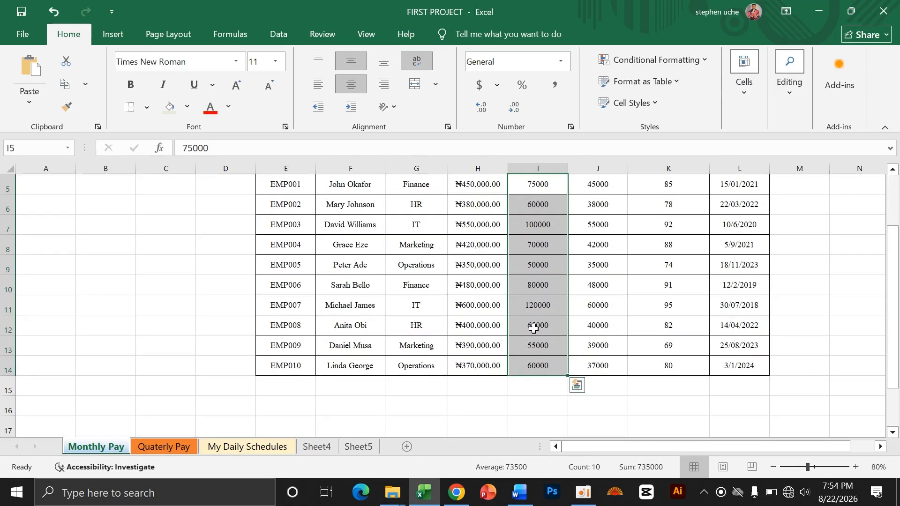
{"action": "scroll", "coordinate": [534, 346], "scroll_direction": "up", "scroll_amount": 1}
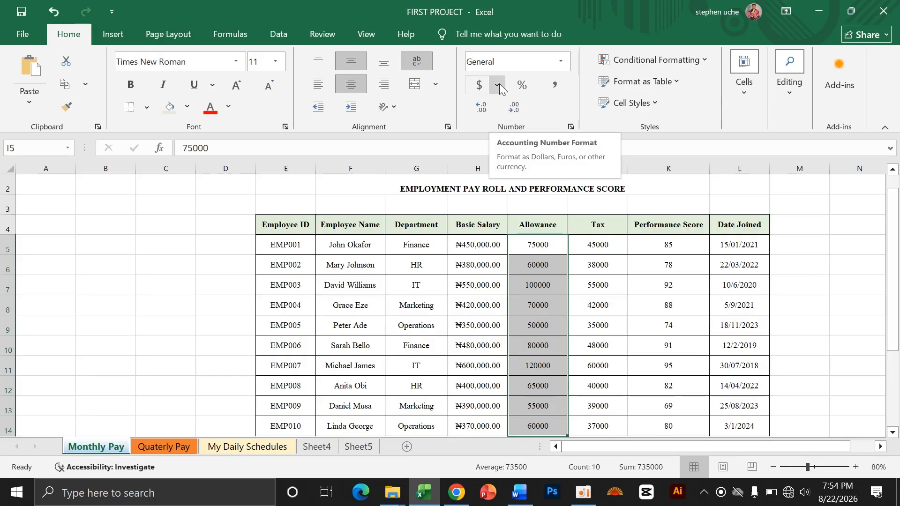
{"action": "left_click", "coordinate": [564, 63]}
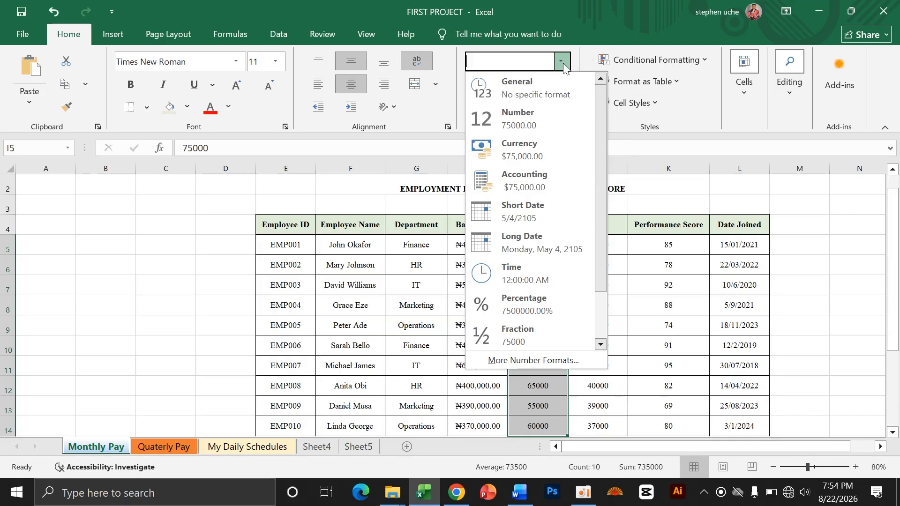
{"action": "left_click", "coordinate": [563, 63]}
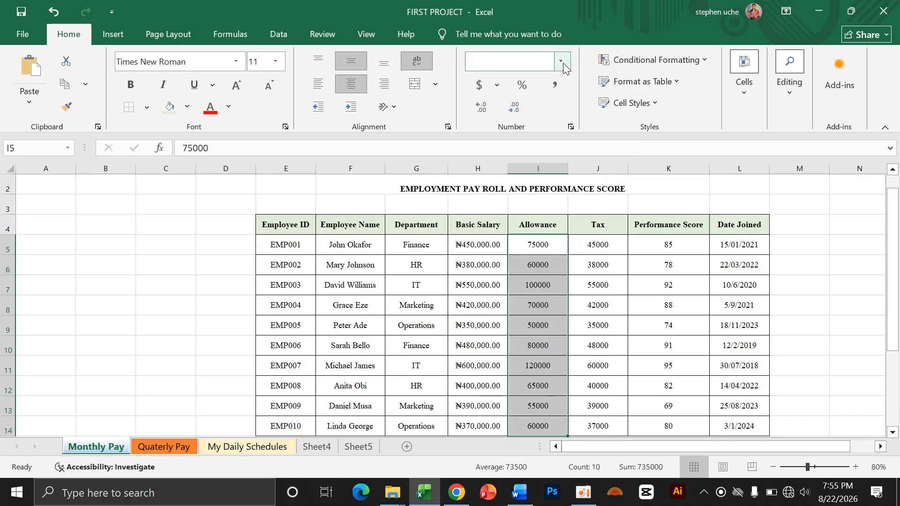
{"action": "left_click", "coordinate": [498, 85]}
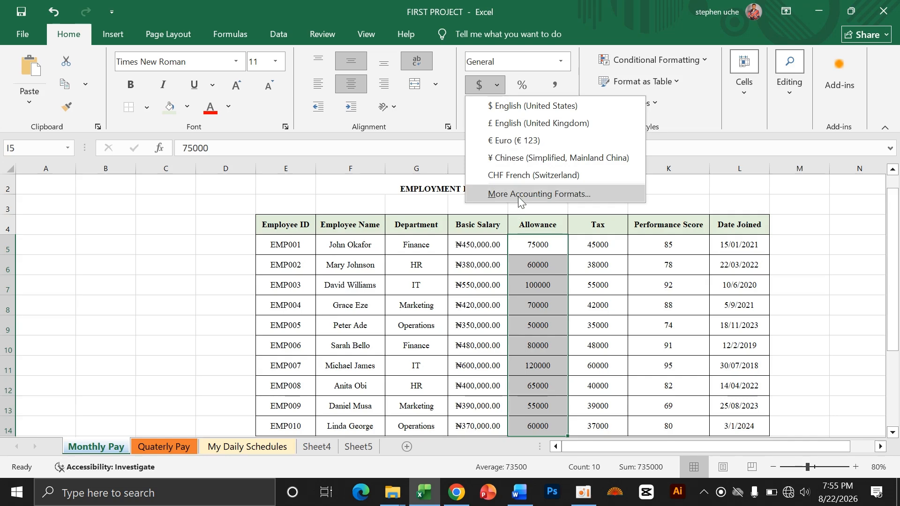
{"action": "left_click", "coordinate": [494, 84]}
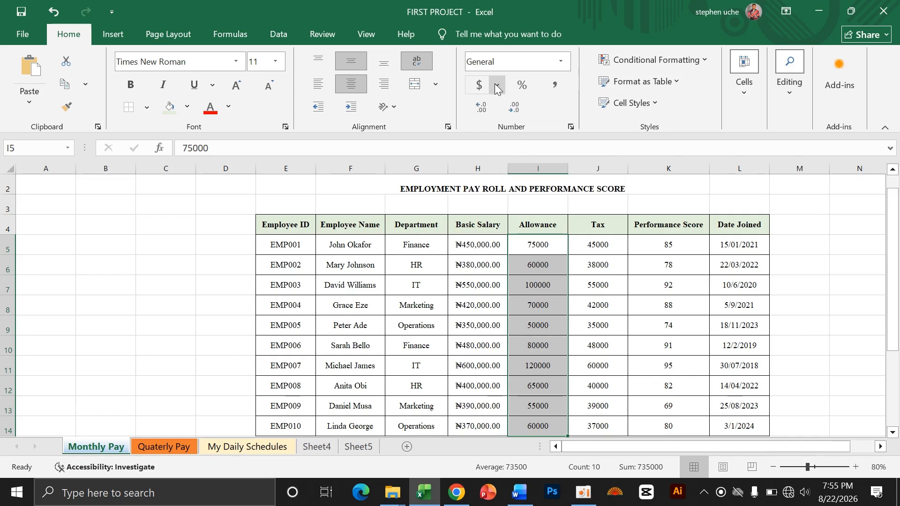
{"action": "left_click", "coordinate": [498, 83]}
{"action": "left_click", "coordinate": [515, 194]}
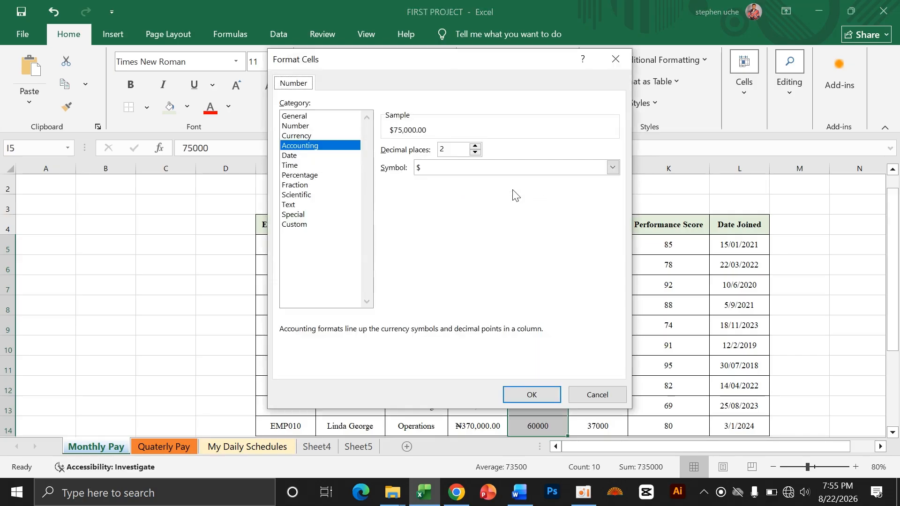
{"action": "left_click", "coordinate": [303, 137]}
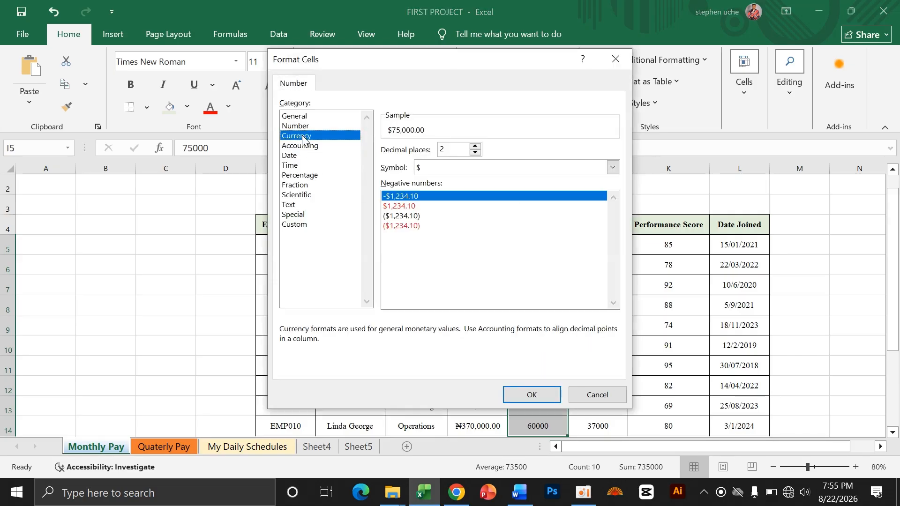
{"action": "left_click", "coordinate": [438, 169]}
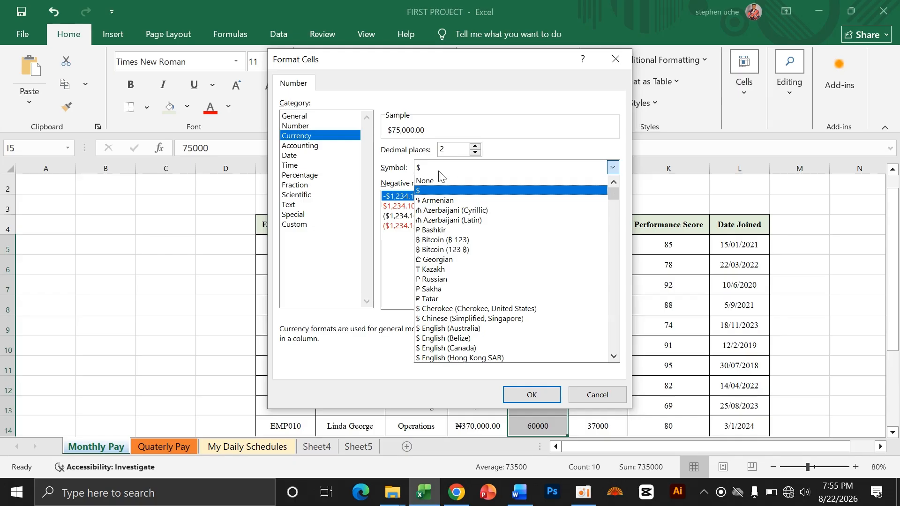
{"action": "scroll", "coordinate": [431, 342], "scroll_direction": "down", "scroll_amount": 6}
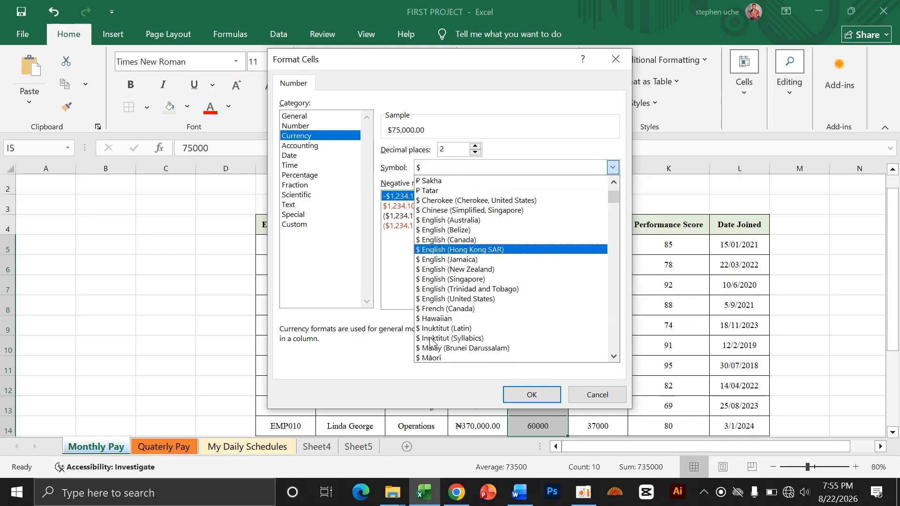
{"action": "scroll", "coordinate": [430, 341], "scroll_direction": "down", "scroll_amount": 6}
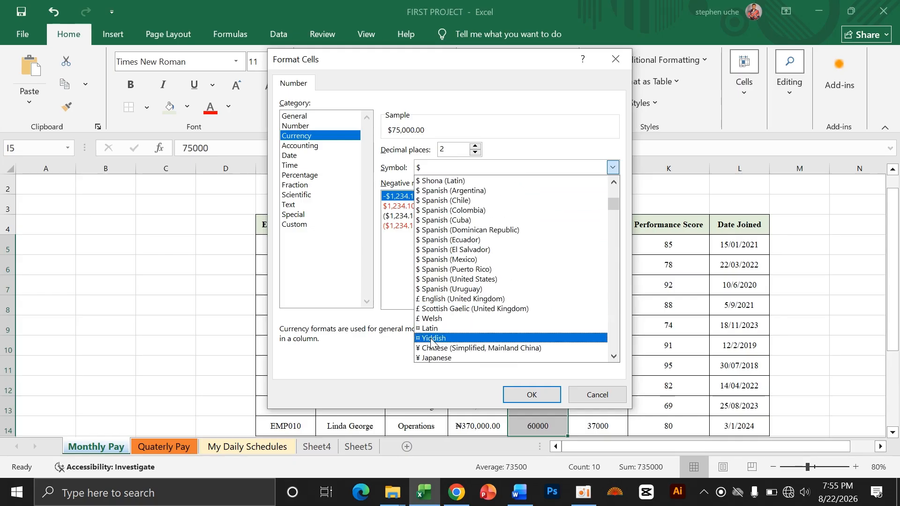
{"action": "scroll", "coordinate": [431, 342], "scroll_direction": "down", "scroll_amount": 4}
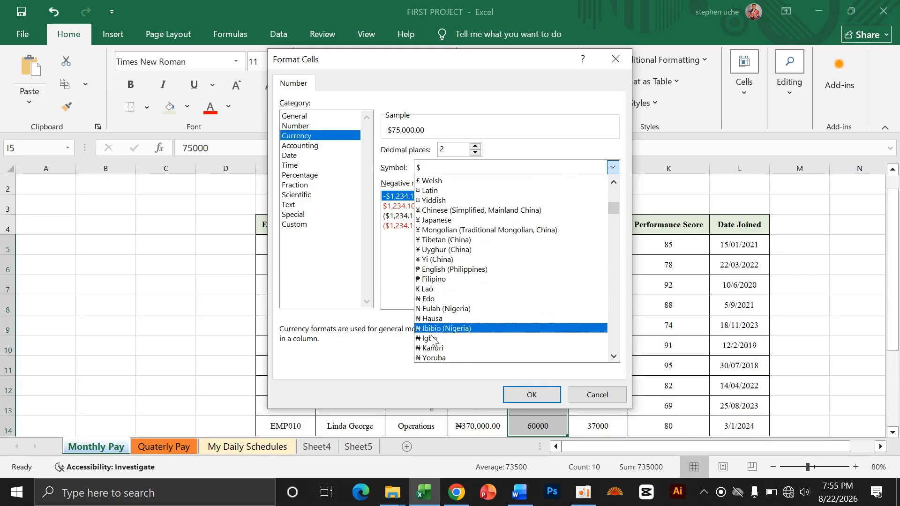
{"action": "left_click", "coordinate": [432, 318]}
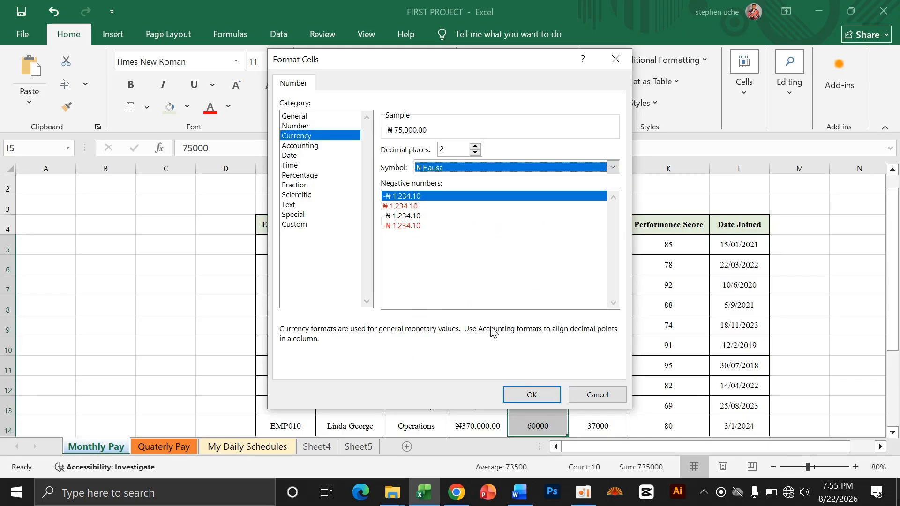
{"action": "left_click", "coordinate": [514, 390]}
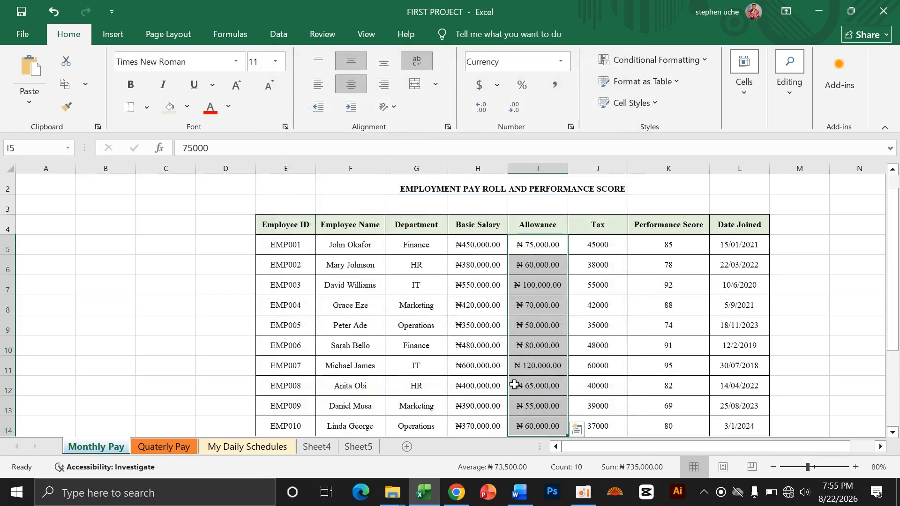
{"action": "left_click", "coordinate": [543, 251]}
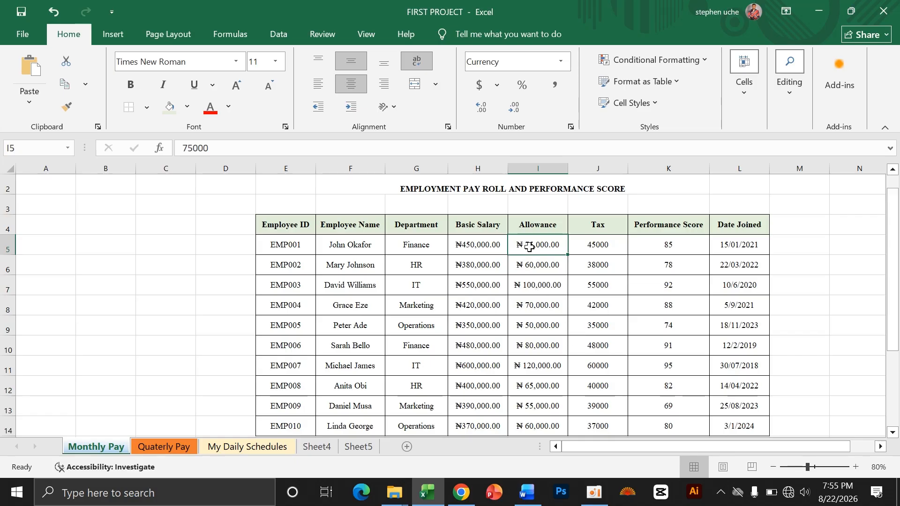
{"action": "left_click", "coordinate": [539, 265]}
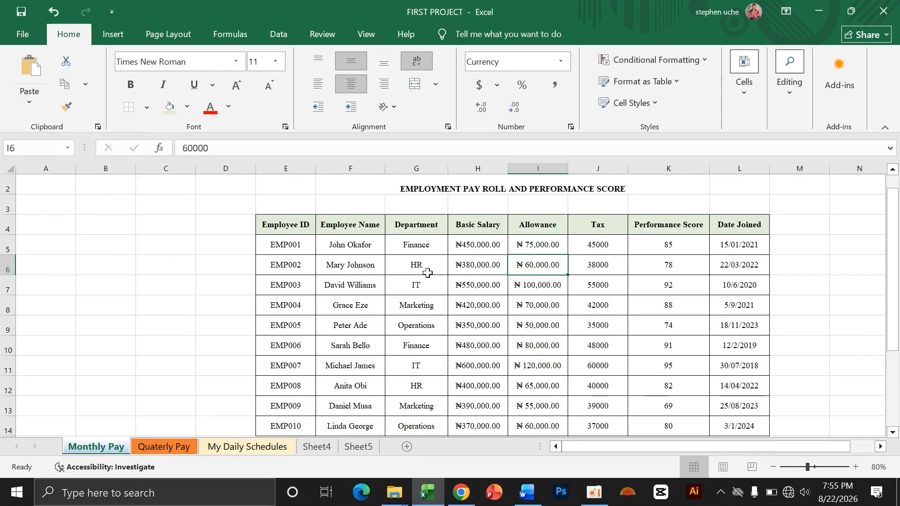
{"action": "left_click", "coordinate": [530, 243]}
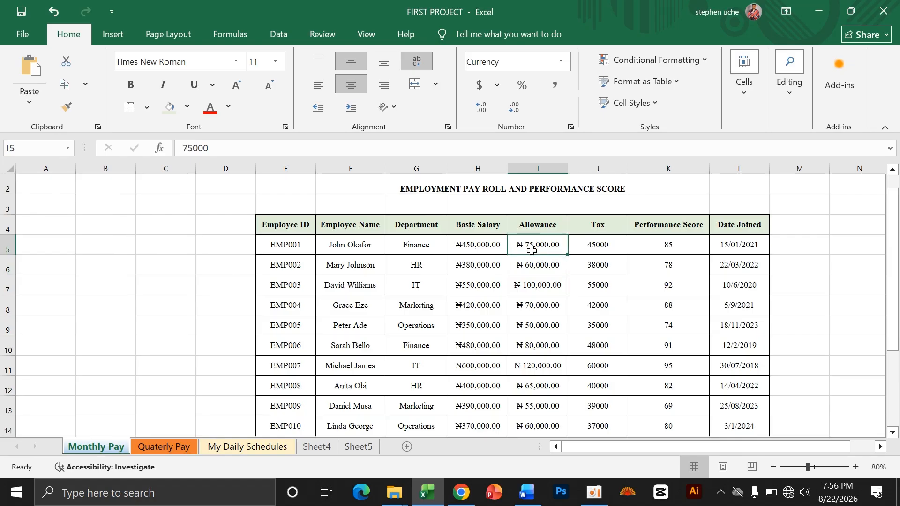
{"action": "left_click", "coordinate": [540, 280]}
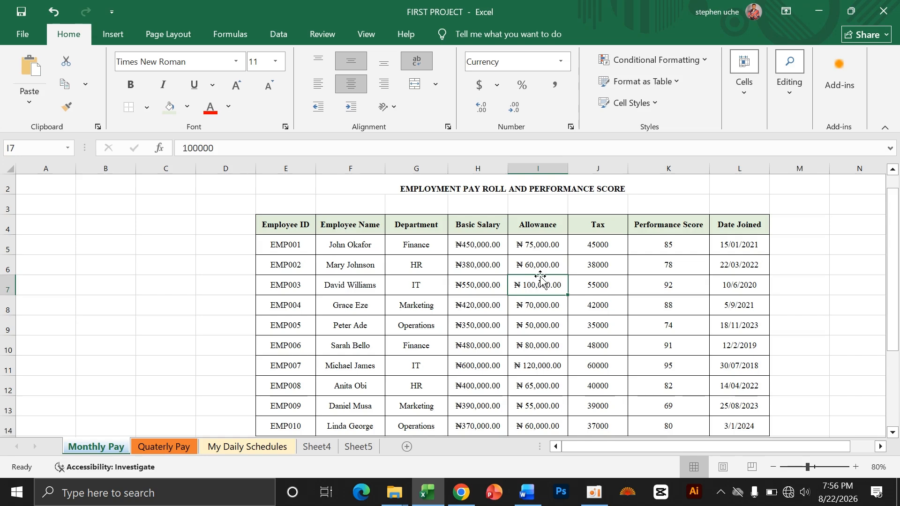
- Copy the currency formatting of Allowance cell I6 onto Tax cell J6 with Format Painter
{"action": "left_click", "coordinate": [541, 268]}
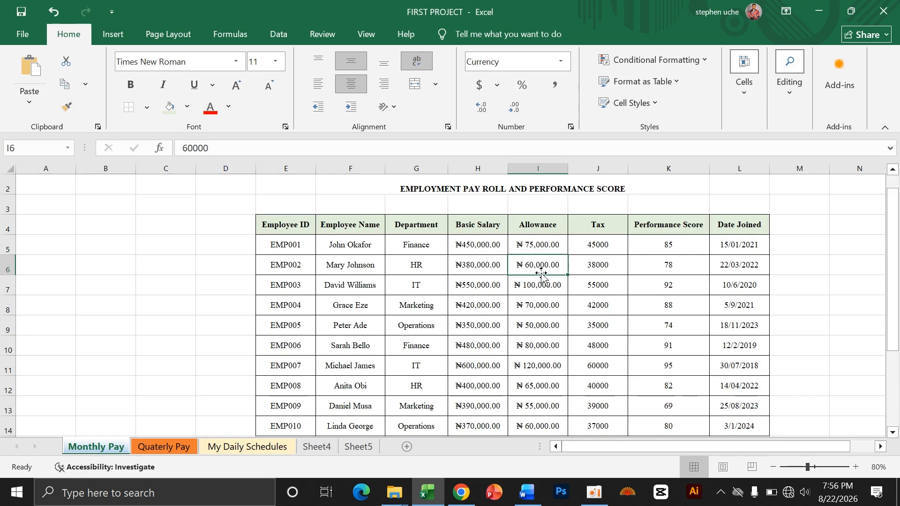
{"action": "left_click", "coordinate": [68, 107]}
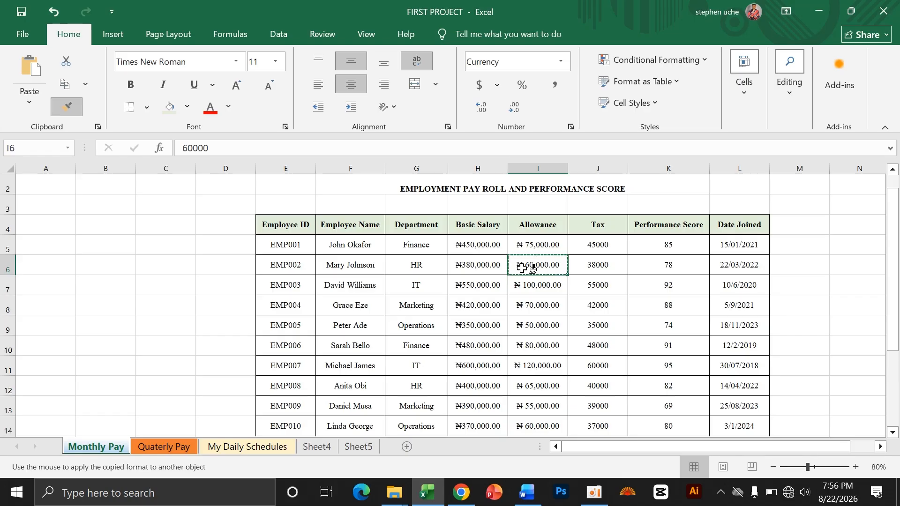
{"action": "left_click", "coordinate": [591, 265]}
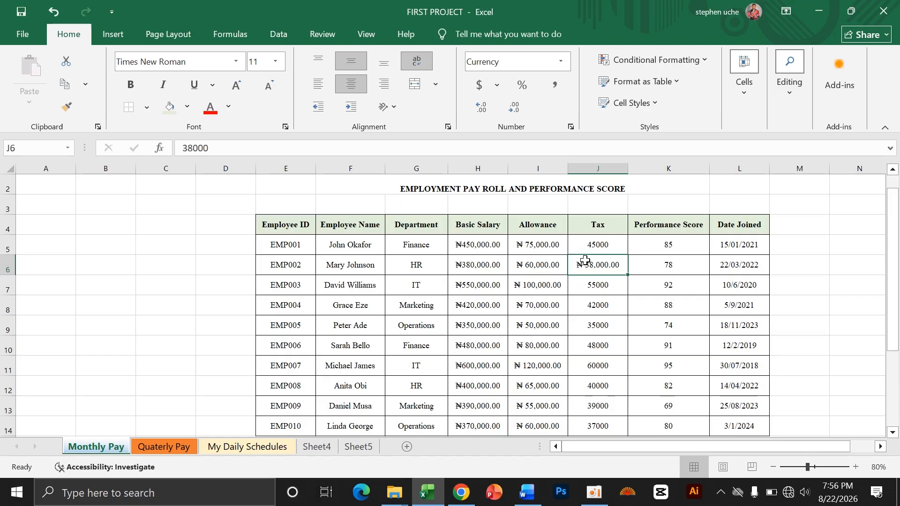
- Copy the currency formatting of Allowance cell I5 onto the Tax values in J5 through J14 with Format Painter
{"action": "left_click", "coordinate": [544, 248]}
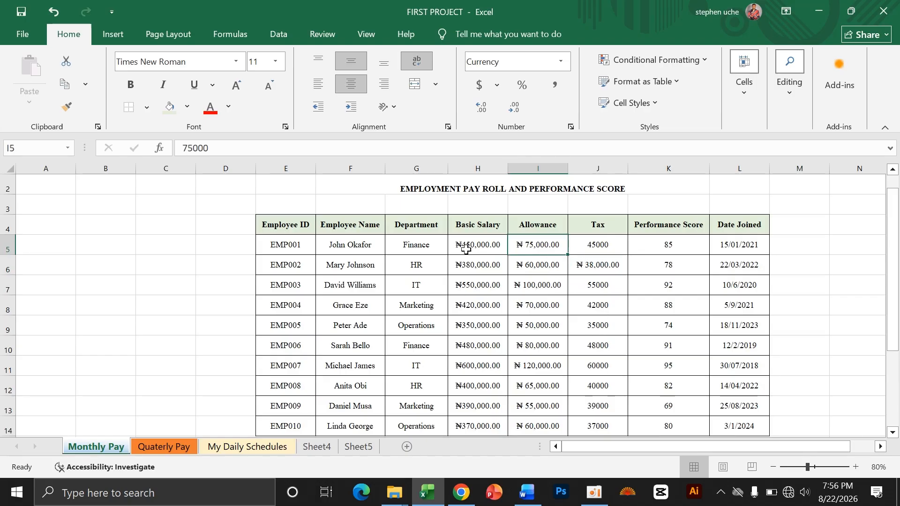
{"action": "left_click", "coordinate": [71, 110]}
{"action": "mouse_move", "coordinate": [579, 243]}
{"action": "left_mouse_down"}
{"action": "mouse_move", "coordinate": [598, 307]}
{"action": "mouse_move", "coordinate": [599, 430]}
{"action": "left_mouse_up"}
{"action": "scroll", "coordinate": [586, 358], "scroll_direction": "down", "scroll_amount": 2}
{"action": "scroll", "coordinate": [586, 358], "scroll_direction": "up", "scroll_amount": 2}
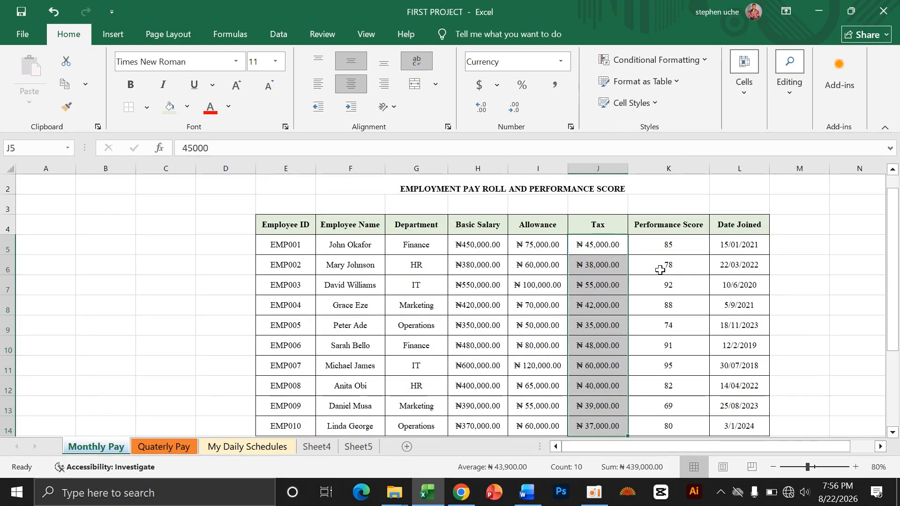
{"action": "left_click", "coordinate": [659, 269]}
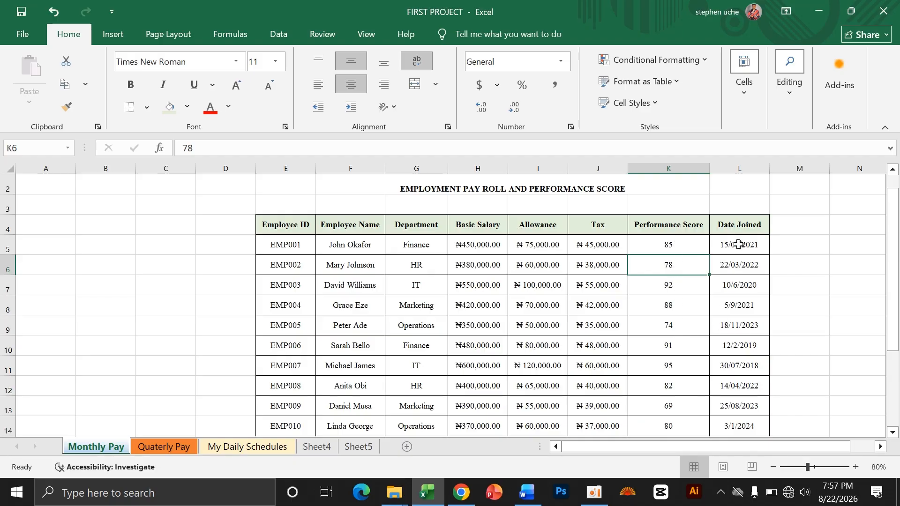
- Apply the Short Date format to the Date Joined values in L5 through L14, followed by the Long Date format
{"action": "left_click_drag", "start_coordinate": [738, 244], "coordinate": [742, 424]}
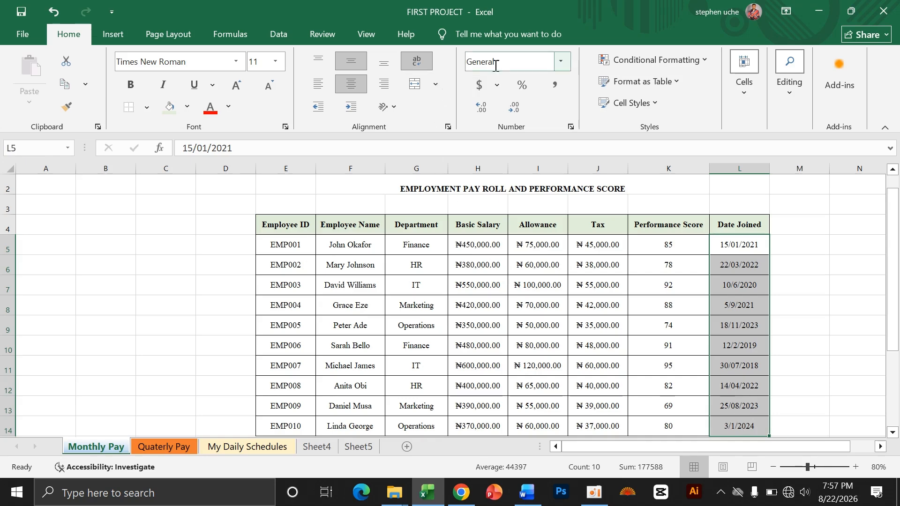
{"action": "left_click", "coordinate": [561, 62]}
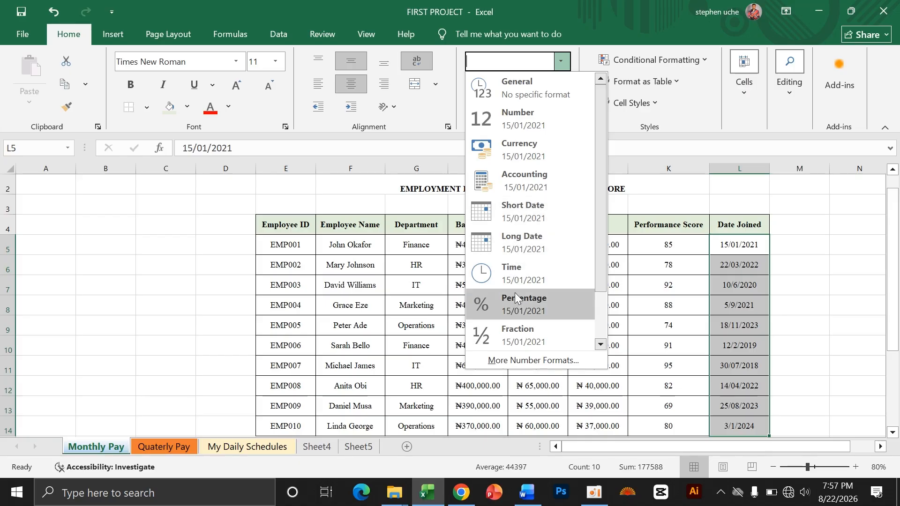
{"action": "left_click", "coordinate": [522, 207]}
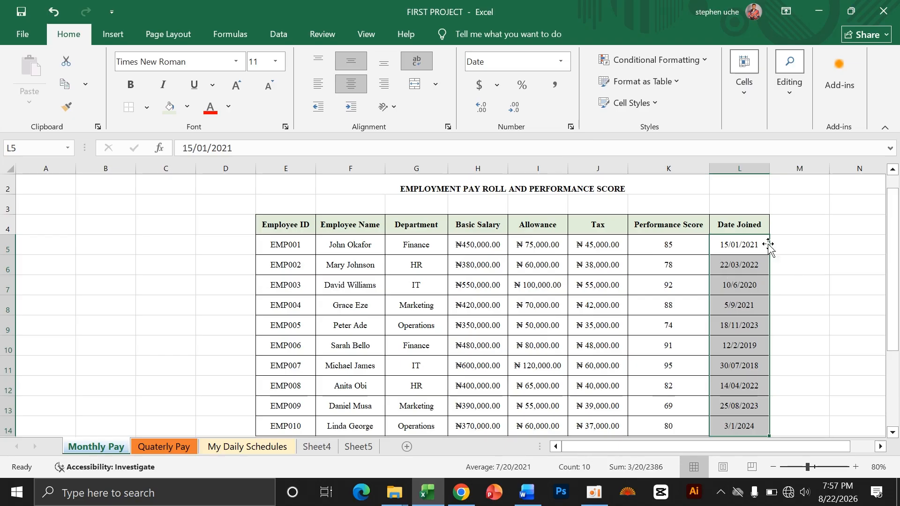
{"action": "left_click", "coordinate": [560, 62]}
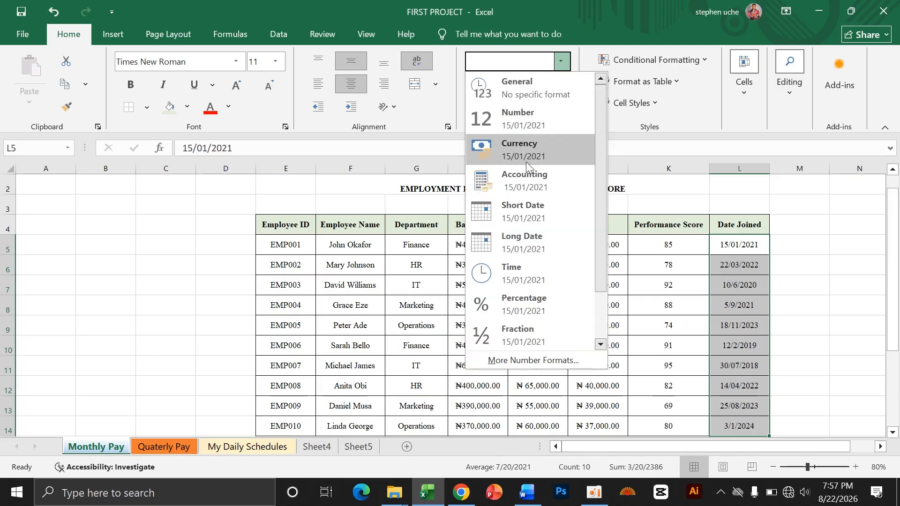
{"action": "left_click", "coordinate": [522, 237]}
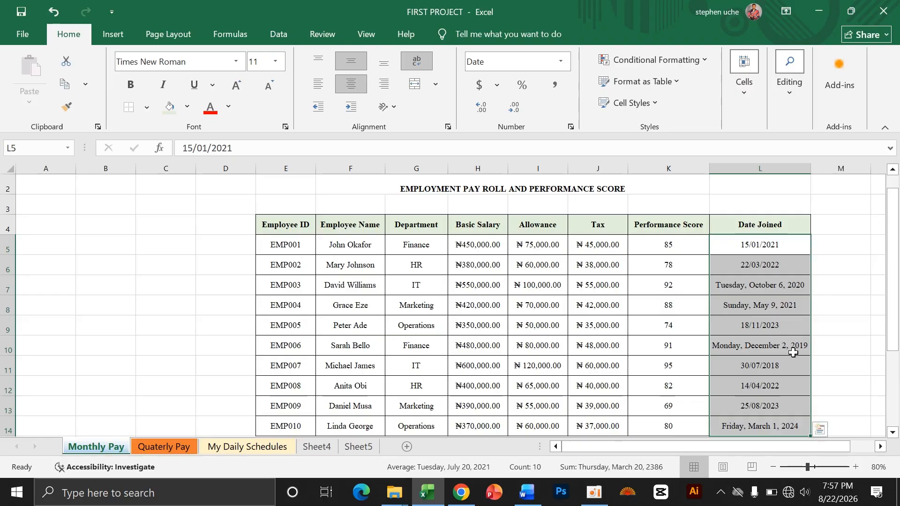
- Try the Fraction and Percentage formats on the Date Joined values in L5 through L14
{"action": "left_click", "coordinate": [562, 63]}
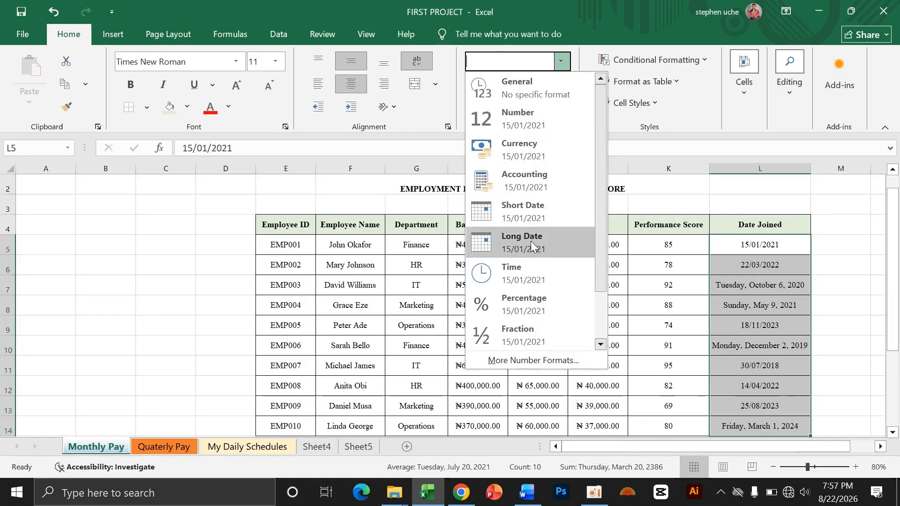
{"action": "left_click", "coordinate": [525, 332]}
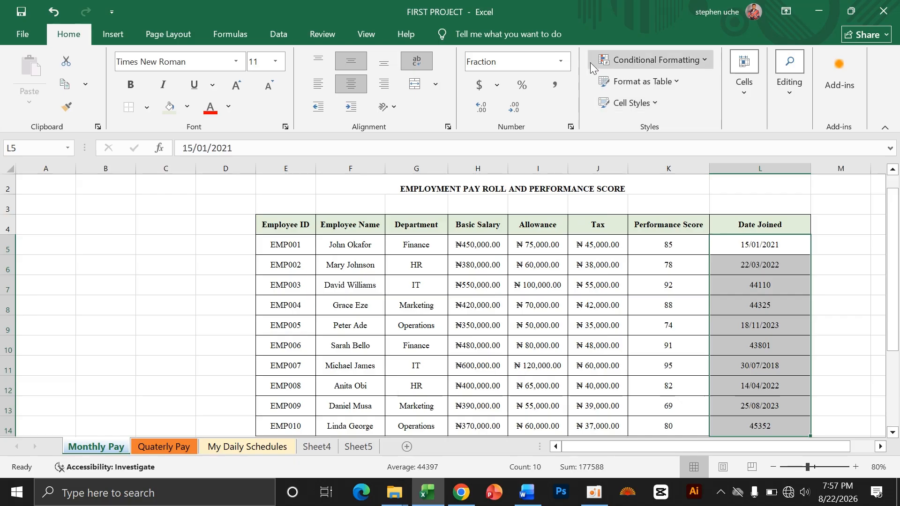
{"action": "left_click", "coordinate": [561, 62]}
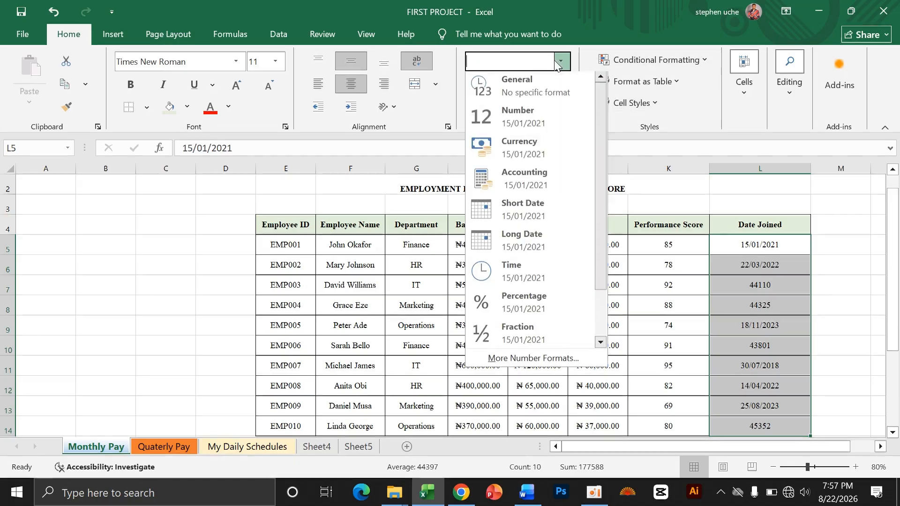
{"action": "left_click", "coordinate": [521, 293]}
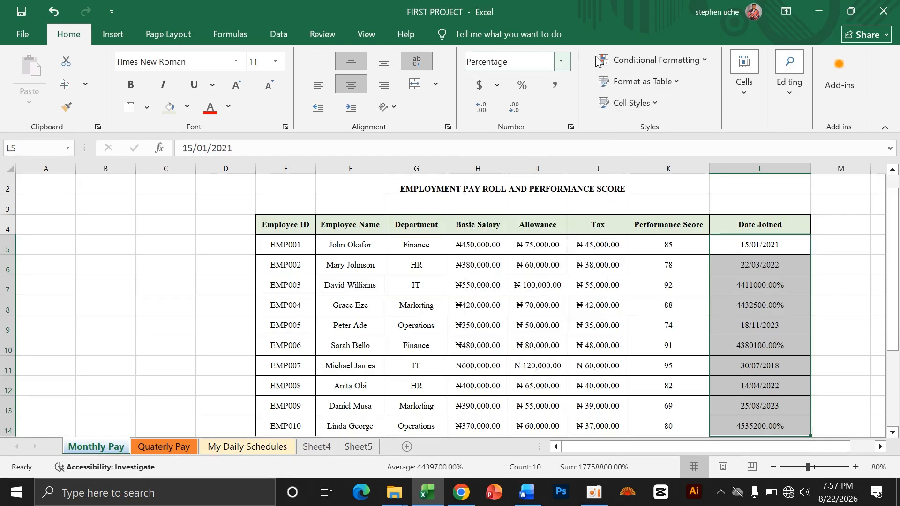
- Return the Date Joined values in L5 through L14 to Short Date, and finally set them to Long Date
{"action": "left_click", "coordinate": [560, 62]}
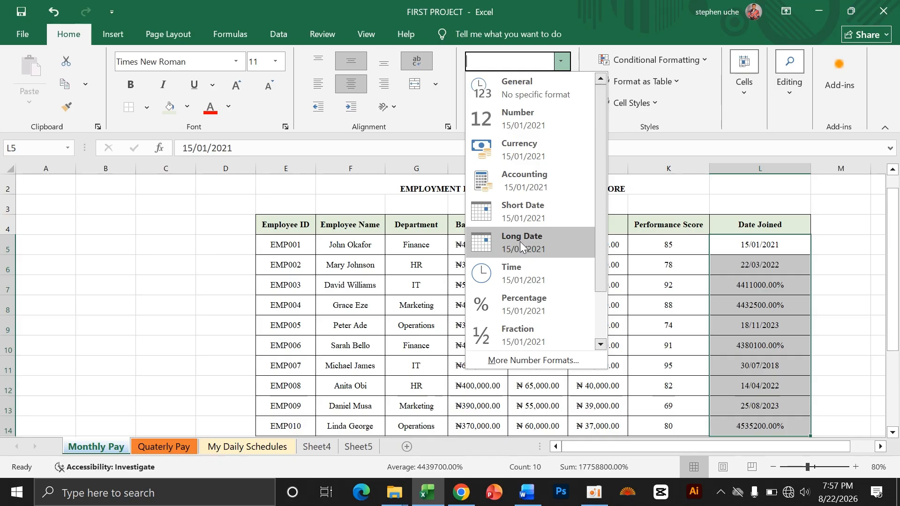
{"action": "left_click", "coordinate": [527, 218]}
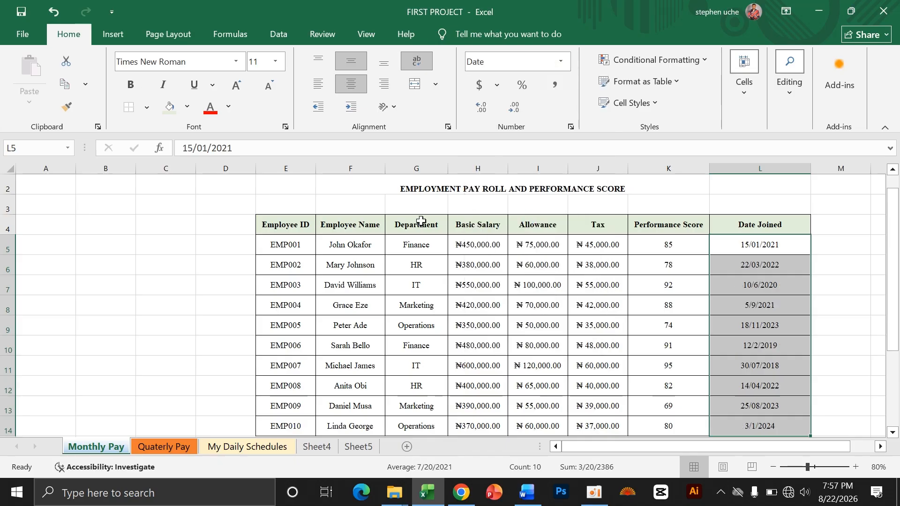
{"action": "left_click", "coordinate": [560, 62]}
{"action": "left_click", "coordinate": [529, 241]}
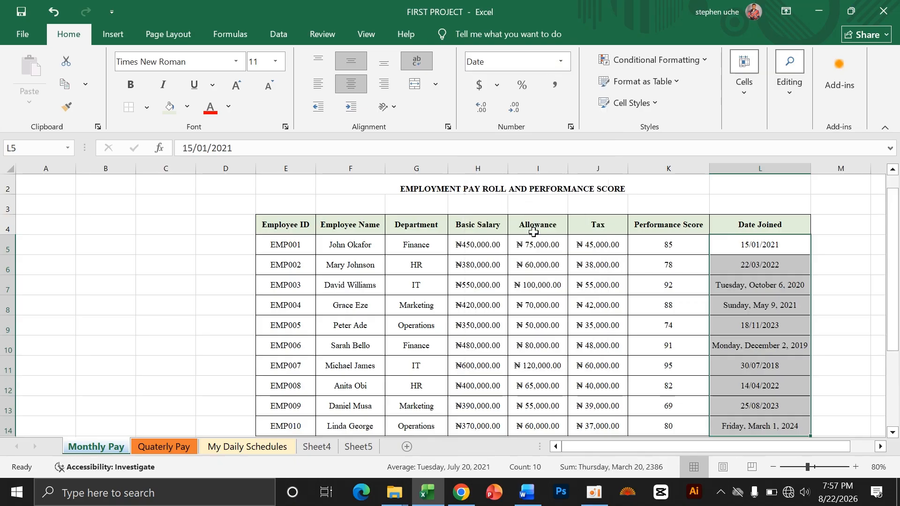
{"action": "left_click", "coordinate": [823, 306]}
- Examine the formatted payroll table, including the Basic Salary, Allowance, Tax and Date Joined columns
{"action": "scroll", "coordinate": [625, 314], "scroll_direction": "down", "scroll_amount": 2}
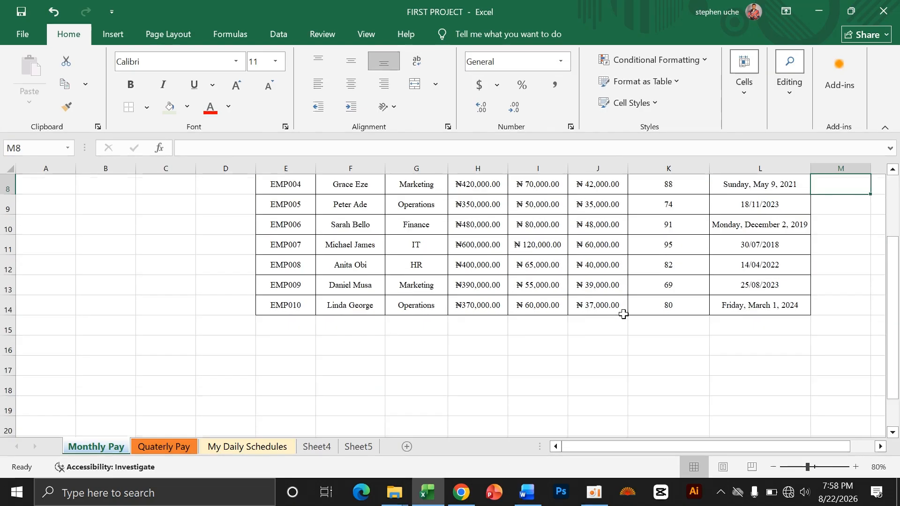
{"action": "scroll", "coordinate": [624, 314], "scroll_direction": "up", "scroll_amount": 1}
{"action": "scroll", "coordinate": [624, 313], "scroll_direction": "up", "scroll_amount": 1}
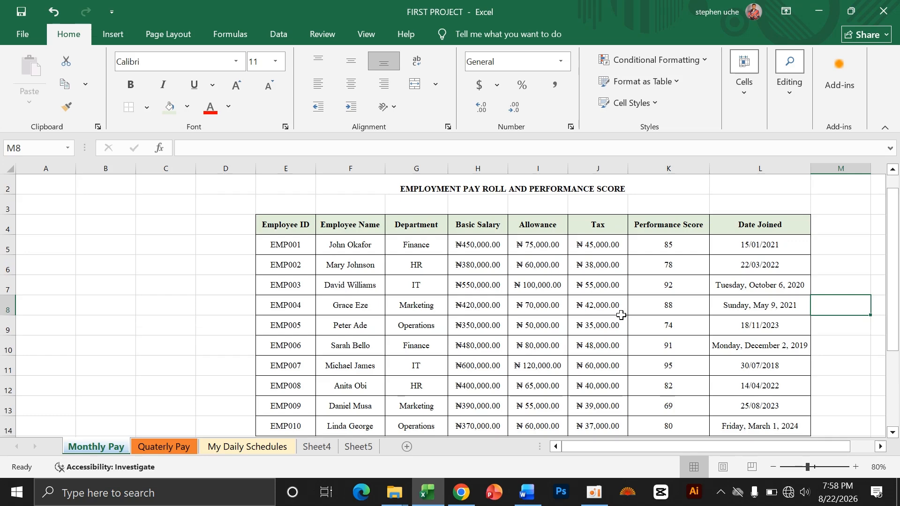
{"action": "scroll", "coordinate": [622, 315], "scroll_direction": "down", "scroll_amount": 1}
{"action": "scroll", "coordinate": [622, 315], "scroll_direction": "up", "scroll_amount": 1}
{"action": "scroll", "coordinate": [626, 279], "scroll_direction": "down", "scroll_amount": 1}
{"action": "scroll", "coordinate": [625, 279], "scroll_direction": "up", "scroll_amount": 1}
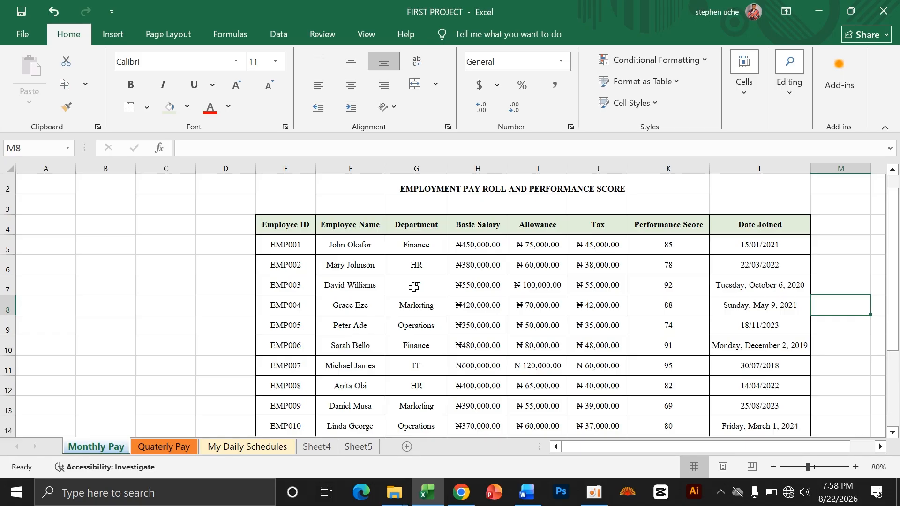
{"action": "scroll", "coordinate": [412, 286], "scroll_direction": "down", "scroll_amount": 1}
{"action": "scroll", "coordinate": [274, 228], "scroll_direction": "up", "scroll_amount": 1}
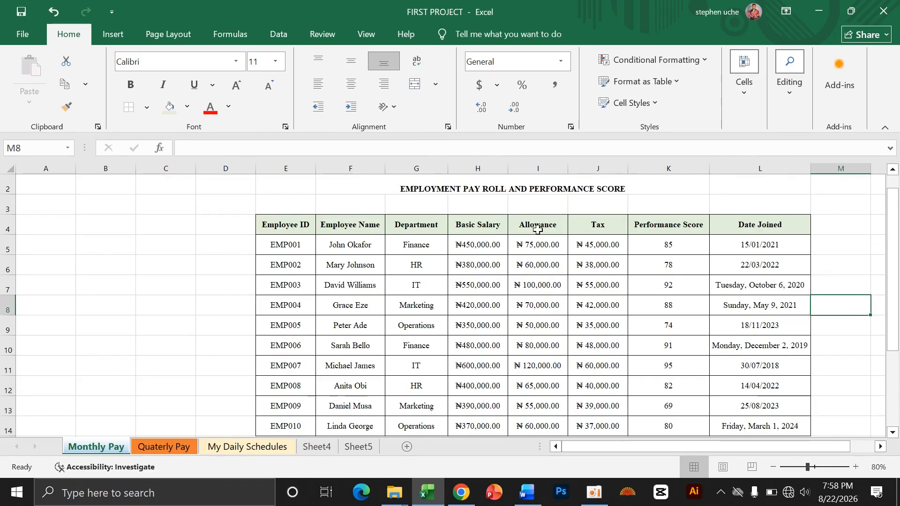
{"action": "left_click_drag", "start_coordinate": [607, 228], "coordinate": [479, 227]}
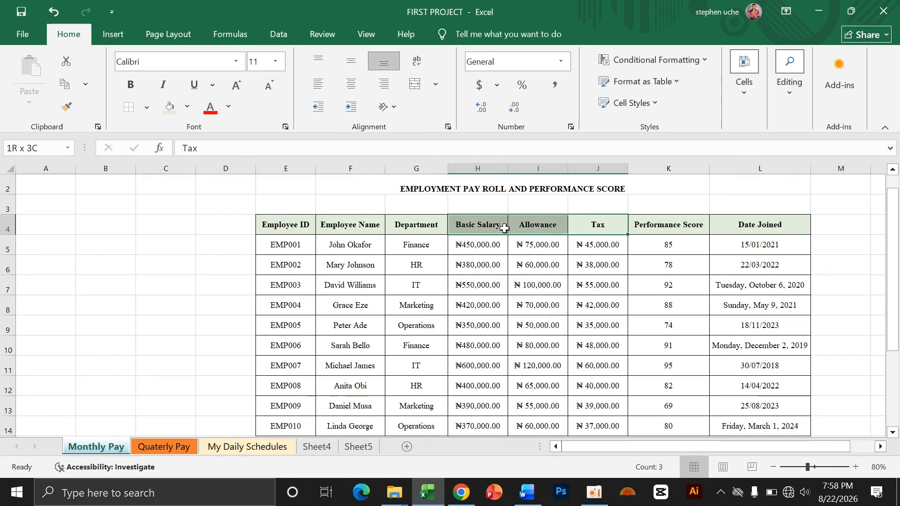
{"action": "left_click", "coordinate": [549, 228]}
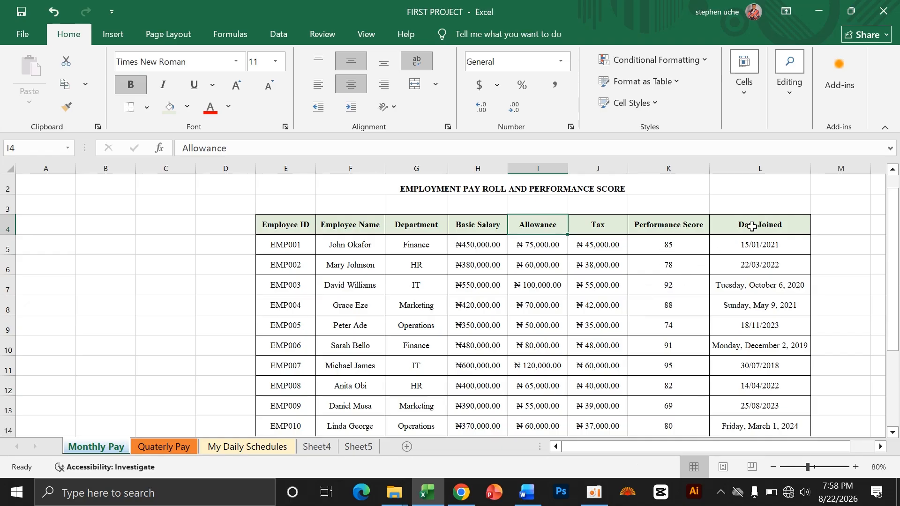
- Fill the merged title cell F2, EMPLOYMENT PAY ROLL AND PERFORMANCE SCORE, with the gray theme color
{"action": "scroll", "coordinate": [513, 343], "scroll_direction": "up", "scroll_amount": 1}
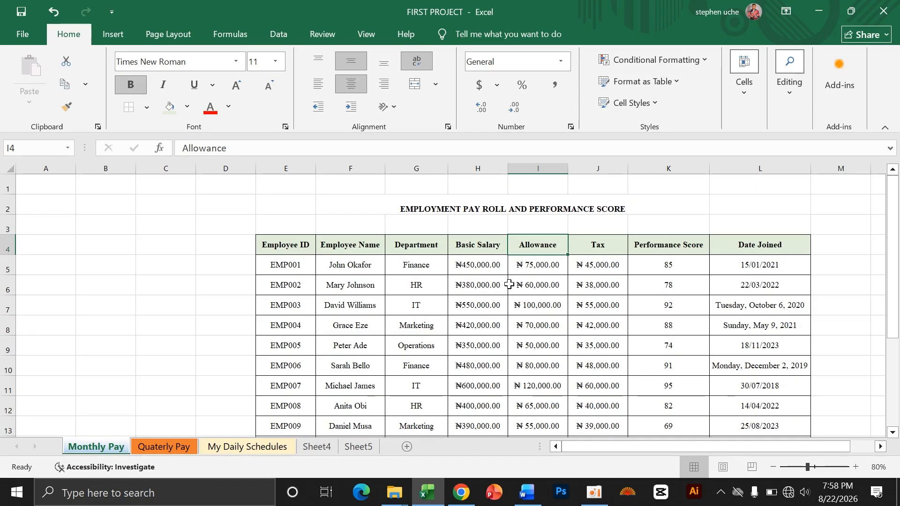
{"action": "left_click", "coordinate": [358, 206]}
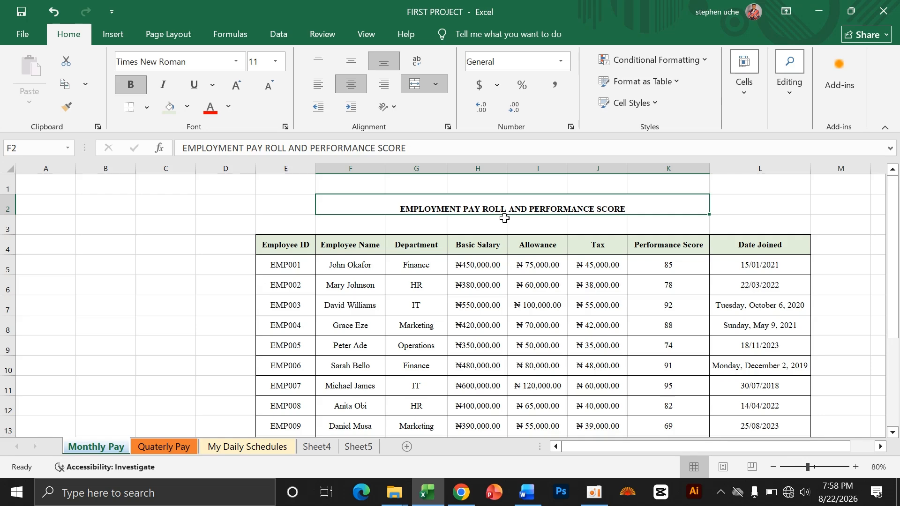
{"action": "left_click", "coordinate": [187, 107]}
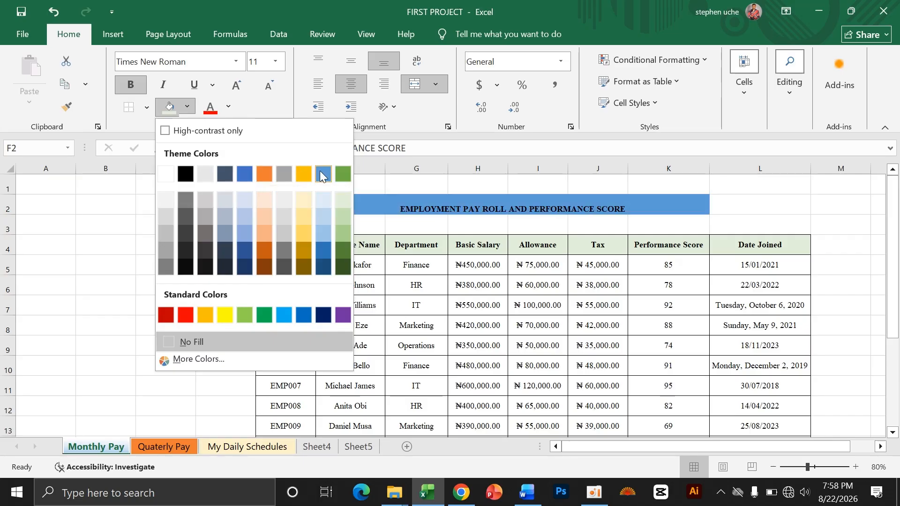
{"action": "left_click", "coordinate": [284, 174]}
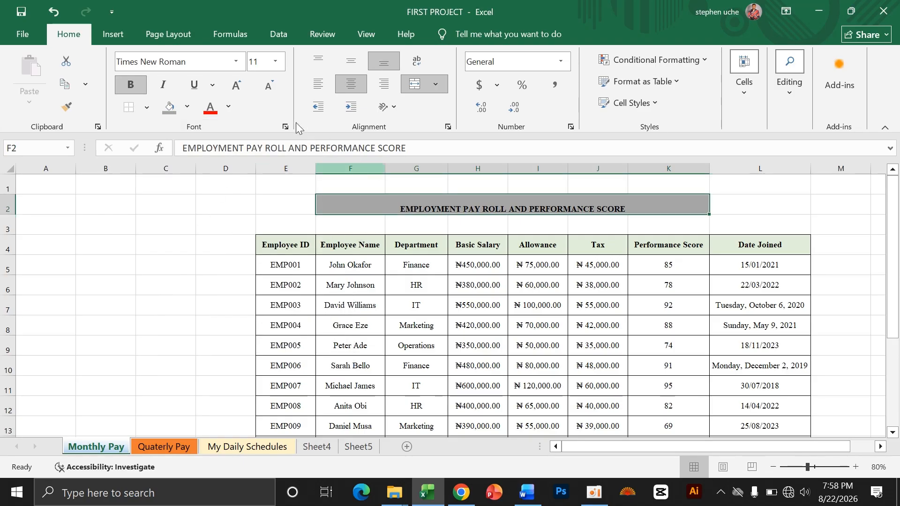
- Fill the merged title cell F2 with the green theme color
{"action": "left_click", "coordinate": [187, 107]}
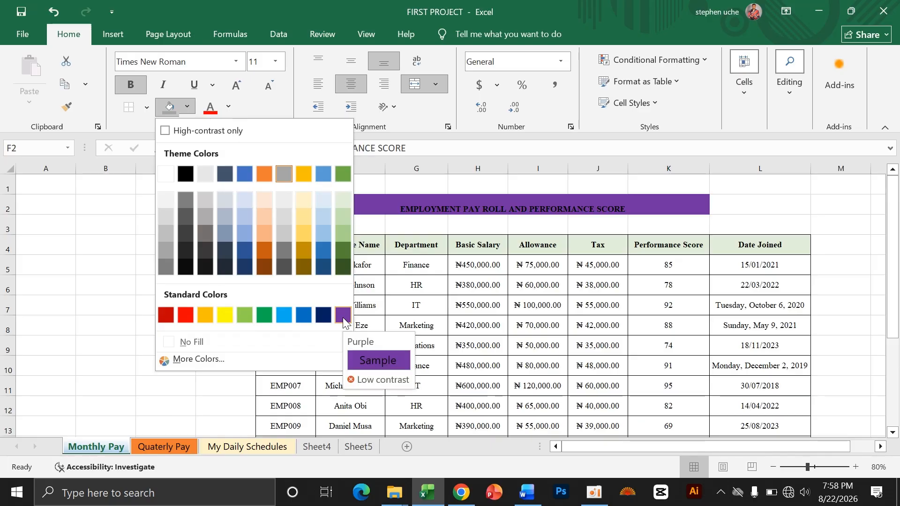
{"action": "left_click", "coordinate": [342, 173]}
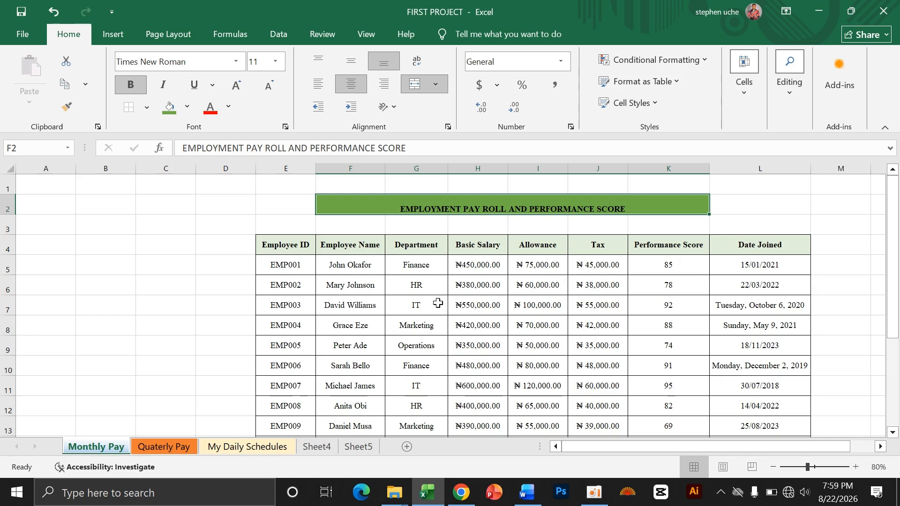
{"action": "left_click", "coordinate": [792, 211]}
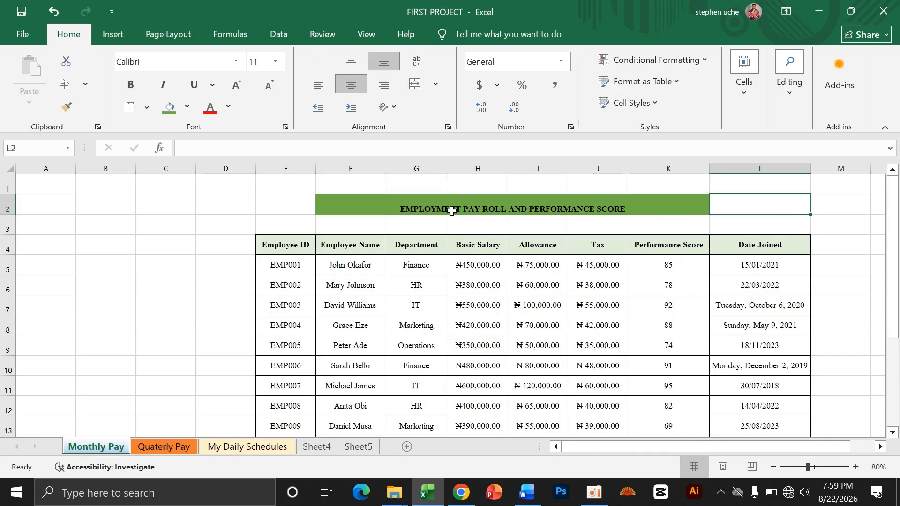
- Middle-align the payroll title vertically in its merged cell F2
{"action": "left_click", "coordinate": [487, 208]}
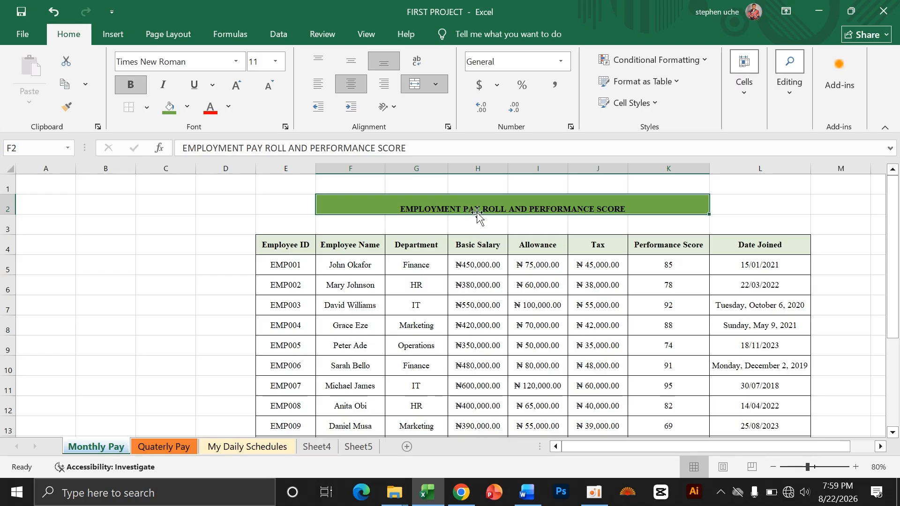
{"action": "left_click", "coordinate": [353, 60]}
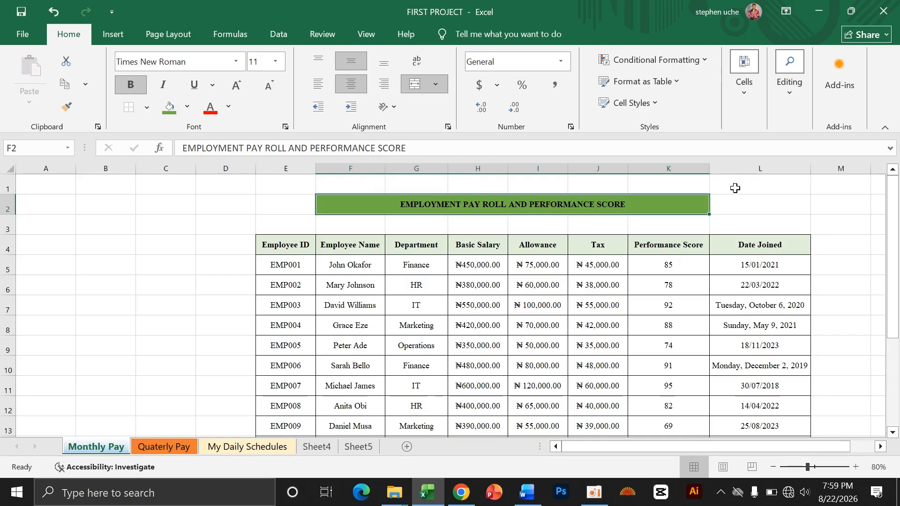
{"action": "left_click", "coordinate": [773, 210]}
{"action": "left_click", "coordinate": [120, 254]}
{"action": "scroll", "coordinate": [271, 295], "scroll_direction": "down", "scroll_amount": 1}
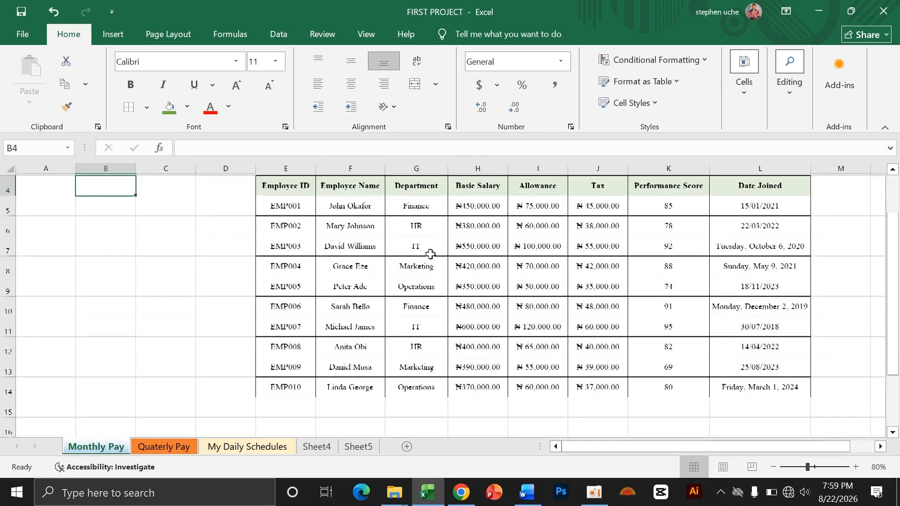
{"action": "scroll", "coordinate": [426, 263], "scroll_direction": "up", "scroll_amount": 1}
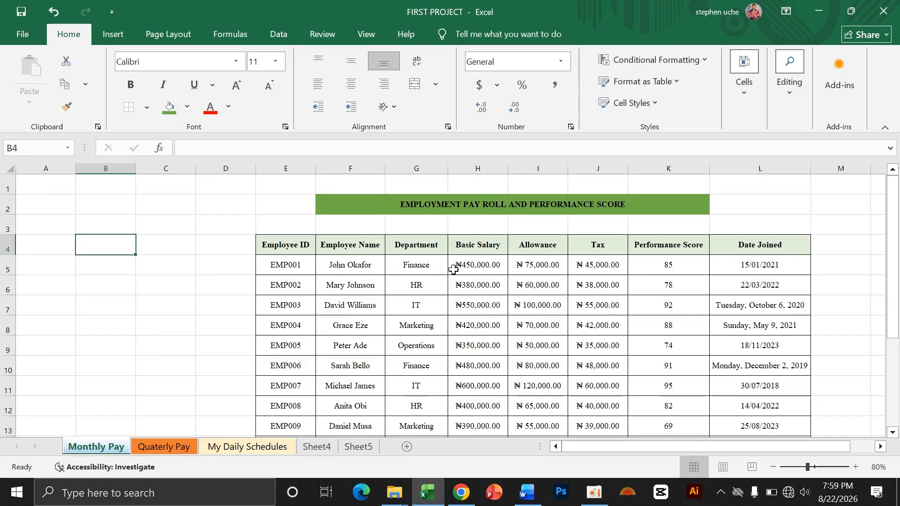
- Set the payroll title in merged cell F2 to the Arial Black font at size 16
{"action": "left_click", "coordinate": [401, 205]}
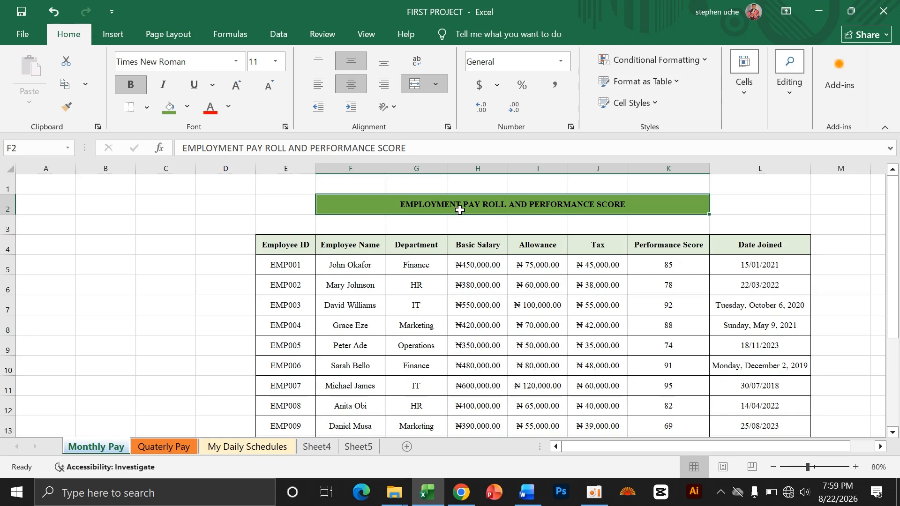
{"action": "left_click", "coordinate": [203, 65]}
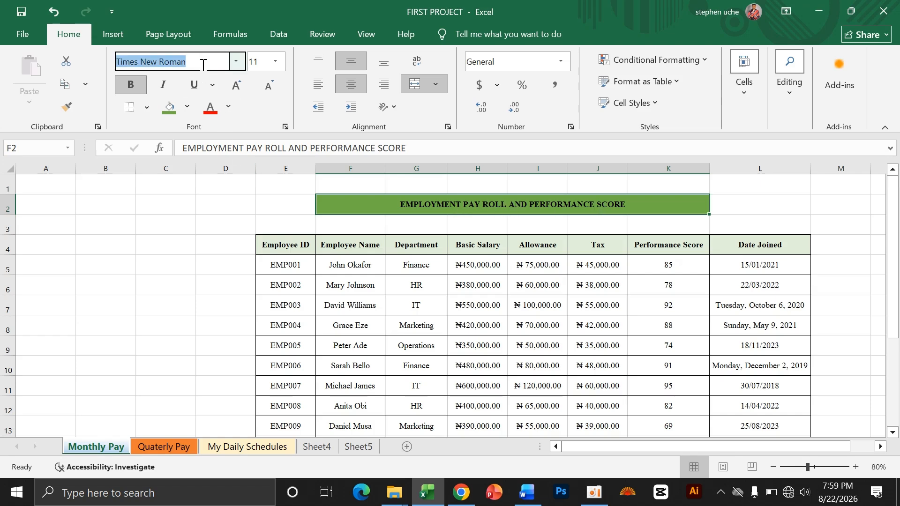
{"action": "type", "text": "Arial"}
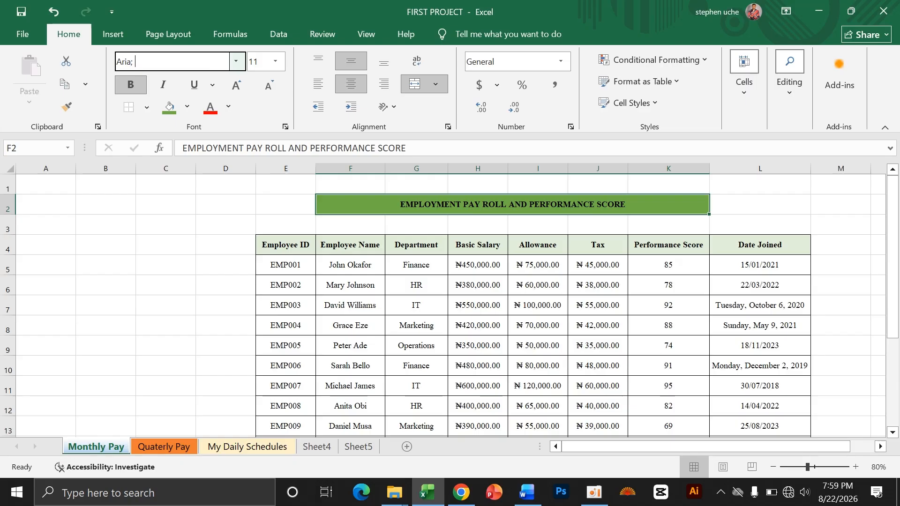
{"action": "type", "text": " Black"}
{"action": "key", "text": "Return"}
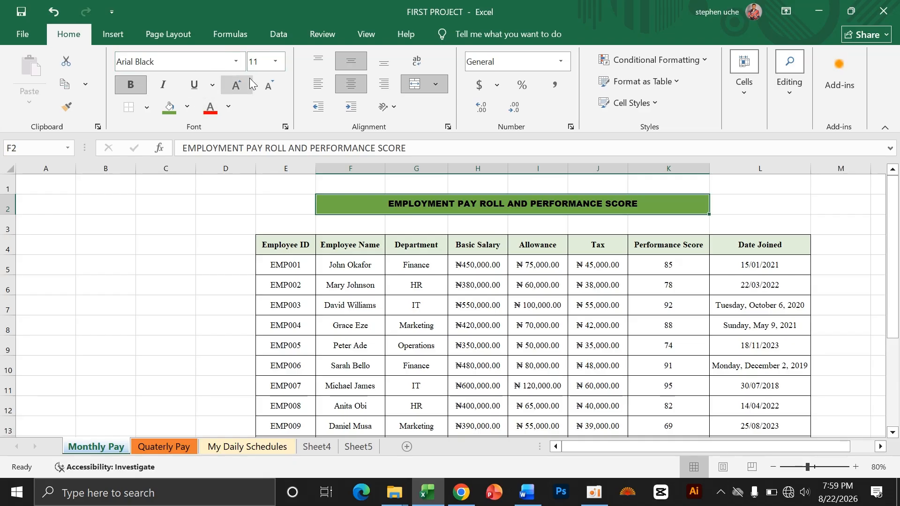
{"action": "left_click", "coordinate": [275, 61]}
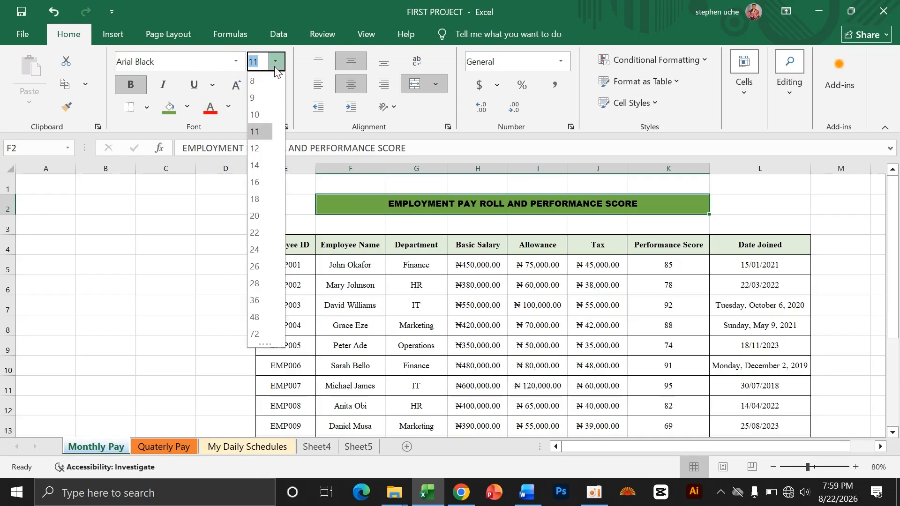
{"action": "left_click", "coordinate": [259, 182]}
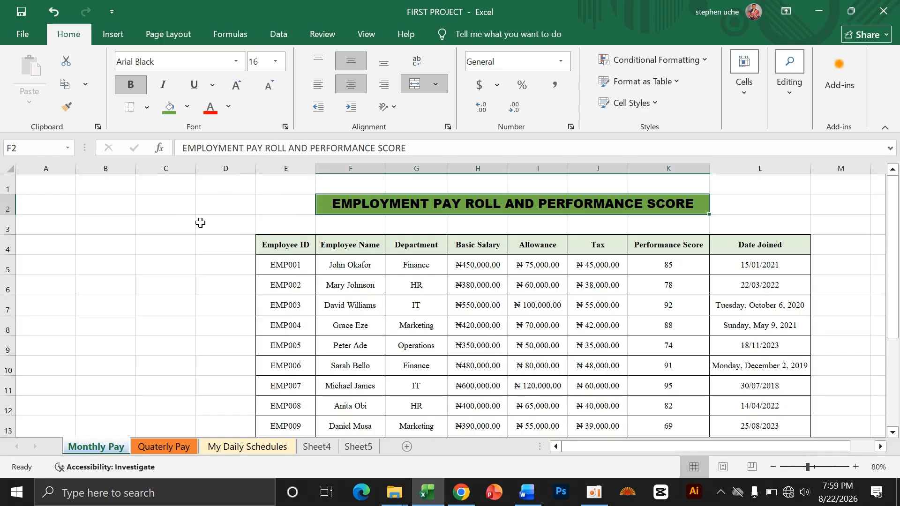
{"action": "left_click", "coordinate": [753, 203]}
{"action": "scroll", "coordinate": [136, 260], "scroll_direction": "down", "scroll_amount": 1}
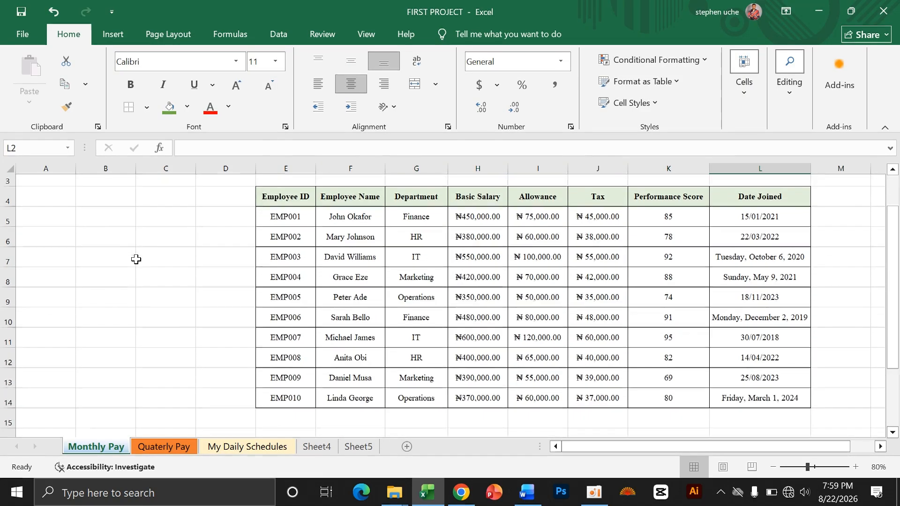
{"action": "scroll", "coordinate": [135, 259], "scroll_direction": "up", "scroll_amount": 1}
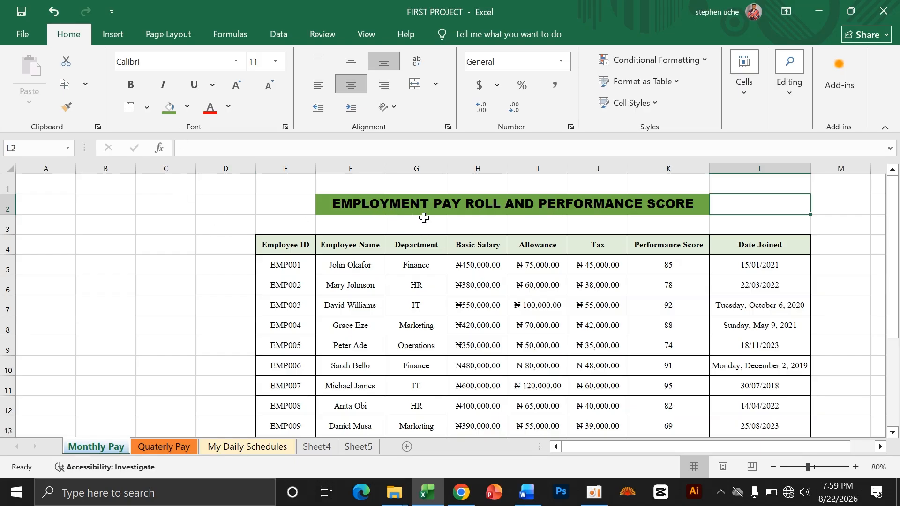
- Correct PAY ROLL to PAYROLL in the title text of cell F2
{"action": "left_click", "coordinate": [470, 207]}
{"action": "left_click", "coordinate": [265, 152]}
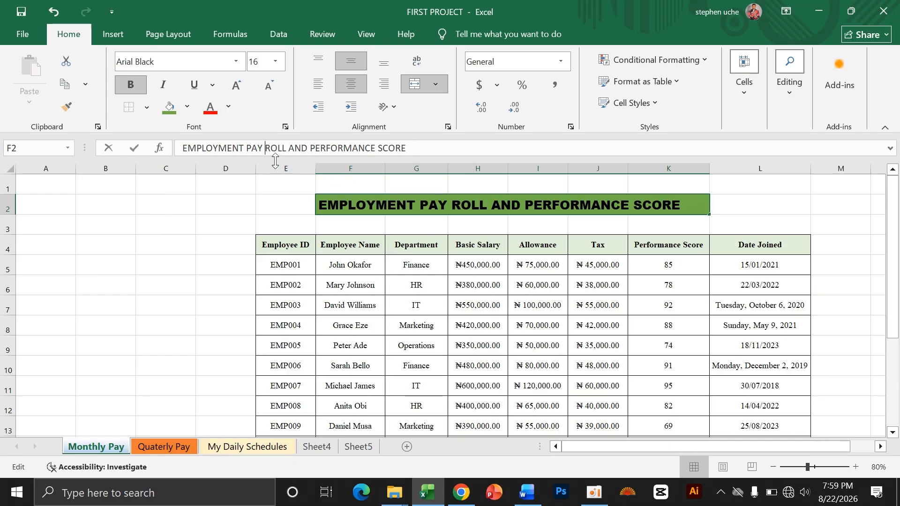
{"action": "key", "text": "BackSpace"}
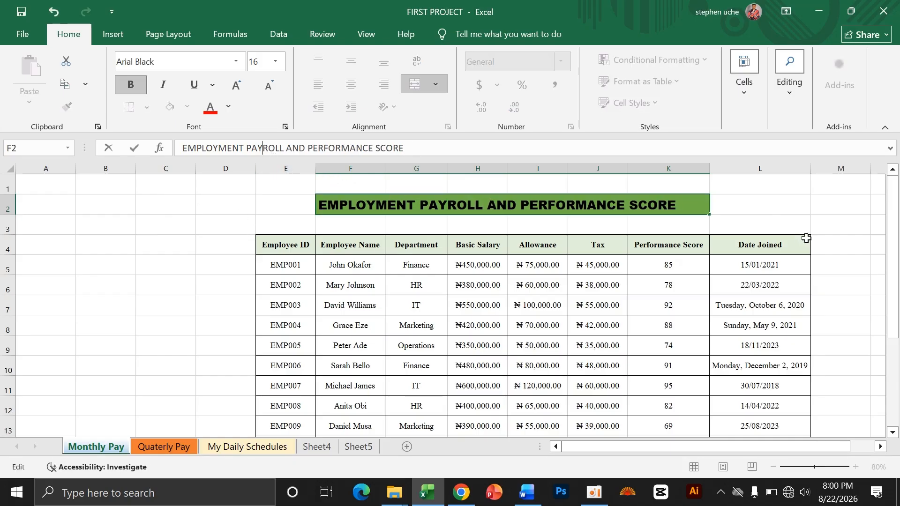
{"action": "left_click", "coordinate": [781, 215]}
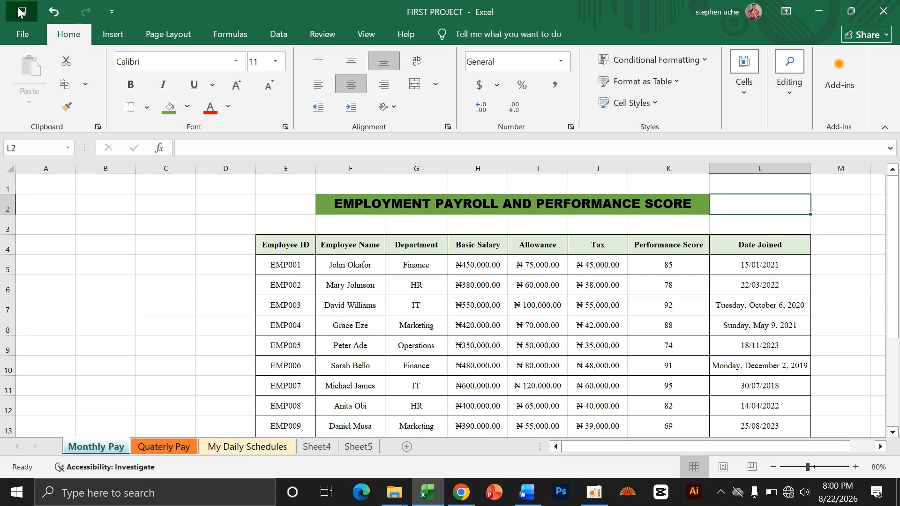
- Format the Performance Score values in K5:K13 with two decimal places
{"action": "scroll", "coordinate": [477, 316], "scroll_direction": "down", "scroll_amount": 2}
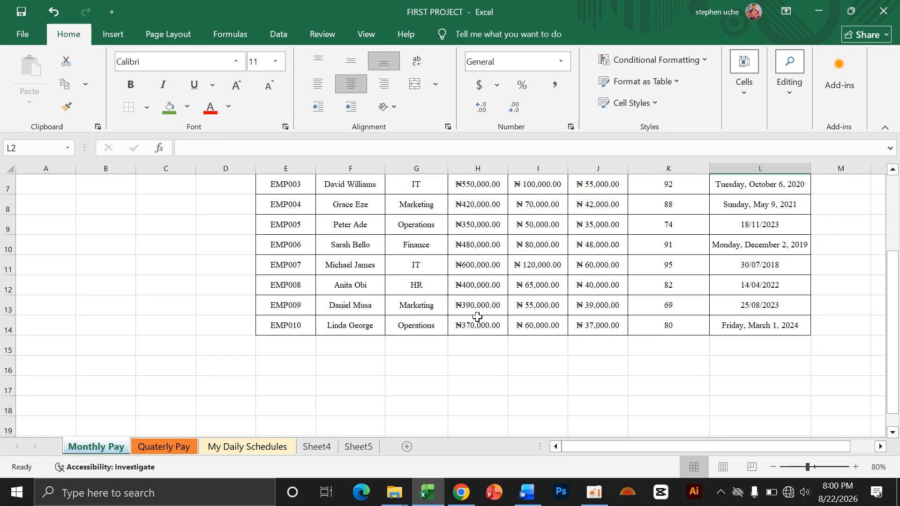
{"action": "scroll", "coordinate": [476, 317], "scroll_direction": "up", "scroll_amount": 1}
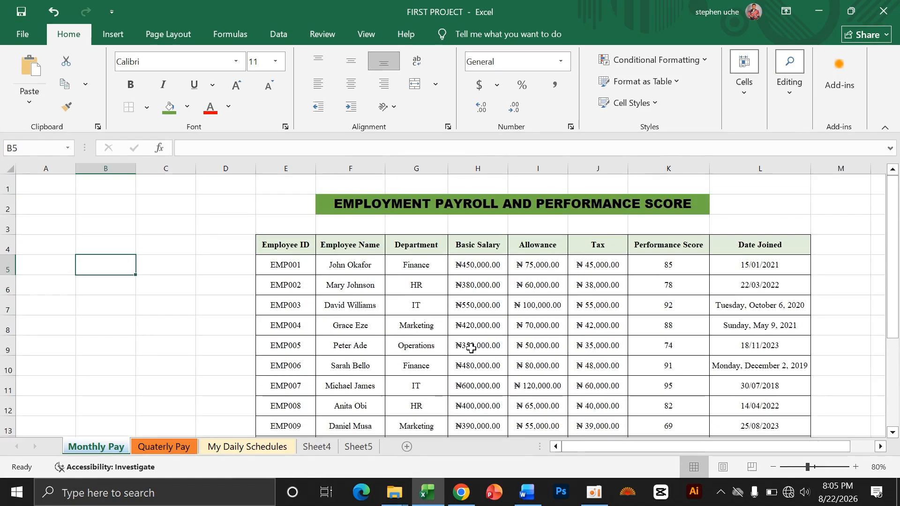
{"action": "scroll", "coordinate": [470, 348], "scroll_direction": "down", "scroll_amount": 1}
{"action": "scroll", "coordinate": [470, 348], "scroll_direction": "up", "scroll_amount": 1}
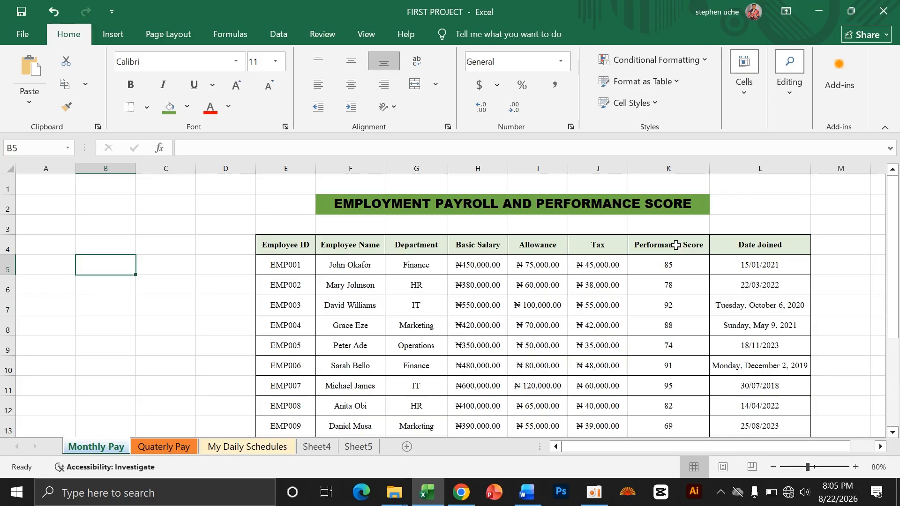
{"action": "left_click_drag", "start_coordinate": [669, 265], "coordinate": [669, 424]}
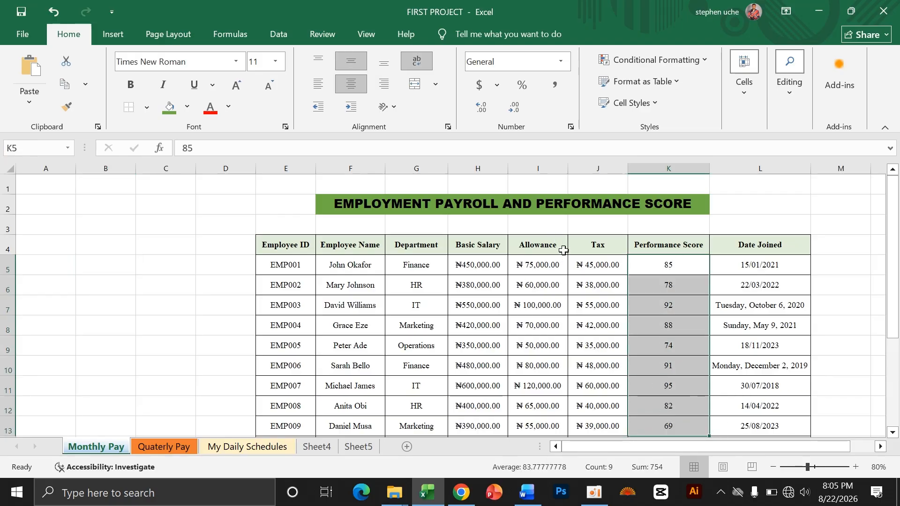
{"action": "left_click", "coordinate": [482, 109]}
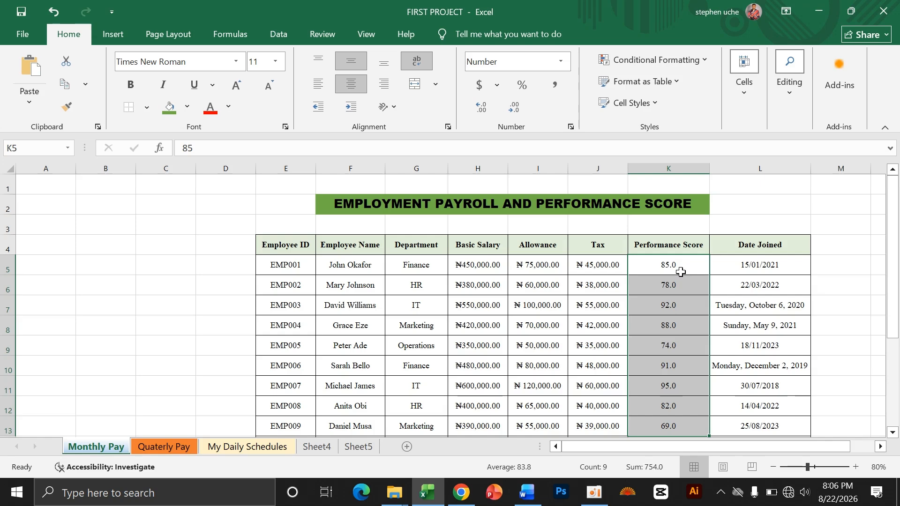
{"action": "left_click", "coordinate": [488, 108]}
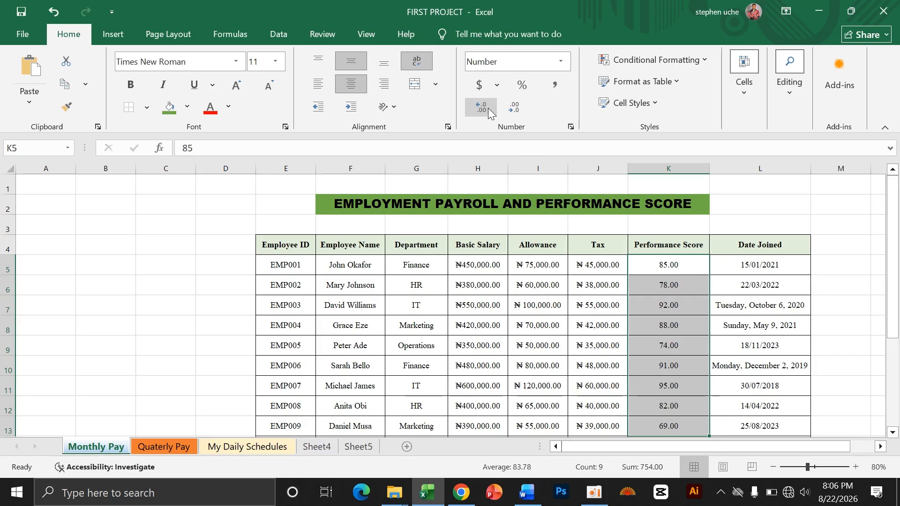
- Vary the decimal places of the performance scores in K5:K13 between zero and three, finishing at two
{"action": "left_click", "coordinate": [488, 108]}
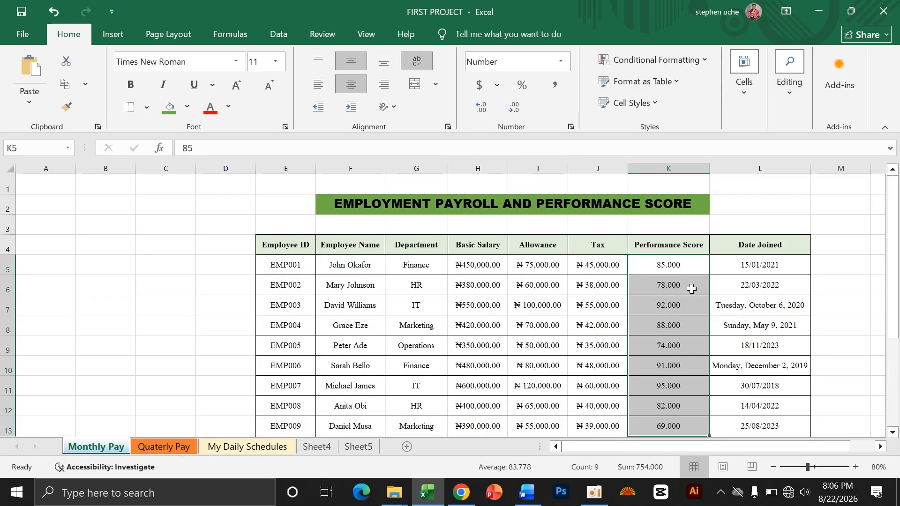
{"action": "left_click", "coordinate": [517, 108]}
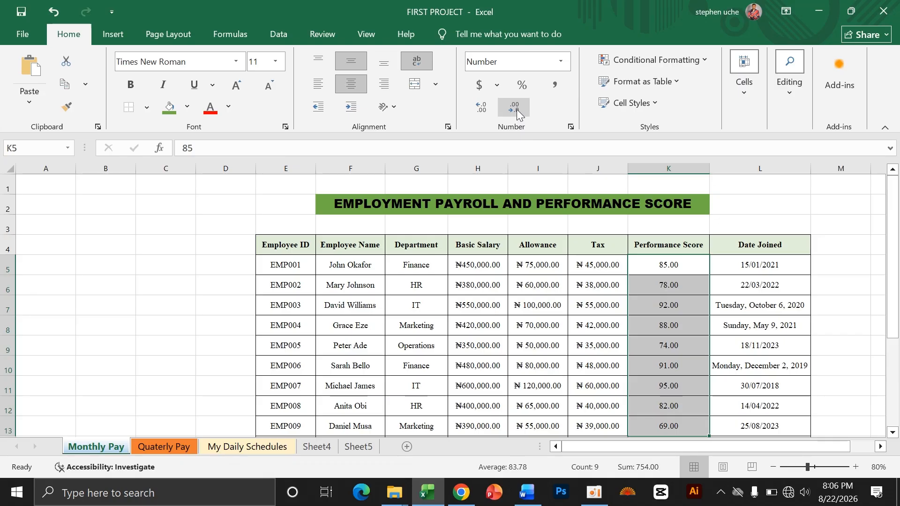
{"action": "left_click", "coordinate": [516, 108]}
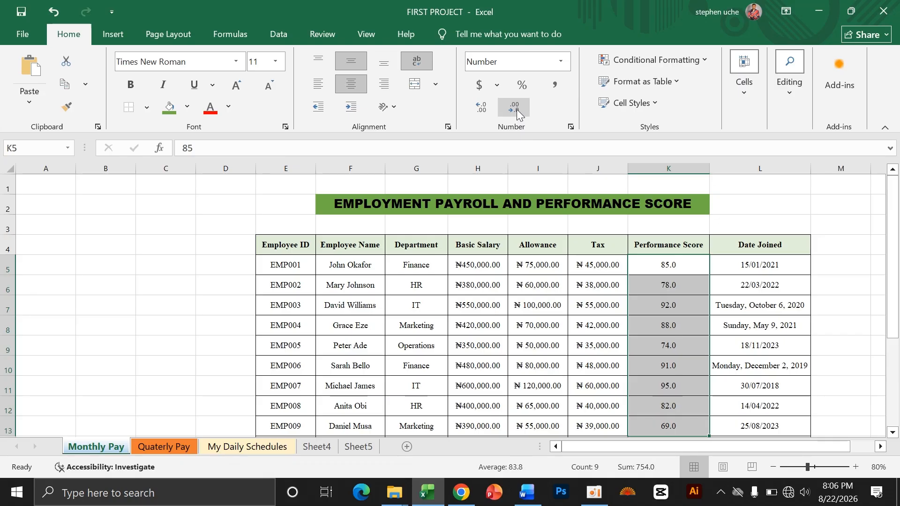
{"action": "left_click", "coordinate": [517, 109]}
{"action": "left_click", "coordinate": [480, 107]}
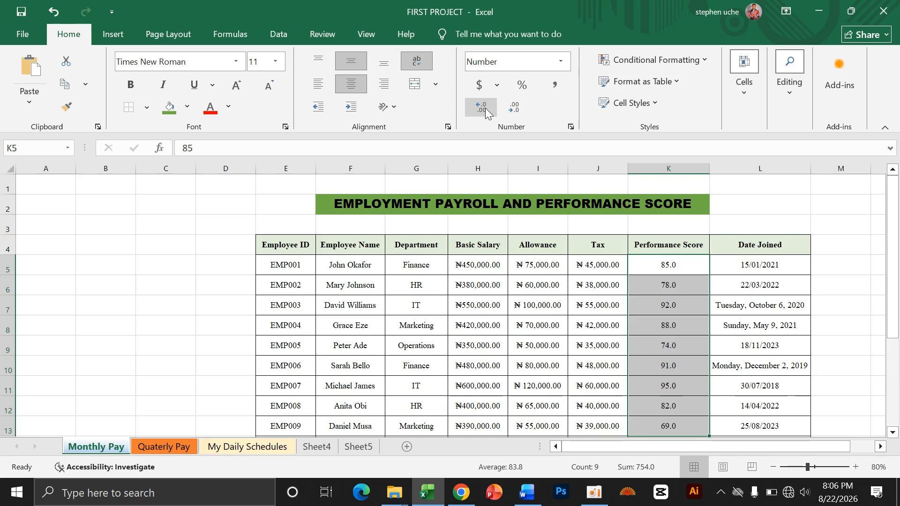
{"action": "left_click", "coordinate": [480, 107]}
{"action": "left_click", "coordinate": [514, 109]}
{"action": "left_click", "coordinate": [514, 109]}
{"action": "left_click", "coordinate": [480, 107]}
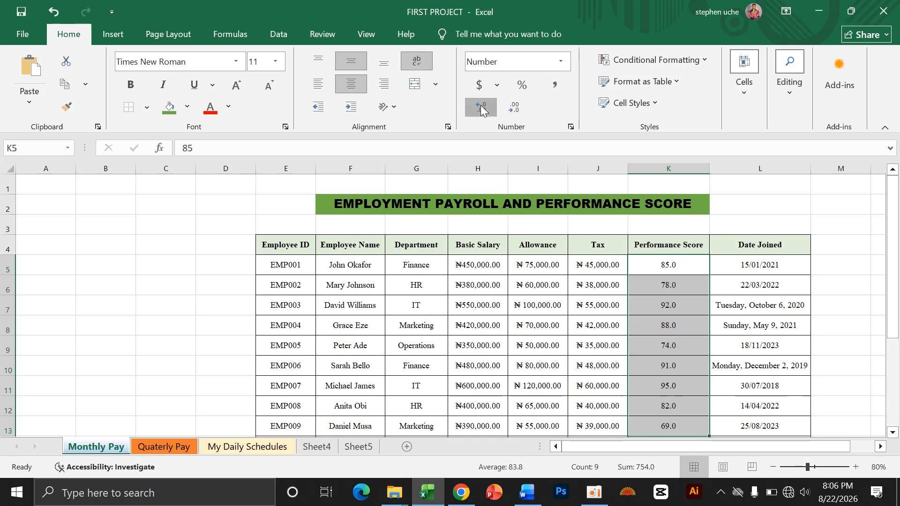
{"action": "left_click", "coordinate": [480, 108]}
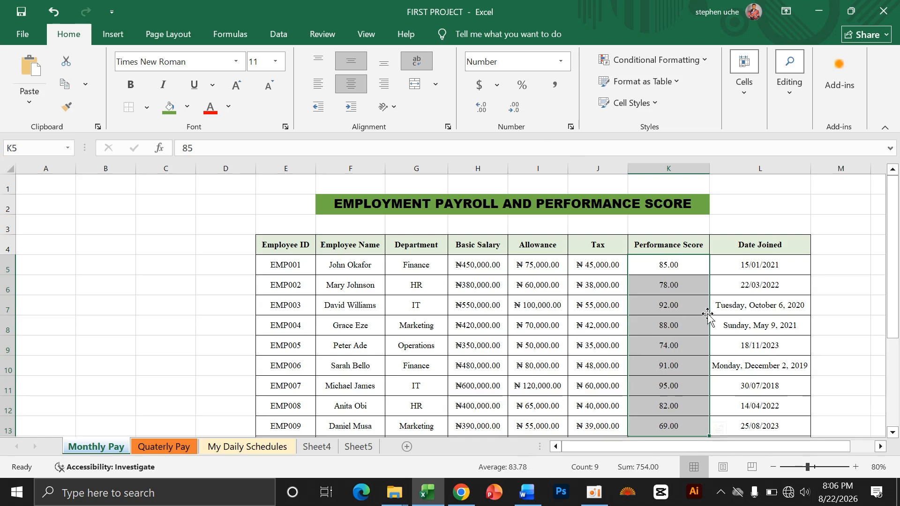
{"action": "left_click", "coordinate": [820, 273]}
- Change the title in cell F2 to EMPLOYEES PAYROLL AND PERFORMANCE REPORT
{"action": "left_click", "coordinate": [367, 205]}
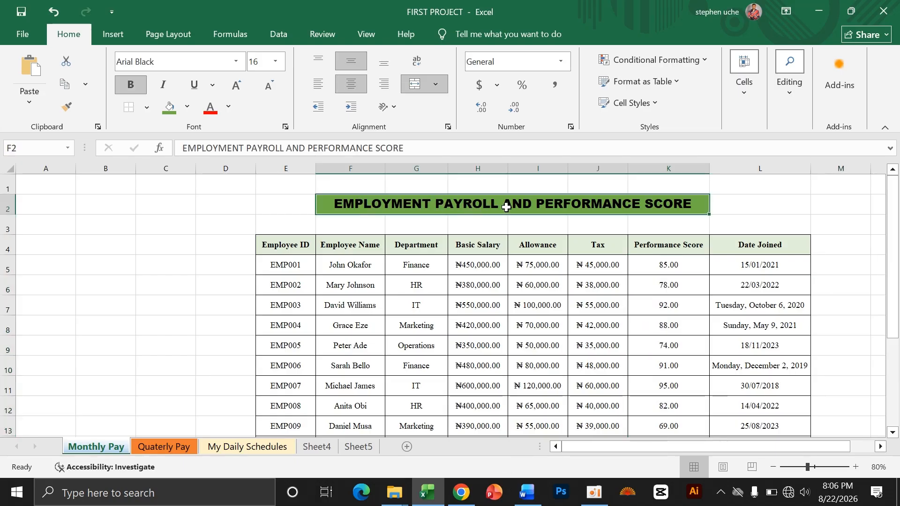
{"action": "left_click", "coordinate": [248, 149]}
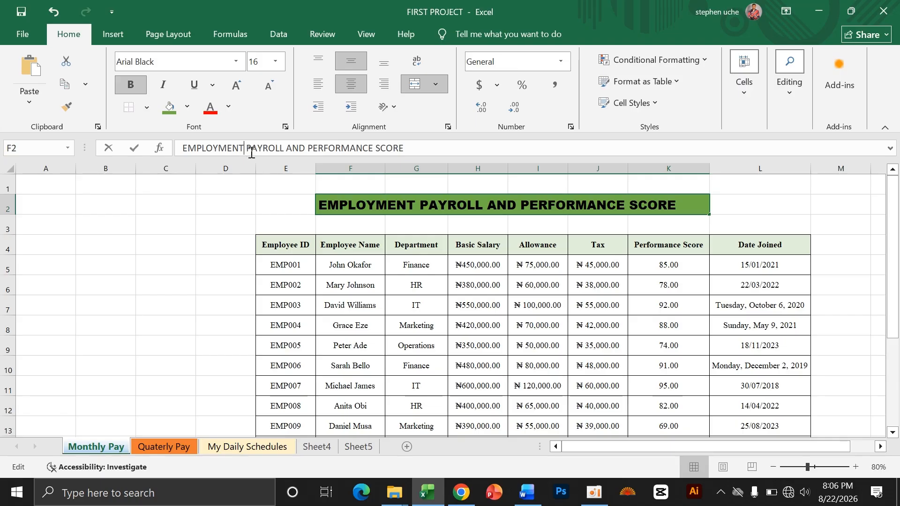
{"action": "key", "text": "BackSpace"}
{"action": "key", "text": "BackSpace"}
{"action": "key", "text": "BackSpace"}
{"action": "key", "text": "BackSpace"}
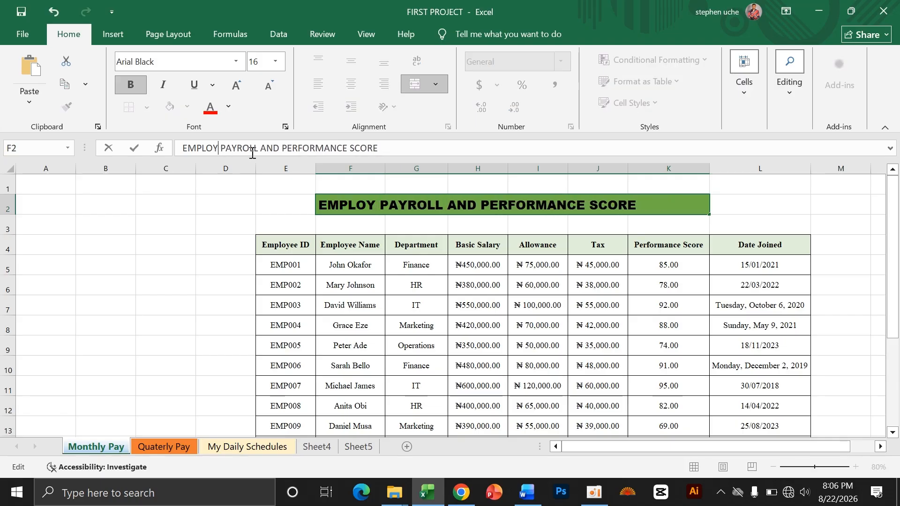
{"action": "type", "text": "EES"}
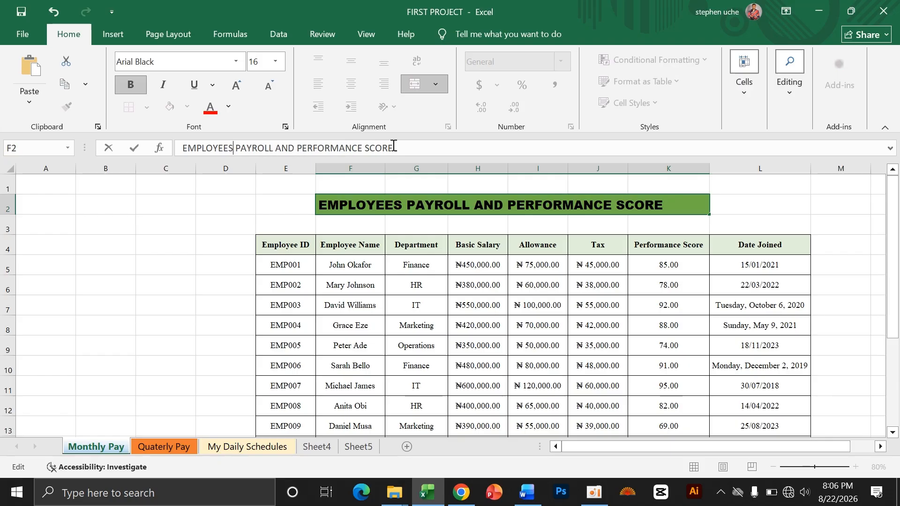
{"action": "left_click_drag", "start_coordinate": [394, 148], "coordinate": [368, 151]}
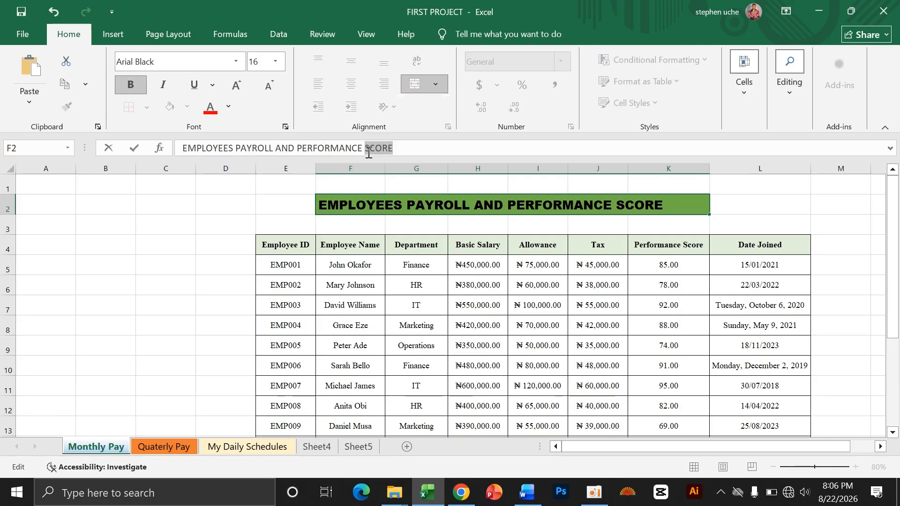
{"action": "type", "text": "REPORT"}
{"action": "key", "text": "Return"}
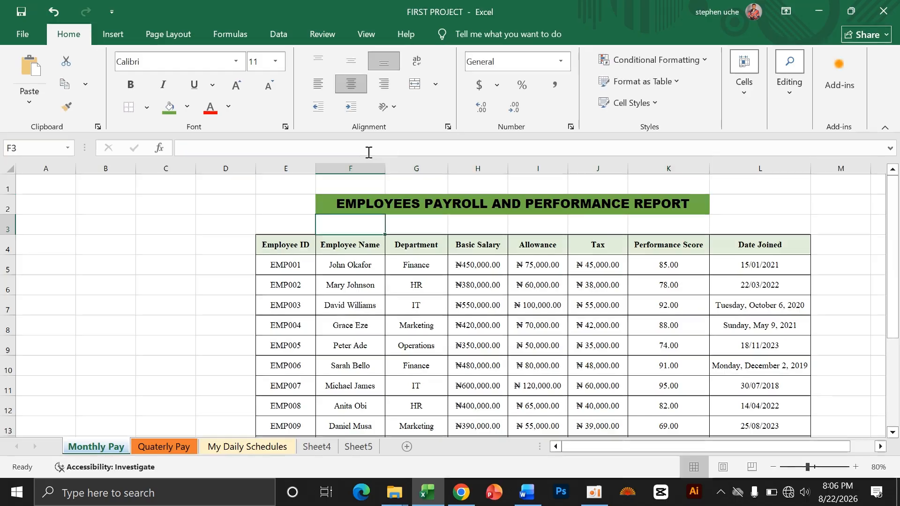
- Examine the finished payroll sheet from its title through the last employee record in row 14
{"action": "left_click", "coordinate": [165, 265]}
{"action": "scroll", "coordinate": [504, 320], "scroll_direction": "down", "scroll_amount": 2}
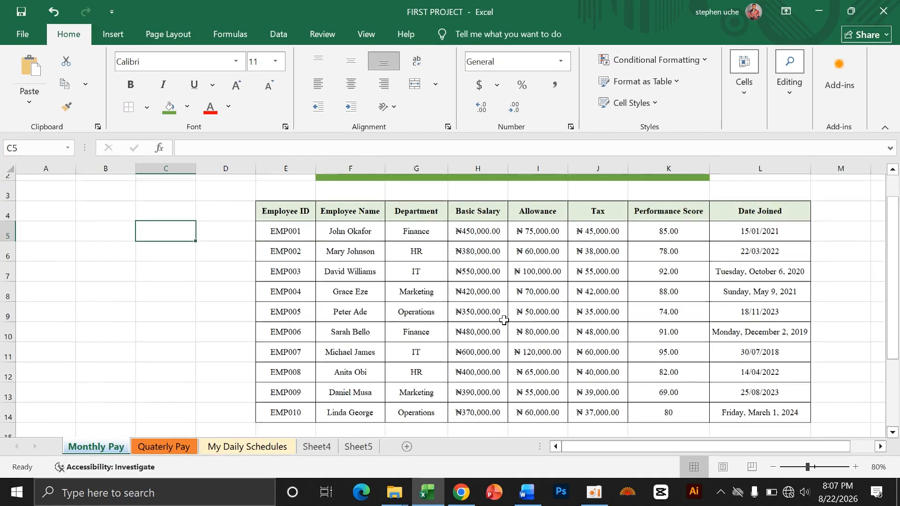
{"action": "scroll", "coordinate": [503, 320], "scroll_direction": "up", "scroll_amount": 2}
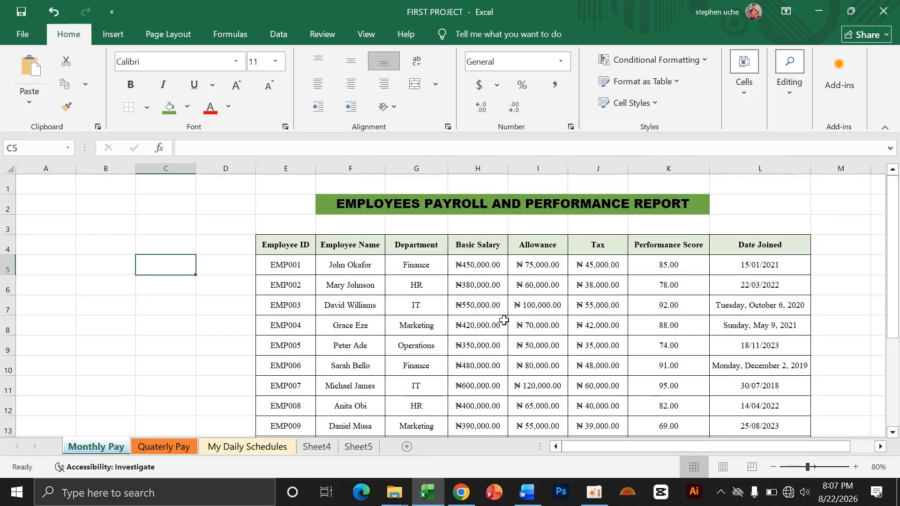
{"action": "scroll", "coordinate": [504, 321], "scroll_direction": "down", "scroll_amount": 1}
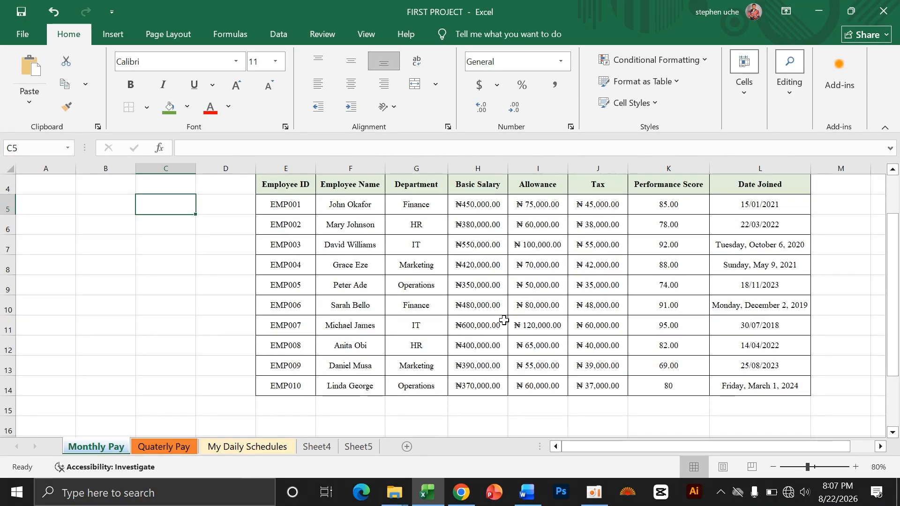
{"action": "scroll", "coordinate": [519, 308], "scroll_direction": "up", "scroll_amount": 1}
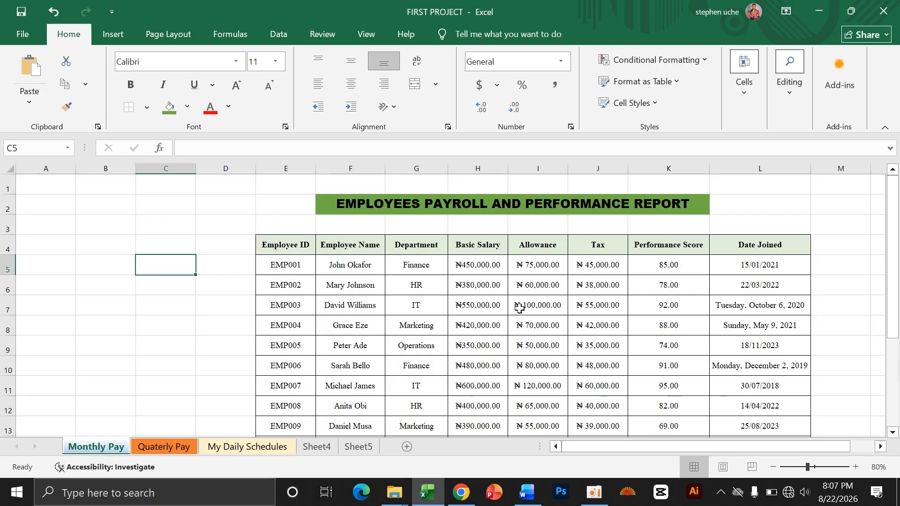
{"action": "scroll", "coordinate": [519, 308], "scroll_direction": "down", "scroll_amount": 1}
{"action": "scroll", "coordinate": [519, 308], "scroll_direction": "up", "scroll_amount": 1}
{"action": "scroll", "coordinate": [519, 308], "scroll_direction": "down", "scroll_amount": 1}
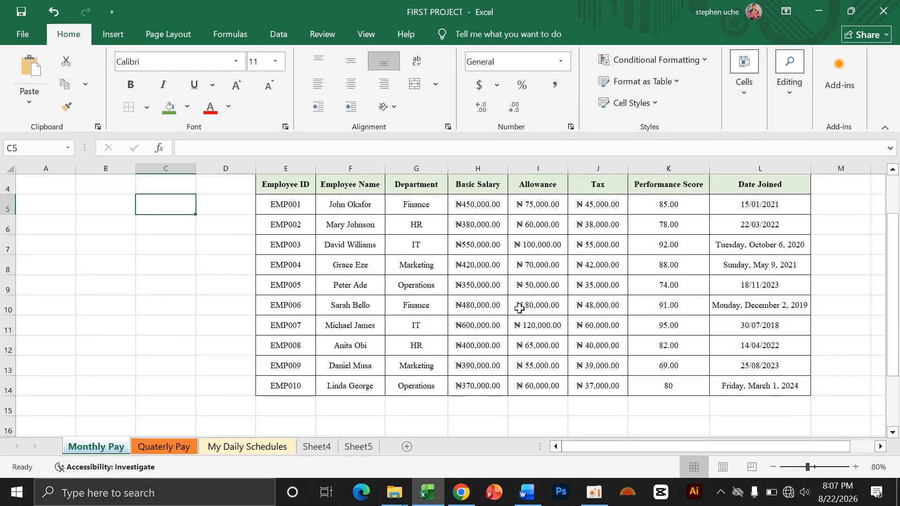